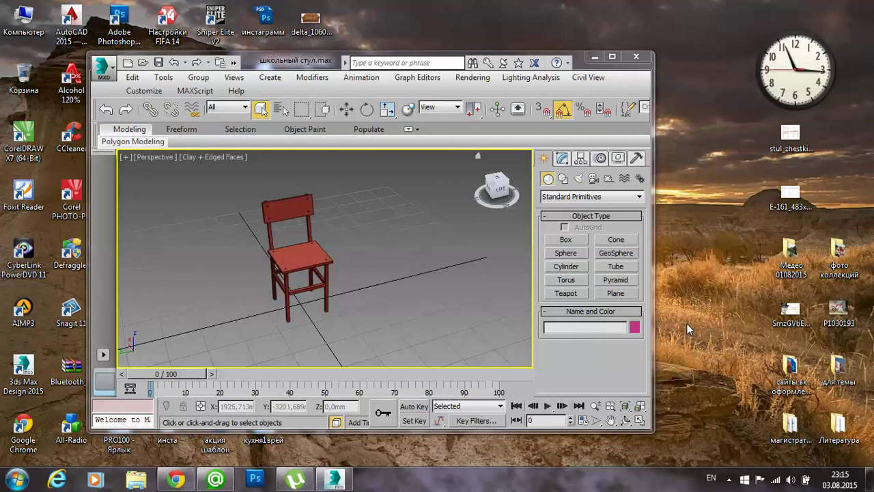
- Move the 3ds Max window aside and open the E-161 desk drawing in Photo Viewer
{"action": "left_click_drag", "start_coordinate": [316, 61], "coordinate": [288, 58]}
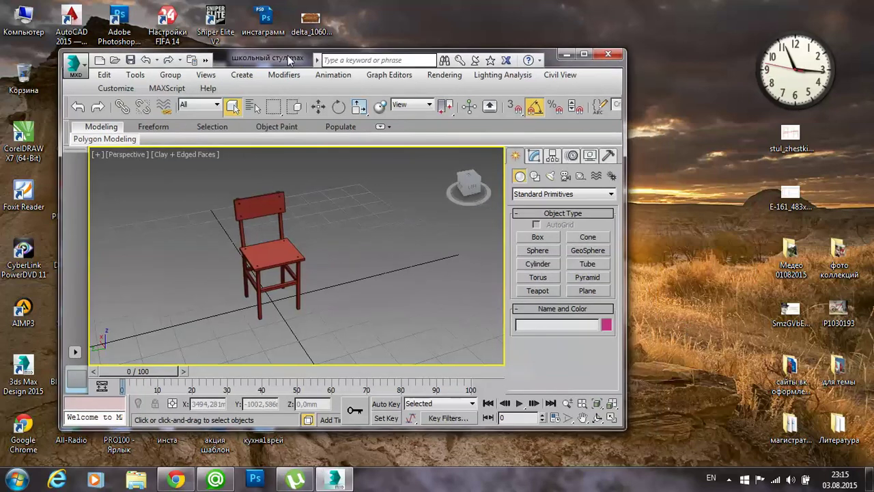
{"action": "left_click_drag", "start_coordinate": [289, 59], "coordinate": [257, 41]}
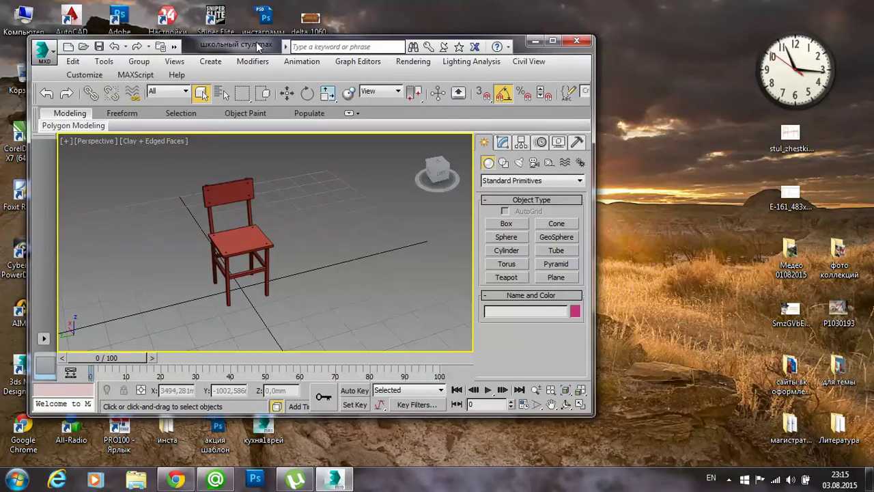
{"action": "double_click", "coordinate": [809, 191]}
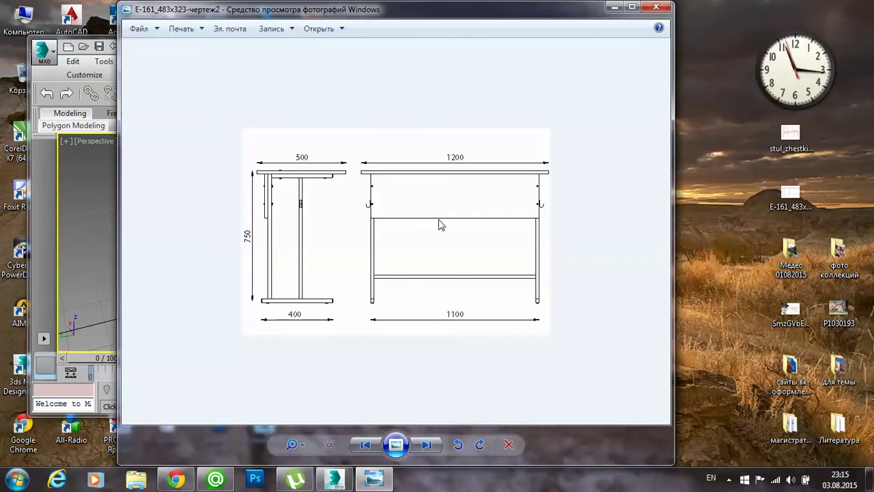
- Zoom through the drawing's 1200, 500 and 750 dimensions, then move the viewer right behind 3ds Max
{"action": "scroll", "coordinate": [440, 226], "scroll_direction": "up", "scroll_amount": 1}
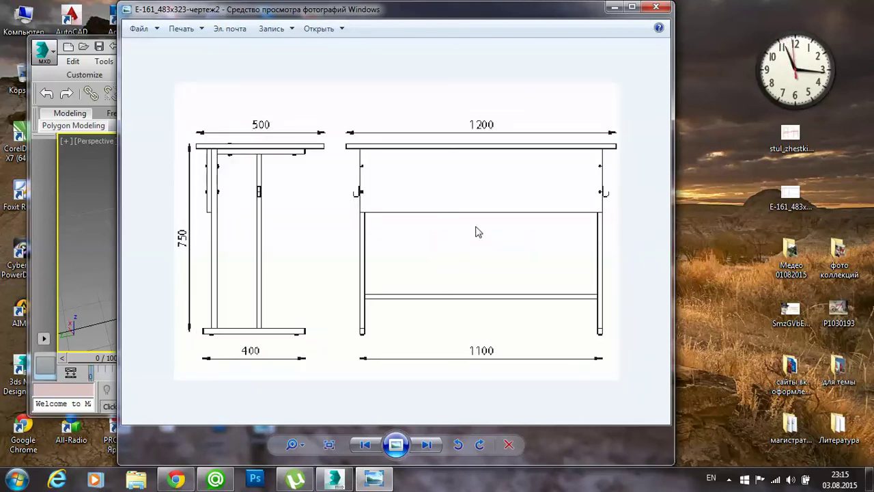
{"action": "scroll", "coordinate": [478, 232], "scroll_direction": "up", "scroll_amount": 1}
{"action": "scroll", "coordinate": [484, 222], "scroll_direction": "down", "scroll_amount": 2}
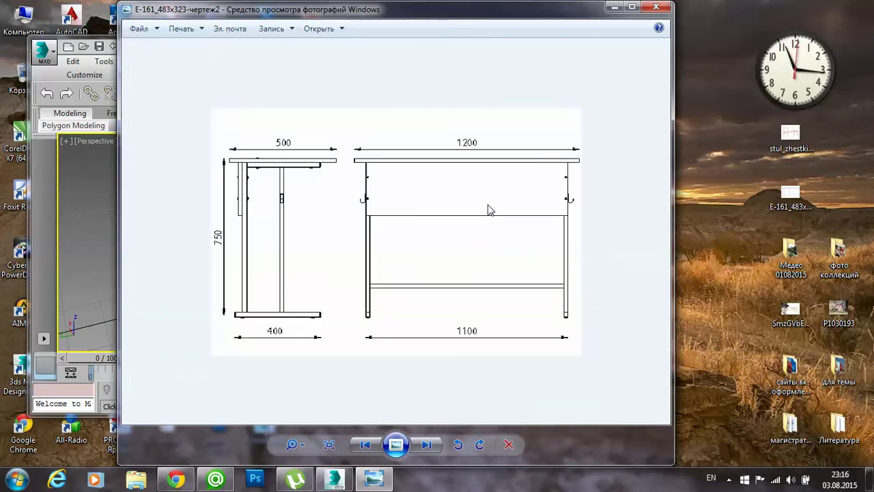
{"action": "scroll", "coordinate": [488, 209], "scroll_direction": "up", "scroll_amount": 1}
{"action": "scroll", "coordinate": [419, 247], "scroll_direction": "down", "scroll_amount": 1}
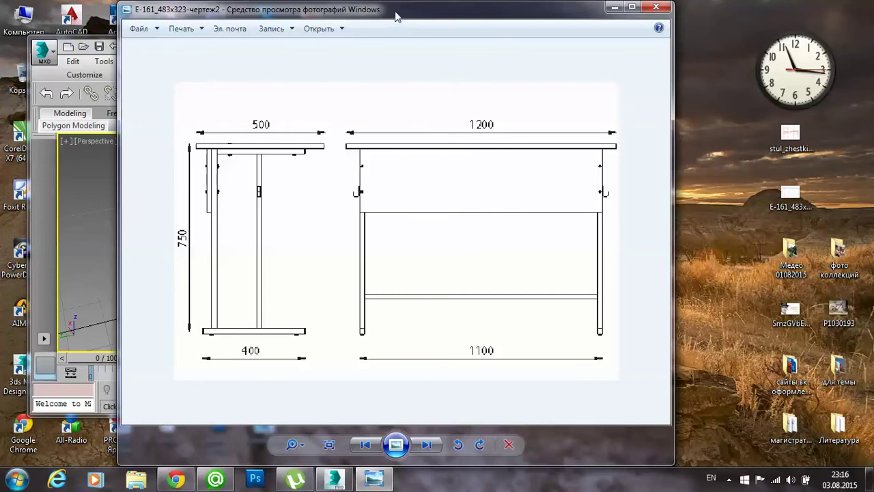
{"action": "left_click_drag", "start_coordinate": [407, 13], "coordinate": [686, 26]}
{"action": "left_click_drag", "start_coordinate": [235, 45], "coordinate": [228, 54]}
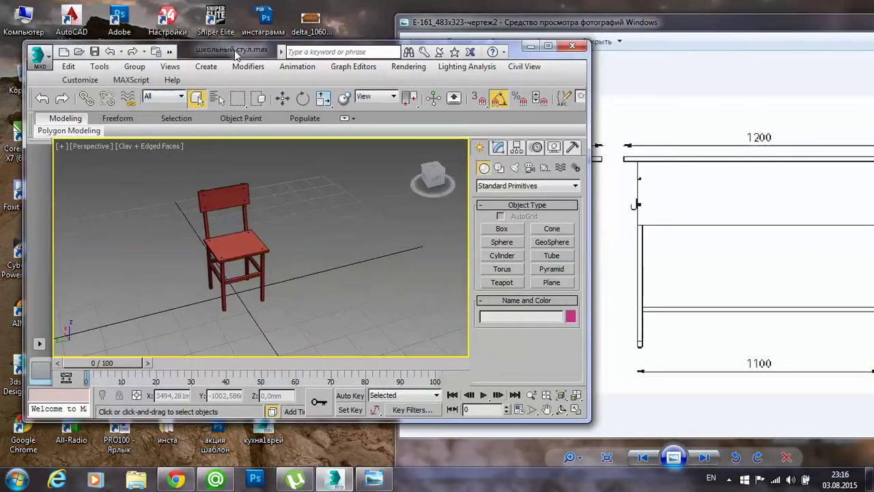
- Maximize 3ds Max and drag out Box018, about 1955 × 807 × 748 mm, beside the chair
{"action": "left_click", "coordinate": [547, 51]}
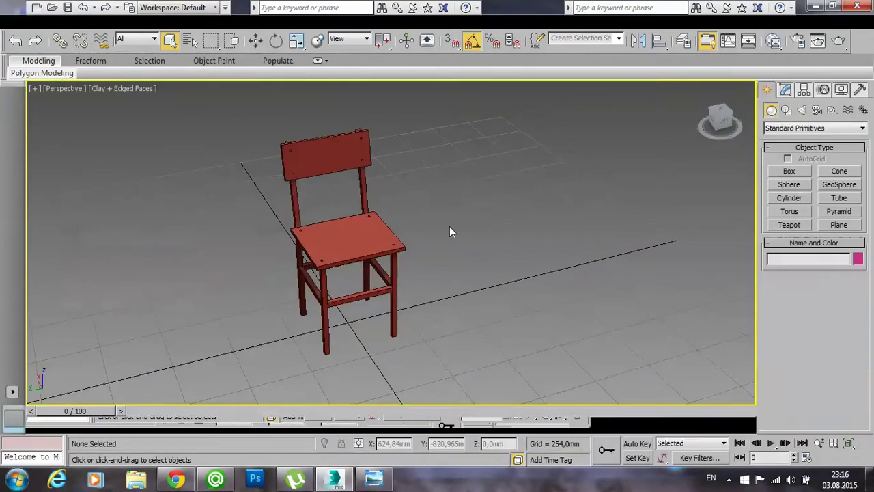
{"action": "mouse_move", "coordinate": [513, 268]}
{"action": "middle_mouse_down"}
{"action": "mouse_move", "coordinate": [501, 219]}
{"action": "mouse_move", "coordinate": [322, 257]}
{"action": "middle_mouse_up"}
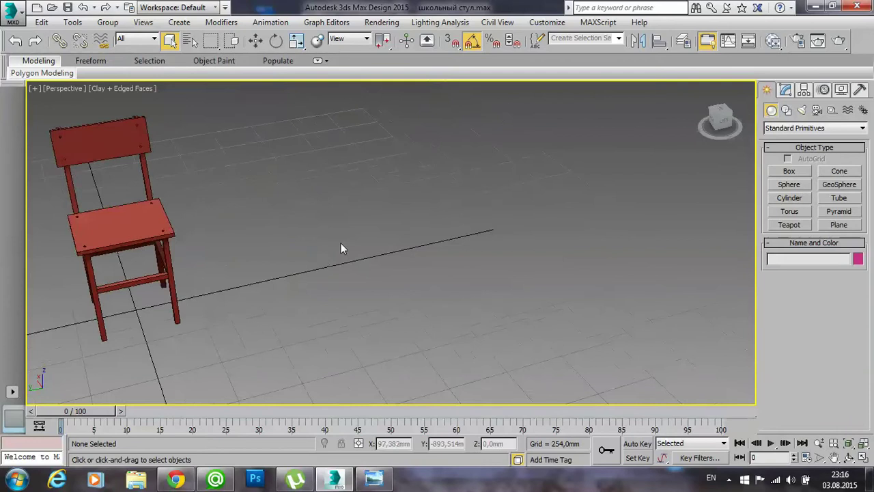
{"action": "scroll", "coordinate": [341, 240], "scroll_direction": "down", "scroll_amount": 3}
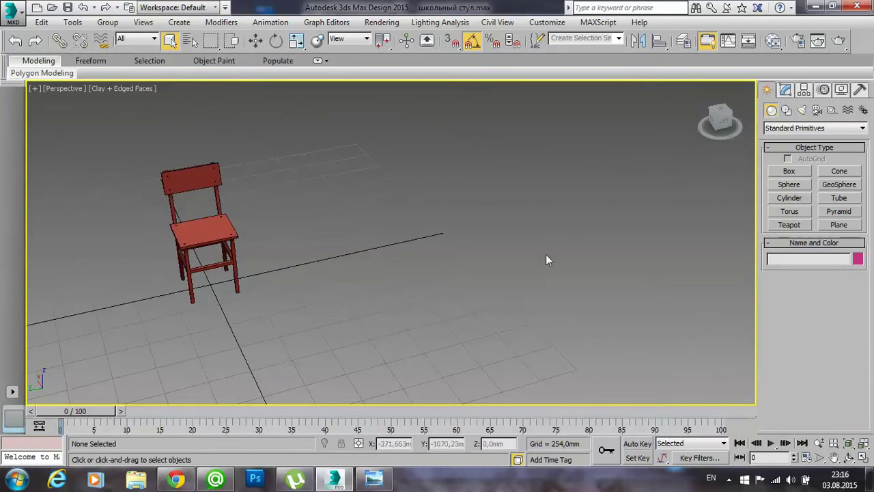
{"action": "left_click", "coordinate": [788, 171]}
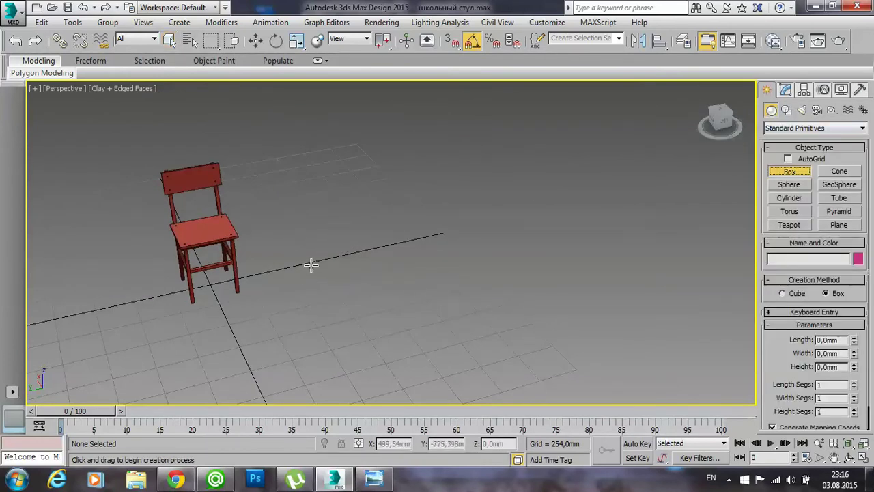
{"action": "left_click_drag", "start_coordinate": [426, 251], "coordinate": [573, 227]}
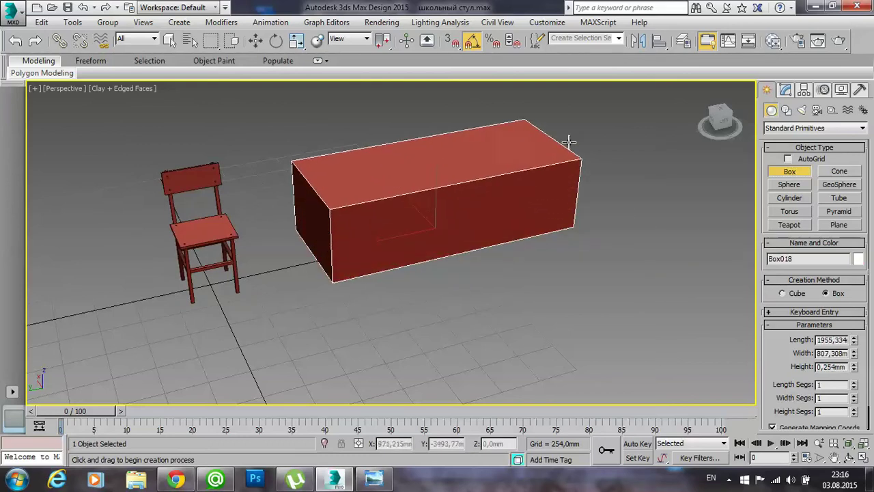
{"action": "left_click", "coordinate": [578, 128]}
- Pan and orbit around the new box and chair, then restore the window size
{"action": "middle_click_drag", "start_coordinate": [375, 252], "coordinate": [361, 290]}
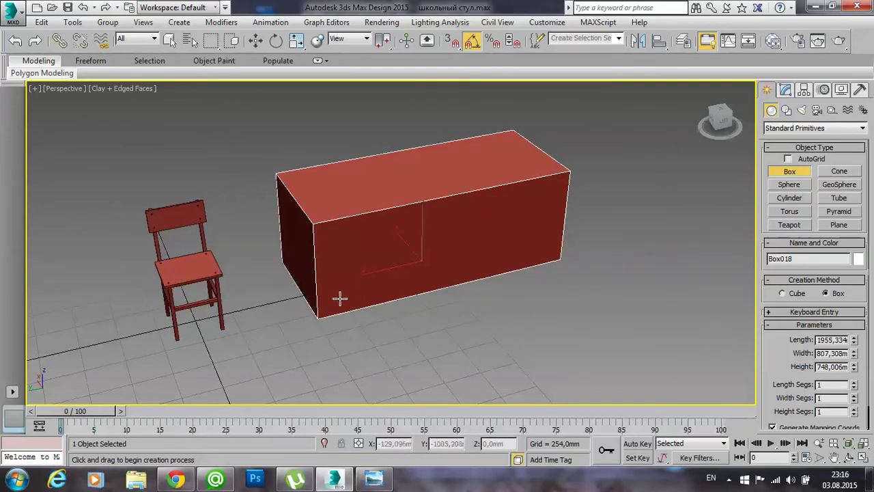
{"action": "middle_click_drag", "start_coordinate": [339, 299], "coordinate": [324, 307]}
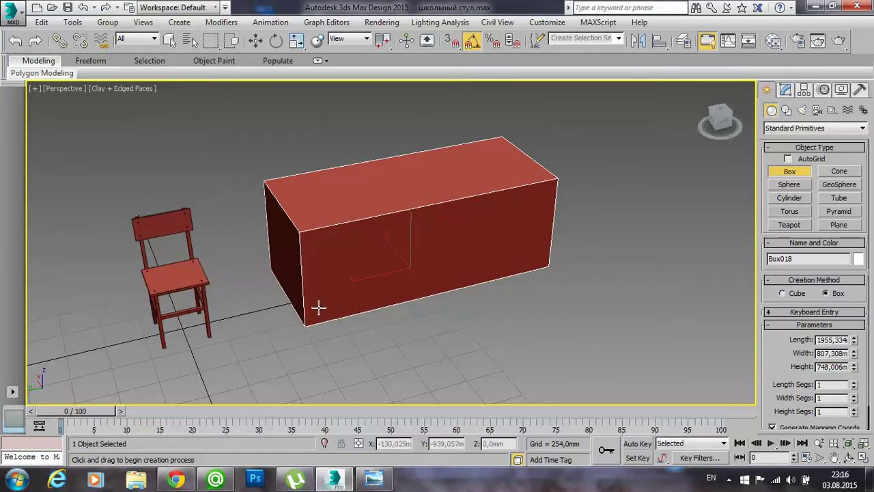
{"action": "scroll", "coordinate": [300, 308], "scroll_direction": "up", "scroll_amount": 2}
{"action": "scroll", "coordinate": [289, 313], "scroll_direction": "down", "scroll_amount": 3}
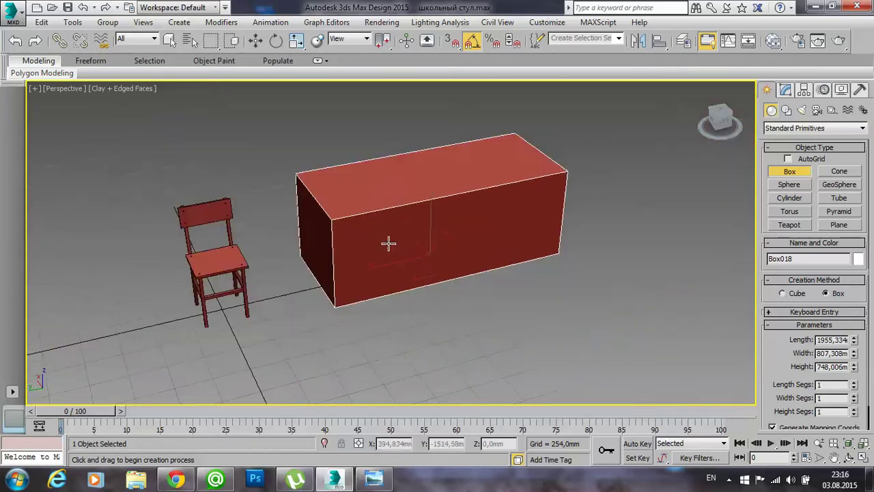
{"action": "middle_click_drag", "start_coordinate": [347, 260], "coordinate": [364, 256], "text": "alt"}
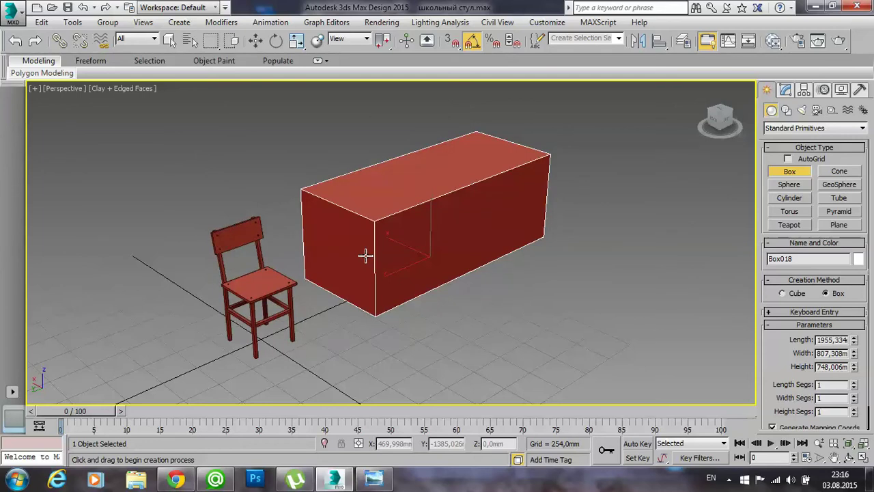
{"action": "mouse_move", "coordinate": [322, 254]}
{"action": "middle_mouse_down", "text": "alt"}
{"action": "mouse_move", "coordinate": [275, 273]}
{"action": "mouse_move", "coordinate": [299, 275]}
{"action": "mouse_move", "coordinate": [271, 278]}
{"action": "mouse_move", "coordinate": [280, 277]}
{"action": "middle_mouse_up", "text": "alt"}
{"action": "left_click", "coordinate": [832, 6]}
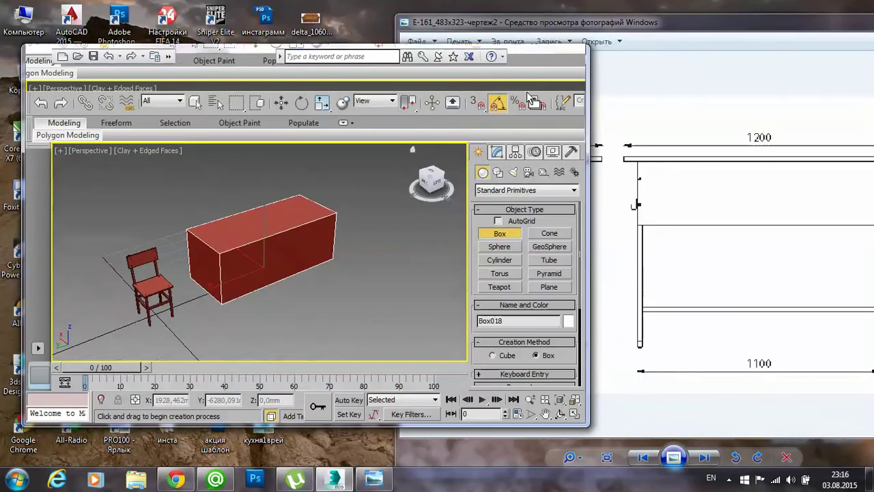
- Place 3ds Max left of the desk drawing with Box018's Length, Width and Height fields showing
{"action": "left_click_drag", "start_coordinate": [254, 58], "coordinate": [217, 55]}
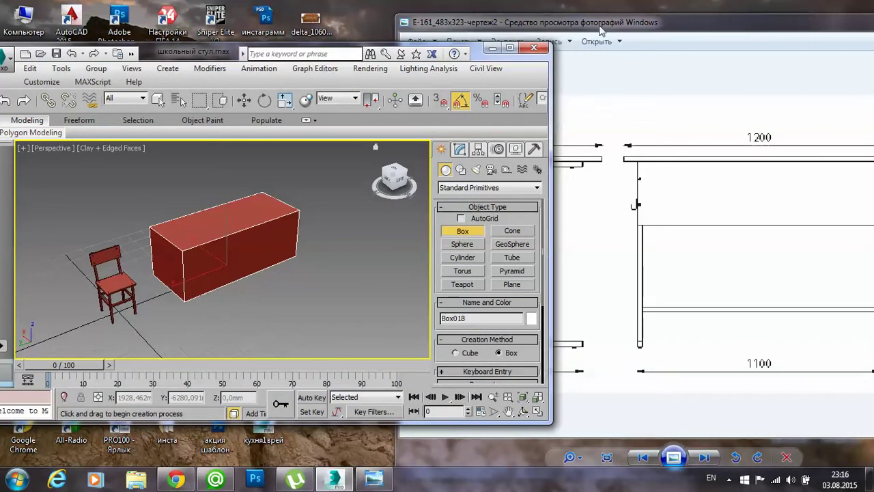
{"action": "left_click", "coordinate": [532, 42]}
{"action": "left_click_drag", "start_coordinate": [609, 23], "coordinate": [667, 22]}
{"action": "left_click", "coordinate": [205, 58]}
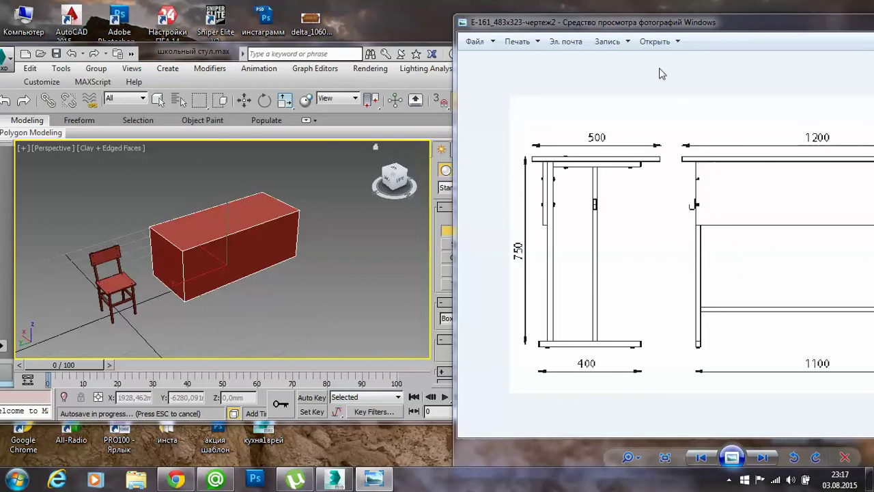
{"action": "left_click_drag", "start_coordinate": [749, 28], "coordinate": [520, 39]}
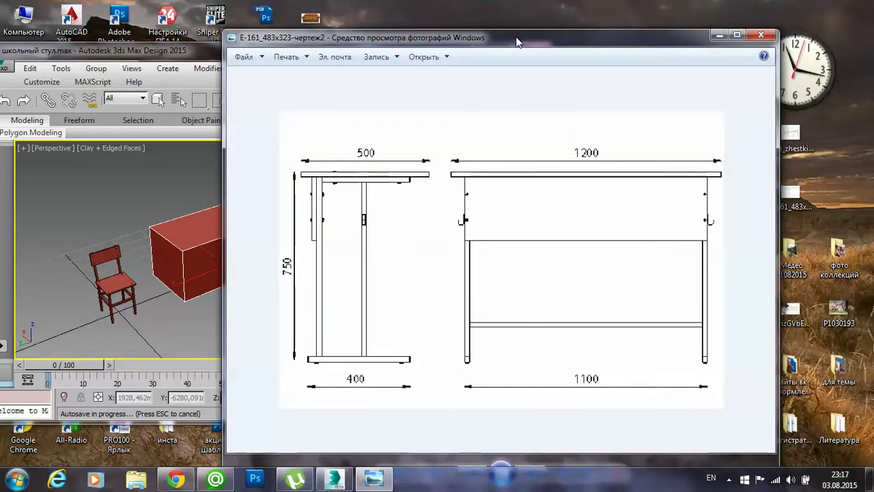
{"action": "key", "text": "Escape"}
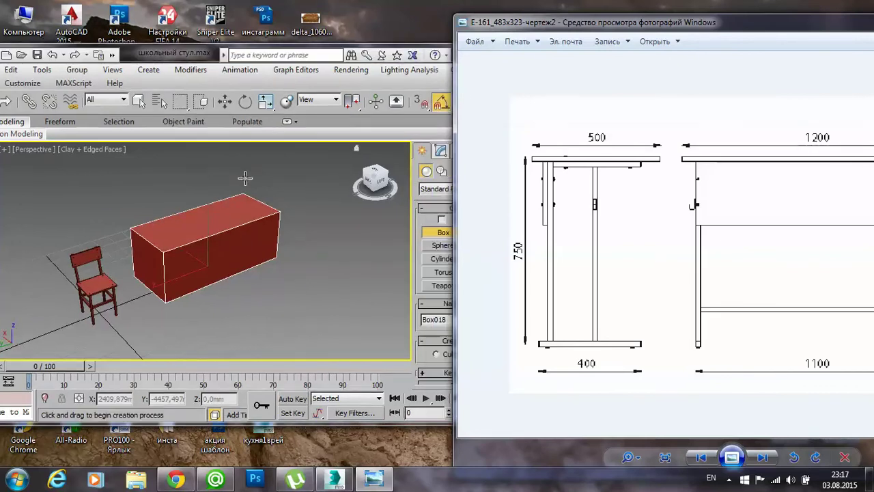
{"action": "left_click_drag", "start_coordinate": [192, 54], "coordinate": [205, 66]}
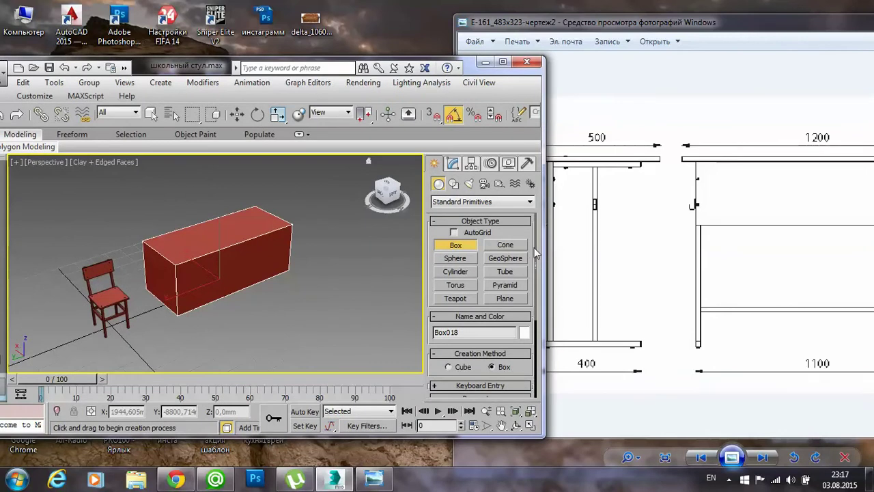
{"action": "scroll", "coordinate": [539, 272], "scroll_direction": "down", "scroll_amount": 1}
{"action": "scroll", "coordinate": [540, 273], "scroll_direction": "down", "scroll_amount": 2}
{"action": "scroll", "coordinate": [540, 273], "scroll_direction": "down", "scroll_amount": 1}
{"action": "mouse_move", "coordinate": [208, 72]}
{"action": "left_mouse_down"}
{"action": "mouse_move", "coordinate": [140, 79]}
{"action": "mouse_move", "coordinate": [166, 77]}
{"action": "left_mouse_up"}
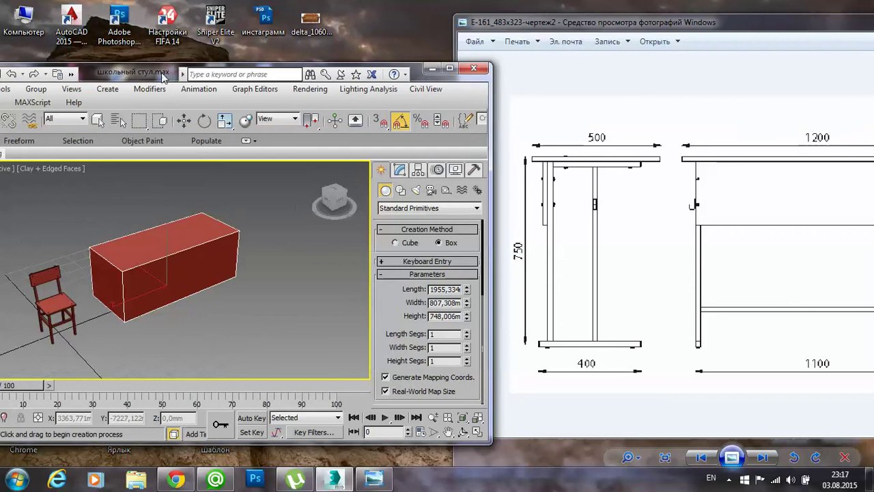
- Set Box018's height to 750 mm and its width to 500 mm
{"action": "left_click_drag", "start_coordinate": [471, 316], "coordinate": [433, 320]}
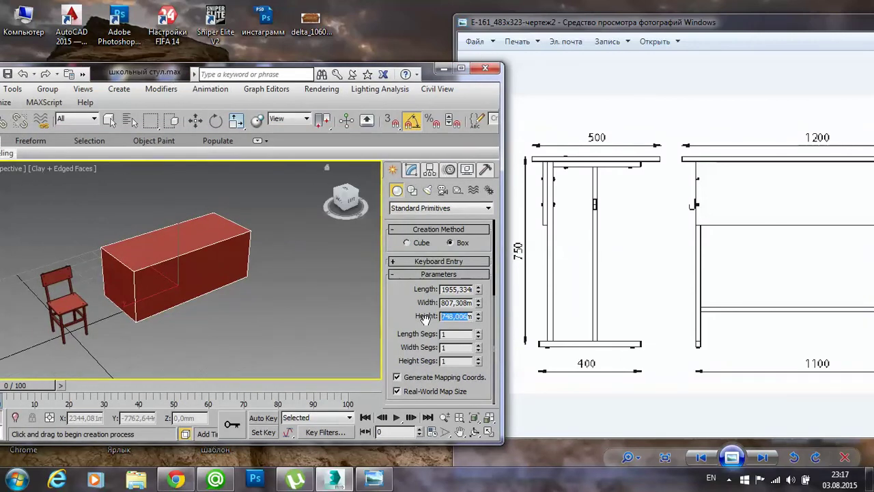
{"action": "key", "text": "BackSpace"}
{"action": "left_click_drag", "start_coordinate": [468, 316], "coordinate": [428, 319]}
{"action": "type", "text": "750"}
{"action": "key", "text": "Return"}
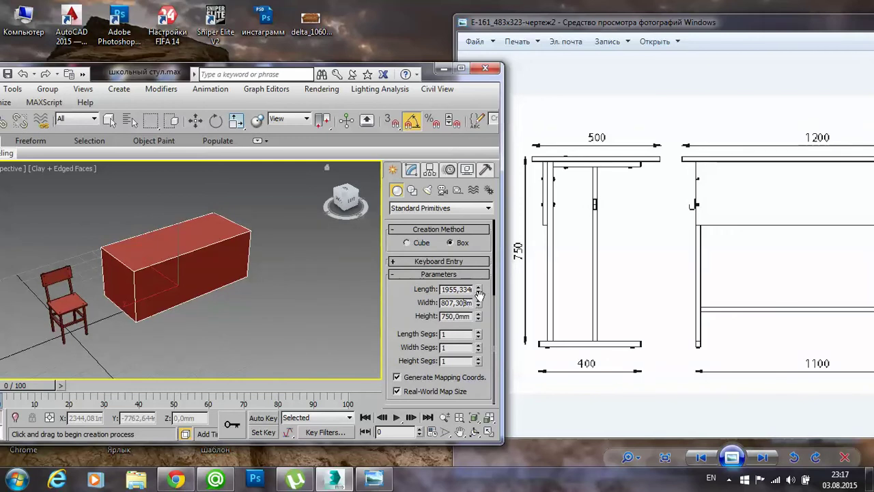
{"action": "mouse_move", "coordinate": [477, 301]}
{"action": "left_mouse_down"}
{"action": "mouse_move", "coordinate": [476, 330]}
{"action": "mouse_move", "coordinate": [466, 287]}
{"action": "left_mouse_up"}
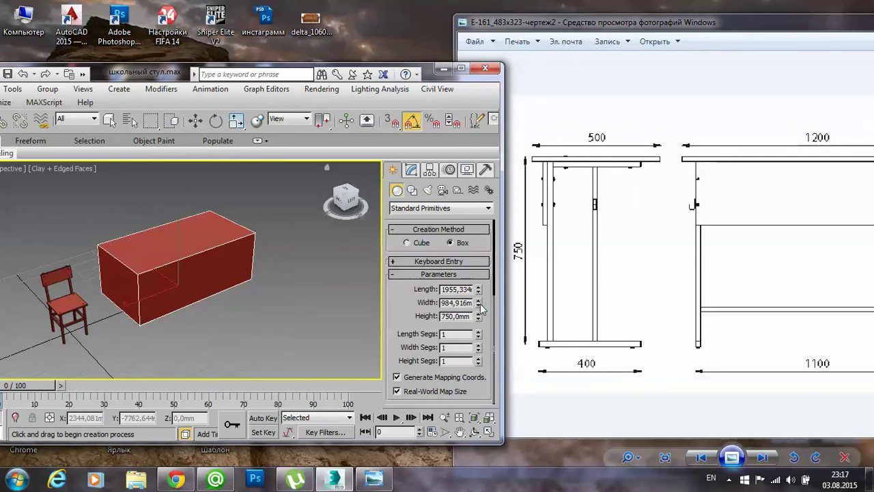
{"action": "left_click_drag", "start_coordinate": [477, 301], "coordinate": [476, 303]}
{"action": "double_click", "coordinate": [453, 303]}
{"action": "type", "text": "500"}
{"action": "key", "text": "Return"}
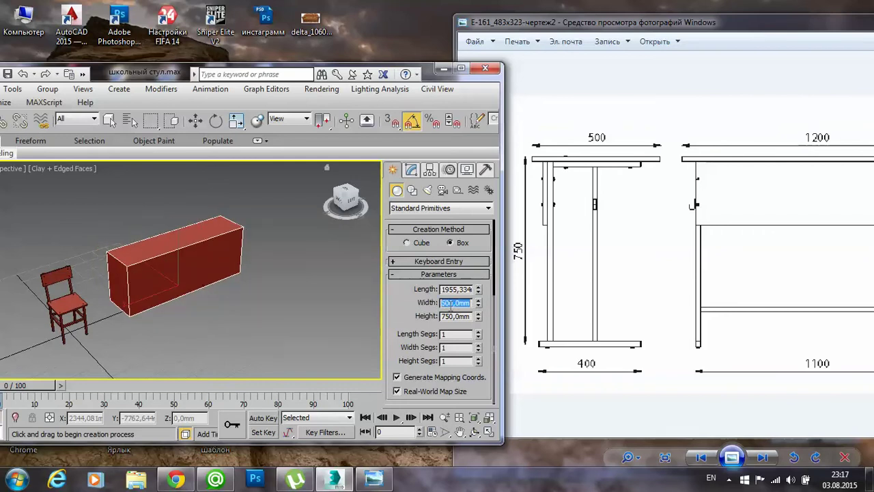
{"action": "left_click", "coordinate": [471, 316]}
- Set the box length to 1100 mm and maximize the scene window
{"action": "mouse_move", "coordinate": [478, 290]}
{"action": "left_mouse_down"}
{"action": "mouse_move", "coordinate": [470, 303]}
{"action": "mouse_move", "coordinate": [434, 291]}
{"action": "left_mouse_up"}
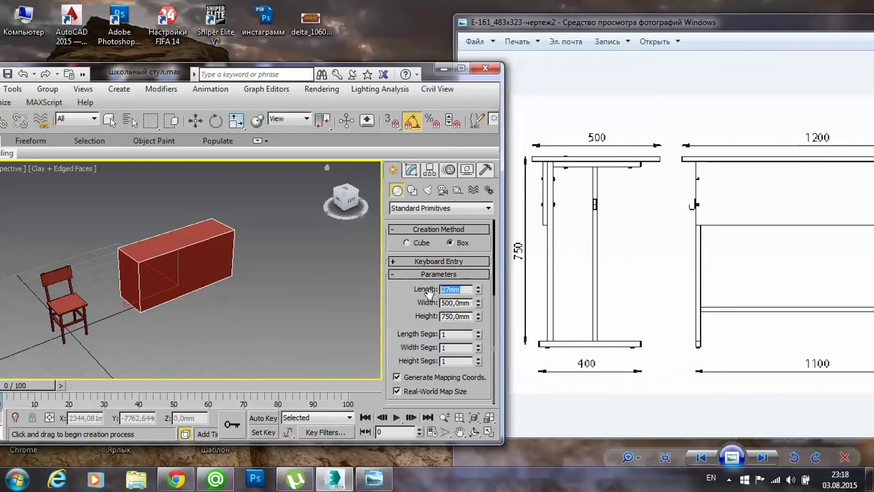
{"action": "type", "text": "11"}
{"action": "type", "text": "00"}
{"action": "key", "text": "Return"}
{"action": "middle_click_drag", "start_coordinate": [200, 275], "coordinate": [214, 278], "text": "alt"}
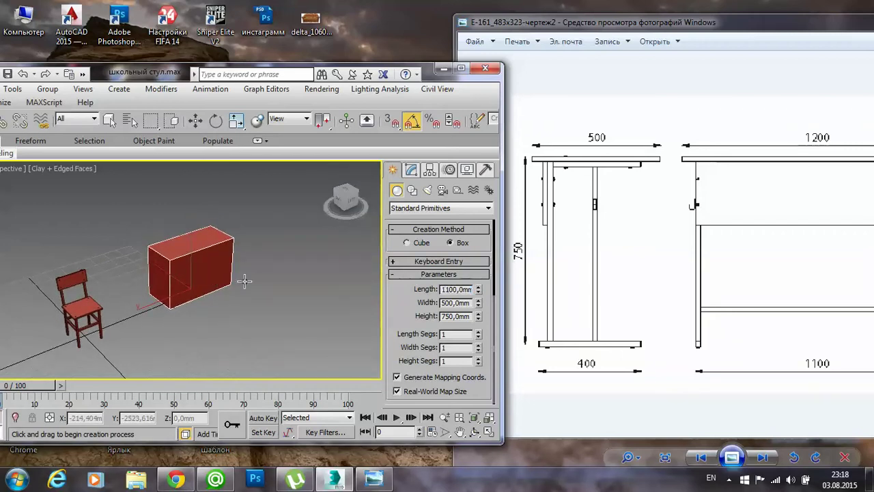
{"action": "left_click", "coordinate": [462, 68]}
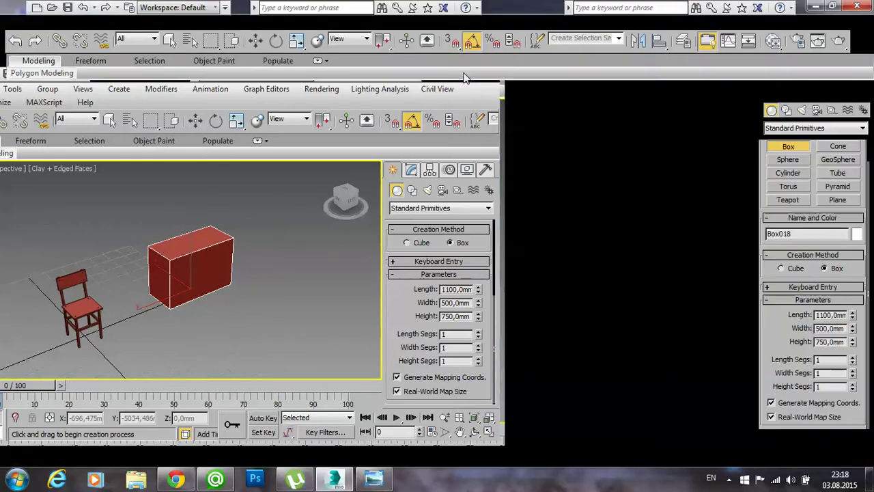
- Frame Box018 in the Perspective view and enable 3D vertex snapping
{"action": "middle_click_drag", "start_coordinate": [446, 328], "coordinate": [472, 345]}
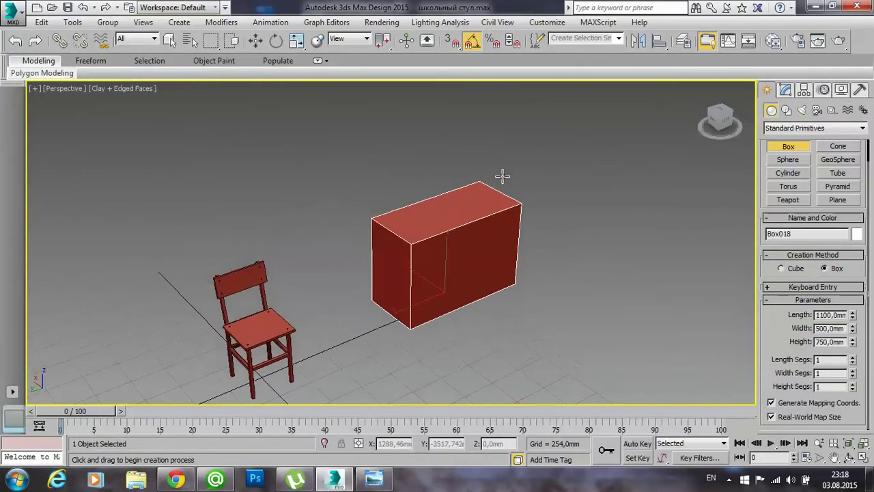
{"action": "middle_click_drag", "start_coordinate": [524, 165], "coordinate": [505, 189]}
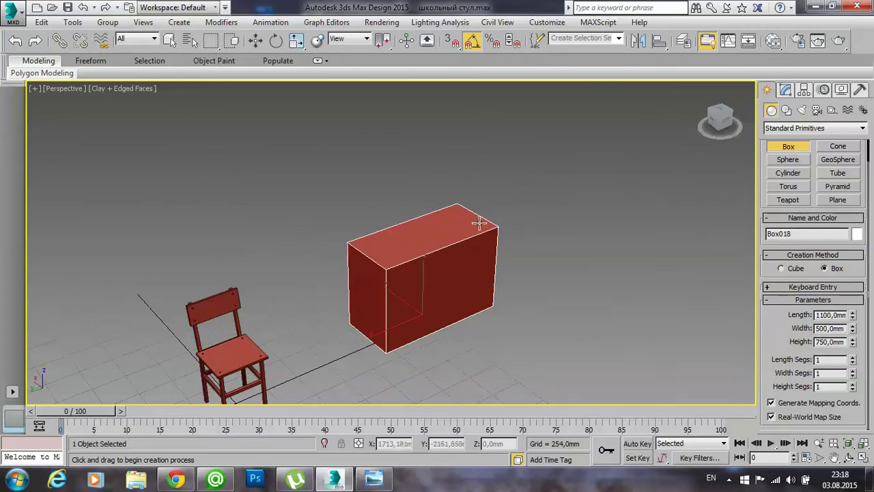
{"action": "middle_click_drag", "start_coordinate": [390, 264], "coordinate": [384, 251]}
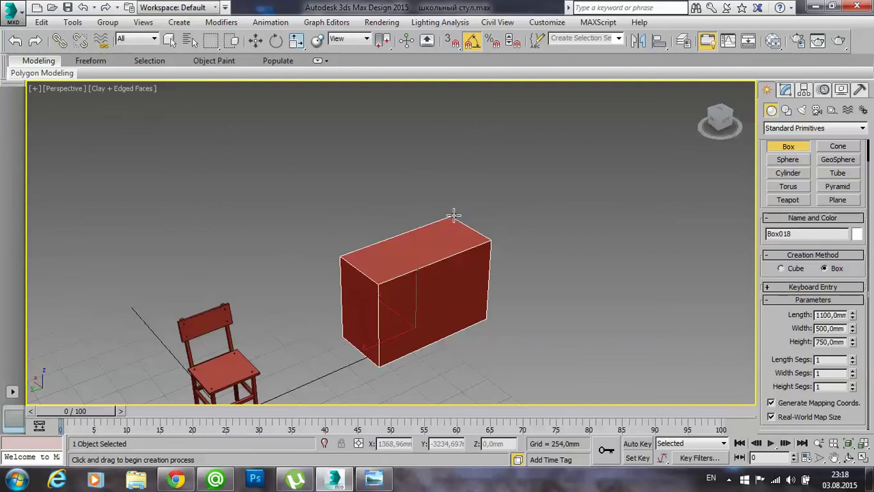
{"action": "middle_click_drag", "start_coordinate": [447, 222], "coordinate": [432, 245]}
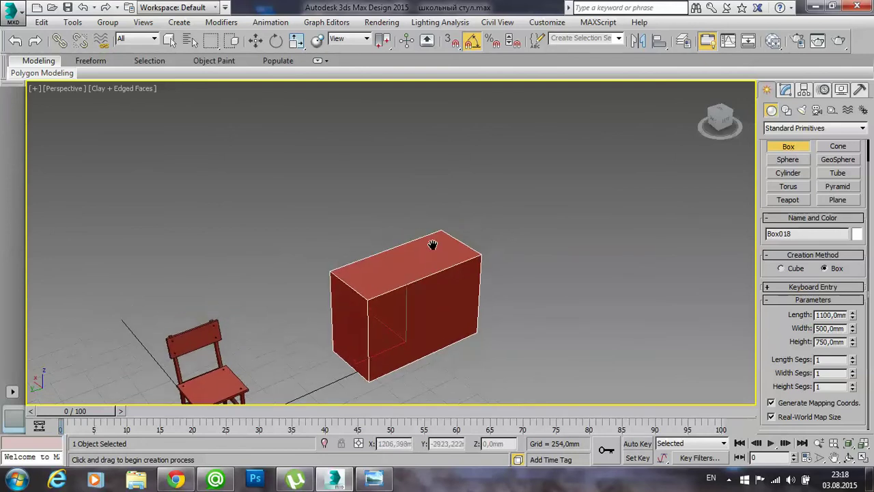
{"action": "scroll", "coordinate": [432, 245], "scroll_direction": "up", "scroll_amount": 3}
{"action": "middle_click_drag", "start_coordinate": [398, 280], "coordinate": [398, 259]}
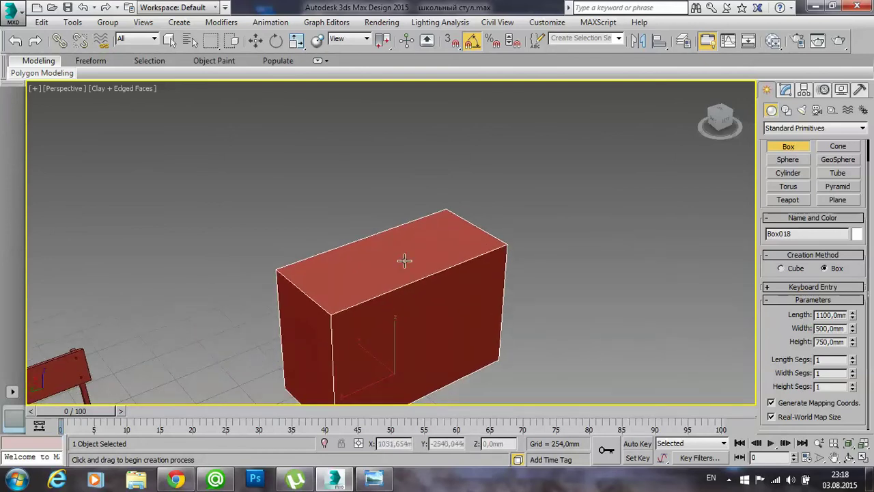
{"action": "middle_click_drag", "start_coordinate": [390, 275], "coordinate": [416, 221]}
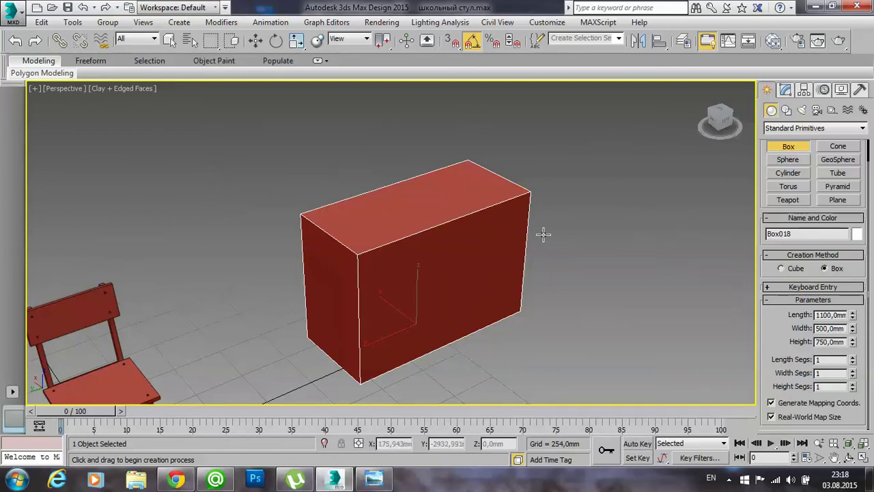
{"action": "middle_click_drag", "start_coordinate": [547, 216], "coordinate": [527, 232]}
{"action": "left_click", "coordinate": [449, 43]}
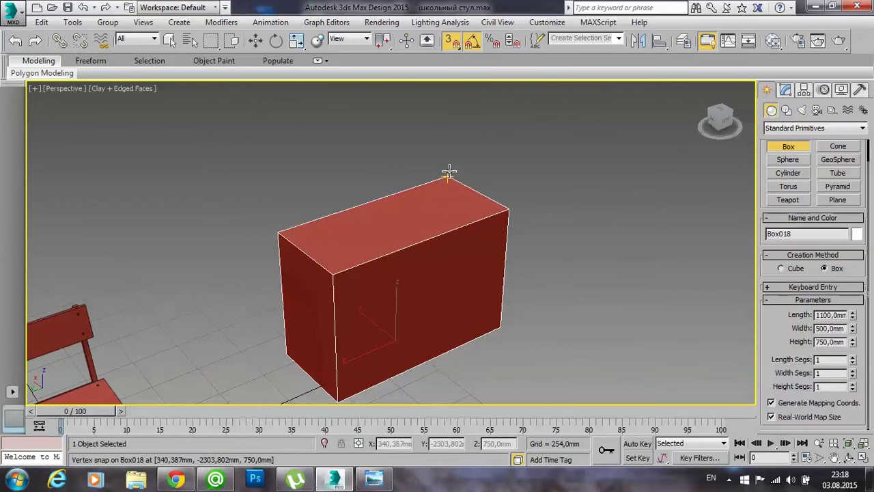
- Create Box019 snapped to Box018's top corners with a 16 mm height
{"action": "left_click_drag", "start_coordinate": [448, 176], "coordinate": [333, 272]}
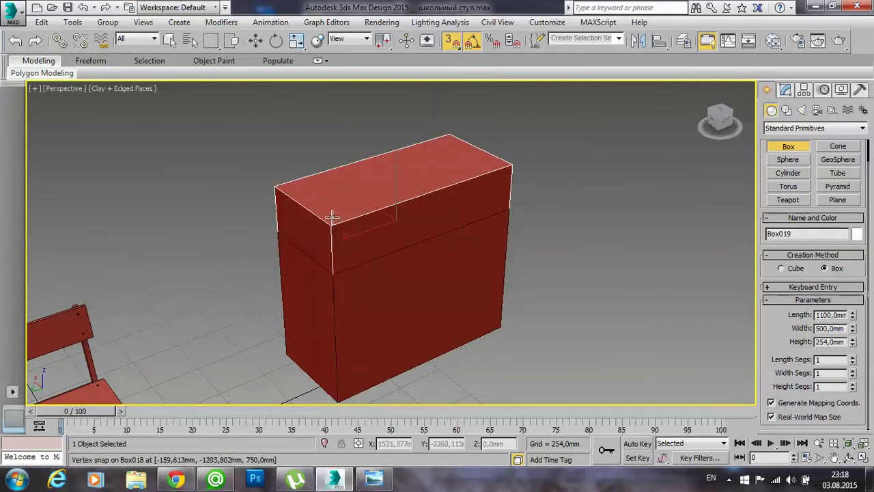
{"action": "left_click", "coordinate": [332, 216]}
{"action": "middle_click_drag", "start_coordinate": [472, 260], "coordinate": [471, 293]}
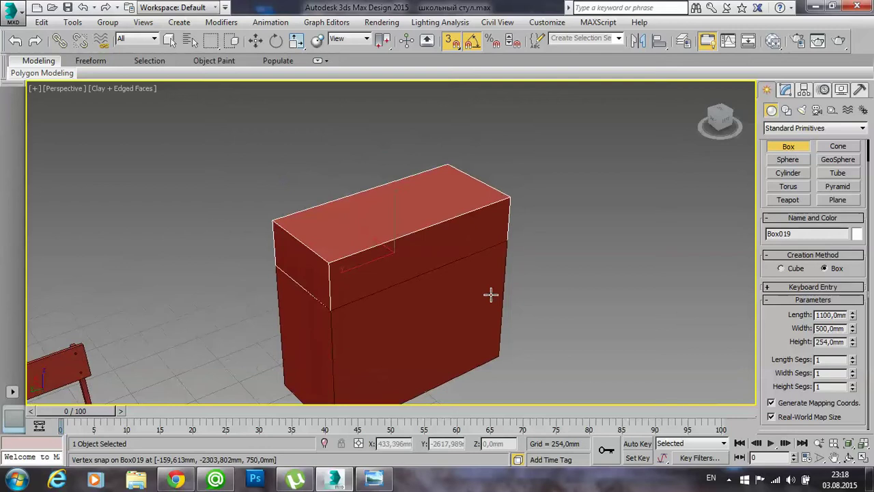
{"action": "left_click_drag", "start_coordinate": [853, 342], "coordinate": [847, 369]}
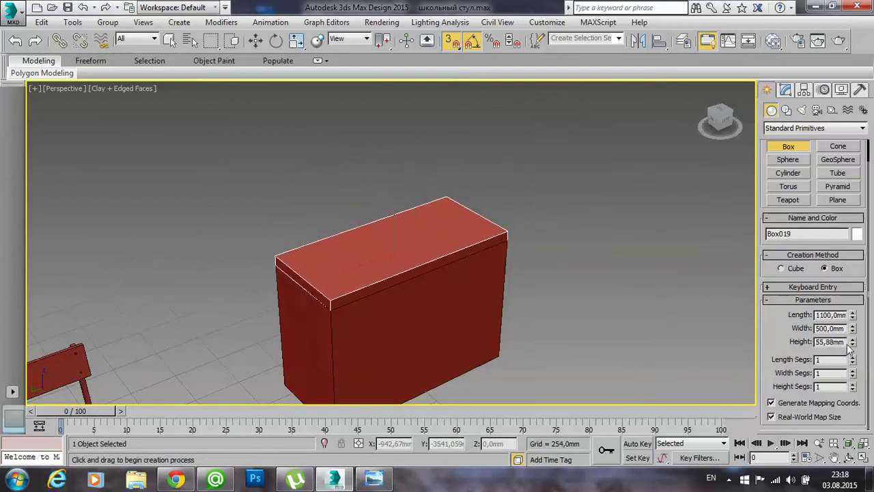
{"action": "double_click", "coordinate": [846, 341]}
{"action": "type", "text": "16"}
{"action": "key", "text": "Return"}
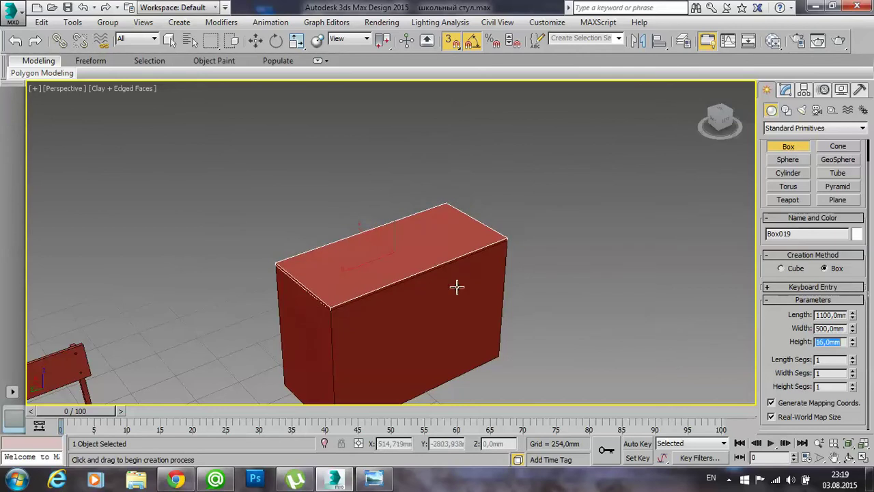
- Move the slab down 16 mm so it sits flush with the box top at Z 734 mm
{"action": "mouse_move", "coordinate": [450, 287]}
{"action": "middle_mouse_down"}
{"action": "mouse_move", "coordinate": [462, 248]}
{"action": "mouse_move", "coordinate": [387, 248]}
{"action": "mouse_move", "coordinate": [376, 228]}
{"action": "middle_mouse_up"}
{"action": "key", "text": "w"}
{"action": "scroll", "coordinate": [392, 215], "scroll_direction": "up", "scroll_amount": 5}
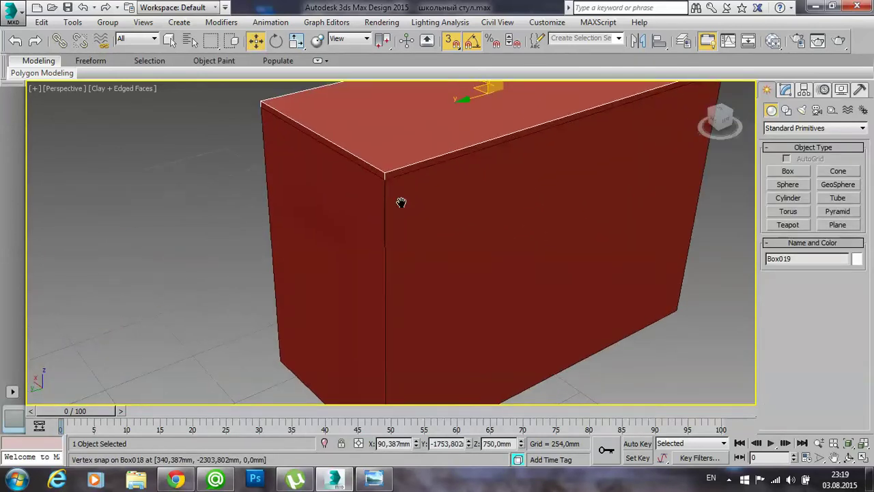
{"action": "middle_click_drag", "start_coordinate": [400, 201], "coordinate": [382, 209], "text": "alt"}
{"action": "scroll", "coordinate": [378, 215], "scroll_direction": "up", "scroll_amount": 2}
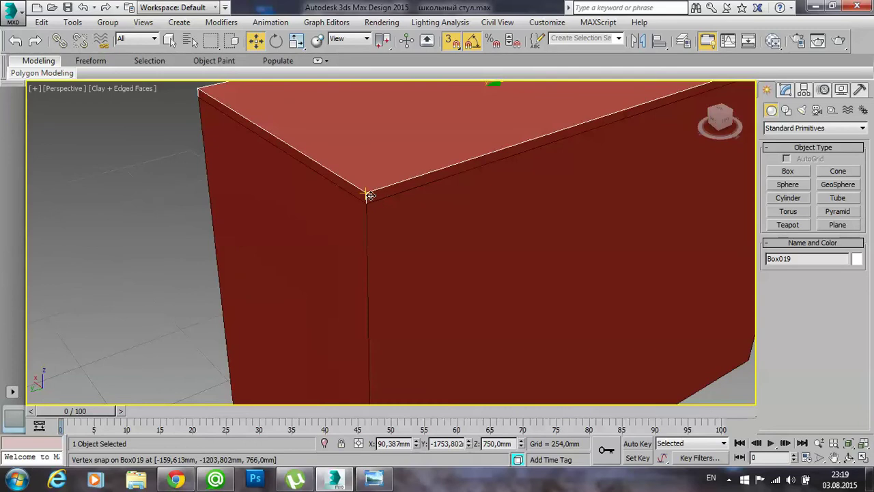
{"action": "left_click_drag", "start_coordinate": [366, 193], "coordinate": [366, 198]}
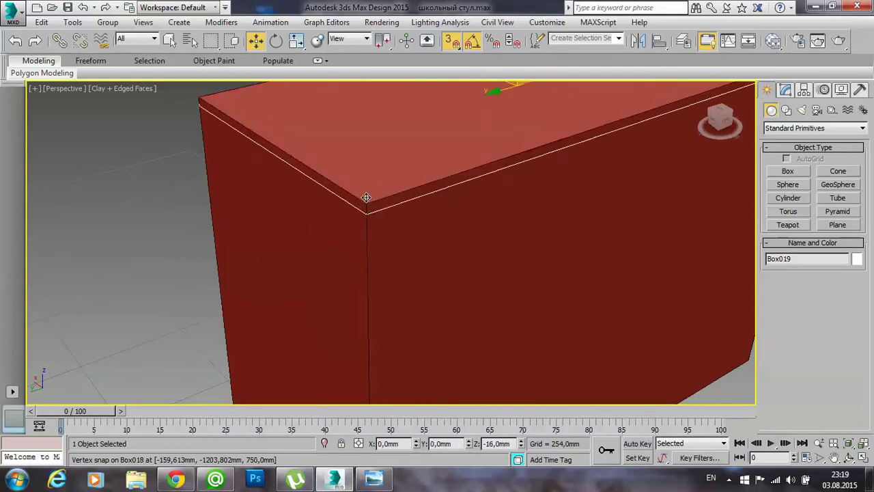
{"action": "scroll", "coordinate": [410, 209], "scroll_direction": "down", "scroll_amount": 1}
{"action": "scroll", "coordinate": [414, 236], "scroll_direction": "down", "scroll_amount": 2}
{"action": "scroll", "coordinate": [353, 230], "scroll_direction": "down", "scroll_amount": 4}
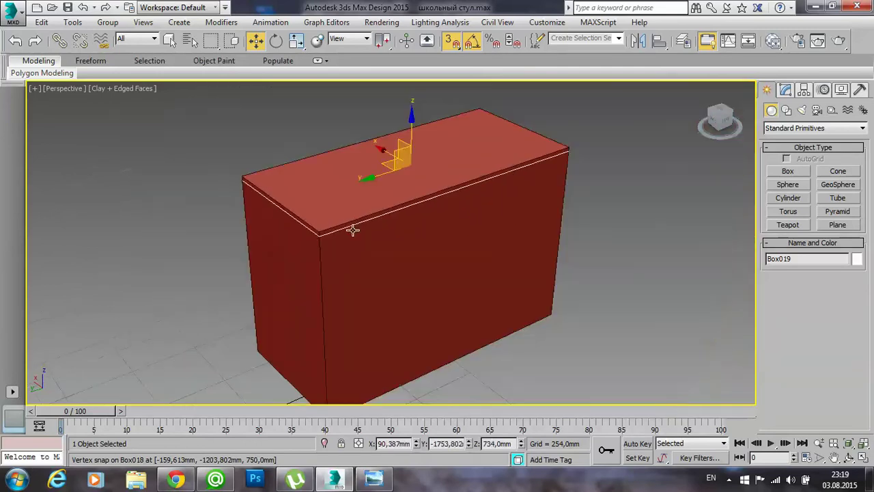
{"action": "scroll", "coordinate": [353, 230], "scroll_direction": "down", "scroll_amount": 2}
{"action": "left_click", "coordinate": [562, 243]}
{"action": "mouse_move", "coordinate": [517, 285]}
{"action": "middle_mouse_down", "text": "alt"}
{"action": "mouse_move", "coordinate": [367, 268]}
{"action": "mouse_move", "coordinate": [382, 262]}
{"action": "mouse_move", "coordinate": [454, 327]}
{"action": "middle_mouse_up", "text": "alt"}
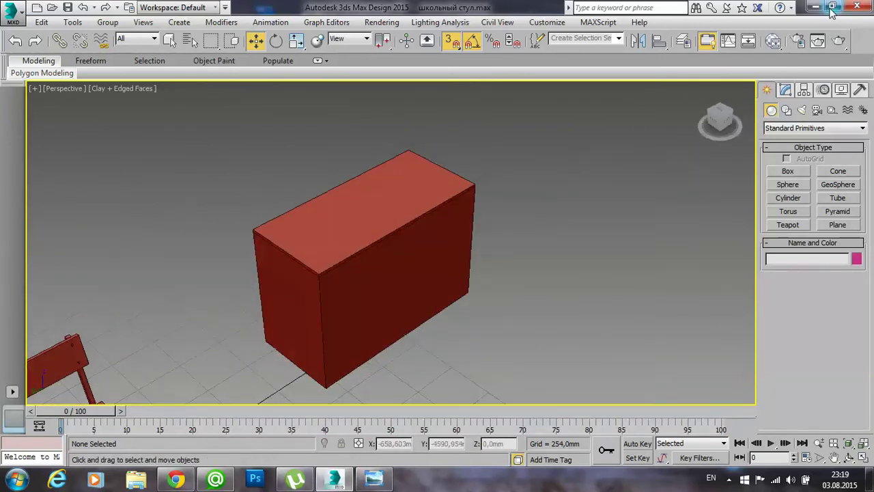
{"action": "key", "text": "super+Down"}
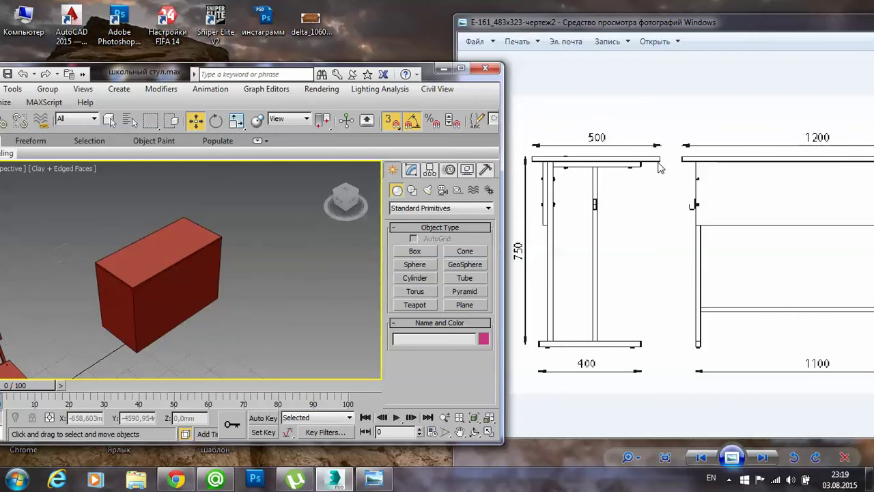
{"action": "mouse_move", "coordinate": [736, 28]}
{"action": "left_mouse_down"}
{"action": "mouse_move", "coordinate": [544, 40]}
{"action": "mouse_move", "coordinate": [505, 51]}
{"action": "left_mouse_up"}
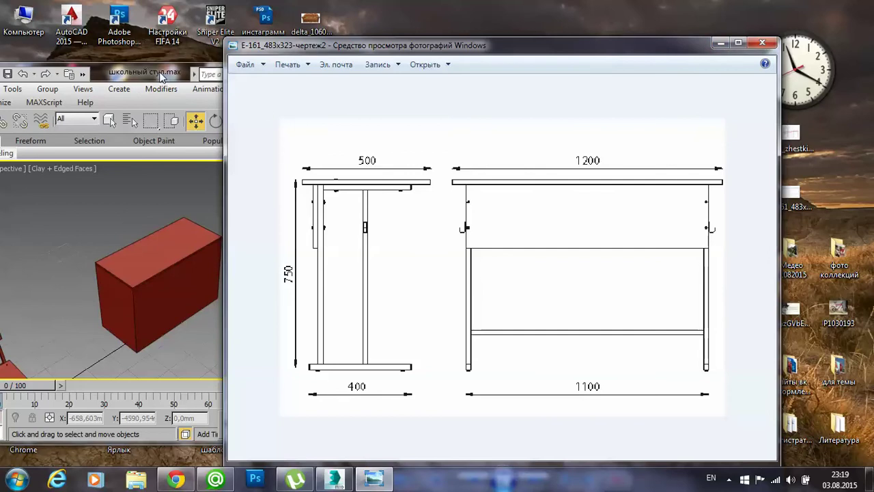
{"action": "left_click_drag", "start_coordinate": [161, 77], "coordinate": [306, 64]}
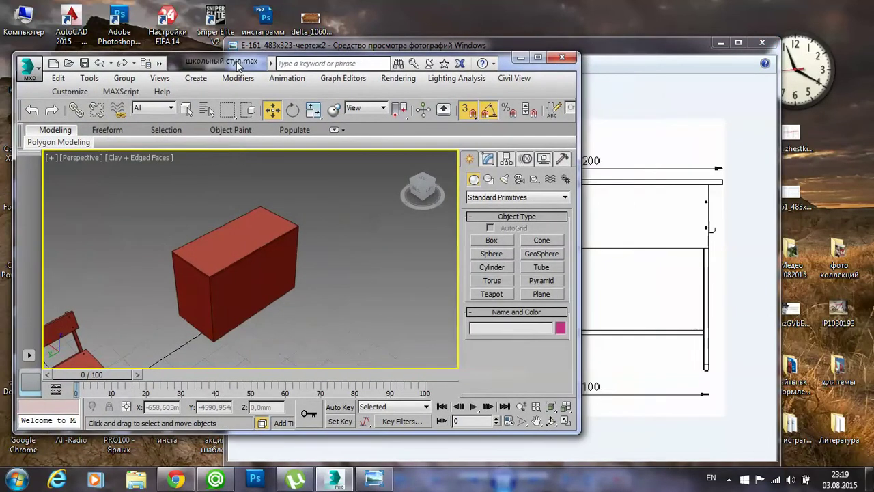
{"action": "left_click_drag", "start_coordinate": [307, 64], "coordinate": [308, 69]}
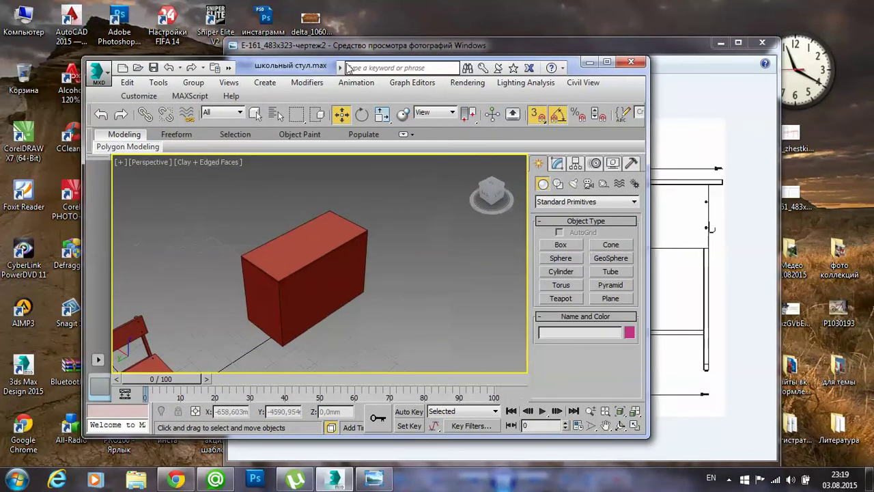
{"action": "left_click", "coordinate": [607, 62]}
{"action": "middle_click_drag", "start_coordinate": [455, 335], "coordinate": [476, 254]}
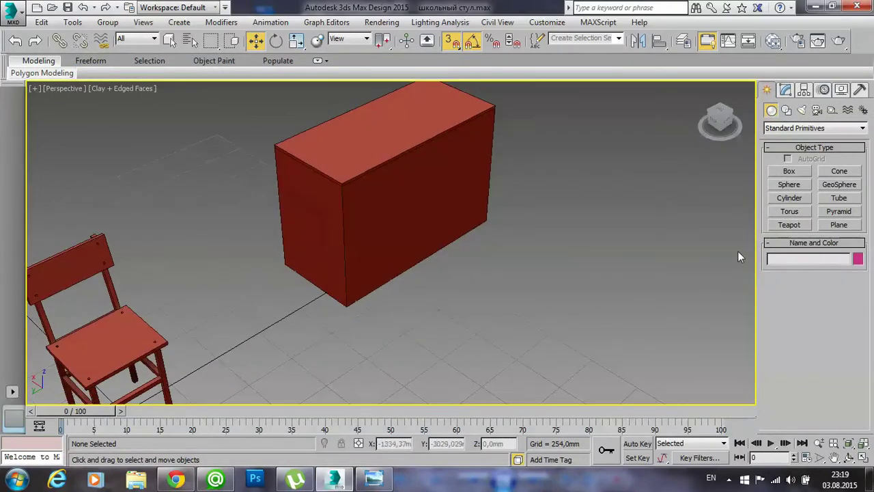
- Create a new box with height 750, width 20 and length 20 mm
{"action": "left_click", "coordinate": [790, 171]}
{"action": "left_click_drag", "start_coordinate": [446, 329], "coordinate": [446, 390]}
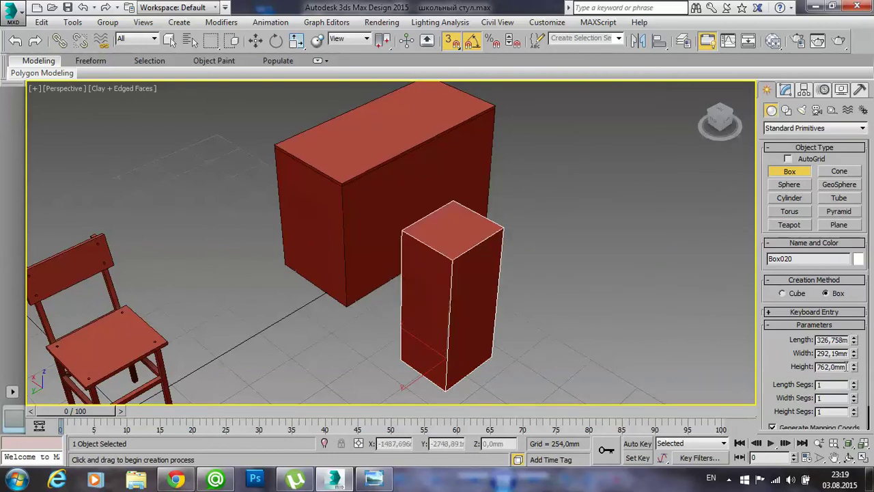
{"action": "left_click_drag", "start_coordinate": [846, 366], "coordinate": [819, 367]}
{"action": "type", "text": "750"}
{"action": "key", "text": "Return"}
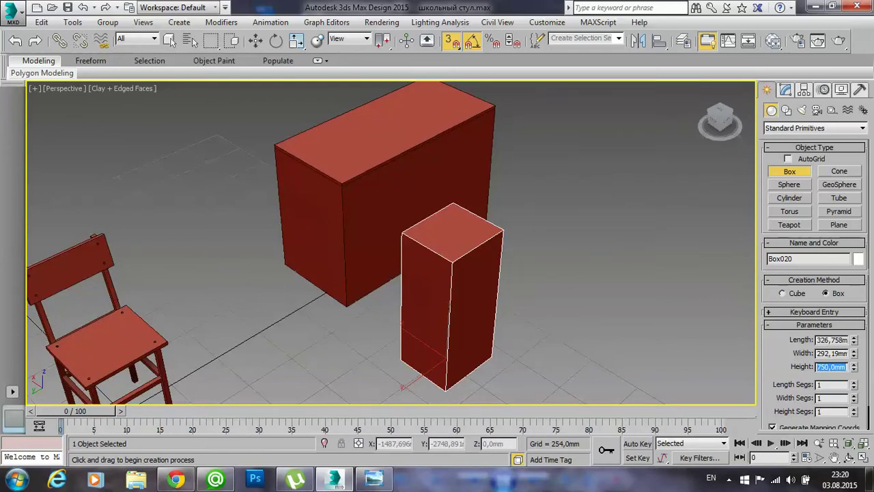
{"action": "left_click_drag", "start_coordinate": [847, 353], "coordinate": [821, 353]}
{"action": "key", "text": "BackSpace"}
{"action": "key", "text": "Return"}
{"action": "left_click_drag", "start_coordinate": [839, 339], "coordinate": [817, 339]}
{"action": "key", "text": "BackSpace"}
{"action": "type", "text": "20"}
{"action": "key", "text": "Return"}
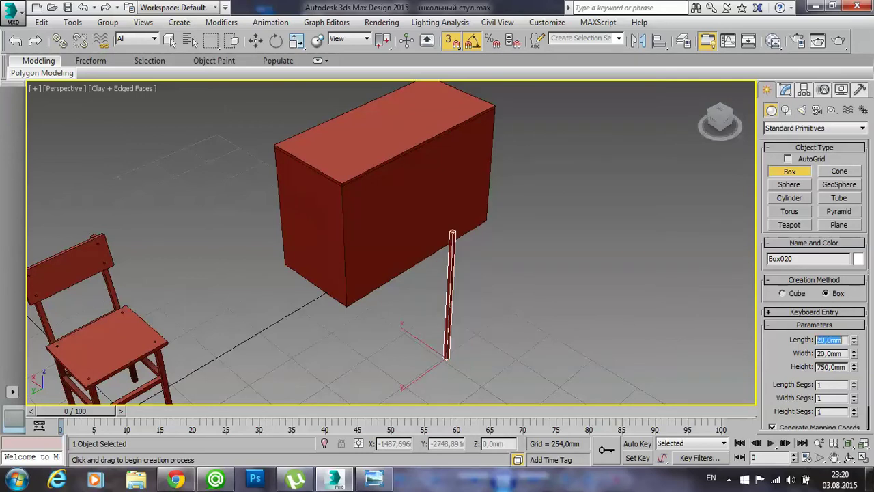
- Snap the post Box020 onto the desk box's front corner
{"action": "middle_click_drag", "start_coordinate": [499, 310], "coordinate": [535, 276], "text": "alt"}
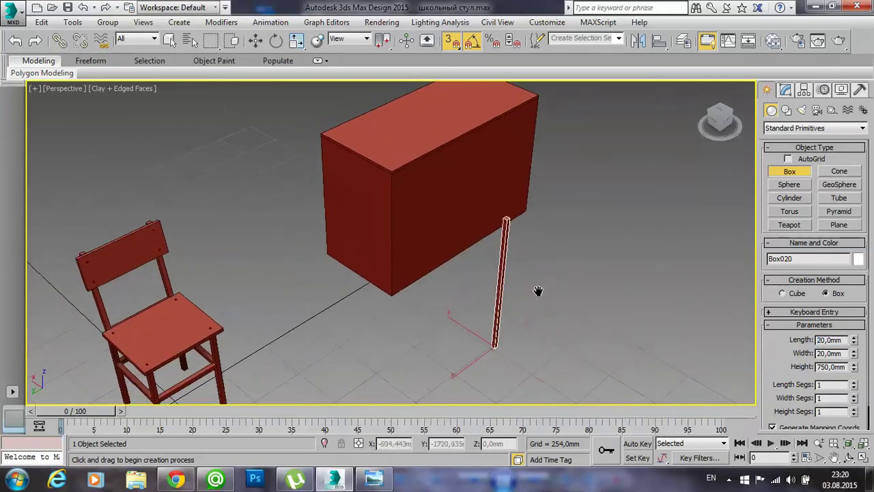
{"action": "middle_click_drag", "start_coordinate": [548, 247], "coordinate": [526, 271], "text": "alt"}
{"action": "key", "text": "w"}
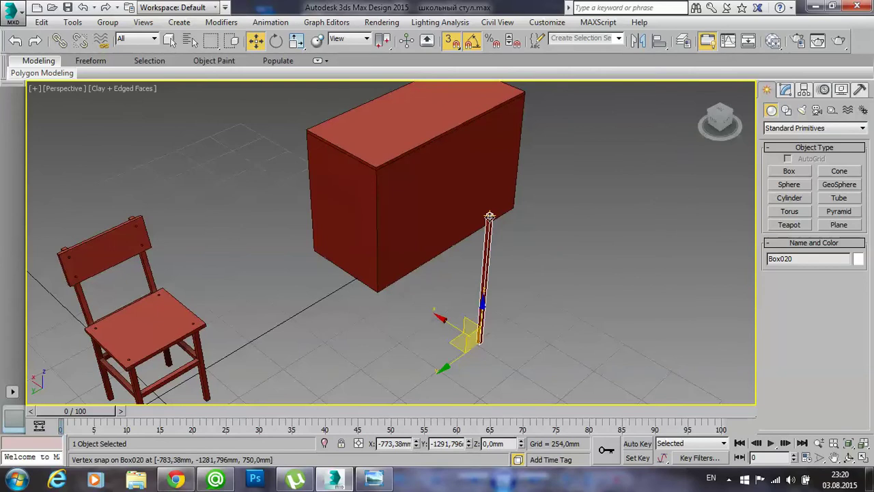
{"action": "left_click_drag", "start_coordinate": [490, 216], "coordinate": [437, 153]}
{"action": "scroll", "coordinate": [378, 182], "scroll_direction": "up", "scroll_amount": 4}
{"action": "left_click_drag", "start_coordinate": [379, 182], "coordinate": [365, 143]}
{"action": "left_click", "coordinate": [630, 272]}
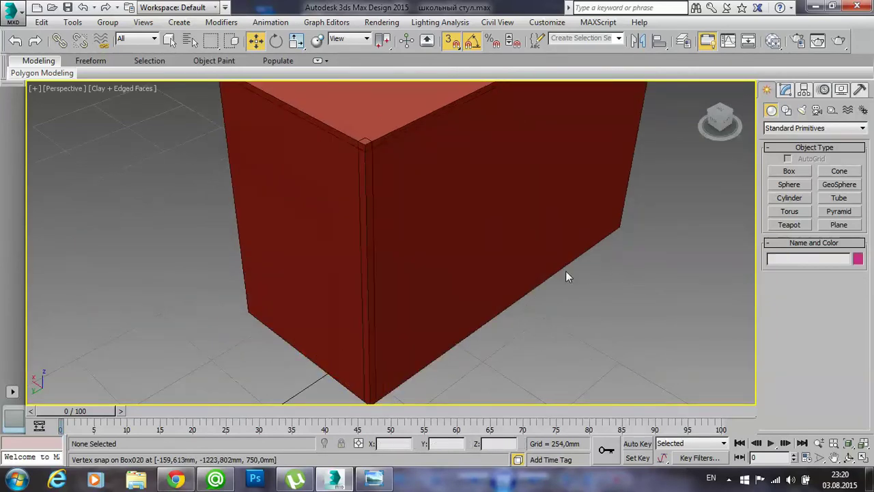
- Reduce the post's height to 734 mm in the Modify panel
{"action": "left_click", "coordinate": [365, 219]}
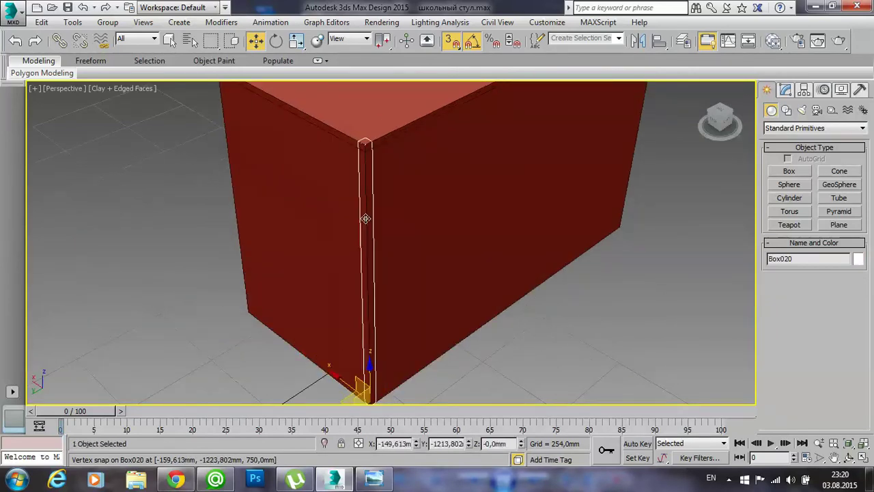
{"action": "left_click", "coordinate": [785, 90]}
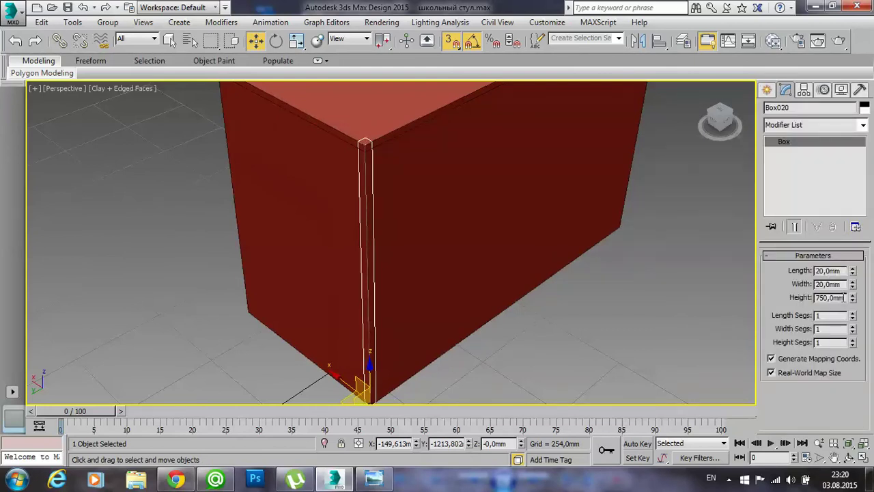
{"action": "left_click_drag", "start_coordinate": [844, 298], "coordinate": [808, 303]}
{"action": "type", "text": "734"}
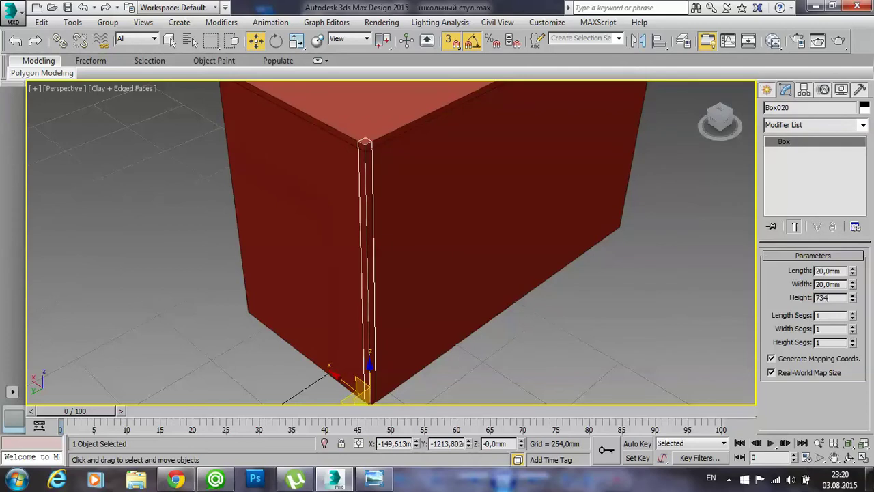
{"action": "key", "text": "Return"}
{"action": "scroll", "coordinate": [398, 244], "scroll_direction": "down", "scroll_amount": 1}
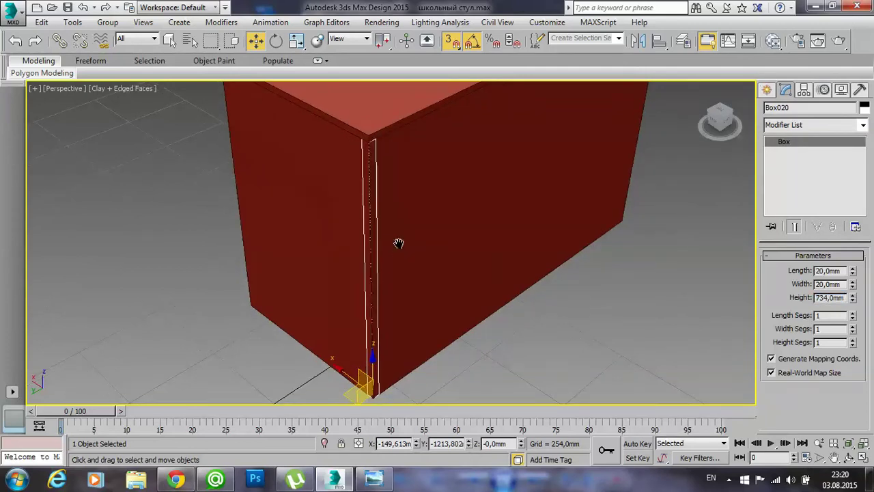
{"action": "scroll", "coordinate": [398, 242], "scroll_direction": "down", "scroll_amount": 2}
{"action": "scroll", "coordinate": [433, 248], "scroll_direction": "down", "scroll_amount": 1}
{"action": "middle_click_drag", "start_coordinate": [467, 240], "coordinate": [426, 260], "text": "alt"}
{"action": "left_click", "coordinate": [510, 309]}
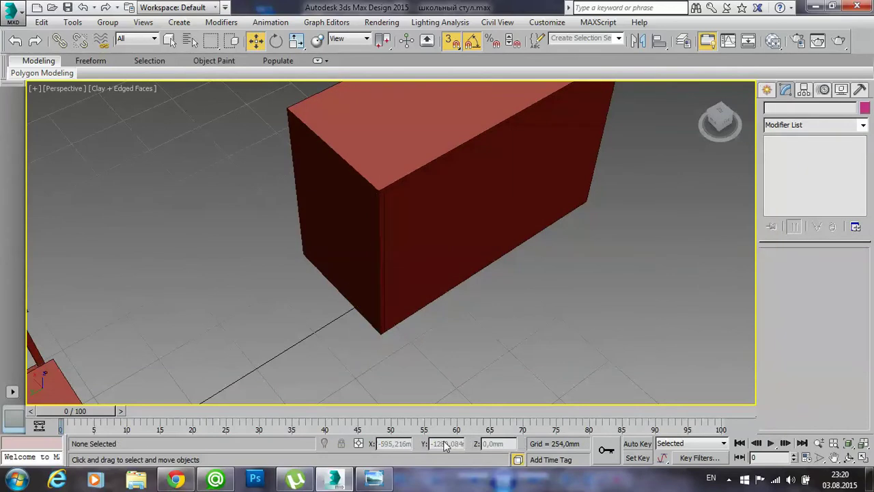
- Check the desk drawing again, then minimize it and orbit over the box top
{"action": "left_click", "coordinate": [374, 480]}
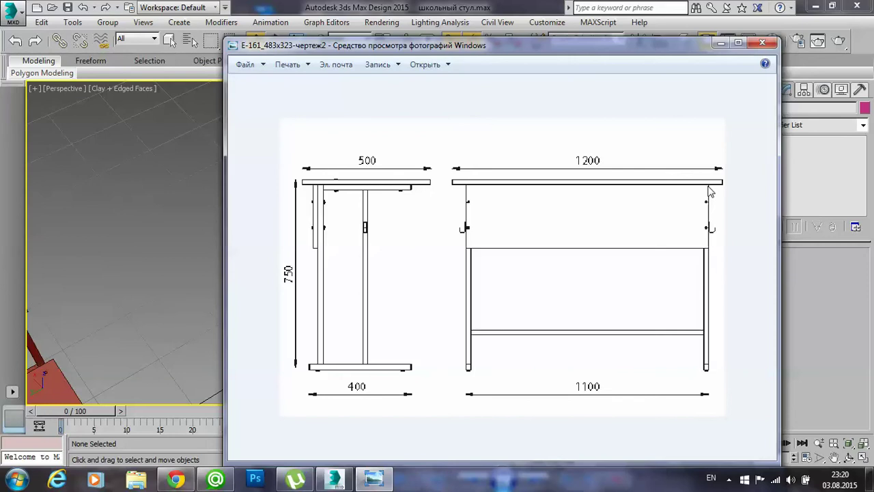
{"action": "left_click", "coordinate": [721, 43]}
{"action": "middle_click_drag", "start_coordinate": [474, 182], "coordinate": [457, 230], "text": "alt"}
{"action": "scroll", "coordinate": [453, 221], "scroll_direction": "up", "scroll_amount": 5}
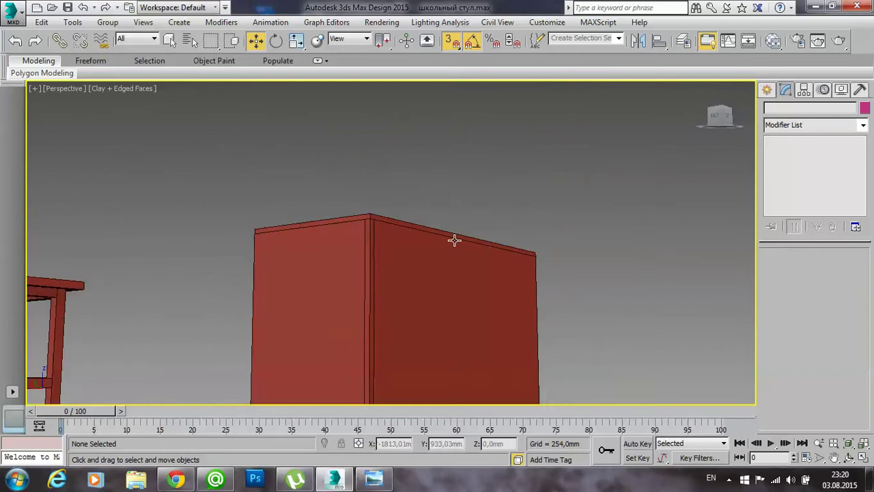
{"action": "scroll", "coordinate": [452, 239], "scroll_direction": "down", "scroll_amount": 5}
- Move the large red Box018 away to the right, clear of the tabletop and leg
{"action": "left_click", "coordinate": [480, 236]}
{"action": "mouse_move", "coordinate": [552, 250]}
{"action": "middle_mouse_down", "text": "alt"}
{"action": "mouse_move", "coordinate": [394, 269]}
{"action": "mouse_move", "coordinate": [332, 339]}
{"action": "mouse_move", "coordinate": [338, 353]}
{"action": "middle_mouse_up", "text": "alt"}
{"action": "left_click_drag", "start_coordinate": [283, 321], "coordinate": [624, 230]}
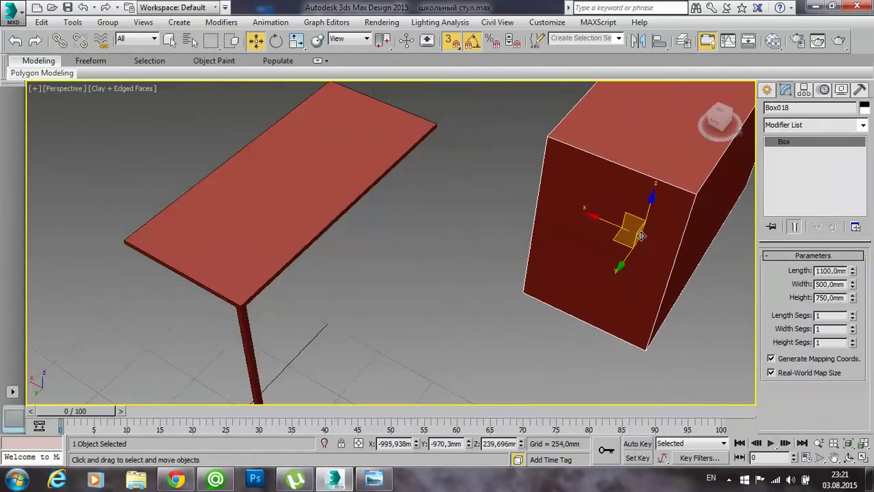
{"action": "left_click", "coordinate": [450, 343]}
{"action": "mouse_move", "coordinate": [309, 335]}
{"action": "middle_mouse_down", "text": "alt"}
{"action": "mouse_move", "coordinate": [404, 295]}
{"action": "mouse_move", "coordinate": [532, 181]}
{"action": "mouse_move", "coordinate": [425, 273]}
{"action": "mouse_move", "coordinate": [451, 255]}
{"action": "mouse_move", "coordinate": [457, 230]}
{"action": "mouse_move", "coordinate": [390, 296]}
{"action": "mouse_move", "coordinate": [261, 298]}
{"action": "mouse_move", "coordinate": [436, 309]}
{"action": "mouse_move", "coordinate": [410, 230]}
{"action": "mouse_move", "coordinate": [343, 260]}
{"action": "middle_mouse_up", "text": "alt"}
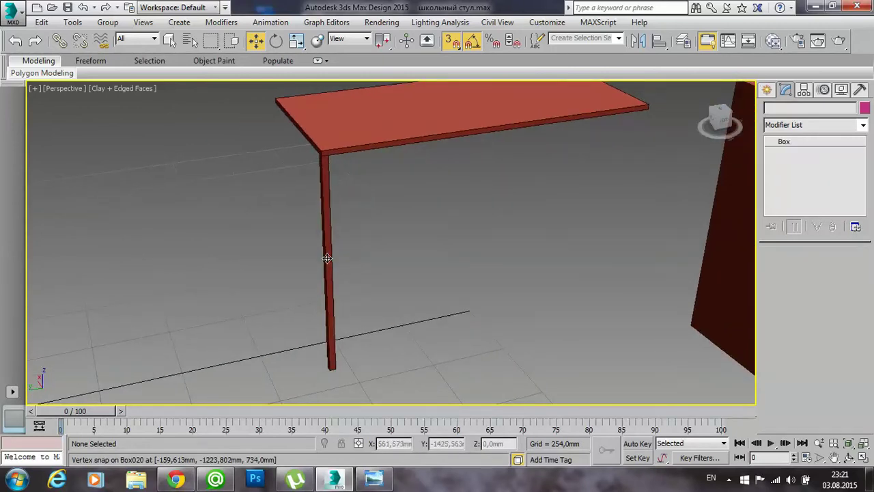
- Select the leg Box020 and start creating a new Box primitive
{"action": "left_click", "coordinate": [327, 258]}
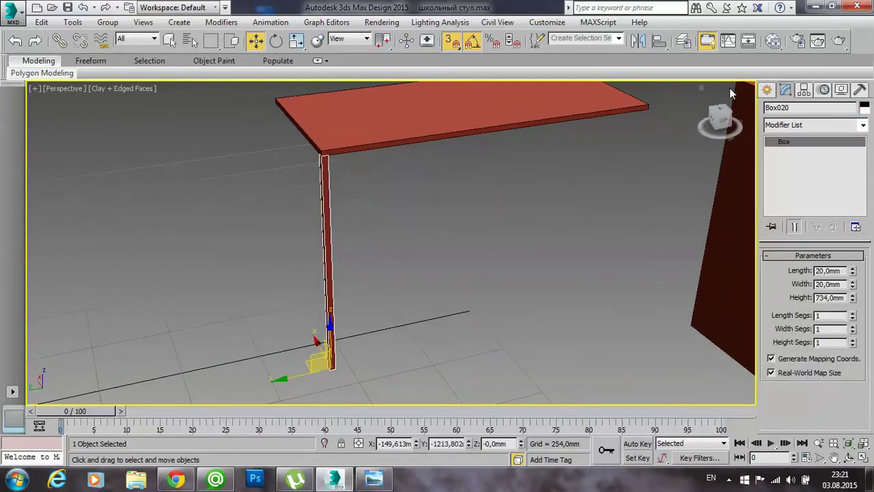
{"action": "left_click", "coordinate": [766, 91]}
{"action": "left_click", "coordinate": [785, 171]}
- Draw a new box beside the top of the thin leg, under the tabletop corner
{"action": "middle_click_drag", "start_coordinate": [430, 182], "coordinate": [389, 216], "text": "alt"}
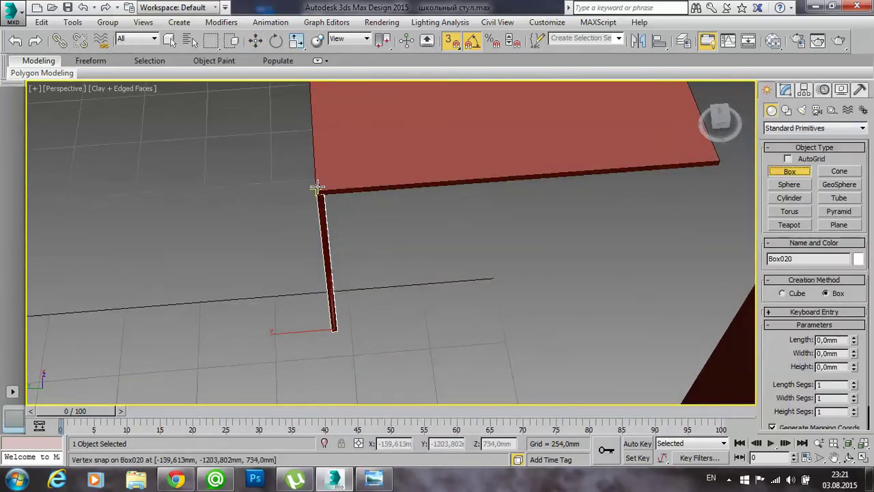
{"action": "left_click_drag", "start_coordinate": [319, 193], "coordinate": [355, 162]}
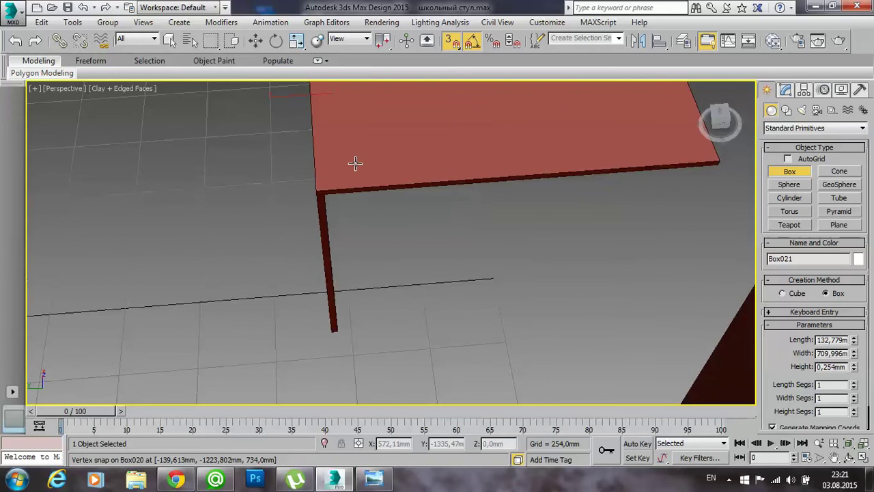
{"action": "key", "text": "F3"}
{"action": "left_click_drag", "start_coordinate": [355, 162], "coordinate": [371, 172]}
{"action": "left_click", "coordinate": [381, 120]}
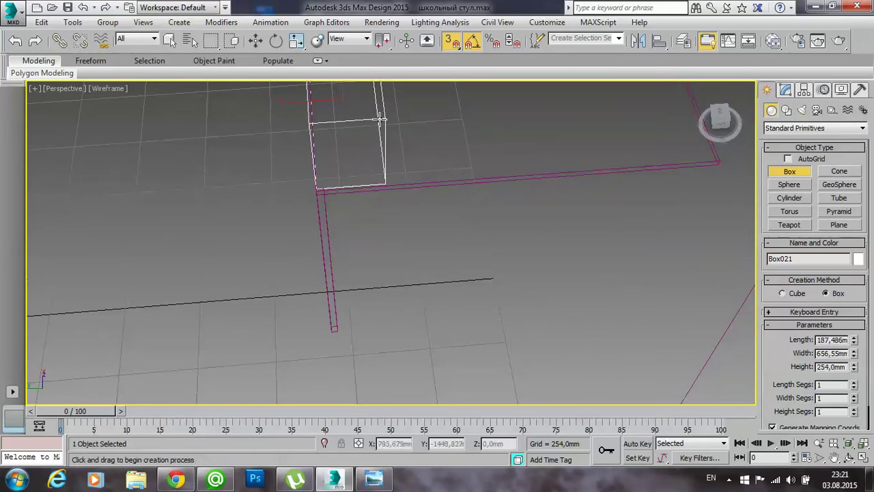
{"action": "key", "text": "F3"}
{"action": "mouse_move", "coordinate": [380, 146]}
{"action": "middle_mouse_down", "text": "alt"}
{"action": "mouse_move", "coordinate": [365, 192]}
{"action": "mouse_move", "coordinate": [425, 154]}
{"action": "mouse_move", "coordinate": [410, 205]}
{"action": "middle_mouse_up", "text": "alt"}
- Set the new box's Length and Width to 30 mm
{"action": "left_click_drag", "start_coordinate": [855, 345], "coordinate": [852, 337]}
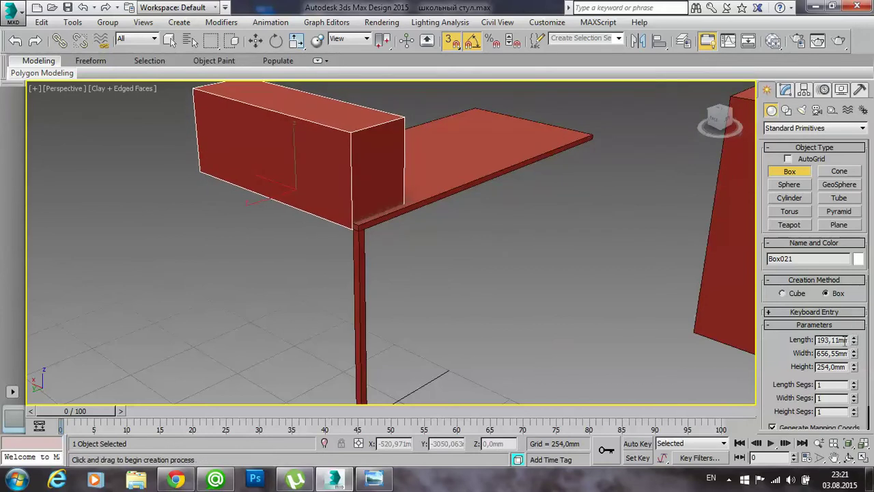
{"action": "double_click", "coordinate": [837, 339]}
{"action": "type", "text": "1"}
{"action": "key", "text": "Return"}
{"action": "type", "text": "30"}
{"action": "key", "text": "Return"}
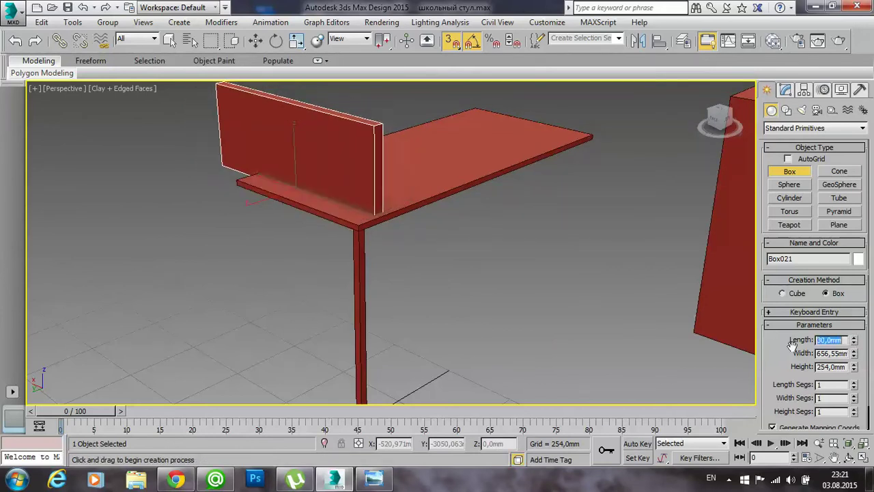
{"action": "left_click_drag", "start_coordinate": [847, 353], "coordinate": [818, 354]}
{"action": "key", "text": "BackSpace"}
{"action": "type", "text": "30"}
{"action": "key", "text": "Return"}
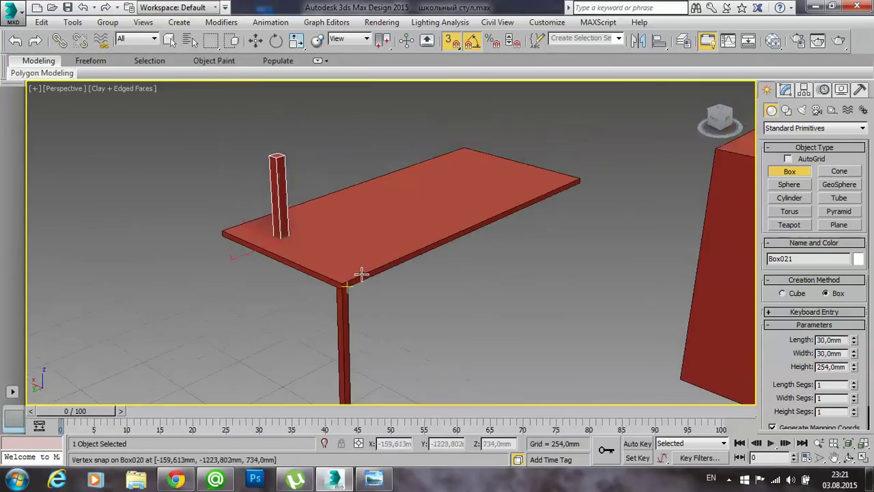
- Vertex-snap the 30 × 30 × 254 mm post onto the top of the thin leg
{"action": "key", "text": "w"}
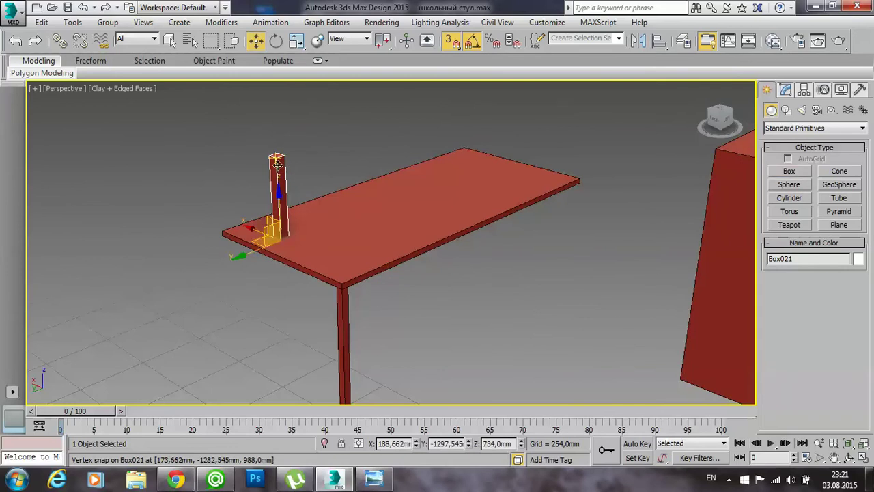
{"action": "left_click_drag", "start_coordinate": [276, 160], "coordinate": [347, 262]}
{"action": "scroll", "coordinate": [342, 280], "scroll_direction": "up", "scroll_amount": 4}
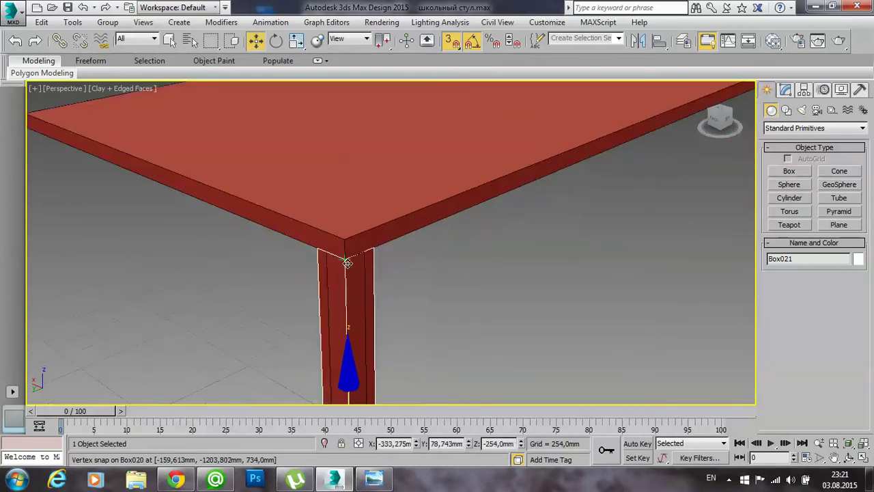
{"action": "left_click", "coordinate": [459, 303]}
- Orbit around the table to check the post's placement against the thin leg
{"action": "middle_click_drag", "start_coordinate": [452, 304], "coordinate": [458, 294], "text": "alt"}
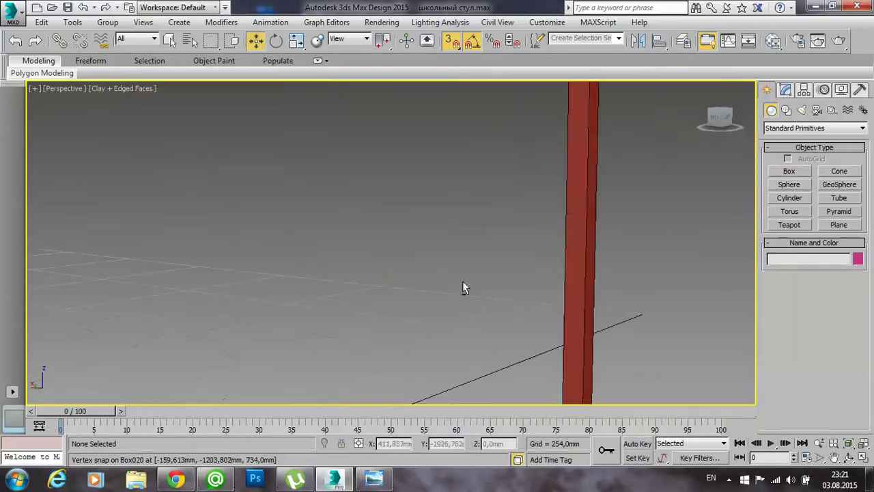
{"action": "scroll", "coordinate": [459, 299], "scroll_direction": "down", "scroll_amount": 4}
{"action": "left_click", "coordinate": [483, 350]}
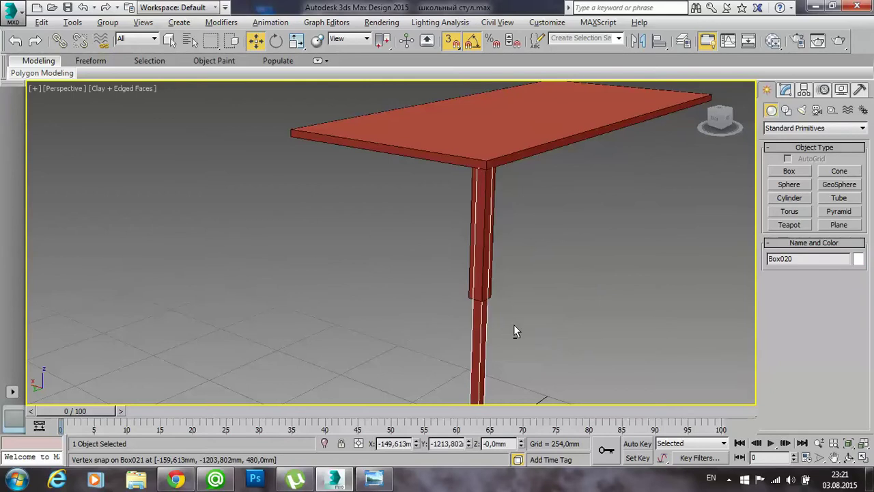
{"action": "scroll", "coordinate": [478, 334], "scroll_direction": "up", "scroll_amount": 3}
{"action": "scroll", "coordinate": [451, 338], "scroll_direction": "down", "scroll_amount": 4}
{"action": "middle_click_drag", "start_coordinate": [428, 335], "coordinate": [445, 287], "text": "alt"}
{"action": "scroll", "coordinate": [471, 191], "scroll_direction": "up", "scroll_amount": 5}
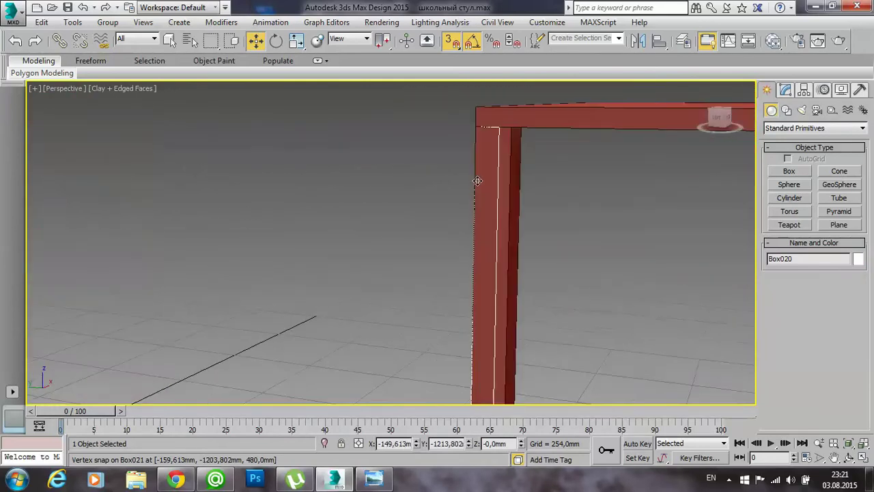
{"action": "left_click_drag", "start_coordinate": [476, 127], "coordinate": [550, 203], "text": "shift"}
{"action": "scroll", "coordinate": [551, 203], "scroll_direction": "down", "scroll_amount": 3}
{"action": "middle_click_drag", "start_coordinate": [503, 187], "coordinate": [376, 171], "text": "alt"}
{"action": "scroll", "coordinate": [308, 204], "scroll_direction": "up", "scroll_amount": 4}
{"action": "middle_click_drag", "start_coordinate": [308, 211], "coordinate": [505, 193], "text": "alt"}
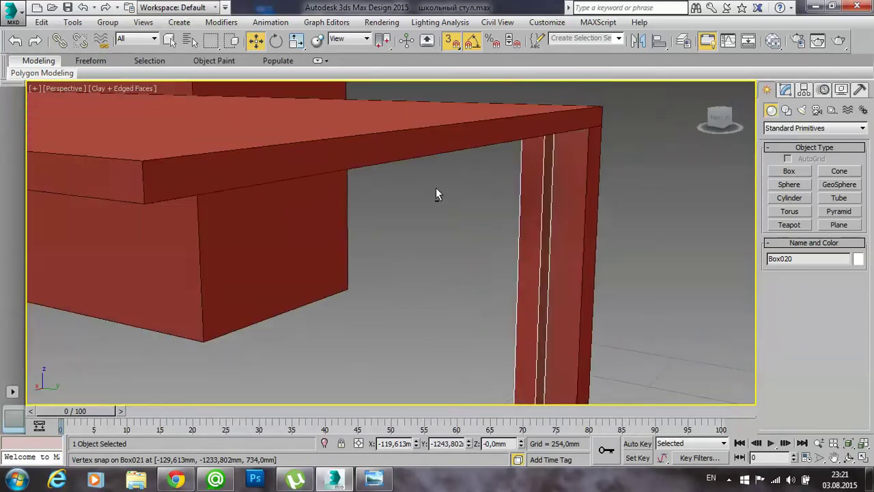
{"action": "scroll", "coordinate": [443, 194], "scroll_direction": "down", "scroll_amount": 2}
{"action": "scroll", "coordinate": [539, 238], "scroll_direction": "down", "scroll_amount": 2}
{"action": "mouse_move", "coordinate": [487, 256]}
{"action": "middle_mouse_down", "text": "alt"}
{"action": "mouse_move", "coordinate": [482, 226]}
{"action": "mouse_move", "coordinate": [502, 196]}
{"action": "mouse_move", "coordinate": [420, 268]}
{"action": "mouse_move", "coordinate": [490, 288]}
{"action": "middle_mouse_up", "text": "alt"}
{"action": "left_click", "coordinate": [491, 288]}
{"action": "mouse_move", "coordinate": [577, 299]}
{"action": "middle_mouse_down", "text": "alt"}
{"action": "mouse_move", "coordinate": [383, 338]}
{"action": "mouse_move", "coordinate": [439, 267]}
{"action": "mouse_move", "coordinate": [411, 222]}
{"action": "mouse_move", "coordinate": [446, 189]}
{"action": "mouse_move", "coordinate": [431, 162]}
{"action": "mouse_move", "coordinate": [371, 185]}
{"action": "mouse_move", "coordinate": [402, 226]}
{"action": "mouse_move", "coordinate": [417, 211]}
{"action": "mouse_move", "coordinate": [392, 221]}
{"action": "mouse_move", "coordinate": [476, 271]}
{"action": "mouse_move", "coordinate": [431, 199]}
{"action": "middle_mouse_up", "text": "alt"}
{"action": "scroll", "coordinate": [432, 266], "scroll_direction": "down", "scroll_amount": 2}
- Select the new leg block Box021 and bring up its parameters
{"action": "left_click", "coordinate": [392, 220]}
{"action": "scroll", "coordinate": [431, 198], "scroll_direction": "up", "scroll_amount": 3}
{"action": "left_click", "coordinate": [785, 91]}
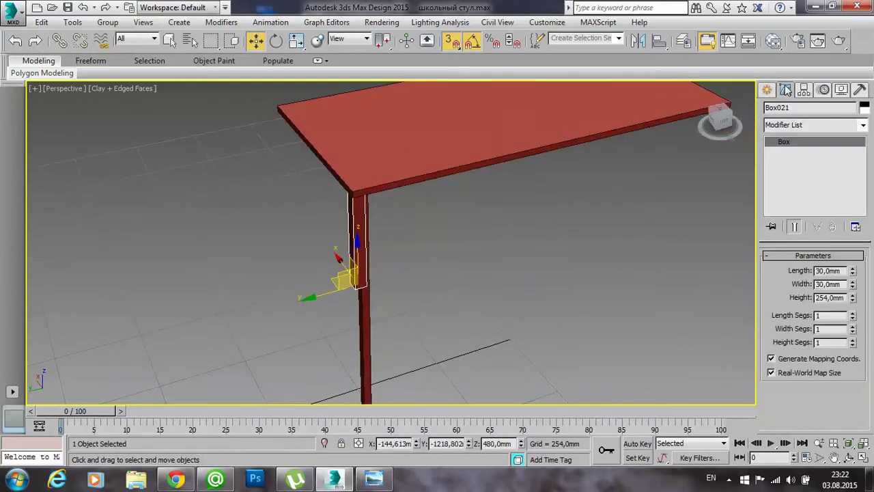
- Set Box021's Width and Length to 50 mm
{"action": "left_click_drag", "start_coordinate": [831, 284], "coordinate": [797, 292]}
{"action": "type", "text": "50"}
{"action": "key", "text": "shift+Tab"}
{"action": "type", "text": "5"}
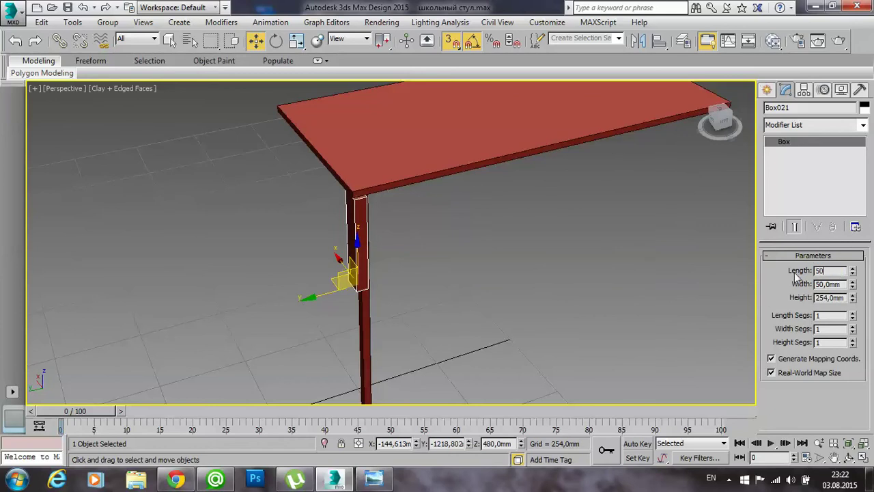
{"action": "key", "text": "Return"}
- Snap the block's corner directly under the tabletop corner
{"action": "scroll", "coordinate": [374, 229], "scroll_direction": "up", "scroll_amount": 3}
{"action": "scroll", "coordinate": [342, 200], "scroll_direction": "up", "scroll_amount": 3}
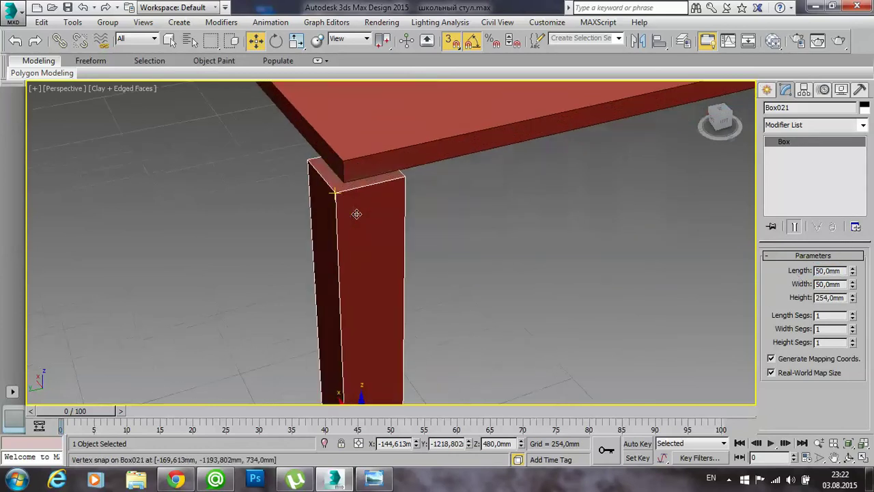
{"action": "left_click_drag", "start_coordinate": [336, 194], "coordinate": [343, 186]}
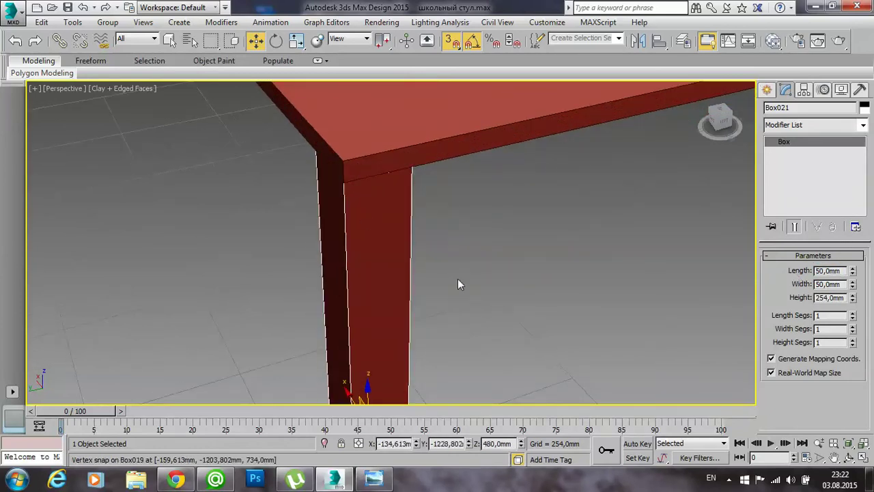
{"action": "scroll", "coordinate": [465, 260], "scroll_direction": "down", "scroll_amount": 5}
{"action": "scroll", "coordinate": [425, 157], "scroll_direction": "down", "scroll_amount": 3}
- Shift the thin leg Box020 into the block's corner, checking alignment in wireframe
{"action": "left_click_drag", "start_coordinate": [425, 157], "coordinate": [356, 264]}
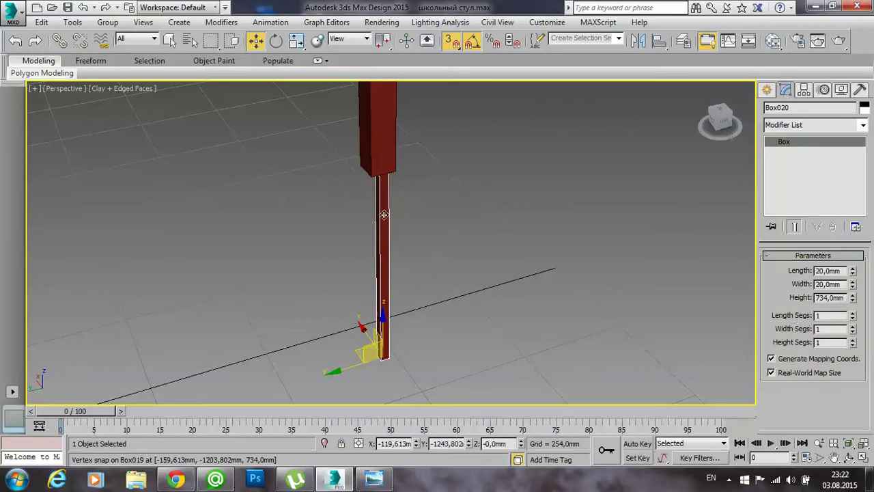
{"action": "scroll", "coordinate": [355, 269], "scroll_direction": "down", "scroll_amount": 2}
{"action": "scroll", "coordinate": [382, 239], "scroll_direction": "down", "scroll_amount": 3}
{"action": "middle_click_drag", "start_coordinate": [349, 250], "coordinate": [484, 217], "text": "alt"}
{"action": "scroll", "coordinate": [369, 212], "scroll_direction": "up", "scroll_amount": 3}
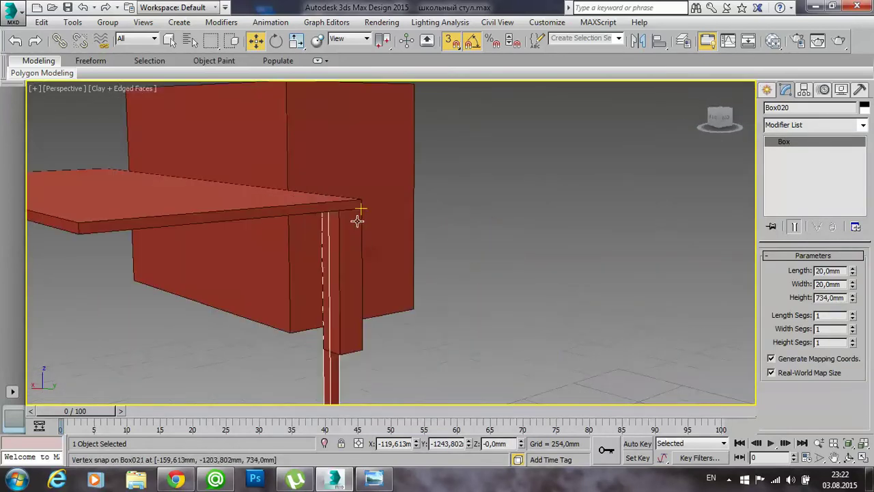
{"action": "scroll", "coordinate": [345, 229], "scroll_direction": "up", "scroll_amount": 2}
{"action": "scroll", "coordinate": [350, 218], "scroll_direction": "up", "scroll_amount": 2}
{"action": "middle_click_drag", "start_coordinate": [350, 219], "coordinate": [378, 197], "text": "alt"}
{"action": "scroll", "coordinate": [323, 216], "scroll_direction": "up", "scroll_amount": 2}
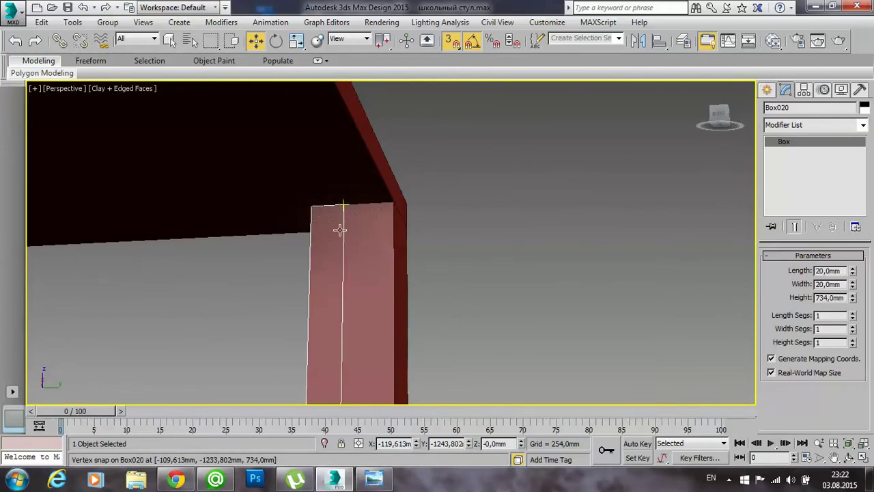
{"action": "key", "text": "F3"}
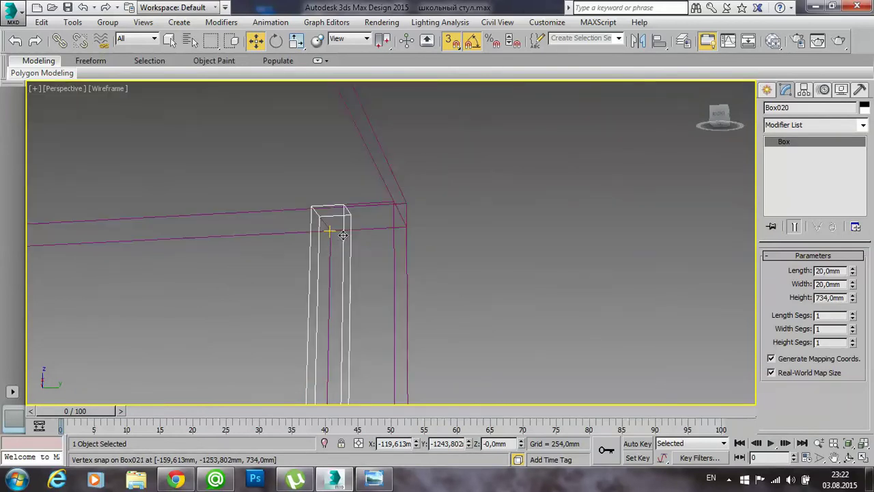
{"action": "key", "text": "F3"}
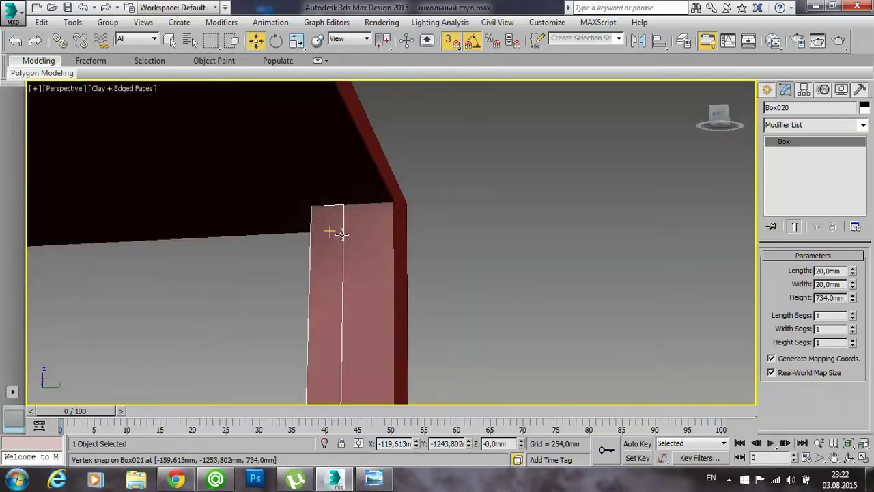
{"action": "key", "text": "F3"}
{"action": "left_click_drag", "start_coordinate": [350, 216], "coordinate": [316, 211]}
{"action": "key", "text": "F3"}
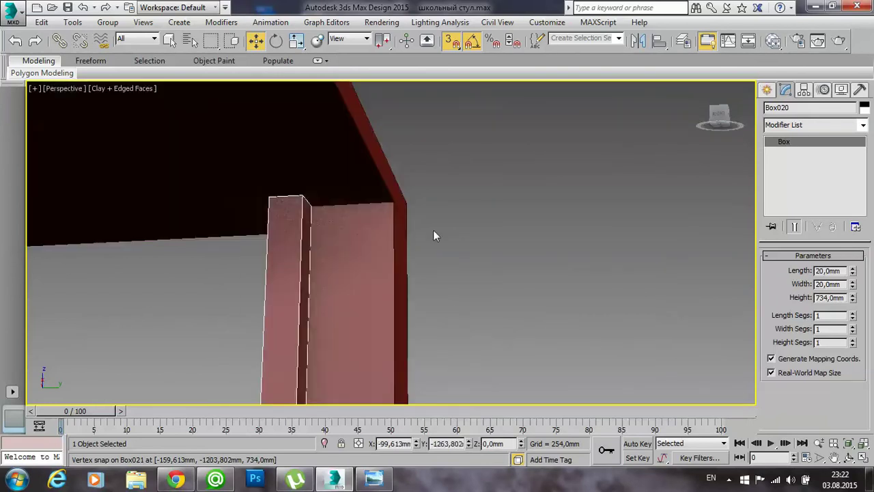
- Select the leg block and drag a clone toward the opposite tabletop corner
{"action": "left_click", "coordinate": [412, 253]}
{"action": "mouse_move", "coordinate": [412, 253]}
{"action": "middle_mouse_down", "text": "alt"}
{"action": "mouse_move", "coordinate": [384, 259]}
{"action": "mouse_move", "coordinate": [380, 280]}
{"action": "mouse_move", "coordinate": [477, 247]}
{"action": "middle_mouse_up", "text": "alt"}
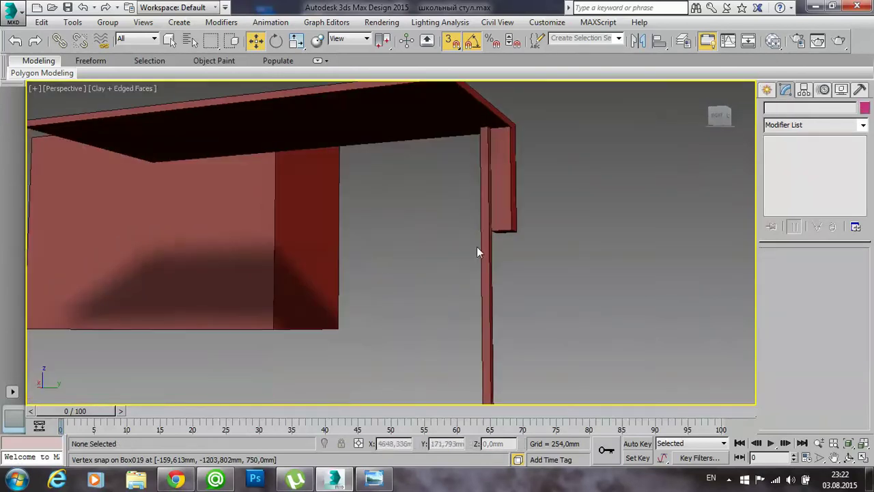
{"action": "left_click", "coordinate": [503, 197]}
{"action": "mouse_move", "coordinate": [556, 205]}
{"action": "middle_mouse_down", "text": "alt"}
{"action": "mouse_move", "coordinate": [507, 225]}
{"action": "mouse_move", "coordinate": [347, 220]}
{"action": "mouse_move", "coordinate": [345, 243]}
{"action": "mouse_move", "coordinate": [440, 247]}
{"action": "mouse_move", "coordinate": [478, 205]}
{"action": "mouse_move", "coordinate": [471, 218]}
{"action": "mouse_move", "coordinate": [426, 240]}
{"action": "mouse_move", "coordinate": [437, 236]}
{"action": "middle_mouse_up", "text": "alt"}
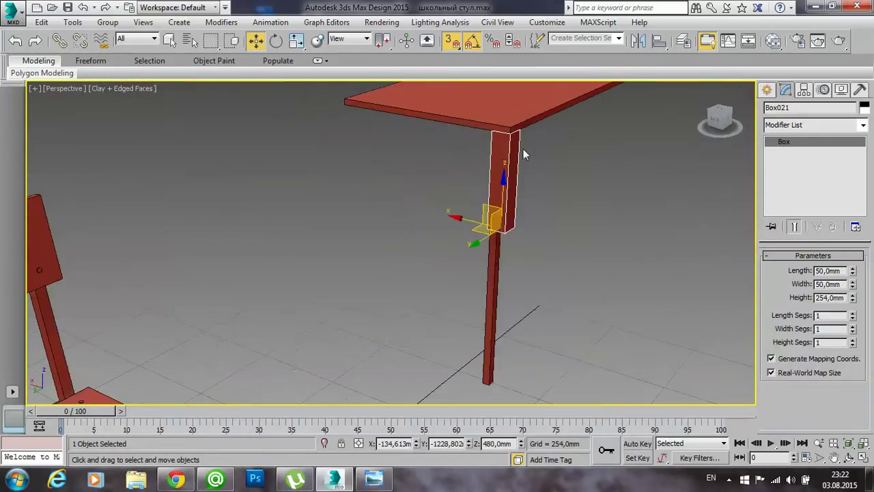
{"action": "left_click_drag", "start_coordinate": [493, 132], "coordinate": [345, 104], "text": "shift"}
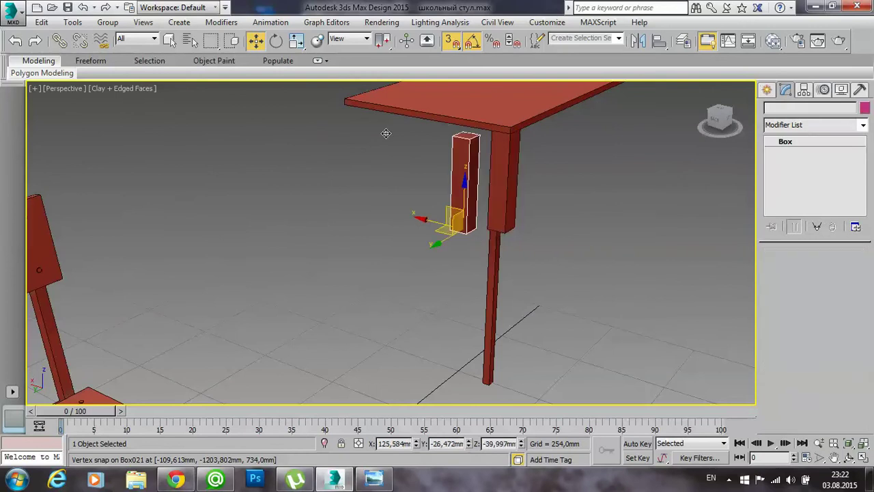
- Confirm the instanced copy Box022 of the 50 mm block under the opposite corner
{"action": "left_click", "coordinate": [423, 299]}
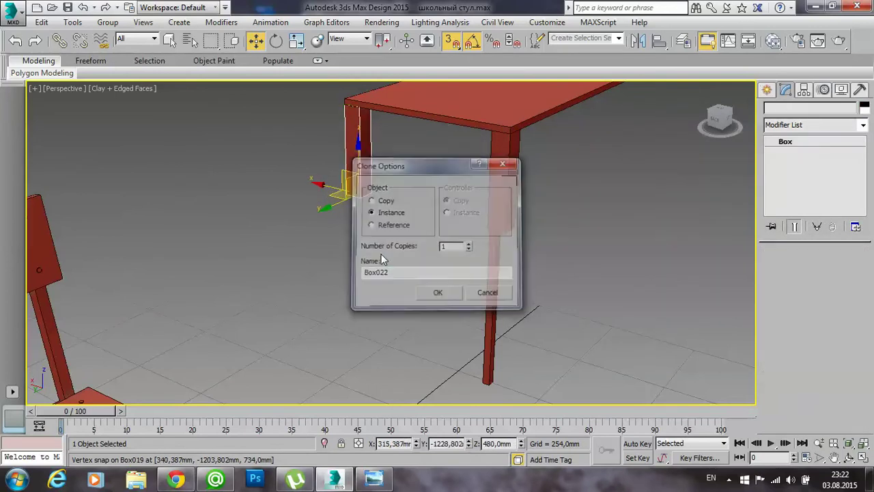
{"action": "middle_click_drag", "start_coordinate": [353, 212], "coordinate": [351, 246]}
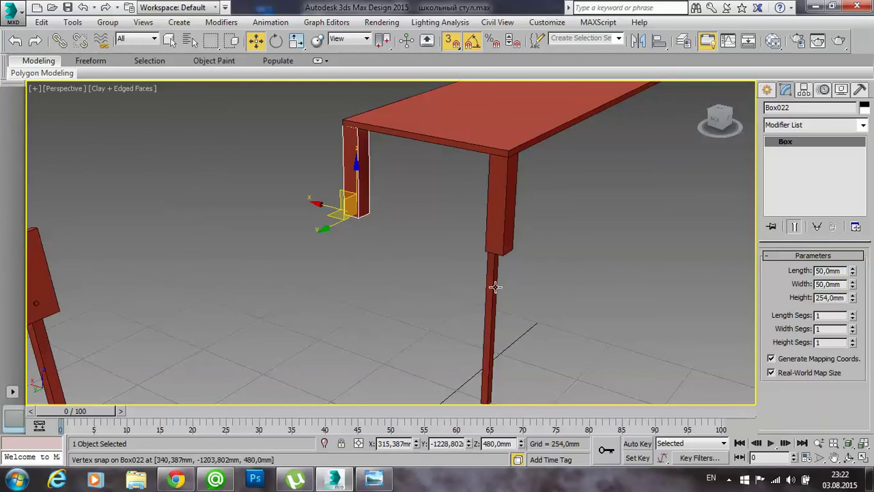
{"action": "left_click", "coordinate": [406, 258]}
{"action": "scroll", "coordinate": [340, 248], "scroll_direction": "up", "scroll_amount": 5}
{"action": "scroll", "coordinate": [378, 254], "scroll_direction": "down", "scroll_amount": 4}
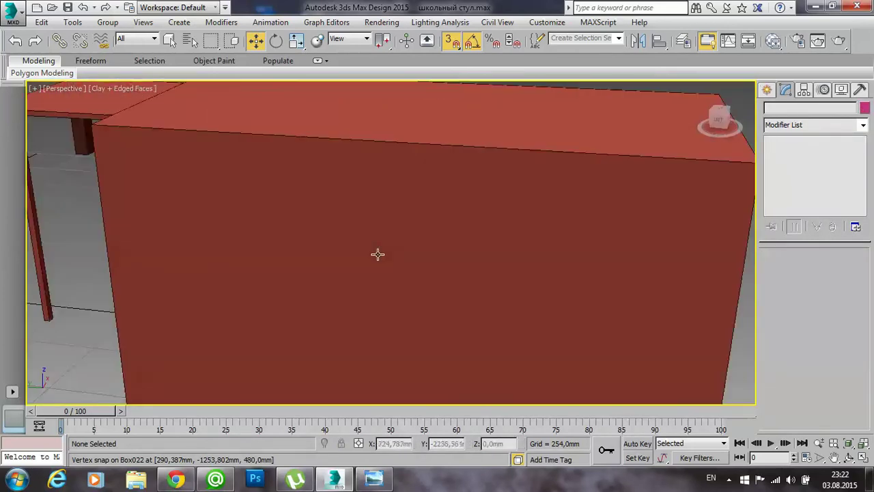
{"action": "scroll", "coordinate": [378, 254], "scroll_direction": "down", "scroll_amount": 3}
{"action": "mouse_move", "coordinate": [378, 254]}
{"action": "middle_mouse_down", "text": "alt"}
{"action": "mouse_move", "coordinate": [346, 232]}
{"action": "mouse_move", "coordinate": [216, 284]}
{"action": "mouse_move", "coordinate": [371, 254]}
{"action": "middle_mouse_up", "text": "alt"}
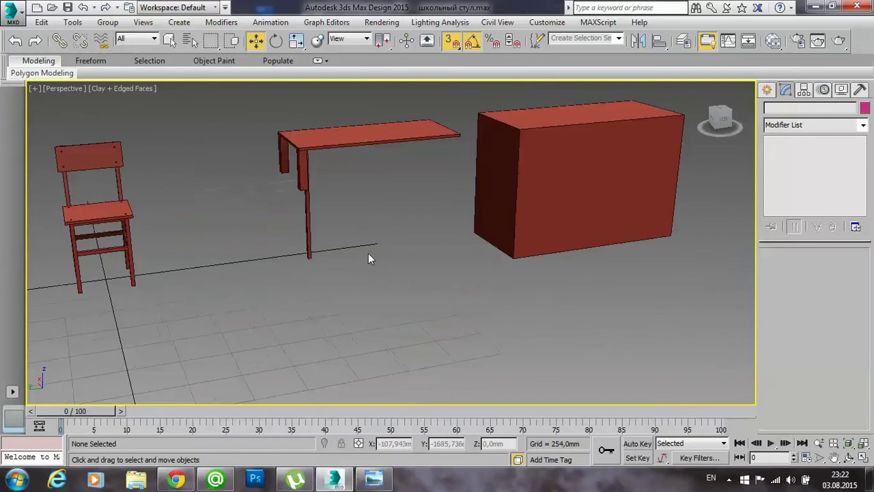
- Select the long thin leg Box020 and frame it, viewing beneath the tabletop
{"action": "left_click_drag", "start_coordinate": [264, 237], "coordinate": [267, 236]}
{"action": "key", "text": "z"}
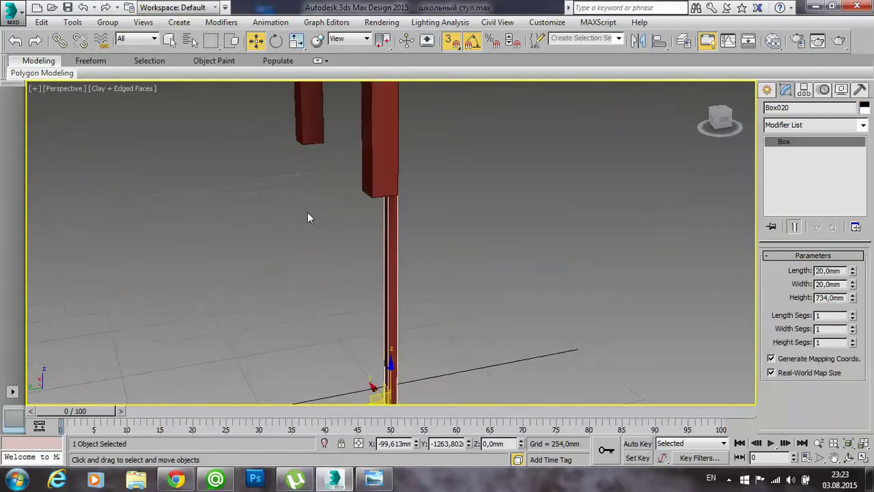
{"action": "scroll", "coordinate": [390, 205], "scroll_direction": "down", "scroll_amount": 3}
{"action": "scroll", "coordinate": [410, 253], "scroll_direction": "down", "scroll_amount": 2}
{"action": "mouse_move", "coordinate": [447, 269]}
{"action": "middle_mouse_down", "text": "alt"}
{"action": "mouse_move", "coordinate": [345, 279]}
{"action": "mouse_move", "coordinate": [273, 241]}
{"action": "mouse_move", "coordinate": [403, 228]}
{"action": "middle_mouse_up", "text": "alt"}
{"action": "scroll", "coordinate": [404, 212], "scroll_direction": "up", "scroll_amount": 2}
{"action": "scroll", "coordinate": [407, 206], "scroll_direction": "up", "scroll_amount": 2}
{"action": "scroll", "coordinate": [408, 211], "scroll_direction": "up", "scroll_amount": 2}
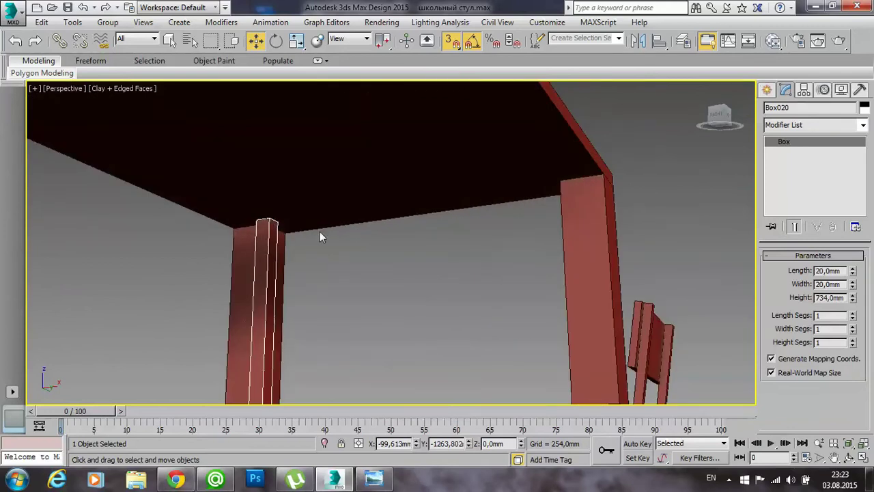
{"action": "key", "text": "F3"}
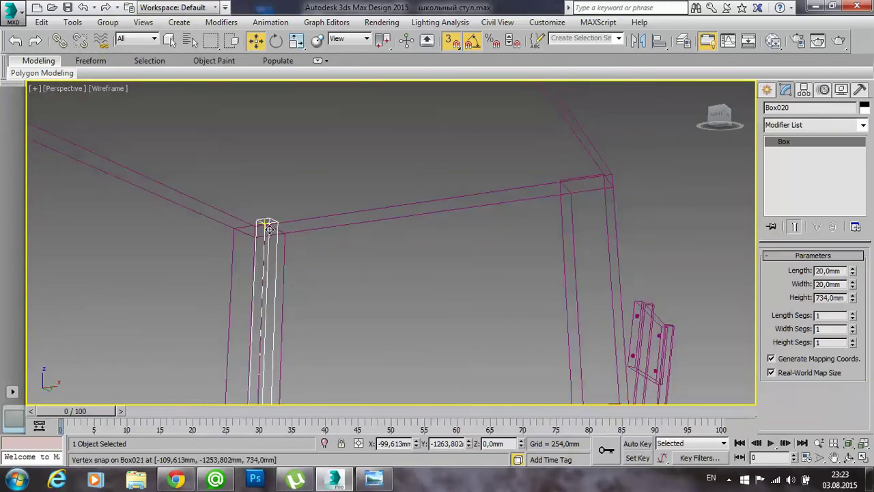
{"action": "key", "text": "F3"}
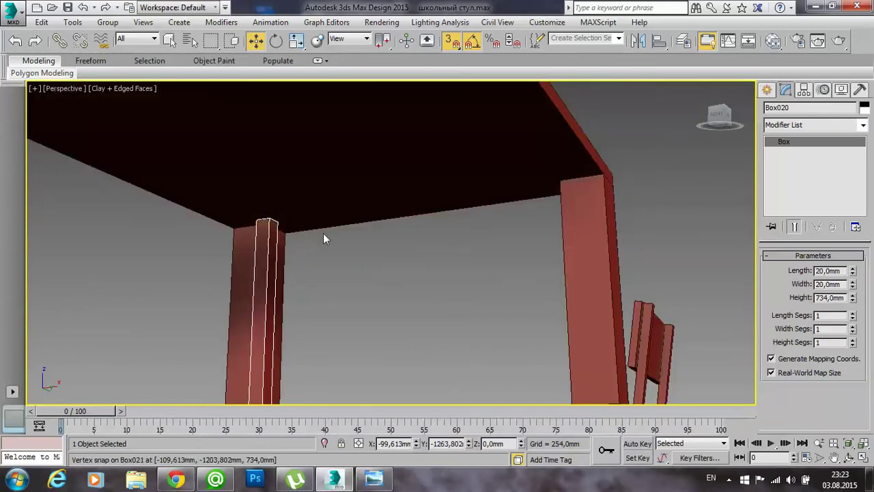
{"action": "mouse_move", "coordinate": [396, 242]}
{"action": "middle_mouse_down", "text": "alt"}
{"action": "mouse_move", "coordinate": [266, 232]}
{"action": "mouse_move", "coordinate": [216, 256]}
{"action": "mouse_move", "coordinate": [303, 242]}
{"action": "middle_mouse_up", "text": "alt"}
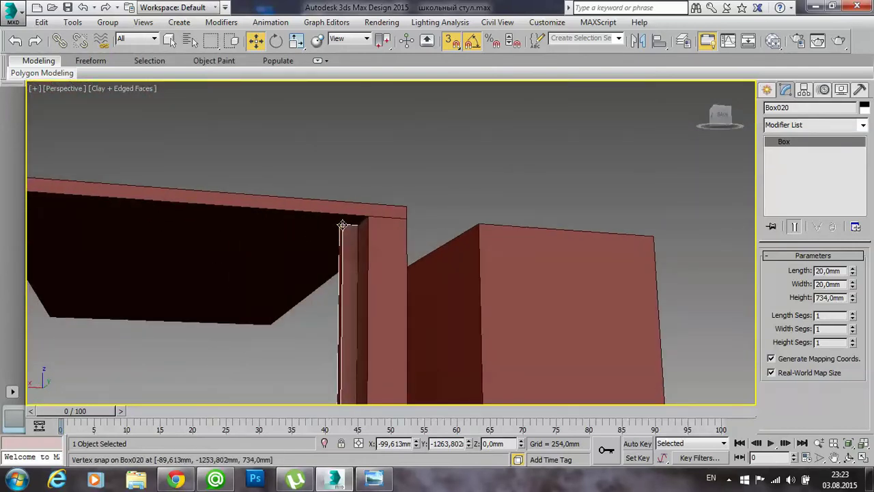
- Copy the thin leg under the opposite tabletop corner, then bring up the desk drawing
{"action": "mouse_move", "coordinate": [342, 226]}
{"action": "left_mouse_down", "text": "shift"}
{"action": "mouse_move", "coordinate": [201, 243]}
{"action": "mouse_move", "coordinate": [186, 200]}
{"action": "left_mouse_up", "text": "shift"}
{"action": "left_click", "coordinate": [437, 293]}
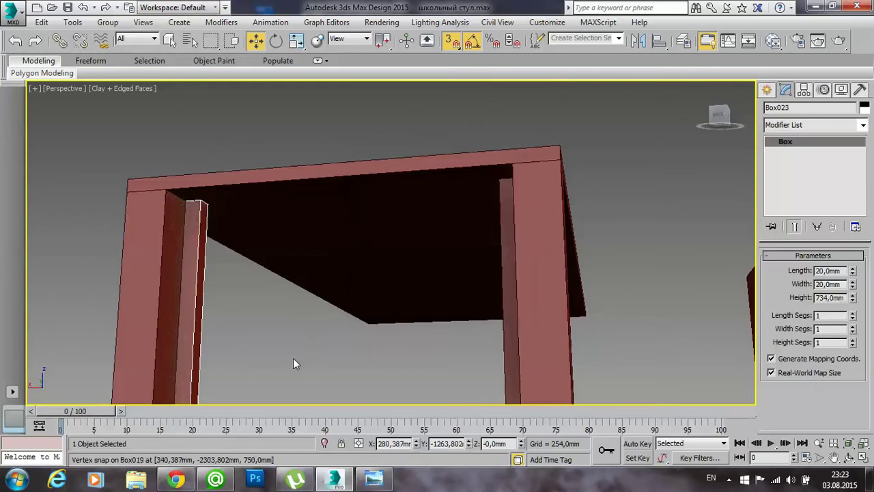
{"action": "left_click", "coordinate": [323, 296]}
{"action": "scroll", "coordinate": [330, 174], "scroll_direction": "up", "scroll_amount": 3}
{"action": "scroll", "coordinate": [331, 175], "scroll_direction": "down", "scroll_amount": 3}
{"action": "mouse_move", "coordinate": [331, 175]}
{"action": "middle_mouse_down", "text": "alt"}
{"action": "mouse_move", "coordinate": [425, 224]}
{"action": "mouse_move", "coordinate": [370, 234]}
{"action": "middle_mouse_up", "text": "alt"}
{"action": "scroll", "coordinate": [401, 221], "scroll_direction": "up", "scroll_amount": 2}
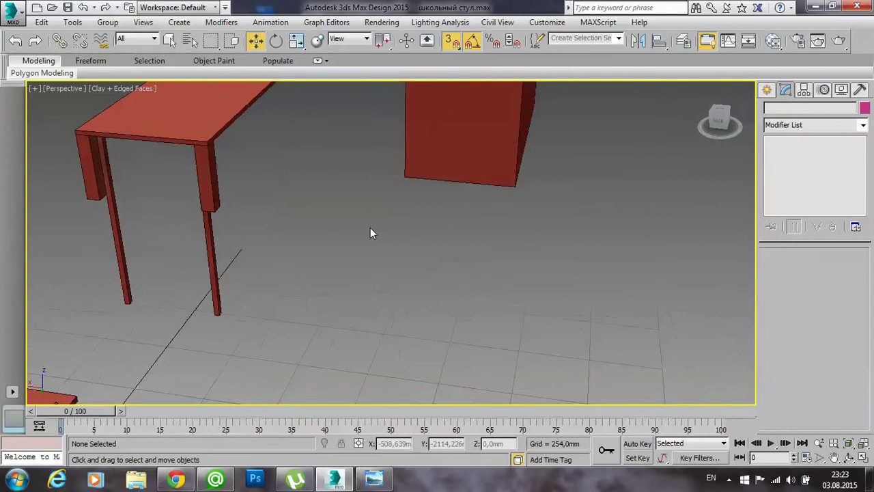
{"action": "left_click", "coordinate": [376, 477]}
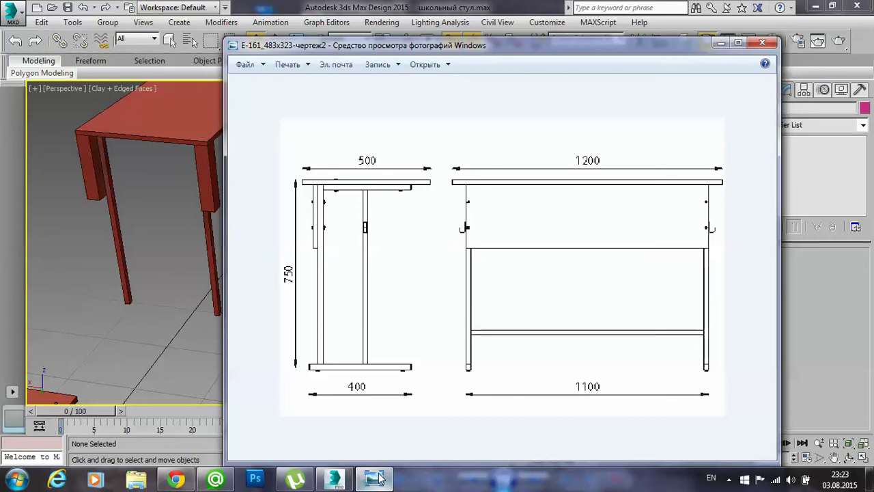
{"action": "left_click", "coordinate": [378, 478]}
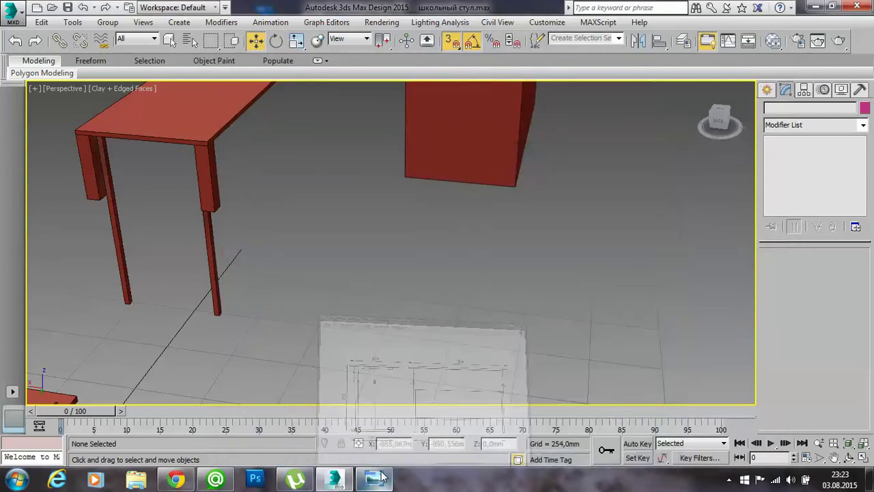
{"action": "mouse_move", "coordinate": [284, 267]}
{"action": "middle_mouse_down", "text": "alt"}
{"action": "mouse_move", "coordinate": [402, 334]}
{"action": "mouse_move", "coordinate": [344, 236]}
{"action": "mouse_move", "coordinate": [394, 285]}
{"action": "middle_mouse_up", "text": "alt"}
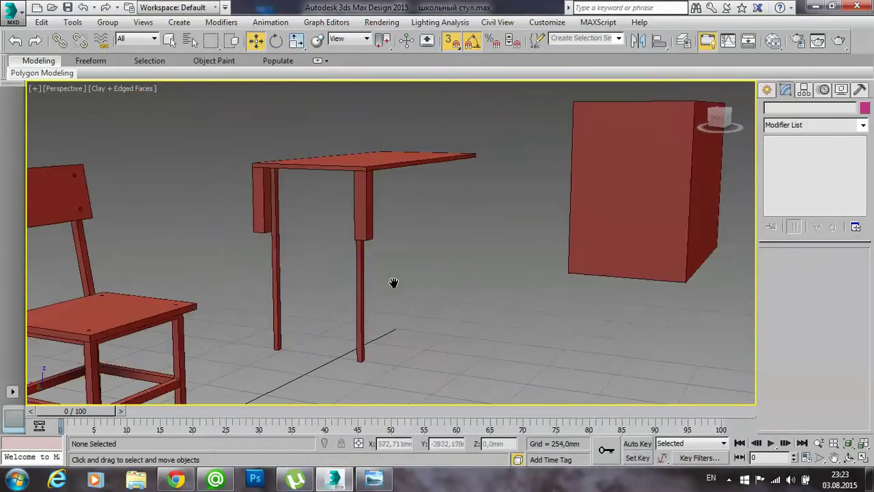
{"action": "scroll", "coordinate": [336, 194], "scroll_direction": "up", "scroll_amount": 5}
{"action": "scroll", "coordinate": [342, 201], "scroll_direction": "up", "scroll_amount": 2}
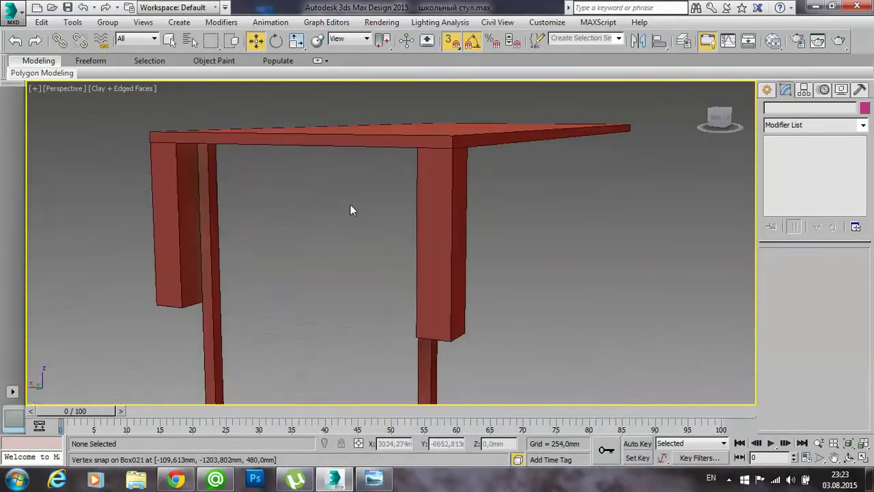
{"action": "left_click", "coordinate": [765, 93]}
{"action": "left_click", "coordinate": [789, 170]}
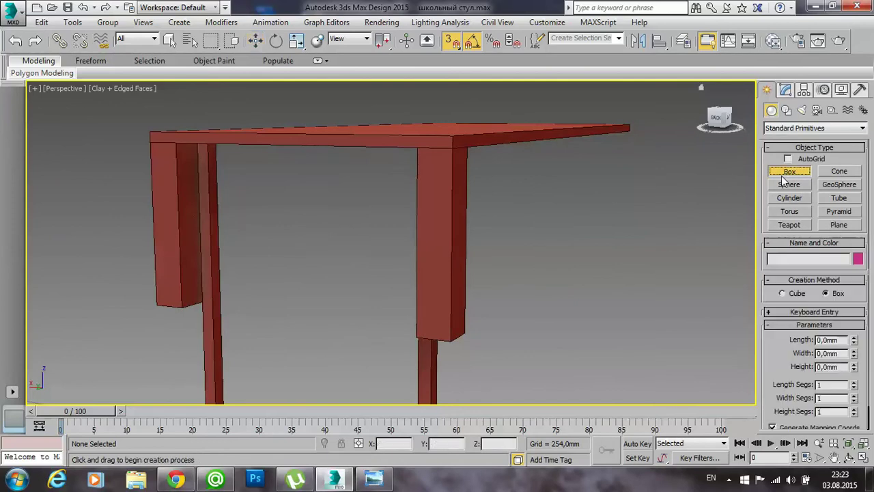
{"action": "mouse_move", "coordinate": [342, 211]}
{"action": "middle_mouse_down", "text": "alt"}
{"action": "mouse_move", "coordinate": [367, 125]}
{"action": "mouse_move", "coordinate": [414, 297]}
{"action": "mouse_move", "coordinate": [384, 381]}
{"action": "mouse_move", "coordinate": [354, 227]}
{"action": "mouse_move", "coordinate": [332, 203]}
{"action": "middle_mouse_up", "text": "alt"}
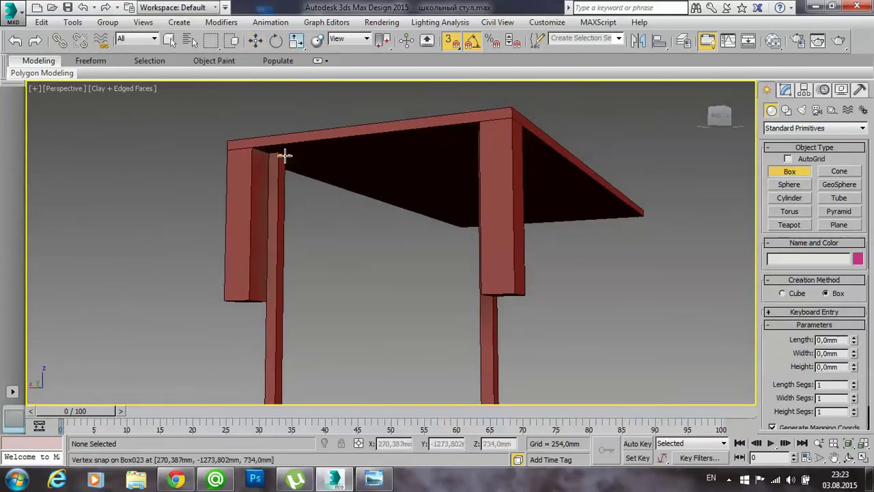
{"action": "left_click_drag", "start_coordinate": [280, 153], "coordinate": [427, 156]}
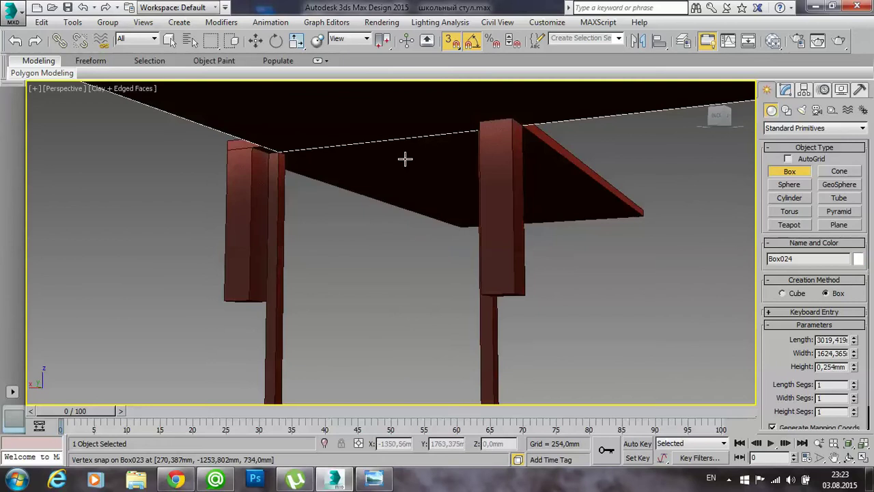
{"action": "middle_click_drag", "start_coordinate": [427, 156], "coordinate": [436, 156], "text": "alt"}
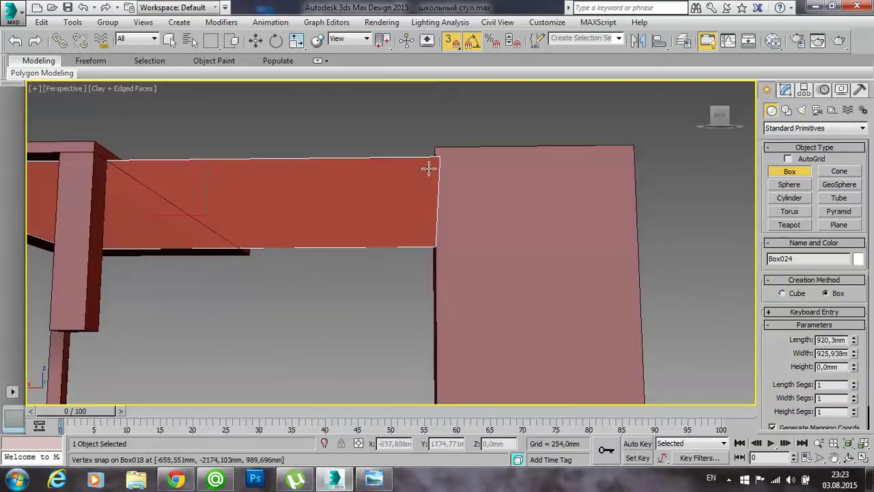
{"action": "right_click", "coordinate": [430, 170]}
{"action": "middle_click_drag", "start_coordinate": [194, 248], "coordinate": [343, 231]}
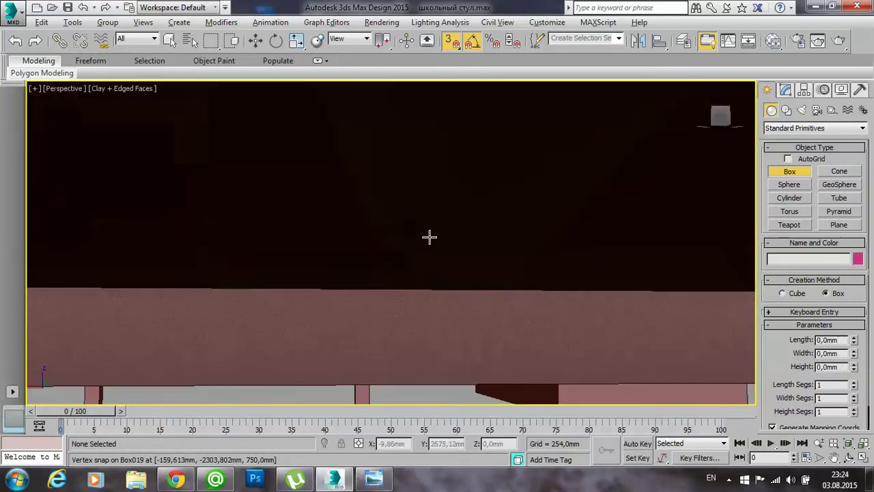
{"action": "scroll", "coordinate": [437, 239], "scroll_direction": "down", "scroll_amount": 8}
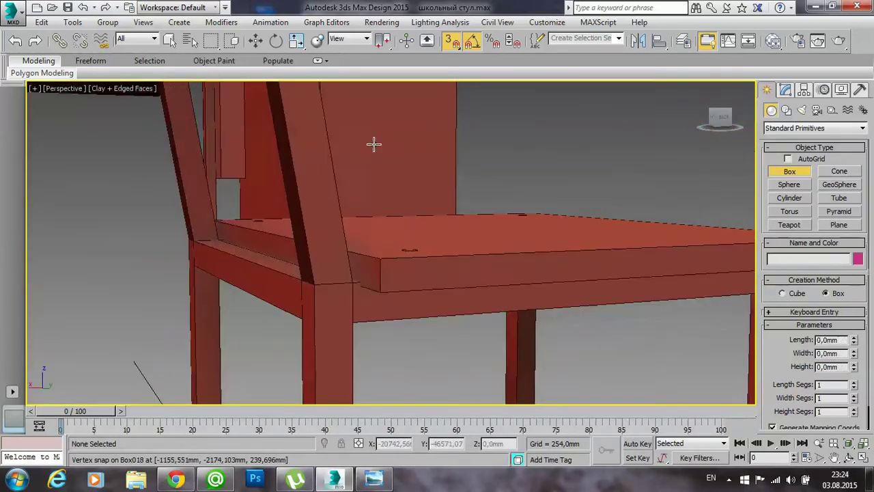
{"action": "scroll", "coordinate": [373, 144], "scroll_direction": "down", "scroll_amount": 5}
{"action": "scroll", "coordinate": [351, 253], "scroll_direction": "down", "scroll_amount": 3}
{"action": "scroll", "coordinate": [334, 262], "scroll_direction": "down", "scroll_amount": 2}
{"action": "scroll", "coordinate": [303, 299], "scroll_direction": "down", "scroll_amount": 2}
{"action": "mouse_move", "coordinate": [312, 303]}
{"action": "middle_mouse_down", "text": "alt"}
{"action": "mouse_move", "coordinate": [312, 312]}
{"action": "mouse_move", "coordinate": [264, 336]}
{"action": "mouse_move", "coordinate": [303, 279]}
{"action": "middle_mouse_up", "text": "alt"}
{"action": "middle_click_drag", "start_coordinate": [505, 232], "coordinate": [310, 317]}
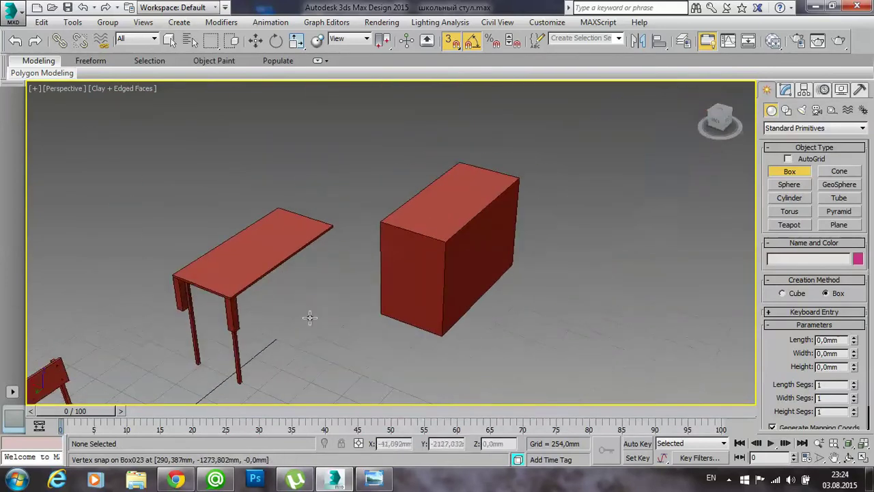
{"action": "key", "text": "w"}
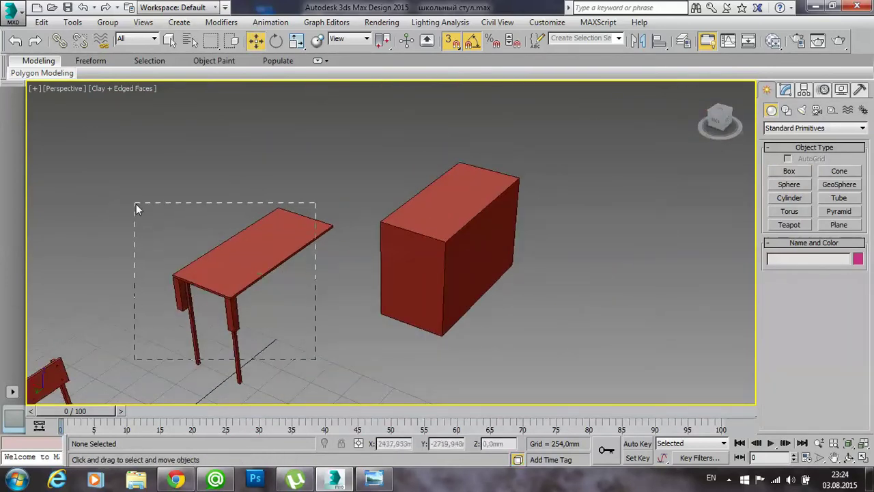
- Frame the tabletop and legs and orbit to a lower view of the table
{"action": "left_click_drag", "start_coordinate": [136, 204], "coordinate": [136, 181]}
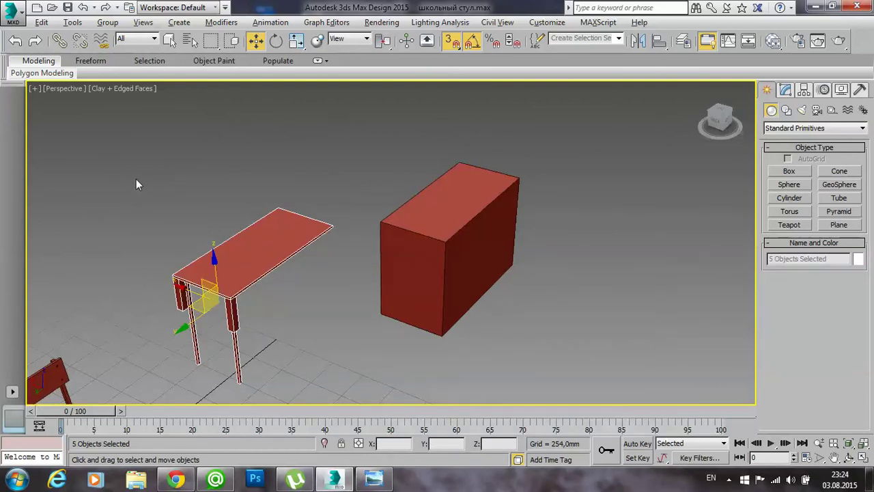
{"action": "key", "text": "z"}
{"action": "left_click", "coordinate": [434, 259]}
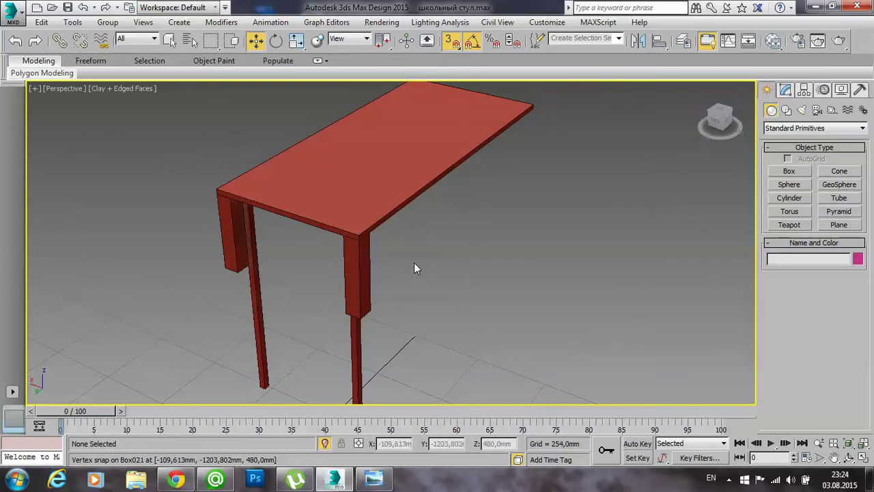
{"action": "middle_click_drag", "start_coordinate": [446, 270], "coordinate": [352, 269]}
{"action": "left_click_drag", "start_coordinate": [422, 259], "coordinate": [149, 111]}
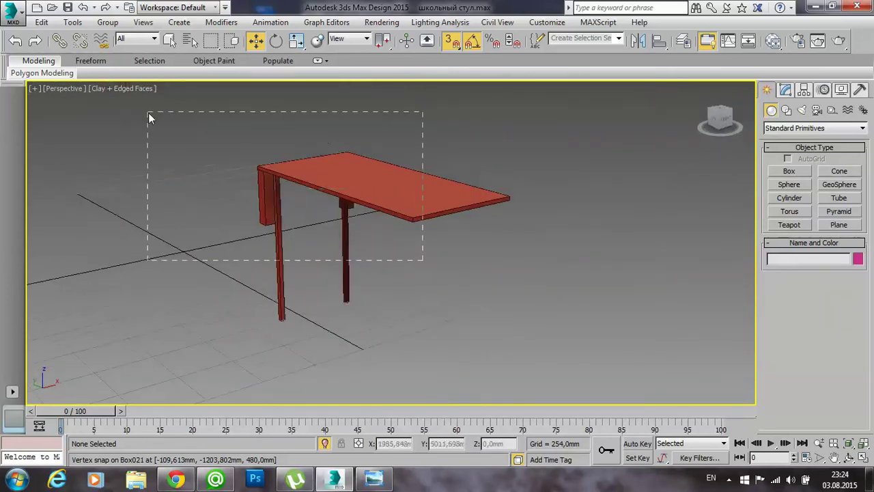
{"action": "key", "text": "z"}
{"action": "left_click", "coordinate": [404, 267]}
{"action": "middle_click_drag", "start_coordinate": [342, 205], "coordinate": [351, 192], "text": "alt"}
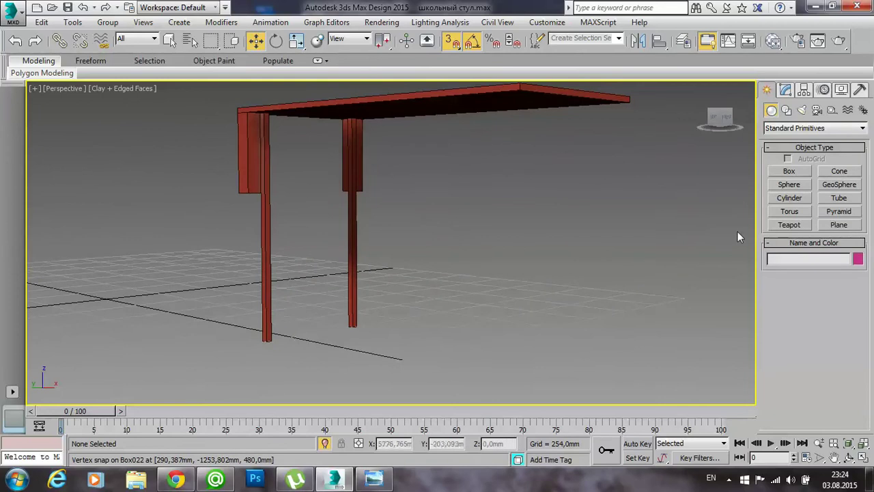
- Draw a 360 mm crossbar box snapped between the leg bottoms, 20 mm high
{"action": "left_click", "coordinate": [795, 176]}
{"action": "mouse_move", "coordinate": [492, 312]}
{"action": "middle_mouse_down", "text": "alt"}
{"action": "mouse_move", "coordinate": [455, 332]}
{"action": "mouse_move", "coordinate": [296, 348]}
{"action": "middle_mouse_up", "text": "alt"}
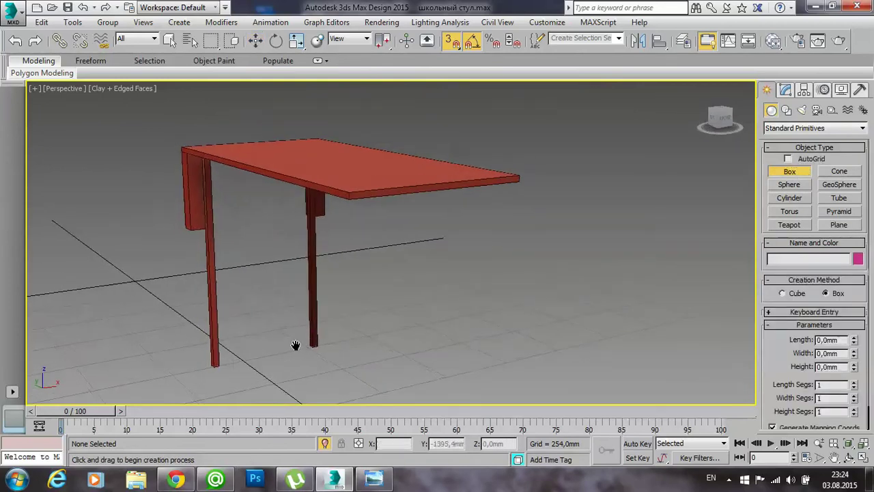
{"action": "scroll", "coordinate": [311, 296], "scroll_direction": "up", "scroll_amount": 5}
{"action": "left_click_drag", "start_coordinate": [292, 283], "coordinate": [436, 261]}
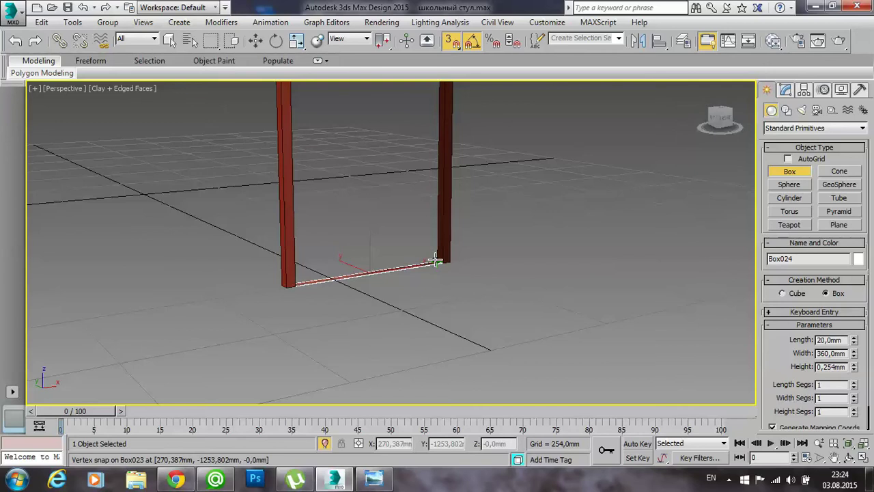
{"action": "left_click_drag", "start_coordinate": [436, 261], "coordinate": [437, 260]}
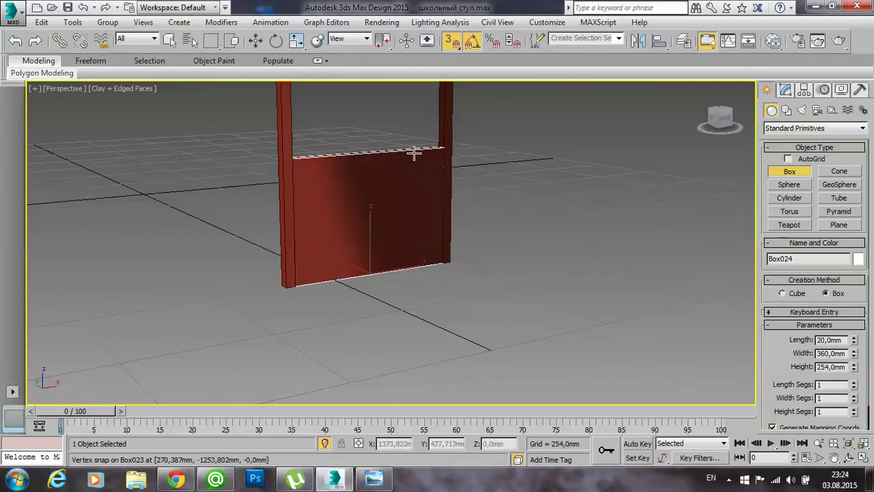
{"action": "left_click", "coordinate": [415, 153]}
{"action": "left_click_drag", "start_coordinate": [845, 367], "coordinate": [816, 366]}
{"action": "type", "text": "20"}
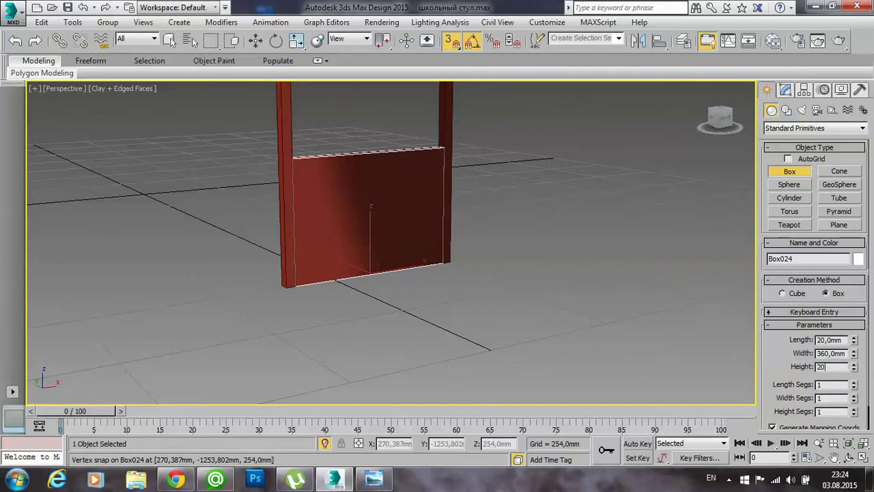
{"action": "key", "text": "Return"}
- Shift-drag the crossbar upward along the legs to start a copy
{"action": "middle_click_drag", "start_coordinate": [432, 207], "coordinate": [539, 304], "text": "alt"}
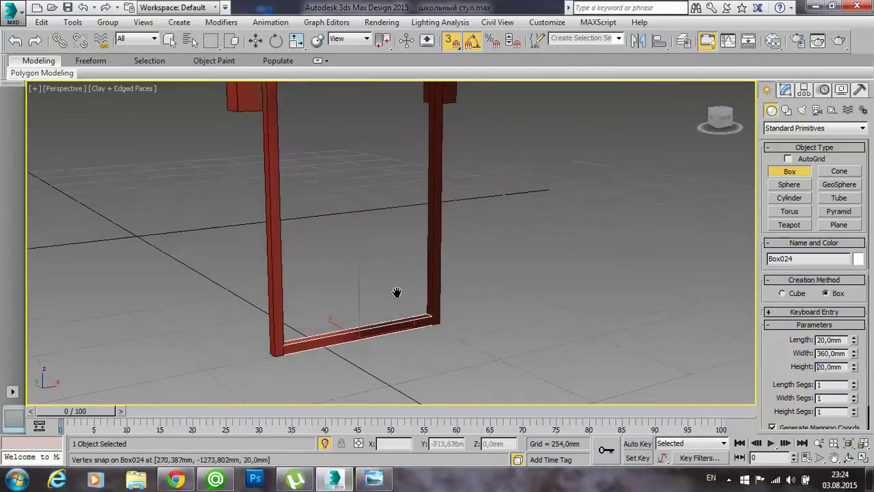
{"action": "mouse_move", "coordinate": [289, 209]}
{"action": "middle_mouse_down"}
{"action": "mouse_move", "coordinate": [335, 282]}
{"action": "mouse_move", "coordinate": [394, 253]}
{"action": "mouse_move", "coordinate": [367, 303]}
{"action": "middle_mouse_up"}
{"action": "key", "text": "w"}
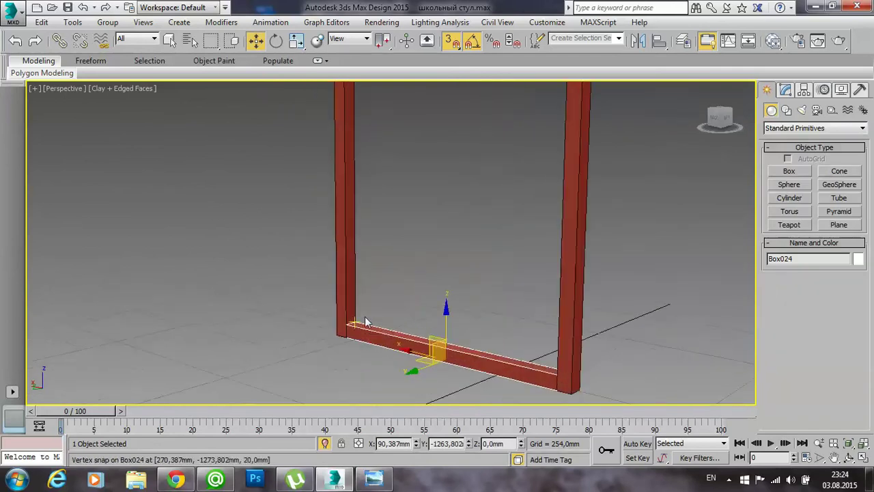
{"action": "mouse_move", "coordinate": [353, 332]}
{"action": "left_mouse_down"}
{"action": "mouse_move", "coordinate": [417, 290]}
{"action": "mouse_move", "coordinate": [379, 312]}
{"action": "mouse_move", "coordinate": [418, 305]}
{"action": "left_mouse_up"}
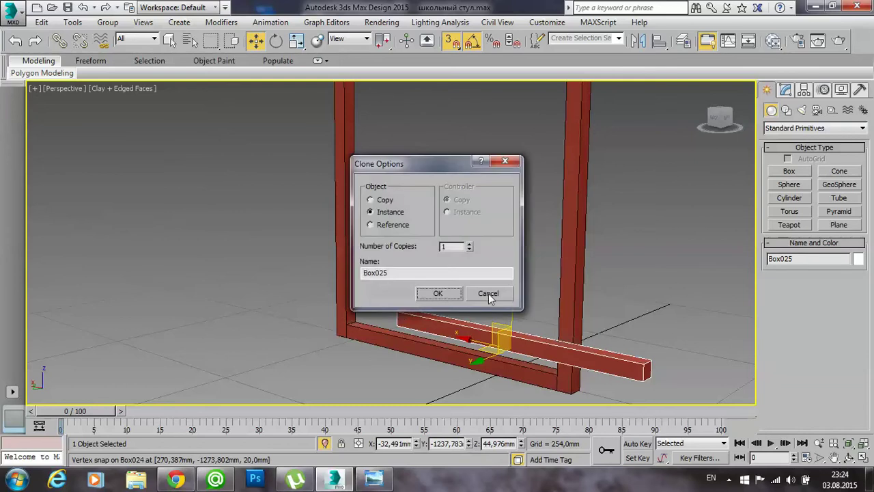
- Snap an independent Copy of the crossbar, Box025, just beneath the tabletop at Z 714 mm
{"action": "left_click", "coordinate": [491, 293]}
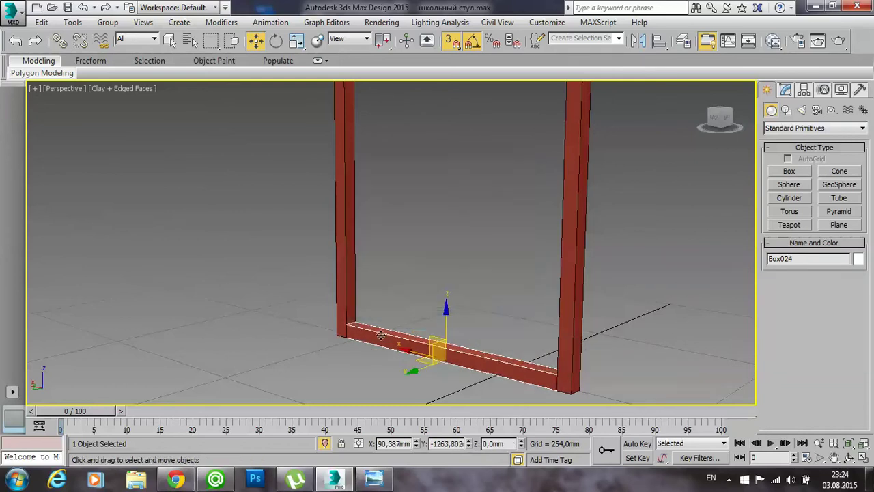
{"action": "left_click_drag", "start_coordinate": [348, 324], "coordinate": [420, 207], "text": "shift"}
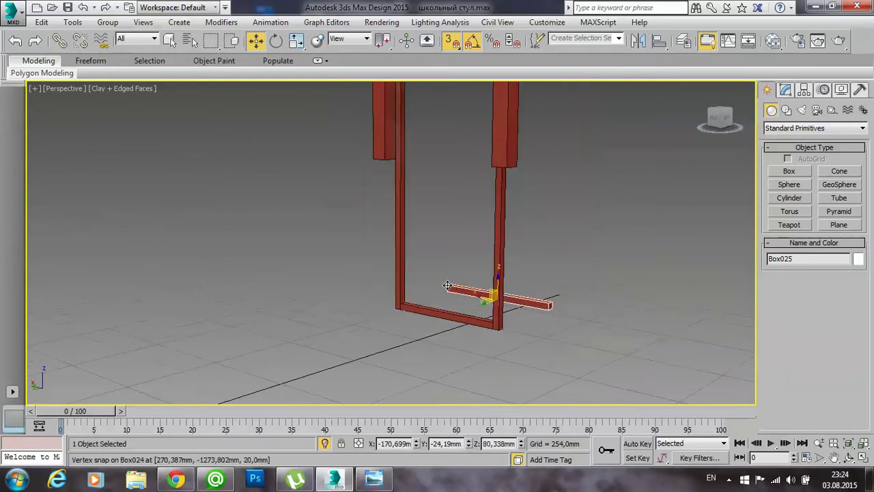
{"action": "middle_click_drag", "start_coordinate": [420, 207], "coordinate": [410, 273]}
{"action": "scroll", "coordinate": [410, 273], "scroll_direction": "up", "scroll_amount": 3}
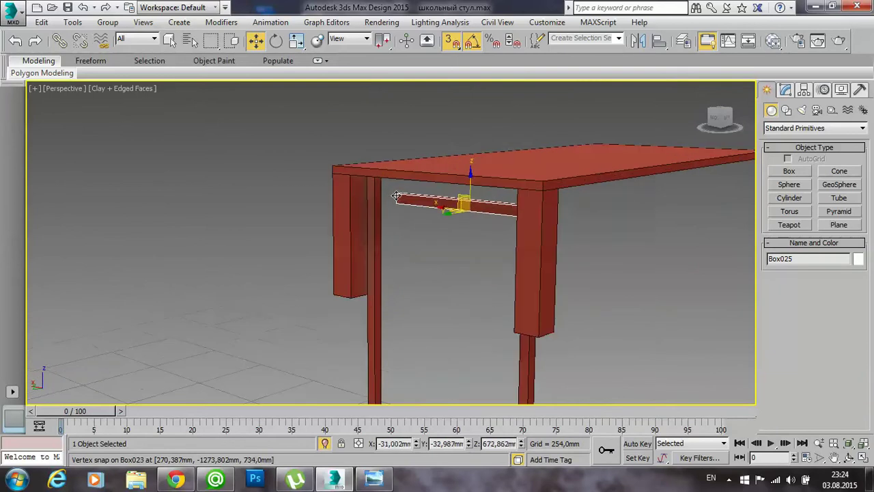
{"action": "left_click_drag", "start_coordinate": [450, 205], "coordinate": [385, 183]}
{"action": "mouse_move", "coordinate": [385, 183]}
{"action": "middle_mouse_down", "text": "alt"}
{"action": "mouse_move", "coordinate": [380, 157]}
{"action": "mouse_move", "coordinate": [377, 203]}
{"action": "middle_mouse_up", "text": "alt"}
{"action": "left_click_drag", "start_coordinate": [376, 203], "coordinate": [372, 205]}
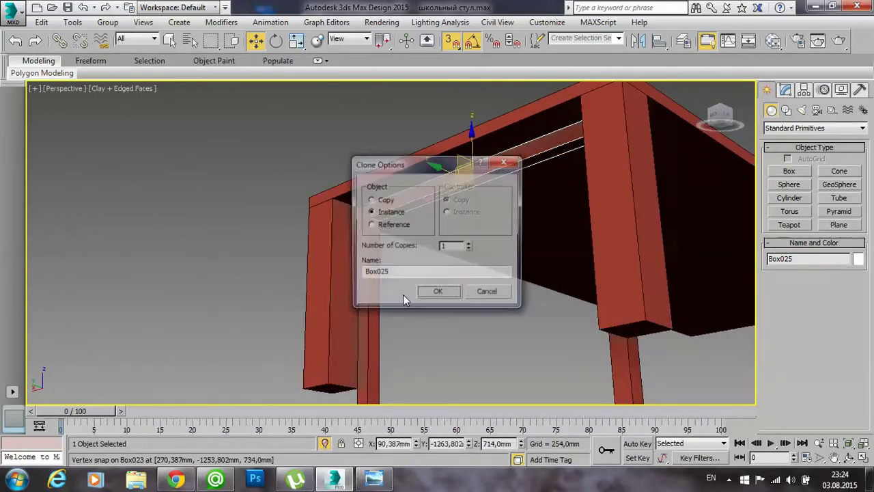
{"action": "left_click", "coordinate": [380, 199]}
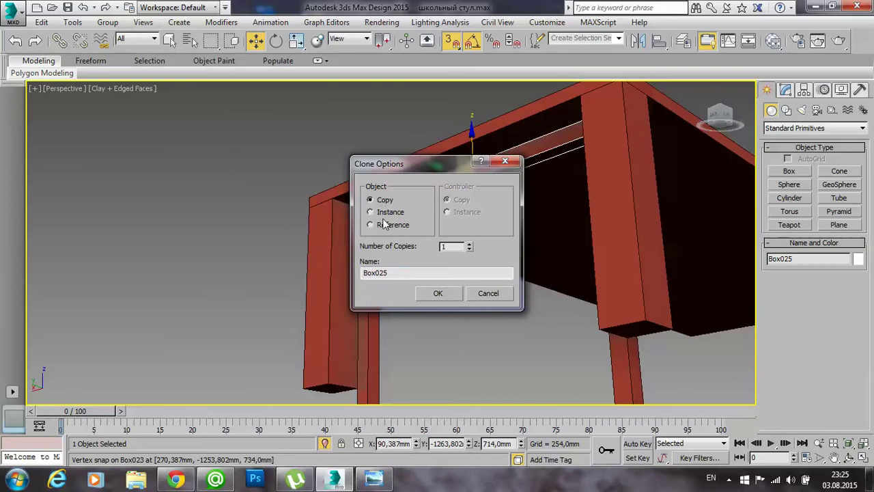
{"action": "left_click", "coordinate": [438, 294]}
- Zoom out and marquee-select all parts of the desk
{"action": "scroll", "coordinate": [444, 318], "scroll_direction": "down", "scroll_amount": 3}
{"action": "scroll", "coordinate": [428, 218], "scroll_direction": "down", "scroll_amount": 3}
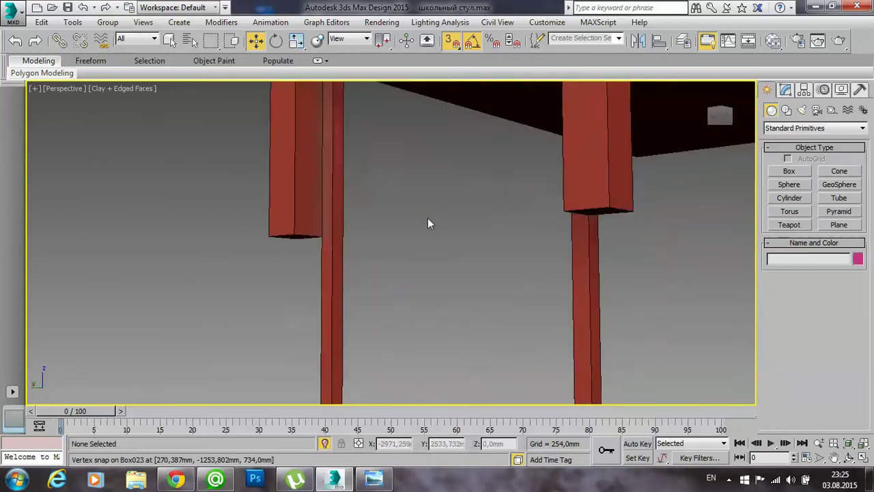
{"action": "scroll", "coordinate": [428, 217], "scroll_direction": "down", "scroll_amount": 5}
{"action": "scroll", "coordinate": [457, 264], "scroll_direction": "down", "scroll_amount": 5}
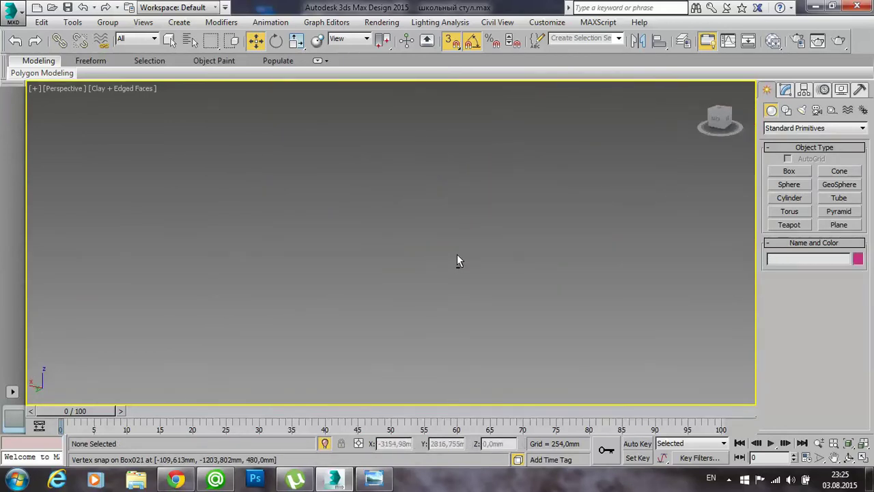
{"action": "scroll", "coordinate": [437, 272], "scroll_direction": "up", "scroll_amount": 10}
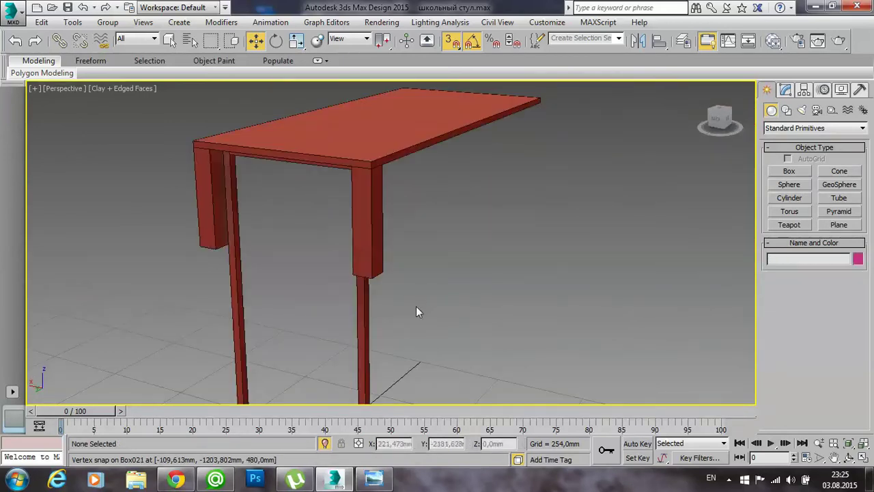
{"action": "scroll", "coordinate": [461, 272], "scroll_direction": "down", "scroll_amount": 2}
{"action": "scroll", "coordinate": [505, 301], "scroll_direction": "down", "scroll_amount": 3}
{"action": "left_click_drag", "start_coordinate": [542, 333], "coordinate": [278, 161]}
{"action": "scroll", "coordinate": [277, 161], "scroll_direction": "up", "scroll_amount": 4}
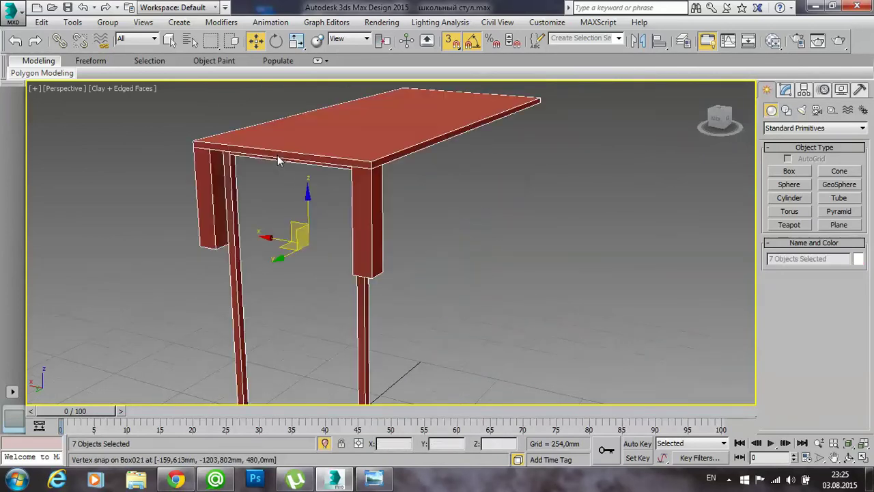
- Compare the desk model against the dimensioned reference drawing in Photo Viewer
{"action": "mouse_move", "coordinate": [393, 292]}
{"action": "middle_mouse_down"}
{"action": "mouse_move", "coordinate": [446, 279]}
{"action": "mouse_move", "coordinate": [458, 250]}
{"action": "middle_mouse_up"}
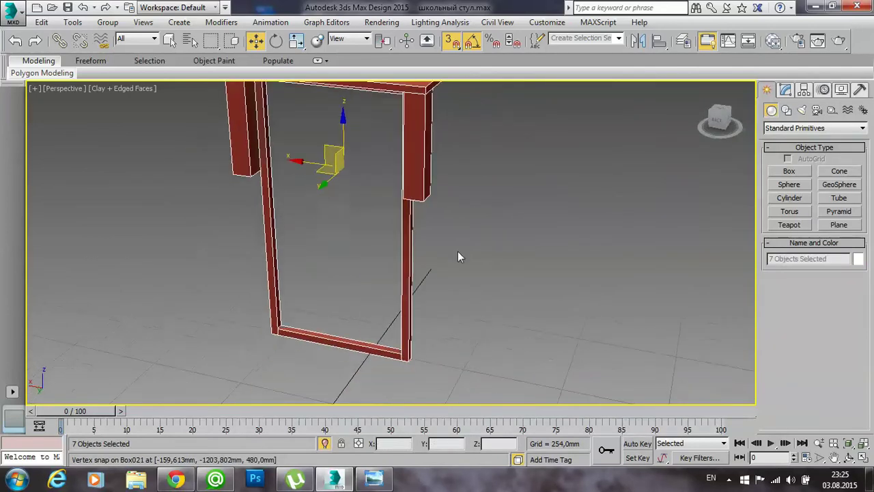
{"action": "scroll", "coordinate": [473, 241], "scroll_direction": "down", "scroll_amount": 2}
{"action": "scroll", "coordinate": [461, 334], "scroll_direction": "up", "scroll_amount": 1}
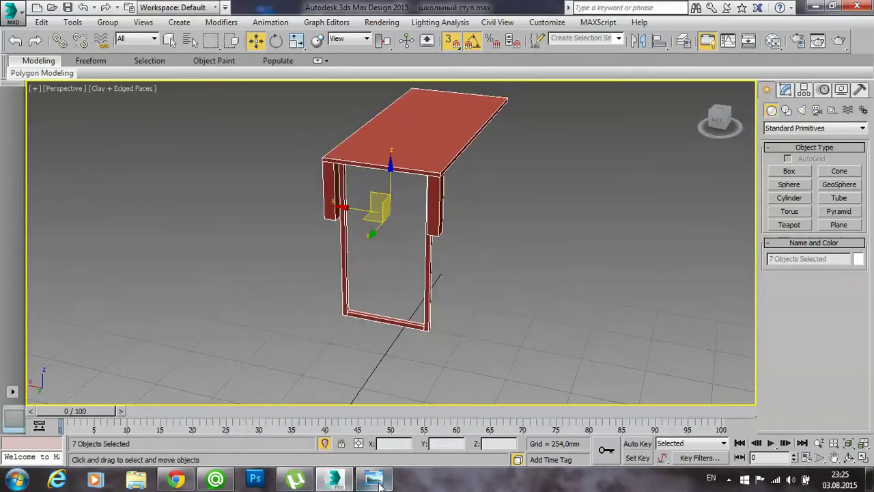
{"action": "left_click", "coordinate": [374, 479]}
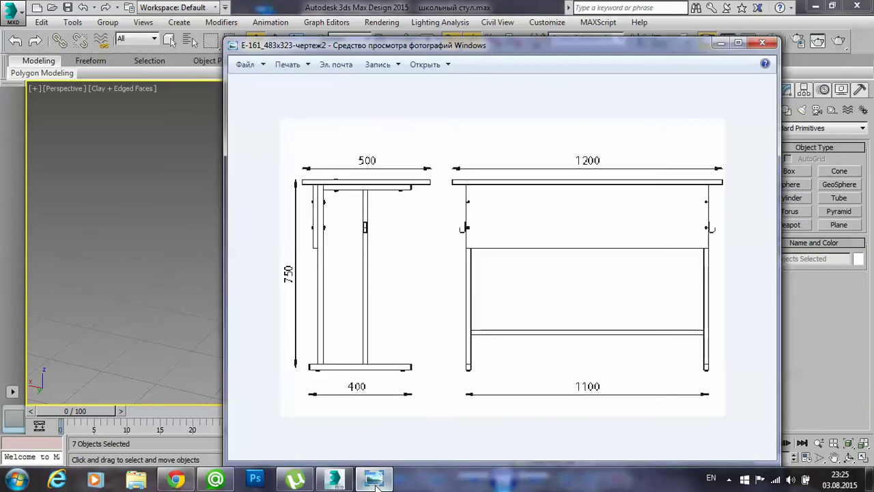
{"action": "left_click", "coordinate": [375, 484]}
{"action": "left_click", "coordinate": [457, 349]}
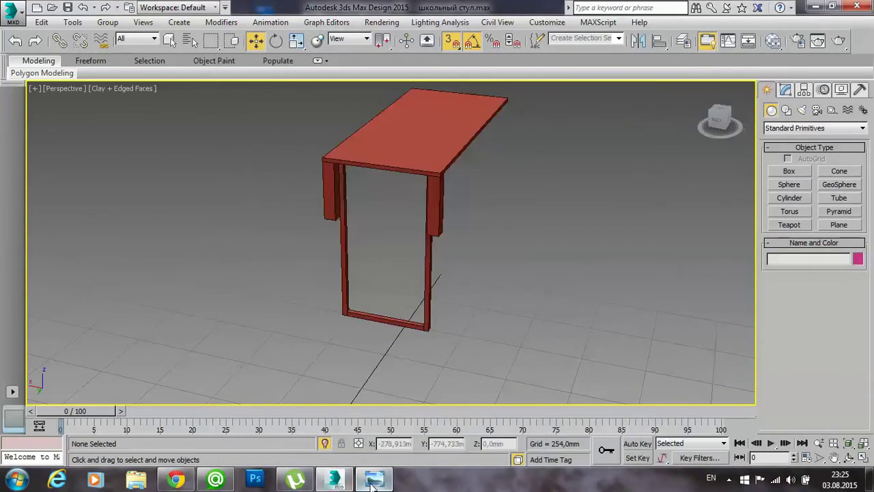
{"action": "left_click", "coordinate": [372, 482]}
{"action": "left_click", "coordinate": [372, 482]}
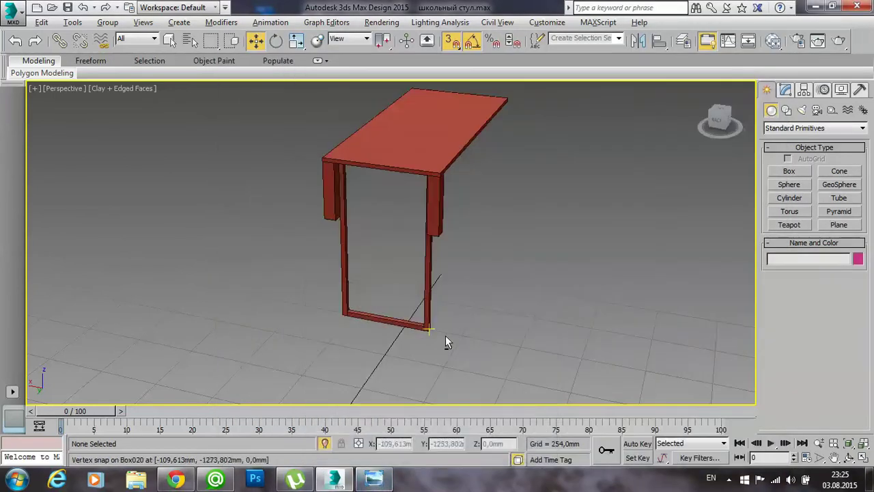
- Zoom extents, isolate the marquee-selected desk, then select leg upright Box023
{"action": "middle_click_drag", "start_coordinate": [470, 305], "coordinate": [450, 302], "text": "alt"}
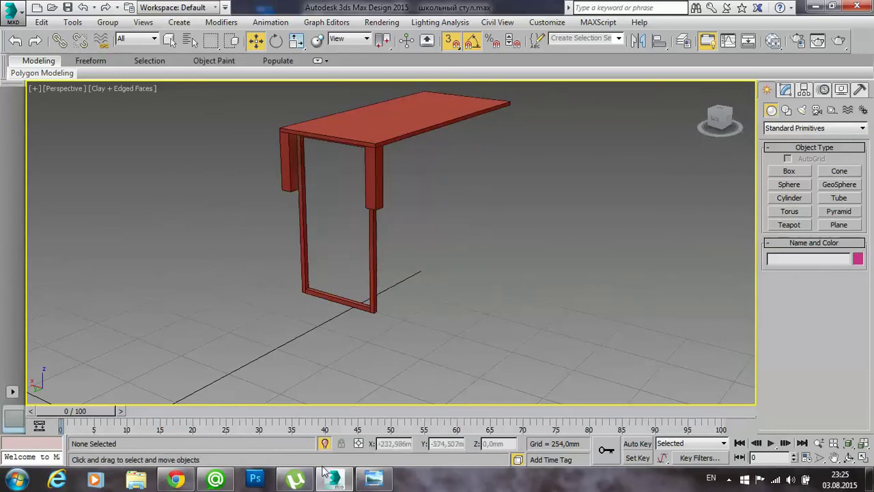
{"action": "key", "text": "z"}
{"action": "middle_click_drag", "start_coordinate": [321, 318], "coordinate": [391, 274]}
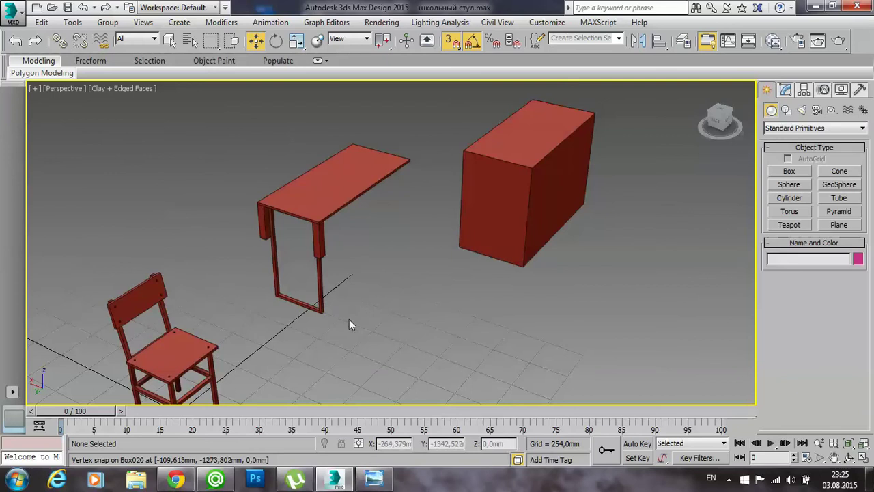
{"action": "left_click_drag", "start_coordinate": [409, 313], "coordinate": [242, 180]}
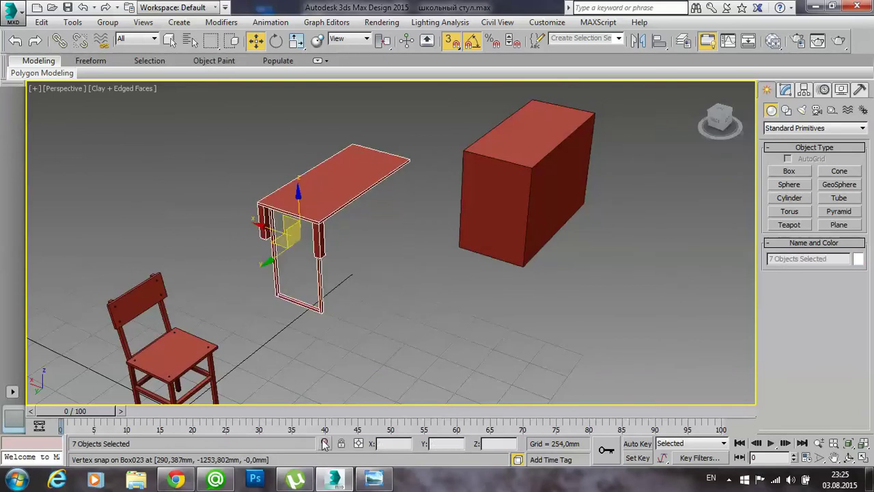
{"action": "left_click", "coordinate": [324, 444]}
{"action": "left_click", "coordinate": [506, 290]}
{"action": "middle_click_drag", "start_coordinate": [506, 291], "coordinate": [338, 305], "text": "alt"}
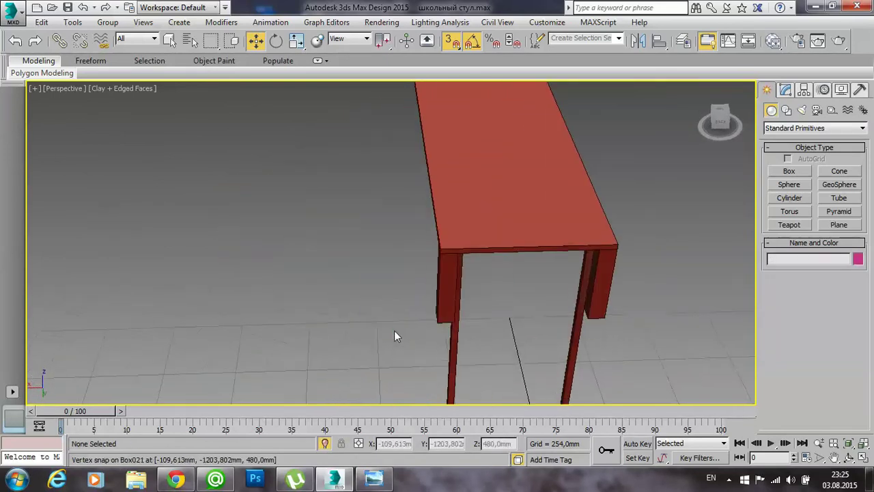
{"action": "left_click_drag", "start_coordinate": [287, 300], "coordinate": [275, 296]}
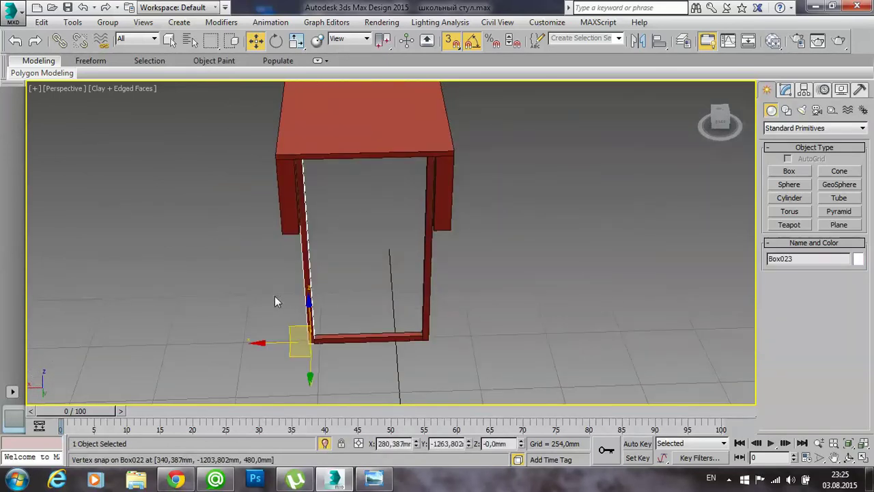
- Slide upright Box023 along X toward the middle of the foot rail, checking the drawing
{"action": "left_click", "coordinate": [375, 480]}
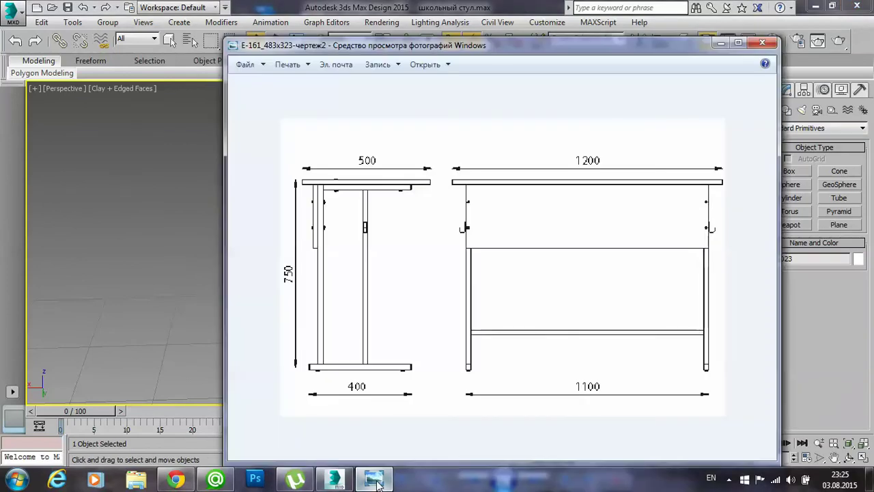
{"action": "left_click", "coordinate": [378, 483]}
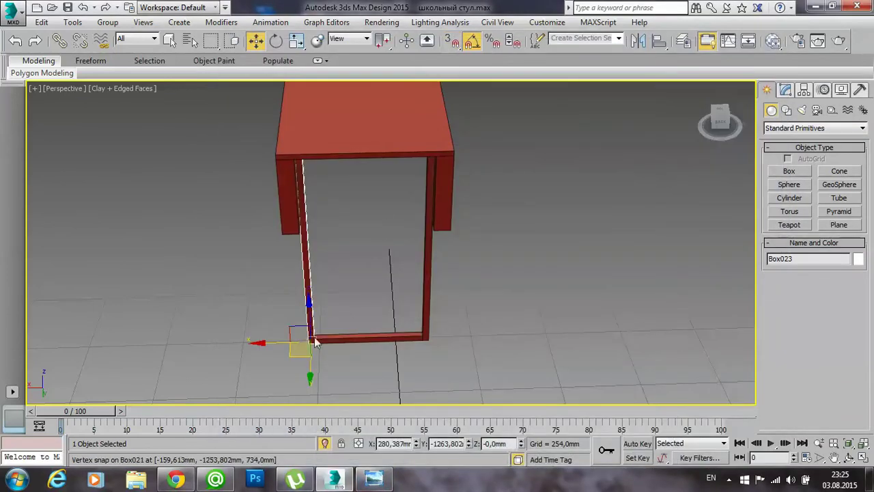
{"action": "left_click_drag", "start_coordinate": [273, 342], "coordinate": [338, 352]}
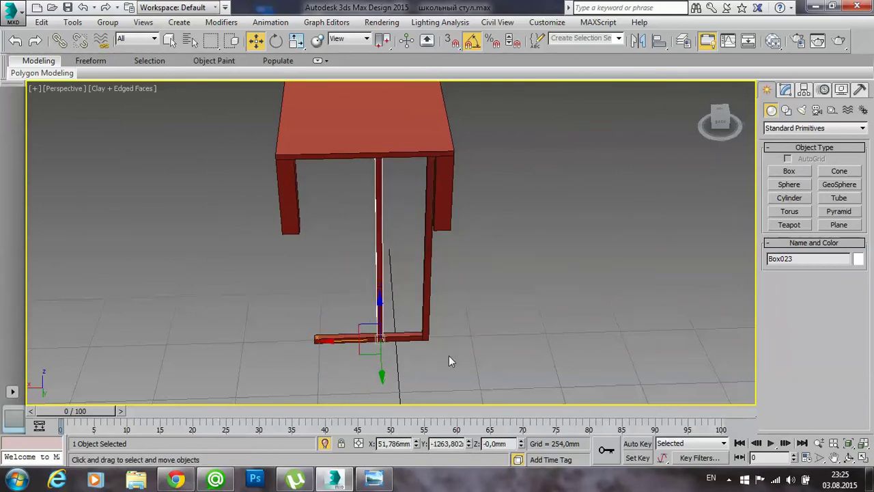
{"action": "left_click", "coordinate": [473, 348]}
{"action": "mouse_move", "coordinate": [473, 349]}
{"action": "middle_mouse_down", "text": "alt"}
{"action": "mouse_move", "coordinate": [521, 219]}
{"action": "mouse_move", "coordinate": [478, 287]}
{"action": "middle_mouse_up", "text": "alt"}
{"action": "left_click", "coordinate": [385, 482]}
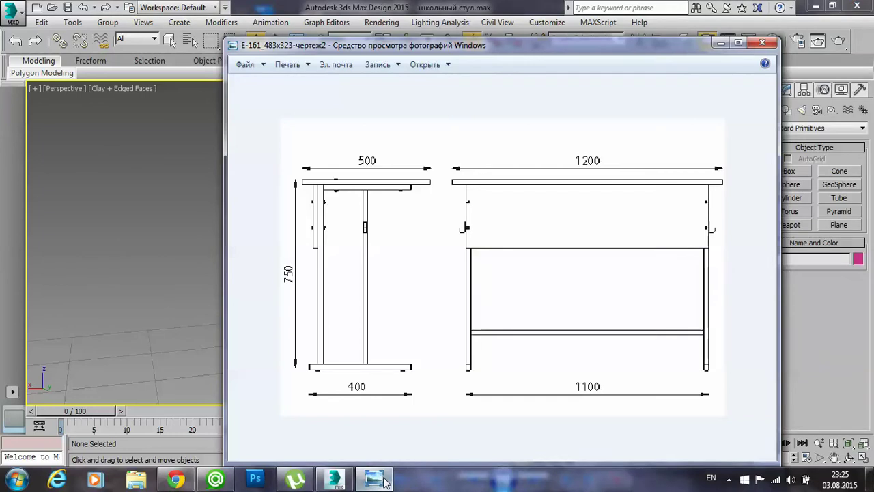
{"action": "left_click", "coordinate": [384, 482]}
{"action": "left_click", "coordinate": [381, 282]}
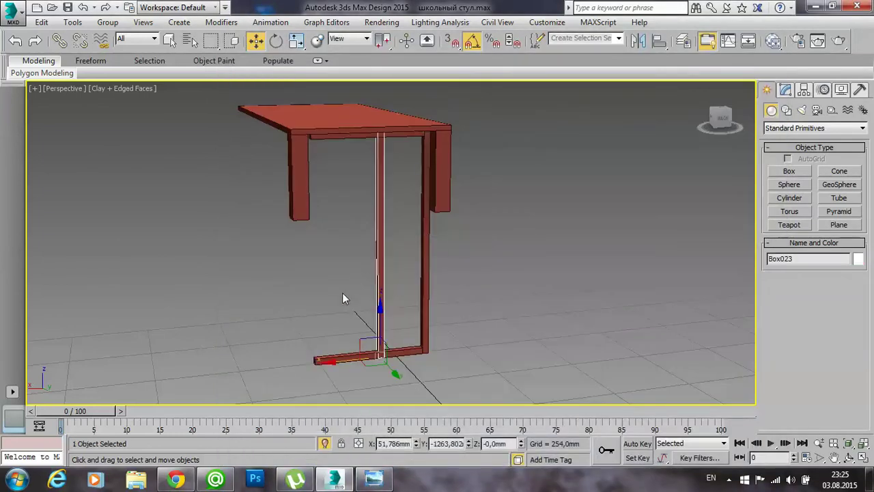
{"action": "left_click_drag", "start_coordinate": [354, 361], "coordinate": [346, 362]}
{"action": "left_click", "coordinate": [466, 330]}
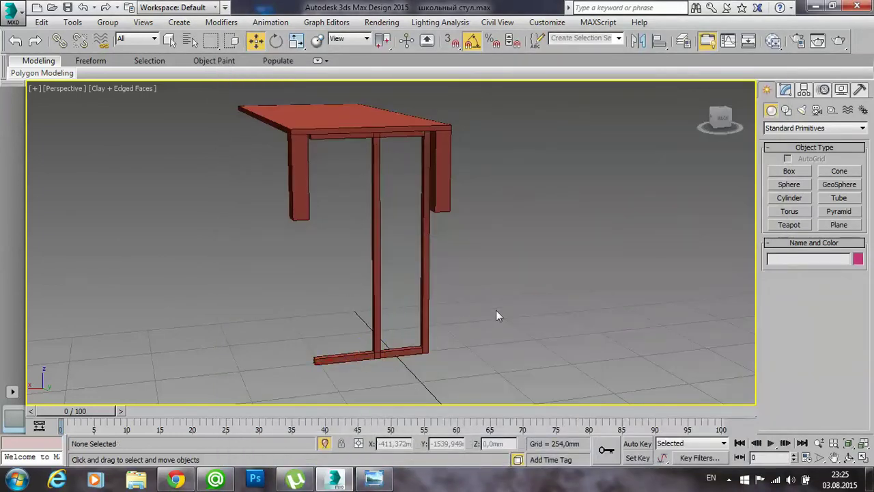
- Select upright Box023 and turn on 3D Snap with vertex snapping
{"action": "mouse_move", "coordinate": [521, 268]}
{"action": "middle_mouse_down", "text": "alt"}
{"action": "mouse_move", "coordinate": [455, 289]}
{"action": "mouse_move", "coordinate": [407, 288]}
{"action": "middle_mouse_up", "text": "alt"}
{"action": "mouse_move", "coordinate": [282, 276]}
{"action": "middle_mouse_down", "text": "alt"}
{"action": "mouse_move", "coordinate": [398, 289]}
{"action": "mouse_move", "coordinate": [444, 278]}
{"action": "mouse_move", "coordinate": [446, 226]}
{"action": "mouse_move", "coordinate": [442, 236]}
{"action": "mouse_move", "coordinate": [459, 223]}
{"action": "mouse_move", "coordinate": [455, 246]}
{"action": "mouse_move", "coordinate": [451, 229]}
{"action": "middle_mouse_up", "text": "alt"}
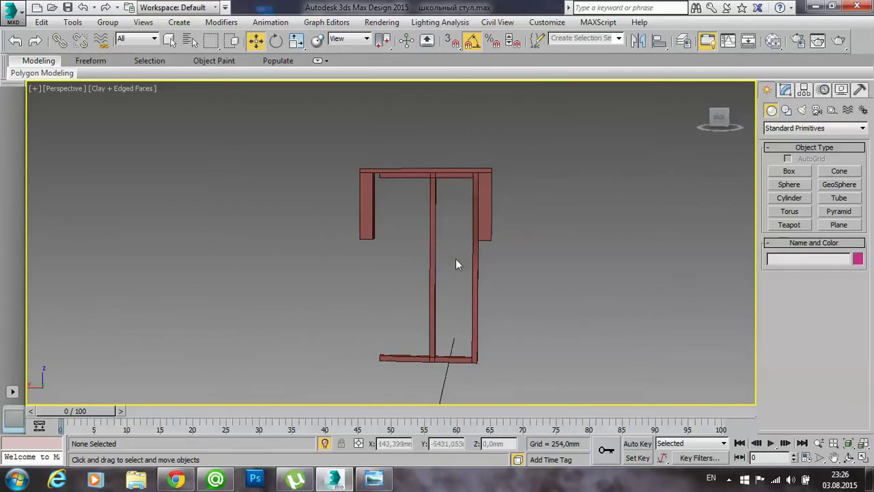
{"action": "middle_click_drag", "start_coordinate": [457, 260], "coordinate": [420, 263], "text": "alt"}
{"action": "left_click", "coordinate": [411, 298]}
{"action": "middle_click_drag", "start_coordinate": [433, 332], "coordinate": [396, 347], "text": "alt"}
{"action": "scroll", "coordinate": [330, 344], "scroll_direction": "up", "scroll_amount": 3}
{"action": "left_click", "coordinate": [449, 42]}
- Snap Box023 onto the foot rail's end at Z 20 mm, closing the leg frame
{"action": "middle_click_drag", "start_coordinate": [441, 214], "coordinate": [342, 297], "text": "alt"}
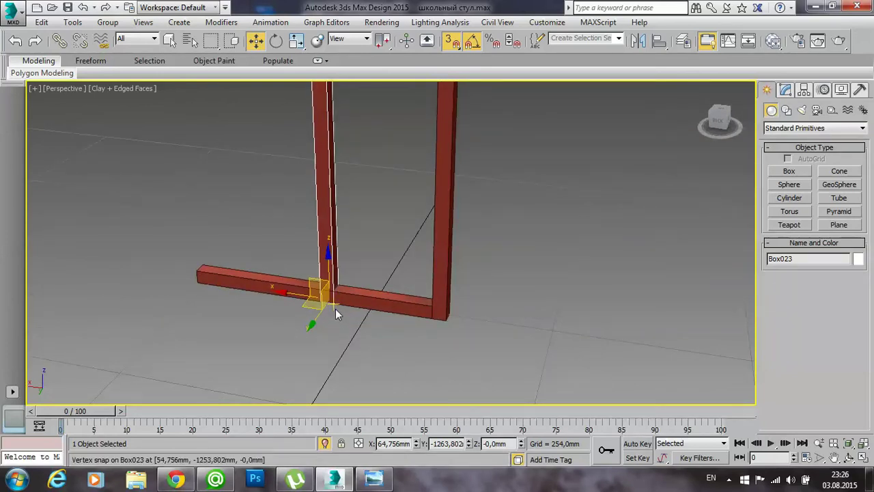
{"action": "left_click_drag", "start_coordinate": [331, 303], "coordinate": [562, 294]}
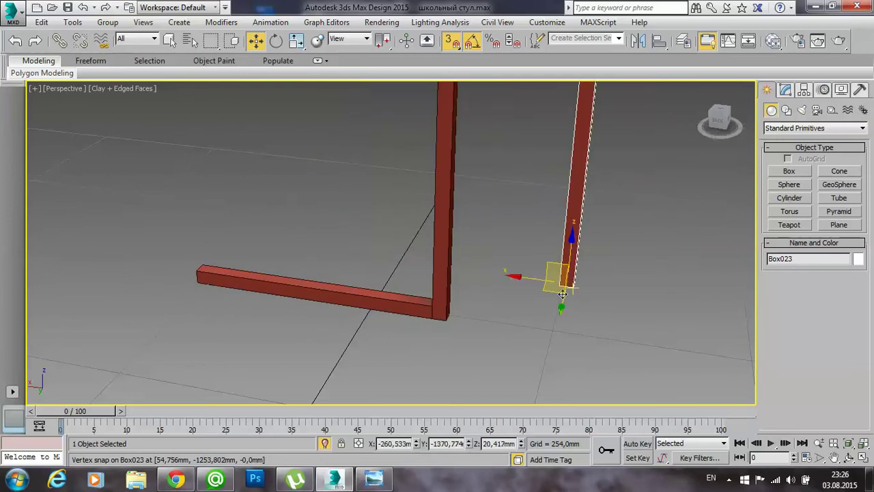
{"action": "mouse_move", "coordinate": [572, 290]}
{"action": "left_mouse_down"}
{"action": "mouse_move", "coordinate": [438, 314]}
{"action": "mouse_move", "coordinate": [220, 256]}
{"action": "mouse_move", "coordinate": [251, 242]}
{"action": "left_mouse_up"}
{"action": "scroll", "coordinate": [243, 239], "scroll_direction": "up", "scroll_amount": 1}
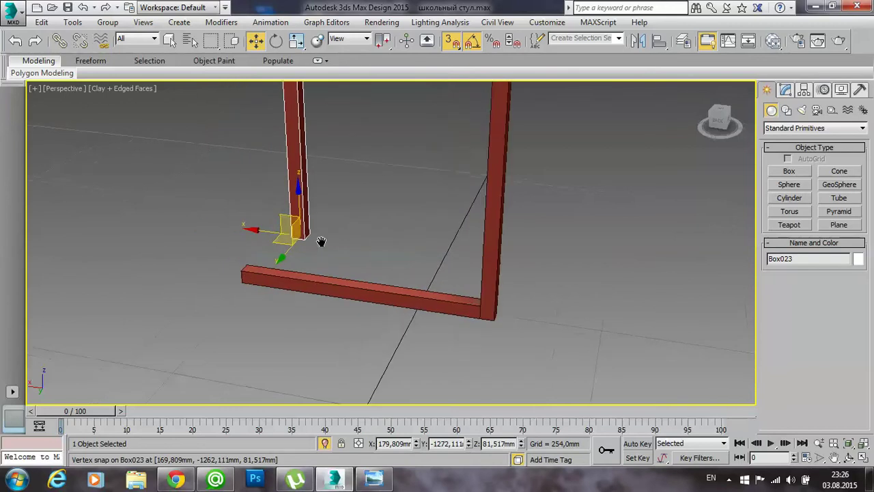
{"action": "scroll", "coordinate": [320, 242], "scroll_direction": "up", "scroll_amount": 3}
{"action": "scroll", "coordinate": [273, 236], "scroll_direction": "up", "scroll_amount": 3}
{"action": "left_click_drag", "start_coordinate": [84, 203], "coordinate": [219, 208]}
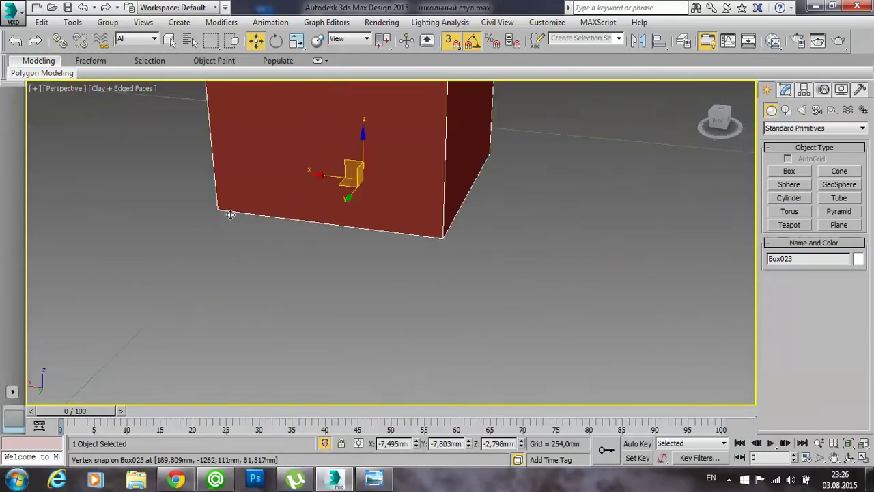
{"action": "scroll", "coordinate": [219, 208], "scroll_direction": "down", "scroll_amount": 5}
{"action": "left_click_drag", "start_coordinate": [208, 238], "coordinate": [198, 245]}
{"action": "scroll", "coordinate": [228, 216], "scroll_direction": "down", "scroll_amount": 2}
{"action": "scroll", "coordinate": [271, 222], "scroll_direction": "down", "scroll_amount": 3}
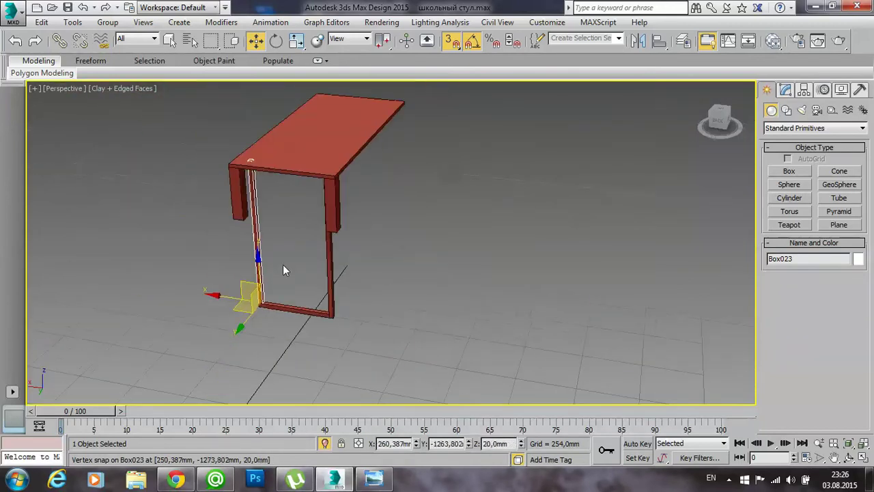
- Convert the upright to Editable Poly and select its top vertices
{"action": "right_click", "coordinate": [255, 205]}
{"action": "mouse_move", "coordinate": [321, 335]}
{"action": "left_click", "coordinate": [423, 348]}
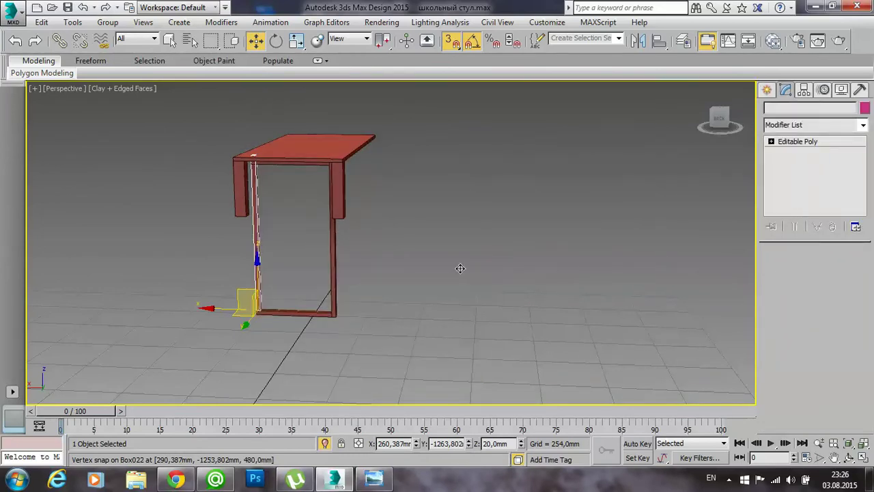
{"action": "left_click", "coordinate": [780, 270]}
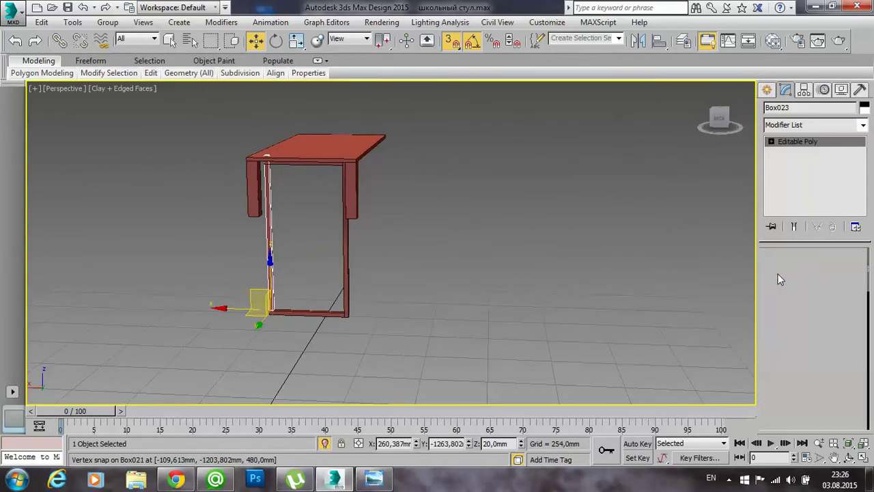
{"action": "left_click_drag", "start_coordinate": [297, 198], "coordinate": [221, 142]}
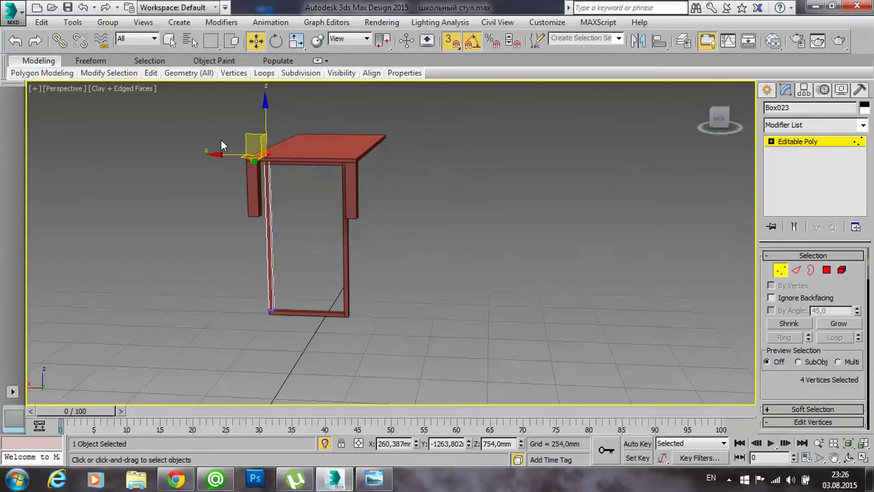
- Snap the post's top vertices onto the tabletop rail's corner vertex
{"action": "middle_click_drag", "start_coordinate": [228, 184], "coordinate": [283, 218], "text": "alt"}
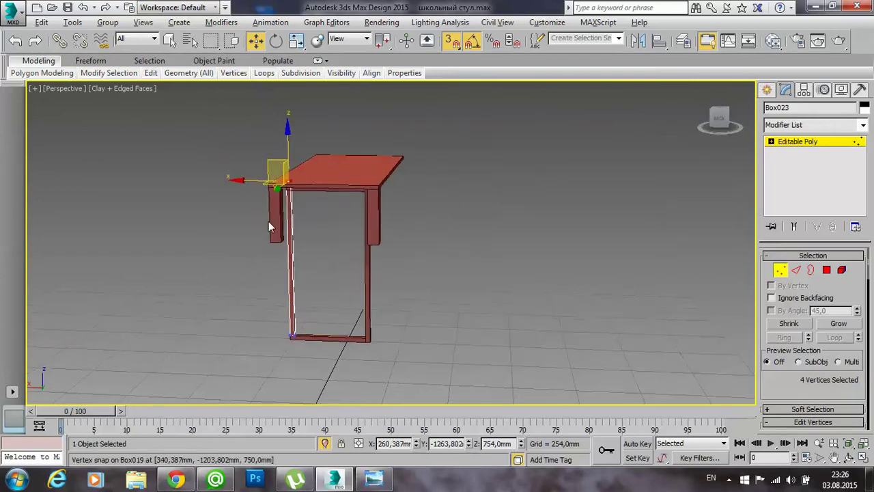
{"action": "scroll", "coordinate": [298, 192], "scroll_direction": "up", "scroll_amount": 2}
{"action": "scroll", "coordinate": [262, 173], "scroll_direction": "up", "scroll_amount": 3}
{"action": "middle_click_drag", "start_coordinate": [307, 174], "coordinate": [295, 169], "text": "alt"}
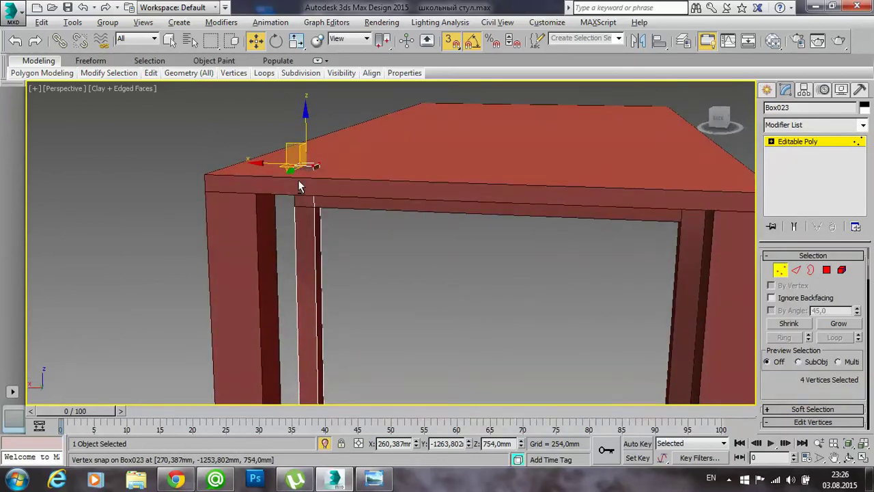
{"action": "scroll", "coordinate": [297, 176], "scroll_direction": "up", "scroll_amount": 2}
{"action": "mouse_move", "coordinate": [293, 189]}
{"action": "middle_mouse_down", "text": "alt"}
{"action": "mouse_move", "coordinate": [314, 246]}
{"action": "mouse_move", "coordinate": [318, 205]}
{"action": "mouse_move", "coordinate": [304, 254]}
{"action": "middle_mouse_up", "text": "alt"}
{"action": "left_click_drag", "start_coordinate": [303, 254], "coordinate": [298, 260]}
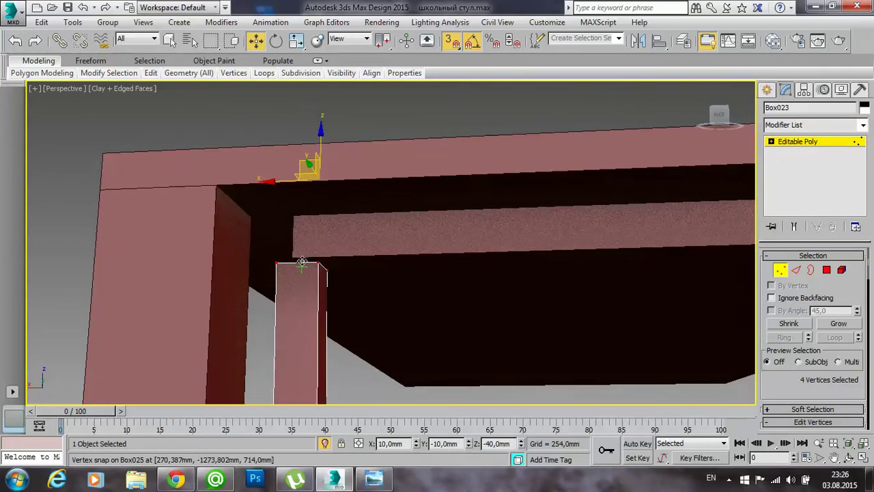
- Offset the top vertices 10 mm so they sit at Z 714 mm under crossbar Box025
{"action": "mouse_move", "coordinate": [276, 262]}
{"action": "middle_mouse_down", "text": "alt"}
{"action": "mouse_move", "coordinate": [287, 256]}
{"action": "mouse_move", "coordinate": [279, 279]}
{"action": "mouse_move", "coordinate": [265, 266]}
{"action": "middle_mouse_up", "text": "alt"}
{"action": "scroll", "coordinate": [266, 265], "scroll_direction": "up", "scroll_amount": 1}
{"action": "scroll", "coordinate": [277, 269], "scroll_direction": "up", "scroll_amount": 4}
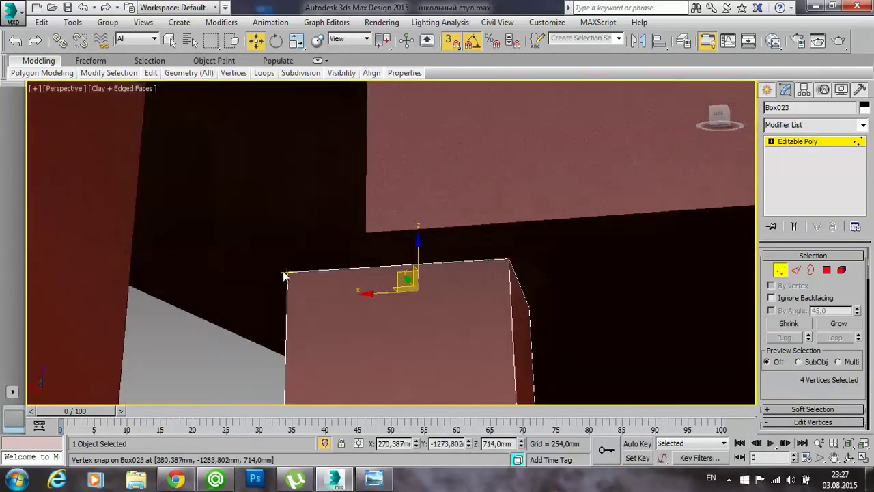
{"action": "mouse_move", "coordinate": [285, 271]}
{"action": "left_mouse_down"}
{"action": "mouse_move", "coordinate": [367, 237]}
{"action": "mouse_move", "coordinate": [385, 253]}
{"action": "mouse_move", "coordinate": [302, 234]}
{"action": "left_mouse_up"}
{"action": "scroll", "coordinate": [303, 234], "scroll_direction": "down", "scroll_amount": 5}
{"action": "scroll", "coordinate": [300, 232], "scroll_direction": "down", "scroll_amount": 3}
{"action": "left_click", "coordinate": [377, 315]}
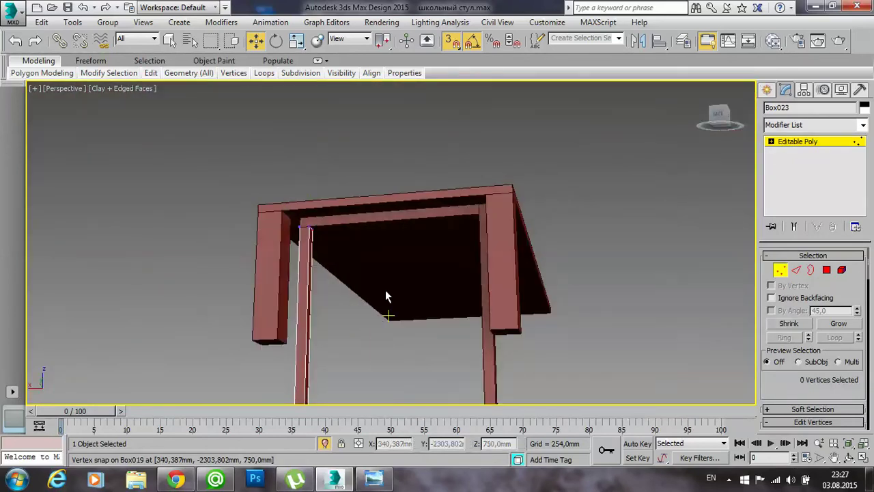
{"action": "middle_click_drag", "start_coordinate": [398, 273], "coordinate": [648, 228], "text": "alt"}
- Exit Vertex level and select the thin side post Box023
{"action": "key", "text": "1"}
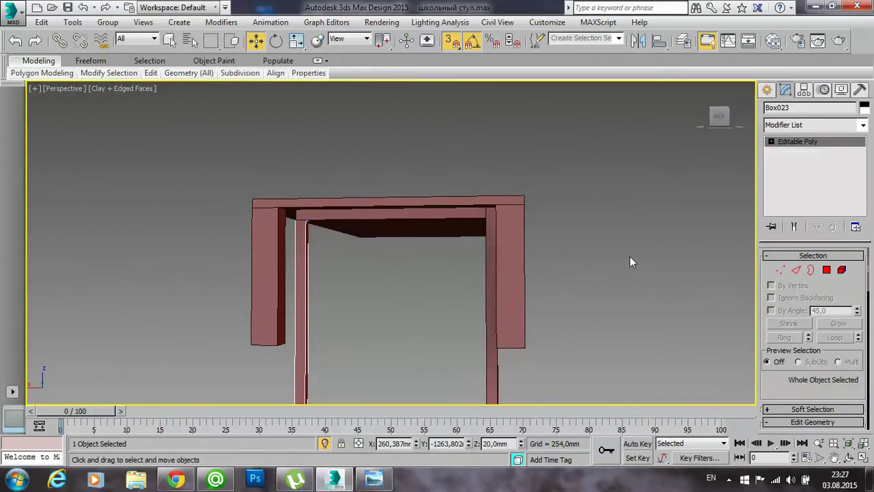
{"action": "left_click", "coordinate": [616, 263]}
{"action": "middle_click_drag", "start_coordinate": [572, 266], "coordinate": [549, 283], "text": "alt"}
{"action": "mouse_move", "coordinate": [412, 306]}
{"action": "middle_mouse_down"}
{"action": "mouse_move", "coordinate": [402, 243]}
{"action": "mouse_move", "coordinate": [450, 239]}
{"action": "middle_mouse_up"}
{"action": "mouse_move", "coordinate": [399, 283]}
{"action": "middle_mouse_down", "text": "alt"}
{"action": "mouse_move", "coordinate": [462, 293]}
{"action": "mouse_move", "coordinate": [490, 322]}
{"action": "mouse_move", "coordinate": [470, 241]}
{"action": "middle_mouse_up", "text": "alt"}
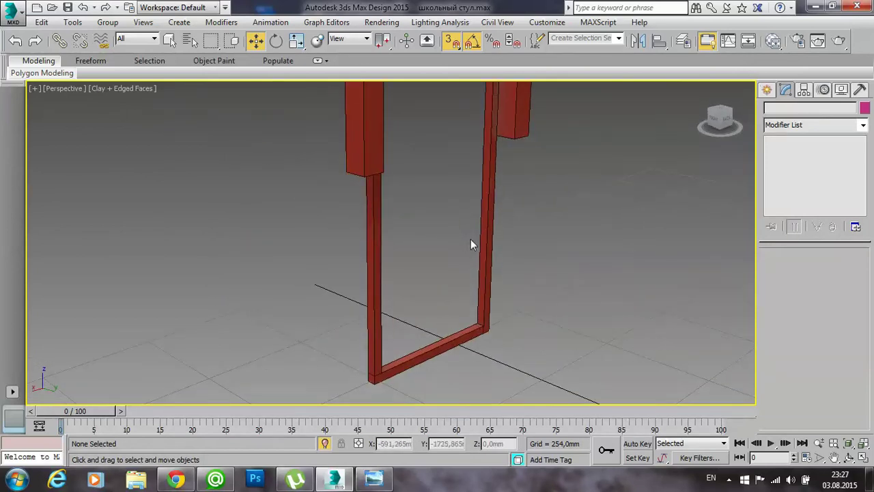
{"action": "middle_click_drag", "start_coordinate": [478, 253], "coordinate": [433, 280], "text": "alt"}
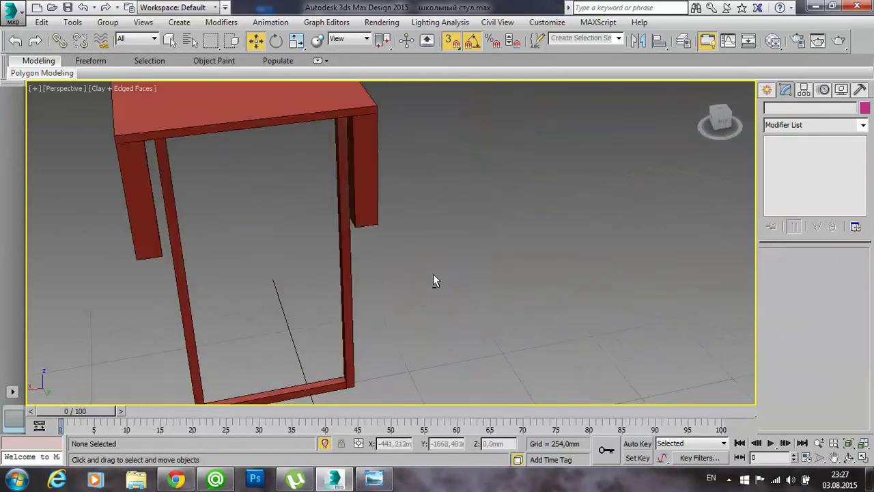
{"action": "mouse_move", "coordinate": [228, 252]}
{"action": "middle_mouse_down", "text": "alt"}
{"action": "mouse_move", "coordinate": [227, 242]}
{"action": "mouse_move", "coordinate": [309, 272]}
{"action": "middle_mouse_up", "text": "alt"}
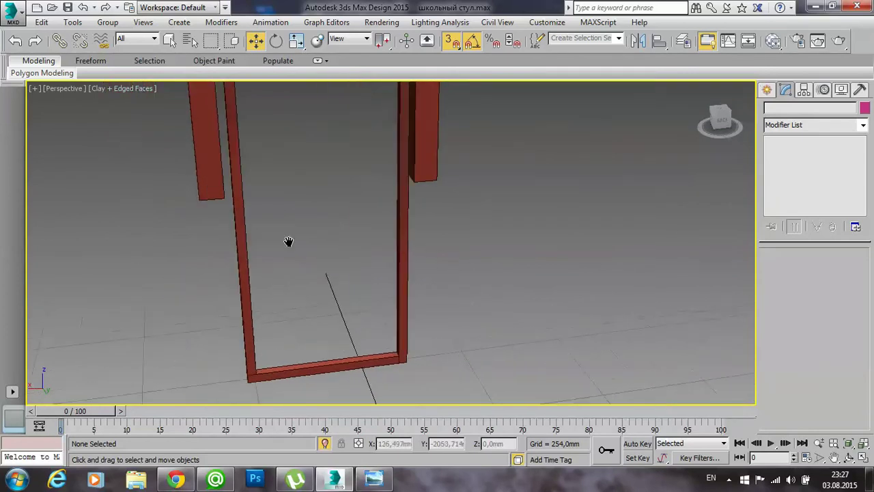
{"action": "left_click_drag", "start_coordinate": [250, 303], "coordinate": [241, 304]}
{"action": "middle_click_drag", "start_coordinate": [301, 298], "coordinate": [351, 291], "text": "alt"}
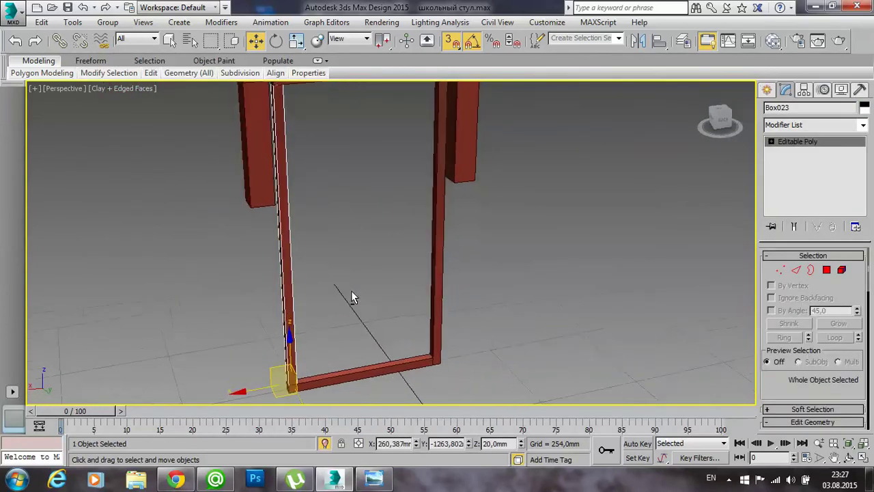
{"action": "mouse_move", "coordinate": [369, 195]}
{"action": "middle_mouse_down", "text": "alt"}
{"action": "mouse_move", "coordinate": [369, 227]}
{"action": "mouse_move", "coordinate": [345, 179]}
{"action": "middle_mouse_up", "text": "alt"}
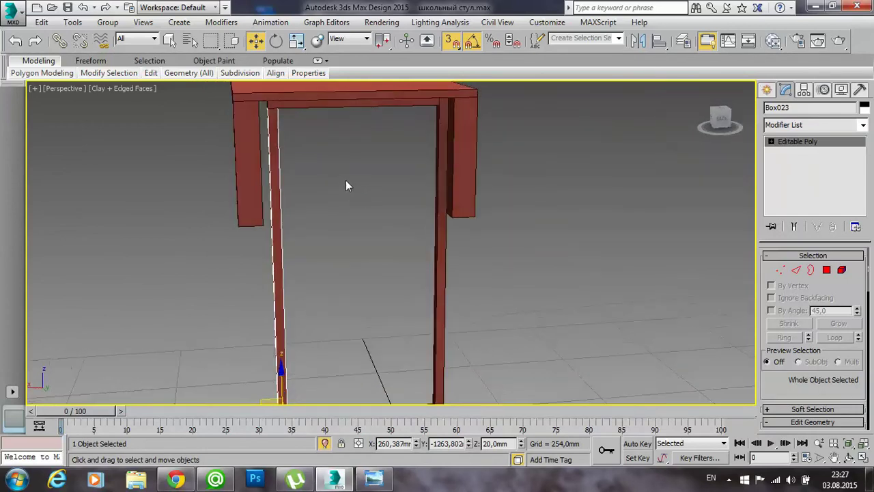
- With Snaps off, slide the post along X toward the foot's middle, then recheck the drawing
{"action": "left_click", "coordinate": [454, 43]}
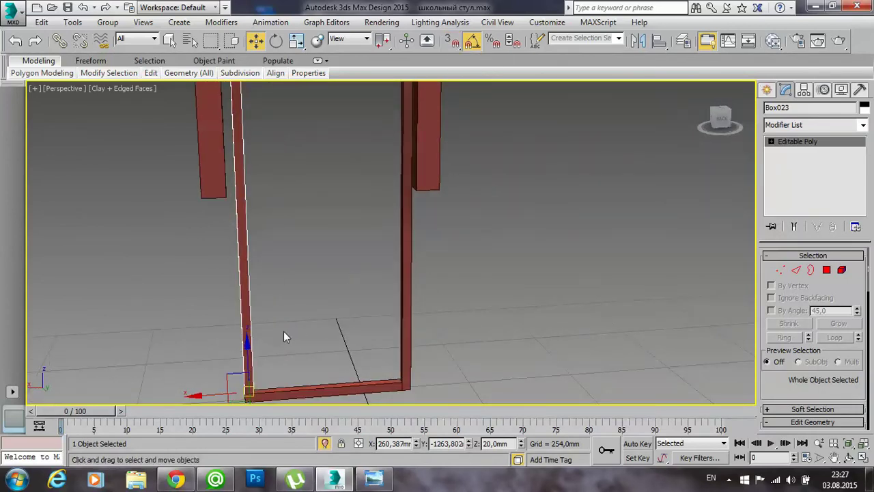
{"action": "left_click_drag", "start_coordinate": [200, 394], "coordinate": [284, 405]}
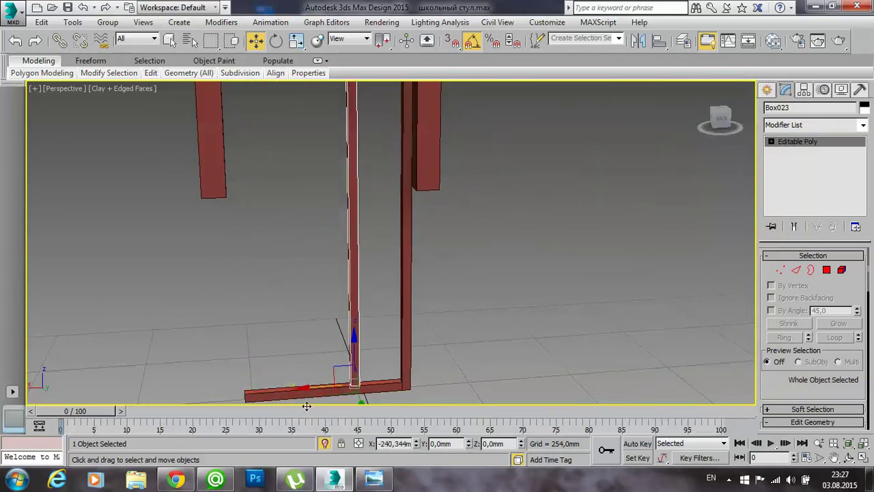
{"action": "mouse_move", "coordinate": [284, 405]}
{"action": "left_mouse_down"}
{"action": "mouse_move", "coordinate": [314, 407]}
{"action": "mouse_move", "coordinate": [301, 410]}
{"action": "left_mouse_up"}
{"action": "left_click", "coordinate": [469, 353]}
{"action": "mouse_move", "coordinate": [480, 230]}
{"action": "middle_mouse_down"}
{"action": "mouse_move", "coordinate": [490, 256]}
{"action": "mouse_move", "coordinate": [400, 250]}
{"action": "mouse_move", "coordinate": [408, 232]}
{"action": "mouse_move", "coordinate": [414, 250]}
{"action": "mouse_move", "coordinate": [400, 252]}
{"action": "middle_mouse_up"}
{"action": "scroll", "coordinate": [497, 226], "scroll_direction": "down", "scroll_amount": 3}
{"action": "middle_click_drag", "start_coordinate": [462, 248], "coordinate": [452, 251], "text": "alt"}
{"action": "left_click", "coordinate": [376, 479]}
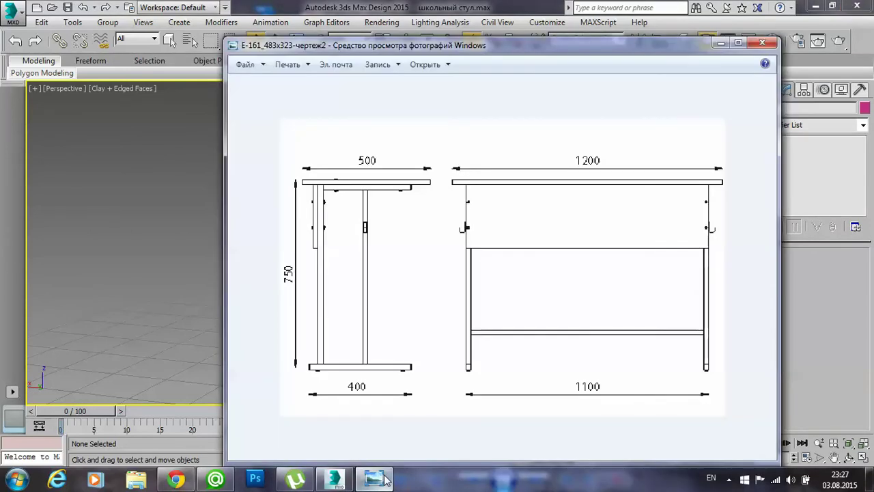
{"action": "left_click", "coordinate": [383, 479]}
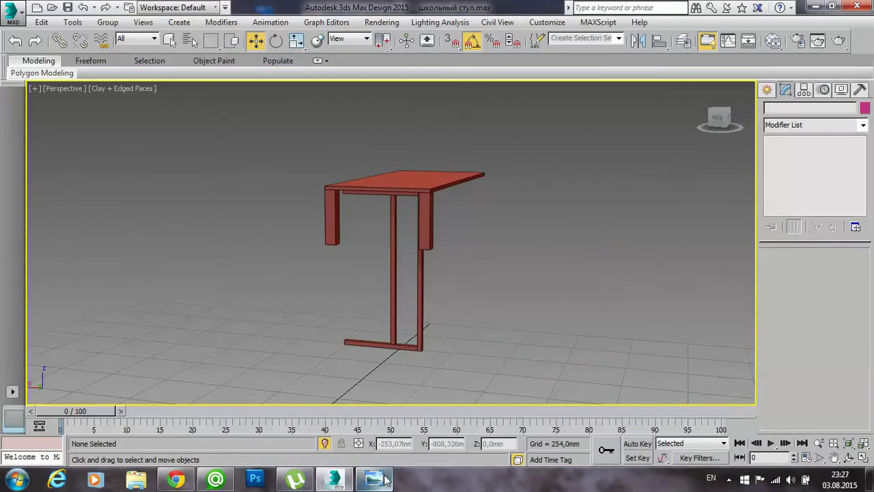
{"action": "mouse_move", "coordinate": [476, 271]}
{"action": "middle_mouse_down", "text": "alt"}
{"action": "mouse_move", "coordinate": [456, 278]}
{"action": "mouse_move", "coordinate": [467, 280]}
{"action": "middle_mouse_up", "text": "alt"}
{"action": "left_click", "coordinate": [383, 478]}
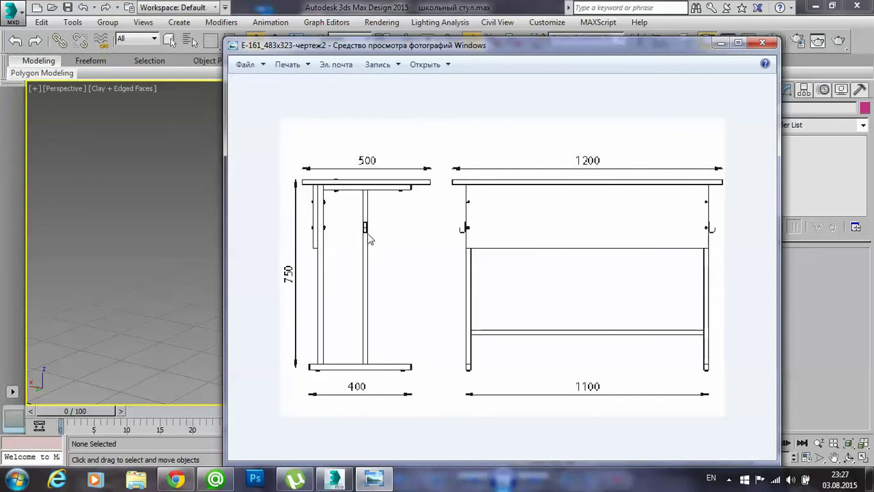
{"action": "left_click", "coordinate": [384, 480]}
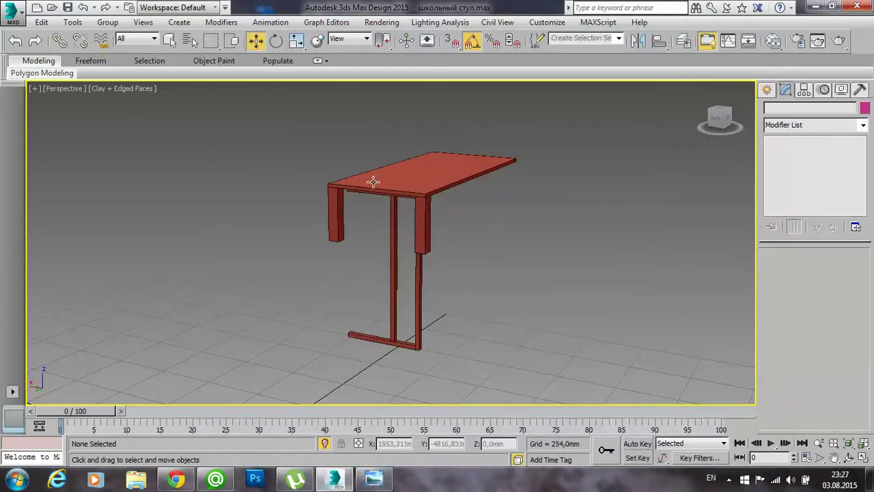
{"action": "mouse_move", "coordinate": [463, 231]}
{"action": "middle_mouse_down"}
{"action": "mouse_move", "coordinate": [436, 260]}
{"action": "mouse_move", "coordinate": [509, 205]}
{"action": "mouse_move", "coordinate": [483, 232]}
{"action": "mouse_move", "coordinate": [457, 242]}
{"action": "mouse_move", "coordinate": [437, 226]}
{"action": "mouse_move", "coordinate": [485, 222]}
{"action": "middle_mouse_up"}
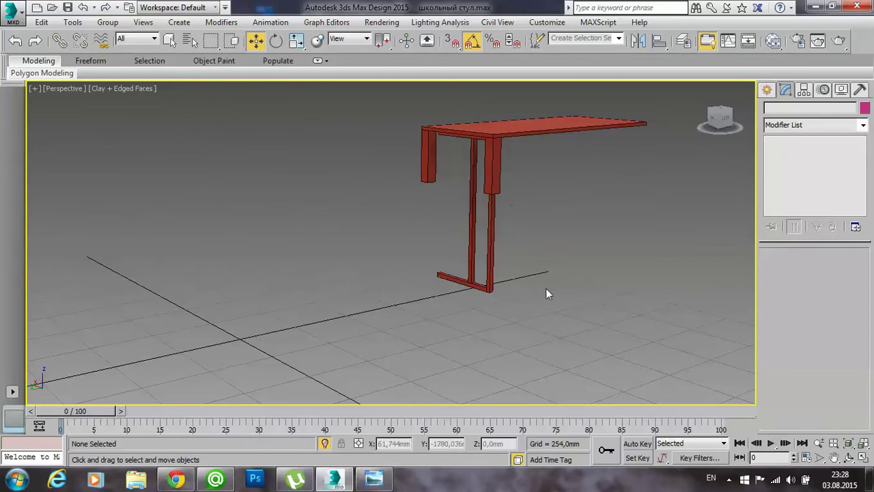
- Window-select the five side-leg parts and Shift-move them into an Instance clone
{"action": "mouse_move", "coordinate": [567, 316]}
{"action": "left_mouse_down"}
{"action": "mouse_move", "coordinate": [384, 188]}
{"action": "mouse_move", "coordinate": [377, 161]}
{"action": "left_mouse_up"}
{"action": "mouse_move", "coordinate": [575, 209]}
{"action": "middle_mouse_down", "text": "alt"}
{"action": "mouse_move", "coordinate": [520, 197]}
{"action": "mouse_move", "coordinate": [424, 238]}
{"action": "mouse_move", "coordinate": [450, 243]}
{"action": "middle_mouse_up", "text": "alt"}
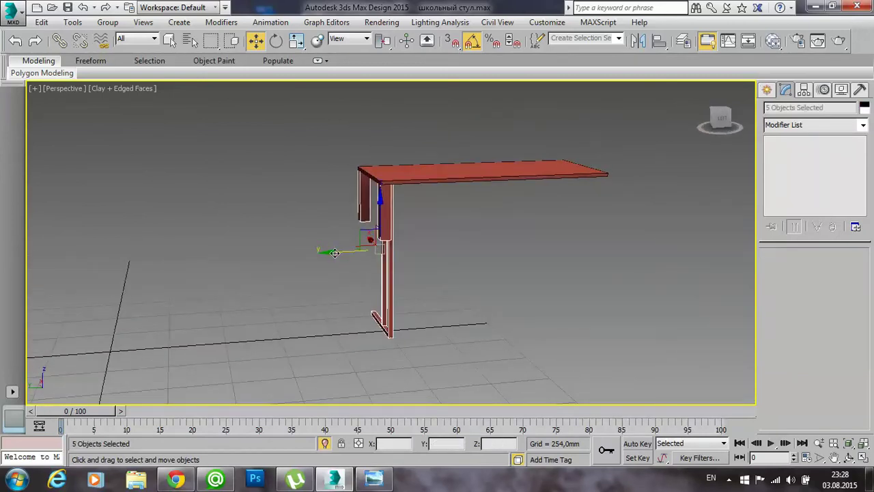
{"action": "mouse_move", "coordinate": [334, 253]}
{"action": "left_mouse_down", "text": "shift"}
{"action": "mouse_move", "coordinate": [225, 258]}
{"action": "mouse_move", "coordinate": [241, 273]}
{"action": "left_mouse_up", "text": "shift"}
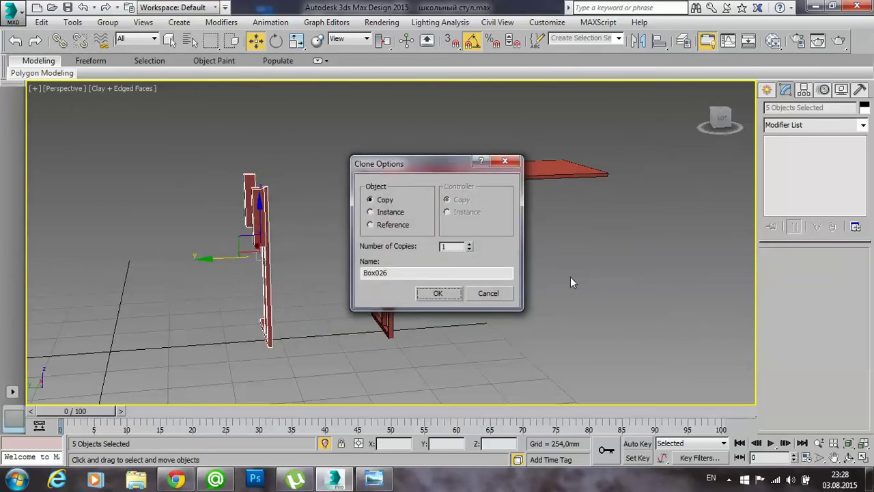
{"action": "left_click", "coordinate": [371, 212]}
{"action": "left_click", "coordinate": [437, 293]}
{"action": "middle_click_drag", "start_coordinate": [301, 230], "coordinate": [324, 239], "text": "alt"}
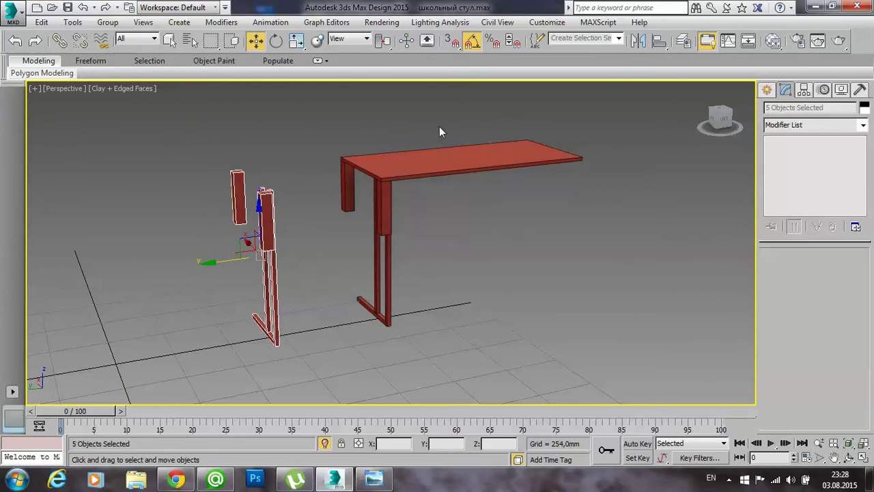
- Mirror the copied leg frame along Y with No Clone, after undoing an X mirror
{"action": "left_click", "coordinate": [639, 41]}
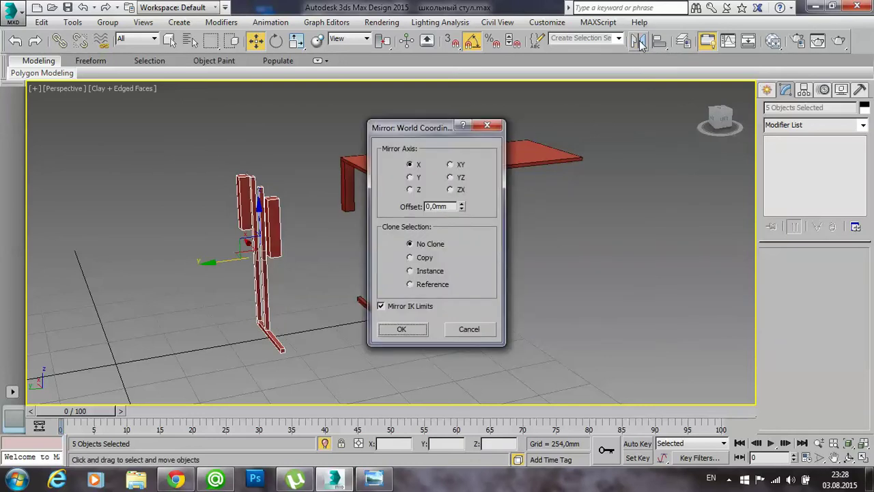
{"action": "left_click", "coordinate": [403, 329]}
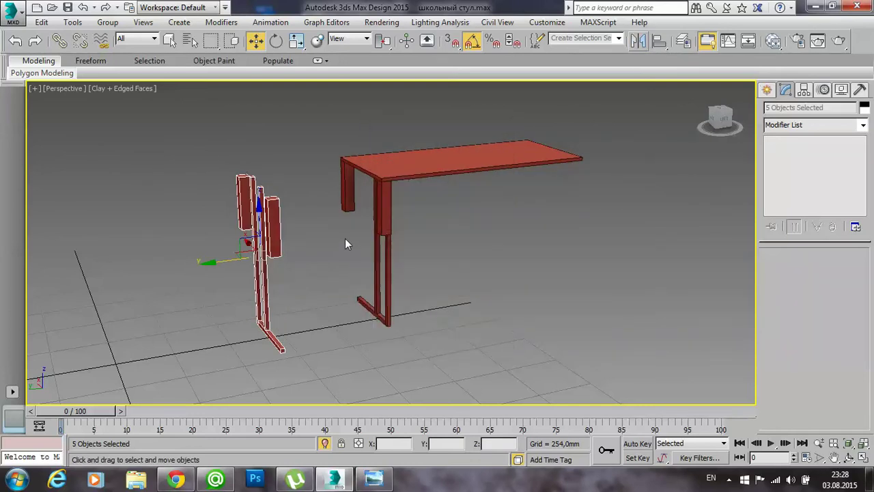
{"action": "key", "text": "ctrl+z"}
{"action": "left_click", "coordinate": [638, 43]}
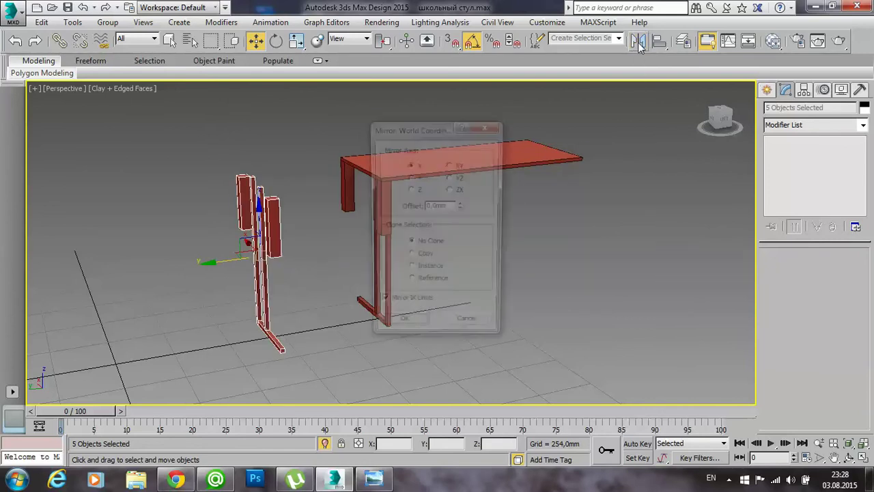
{"action": "left_click", "coordinate": [412, 178]}
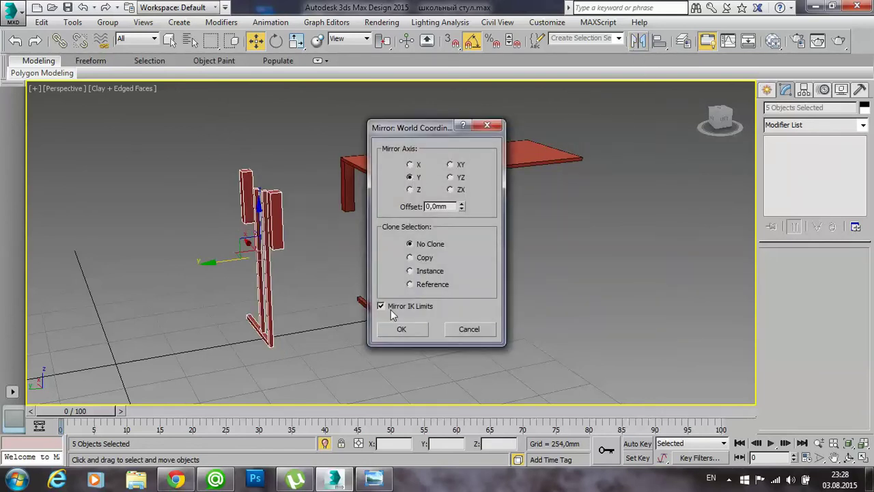
{"action": "left_click", "coordinate": [400, 328]}
{"action": "middle_click_drag", "start_coordinate": [369, 286], "coordinate": [401, 291], "text": "alt"}
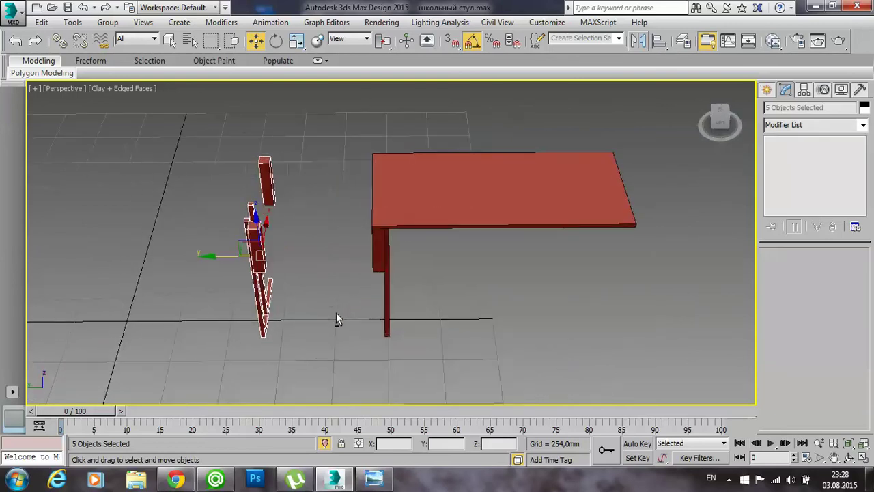
{"action": "middle_click_drag", "start_coordinate": [400, 233], "coordinate": [362, 290]}
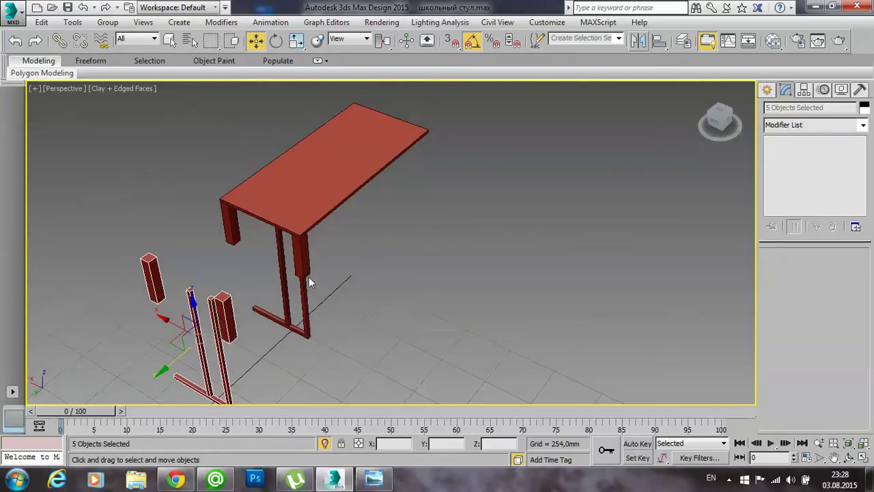
- With vertex snap on, snap the mirrored leg frame to the tabletop's opposite edge
{"action": "left_click", "coordinate": [449, 45]}
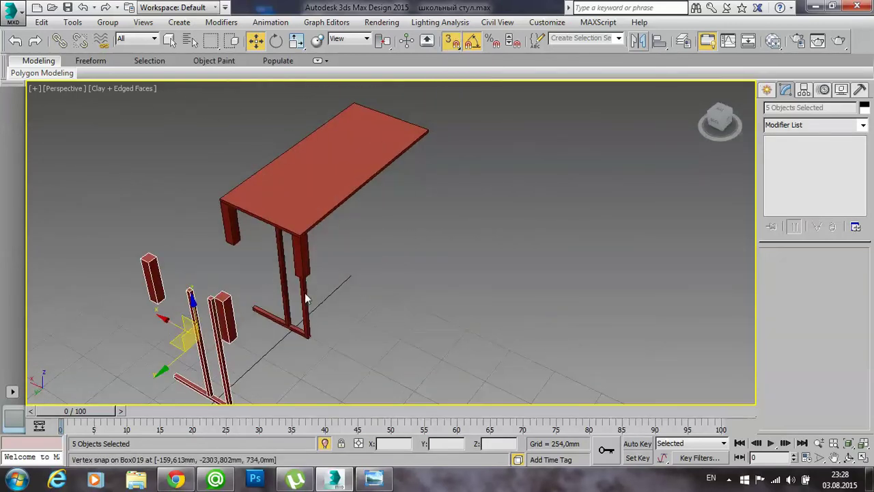
{"action": "left_click_drag", "start_coordinate": [230, 295], "coordinate": [393, 204]}
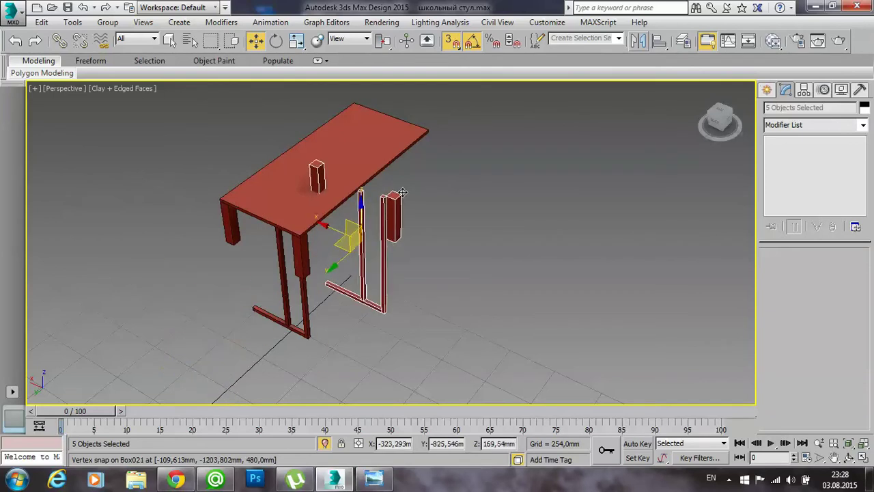
{"action": "middle_click_drag", "start_coordinate": [393, 204], "coordinate": [252, 166], "text": "alt"}
{"action": "left_click_drag", "start_coordinate": [252, 166], "coordinate": [364, 190]}
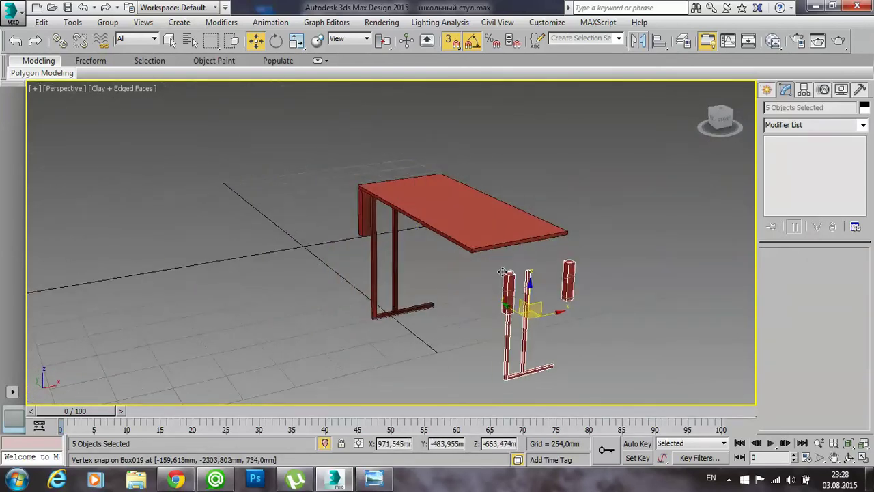
{"action": "scroll", "coordinate": [533, 294], "scroll_direction": "up", "scroll_amount": 4}
{"action": "scroll", "coordinate": [364, 190], "scroll_direction": "up", "scroll_amount": 3}
{"action": "mouse_move", "coordinate": [357, 182]}
{"action": "middle_mouse_down", "text": "alt"}
{"action": "mouse_move", "coordinate": [406, 211]}
{"action": "mouse_move", "coordinate": [408, 174]}
{"action": "middle_mouse_up", "text": "alt"}
{"action": "scroll", "coordinate": [396, 201], "scroll_direction": "up", "scroll_amount": 2}
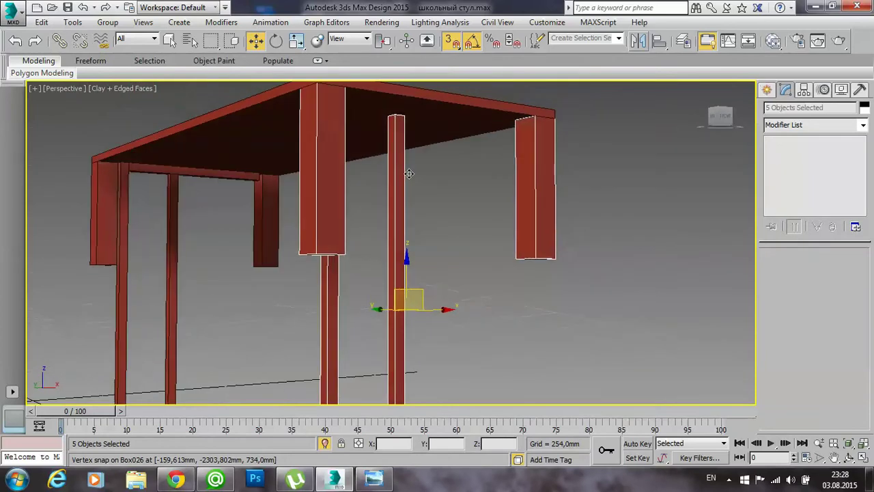
{"action": "middle_click_drag", "start_coordinate": [323, 185], "coordinate": [415, 177], "text": "alt"}
{"action": "mouse_move", "coordinate": [422, 184]}
{"action": "middle_mouse_down", "text": "alt"}
{"action": "mouse_move", "coordinate": [414, 180]}
{"action": "mouse_move", "coordinate": [480, 172]}
{"action": "mouse_move", "coordinate": [562, 186]}
{"action": "mouse_move", "coordinate": [507, 201]}
{"action": "mouse_move", "coordinate": [363, 191]}
{"action": "mouse_move", "coordinate": [331, 176]}
{"action": "mouse_move", "coordinate": [431, 189]}
{"action": "mouse_move", "coordinate": [491, 237]}
{"action": "middle_mouse_up", "text": "alt"}
- Shift-move crossbar Box025 to create an instanced copy, Box031
{"action": "left_click", "coordinate": [400, 231]}
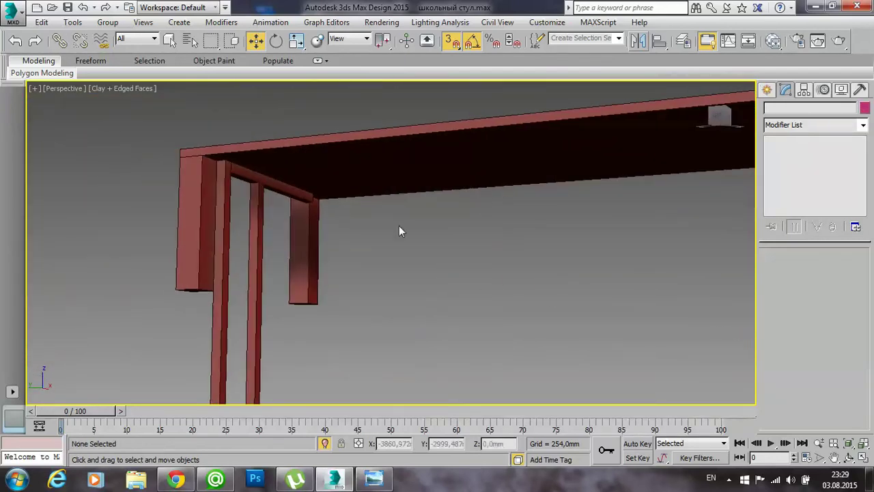
{"action": "left_click", "coordinate": [284, 193]}
{"action": "mouse_move", "coordinate": [274, 193]}
{"action": "middle_mouse_down", "text": "alt"}
{"action": "mouse_move", "coordinate": [441, 235]}
{"action": "mouse_move", "coordinate": [533, 230]}
{"action": "mouse_move", "coordinate": [517, 244]}
{"action": "mouse_move", "coordinate": [575, 230]}
{"action": "mouse_move", "coordinate": [487, 277]}
{"action": "mouse_move", "coordinate": [370, 298]}
{"action": "mouse_move", "coordinate": [220, 238]}
{"action": "middle_mouse_up", "text": "alt"}
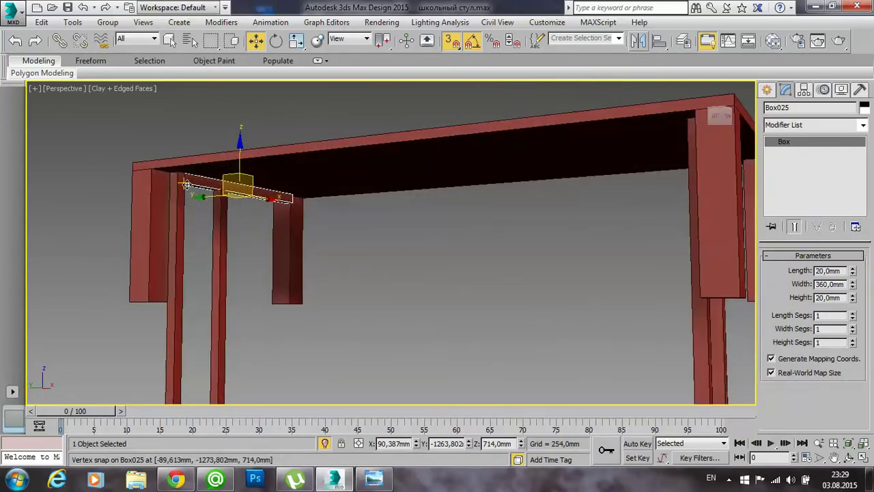
{"action": "mouse_move", "coordinate": [185, 184]}
{"action": "left_mouse_down", "text": "shift"}
{"action": "mouse_move", "coordinate": [361, 219]}
{"action": "mouse_move", "coordinate": [567, 230]}
{"action": "left_mouse_up", "text": "shift"}
{"action": "middle_click_drag", "start_coordinate": [566, 230], "coordinate": [453, 254], "text": "alt"}
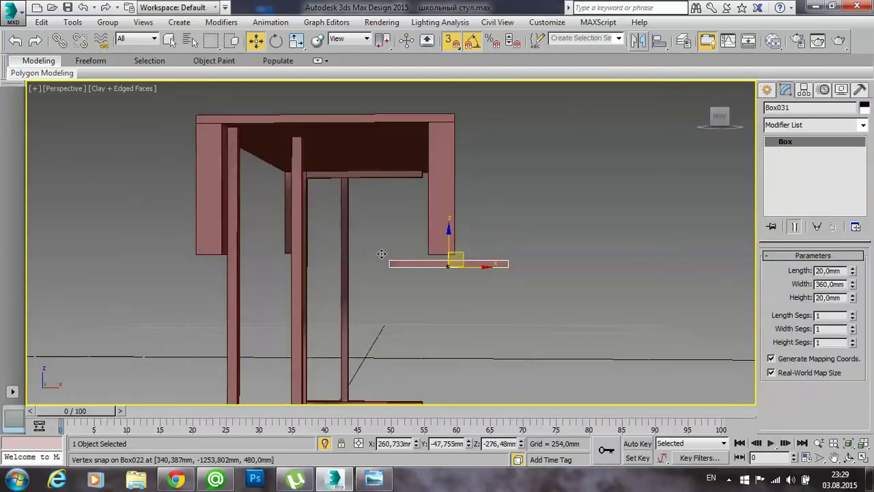
{"action": "left_click_drag", "start_coordinate": [452, 254], "coordinate": [387, 260], "text": "shift"}
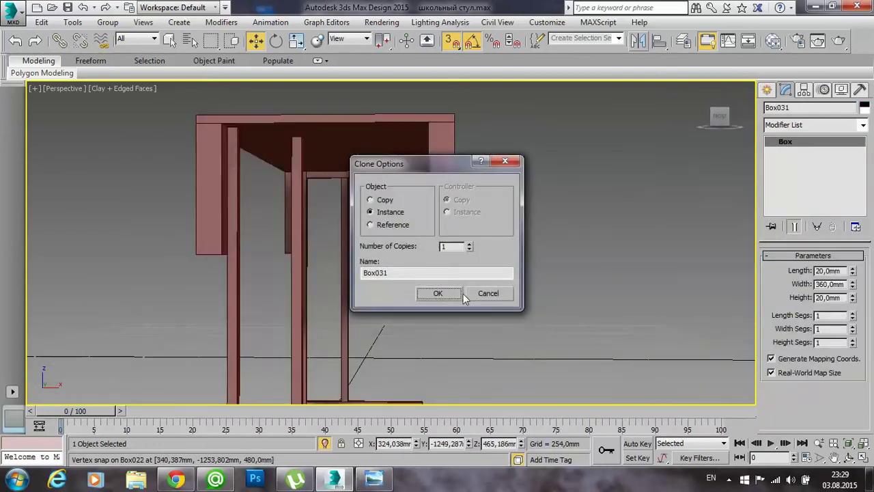
{"action": "left_click", "coordinate": [437, 293]}
- Vertex-snap crossbar Box031 up under the tabletop frame corner
{"action": "left_click_drag", "start_coordinate": [384, 252], "coordinate": [233, 123]}
{"action": "scroll", "coordinate": [322, 198], "scroll_direction": "up", "scroll_amount": 3}
{"action": "scroll", "coordinate": [318, 196], "scroll_direction": "up", "scroll_amount": 1}
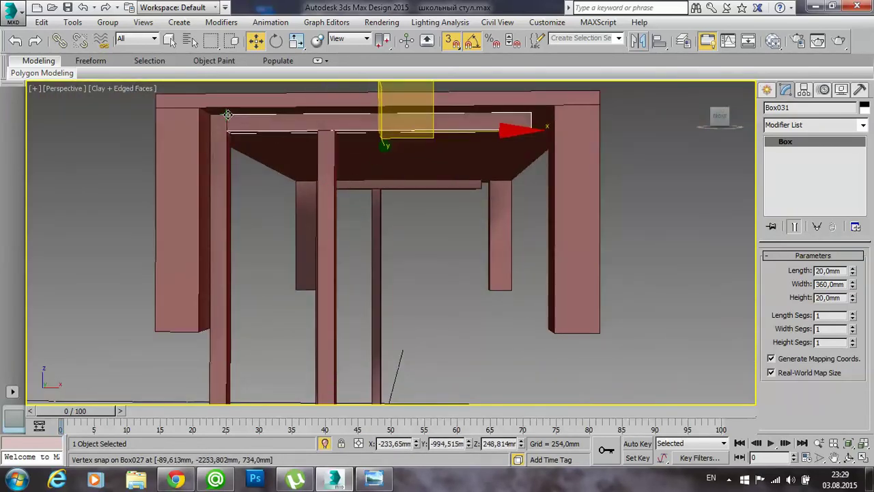
{"action": "left_click_drag", "start_coordinate": [230, 118], "coordinate": [227, 114]}
{"action": "mouse_move", "coordinate": [427, 202]}
{"action": "middle_mouse_down", "text": "alt"}
{"action": "mouse_move", "coordinate": [458, 214]}
{"action": "mouse_move", "coordinate": [482, 172]}
{"action": "mouse_move", "coordinate": [487, 189]}
{"action": "mouse_move", "coordinate": [340, 221]}
{"action": "mouse_move", "coordinate": [403, 193]}
{"action": "mouse_move", "coordinate": [380, 185]}
{"action": "mouse_move", "coordinate": [366, 238]}
{"action": "mouse_move", "coordinate": [447, 261]}
{"action": "mouse_move", "coordinate": [741, 215]}
{"action": "middle_mouse_up", "text": "alt"}
{"action": "scroll", "coordinate": [403, 195], "scroll_direction": "down", "scroll_amount": 2}
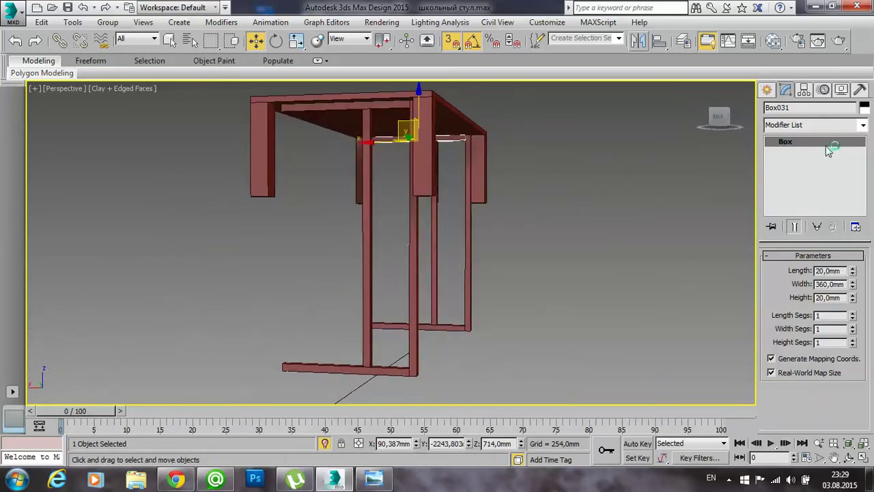
{"action": "left_click", "coordinate": [662, 216]}
- Delete corner block Box021 and move Box026 away from the table
{"action": "middle_click_drag", "start_coordinate": [464, 181], "coordinate": [461, 205], "text": "alt"}
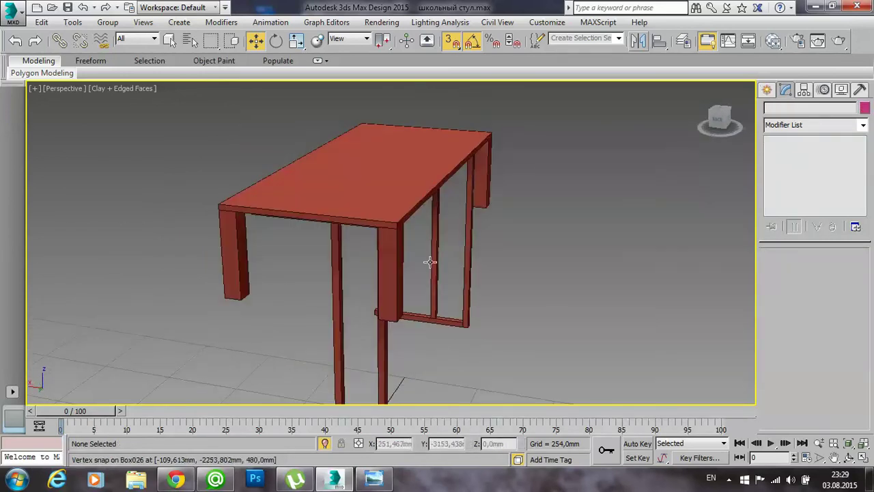
{"action": "left_click", "coordinate": [399, 282]}
{"action": "left_click_drag", "start_coordinate": [395, 282], "coordinate": [241, 265]}
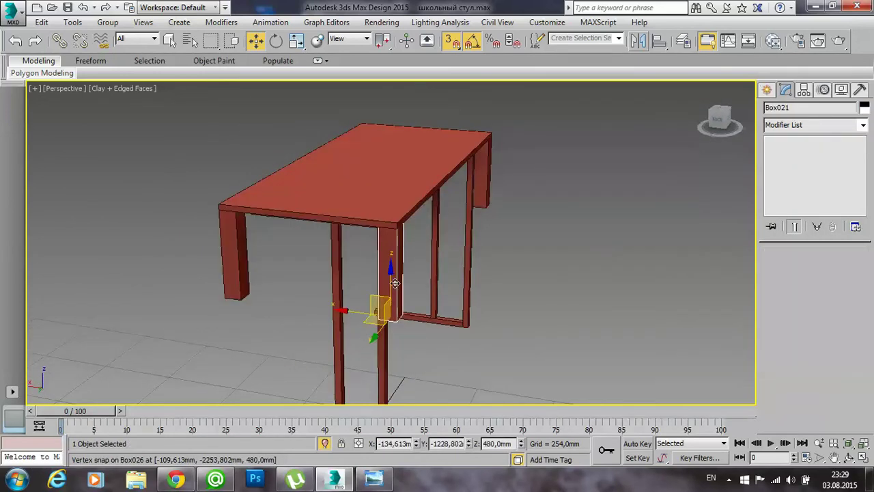
{"action": "key", "text": "Delete"}
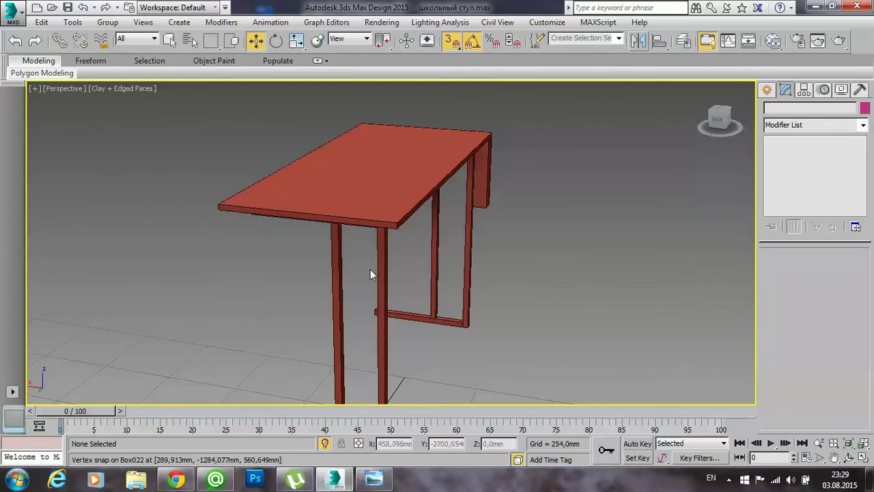
{"action": "mouse_move", "coordinate": [539, 274]}
{"action": "middle_mouse_down", "text": "alt"}
{"action": "mouse_move", "coordinate": [507, 273]}
{"action": "mouse_move", "coordinate": [419, 219]}
{"action": "middle_mouse_up", "text": "alt"}
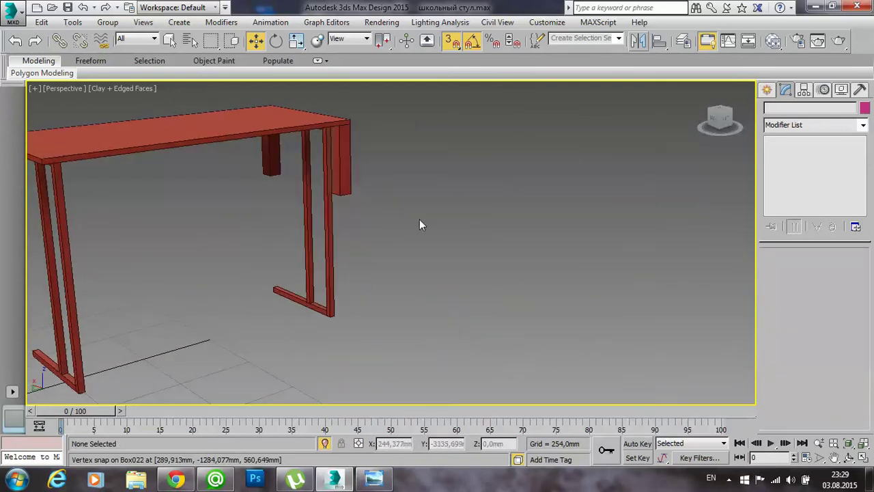
{"action": "left_click_drag", "start_coordinate": [349, 163], "coordinate": [572, 271]}
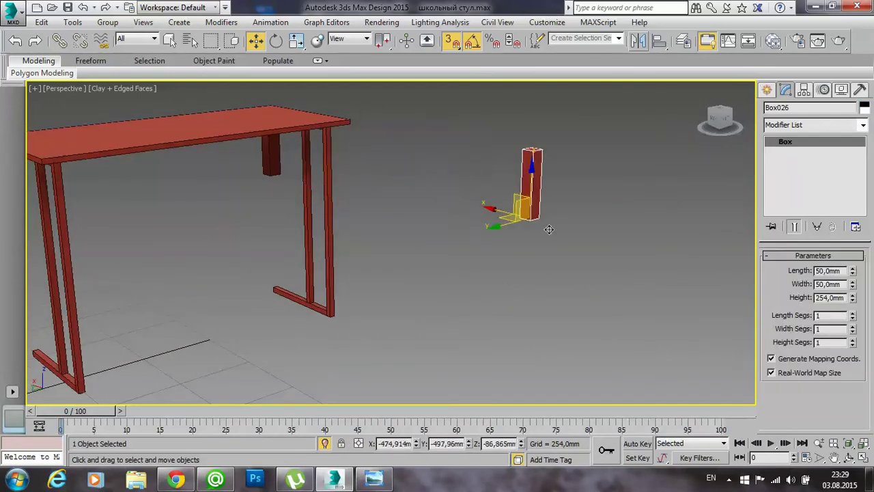
{"action": "left_click", "coordinate": [573, 269]}
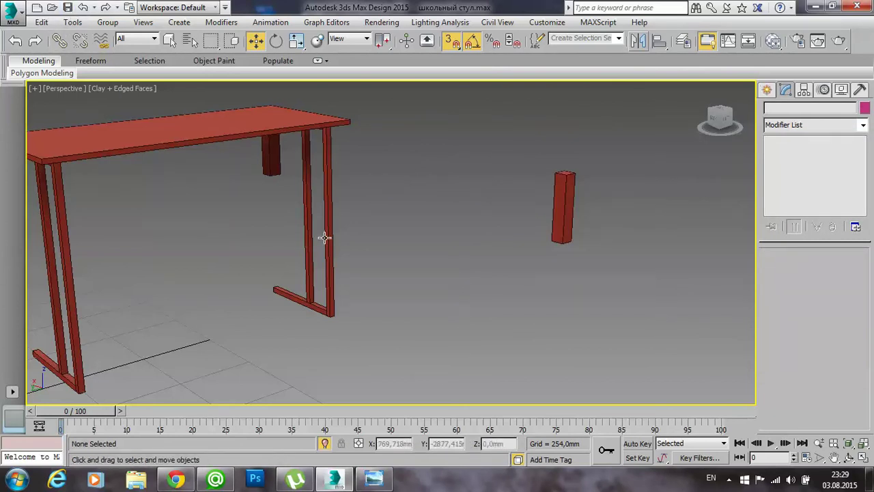
- Turn off snapping, then move aside and delete the remaining corner block Box028
{"action": "middle_click_drag", "start_coordinate": [291, 226], "coordinate": [272, 230]}
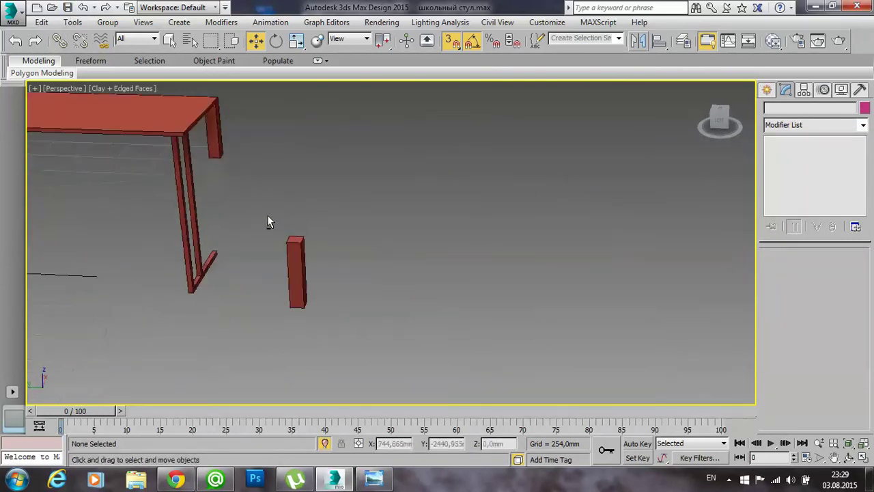
{"action": "left_click", "coordinate": [317, 201]}
{"action": "mouse_move", "coordinate": [355, 228]}
{"action": "middle_mouse_down", "text": "alt"}
{"action": "mouse_move", "coordinate": [364, 246]}
{"action": "mouse_move", "coordinate": [286, 191]}
{"action": "middle_mouse_up", "text": "alt"}
{"action": "key", "text": "s"}
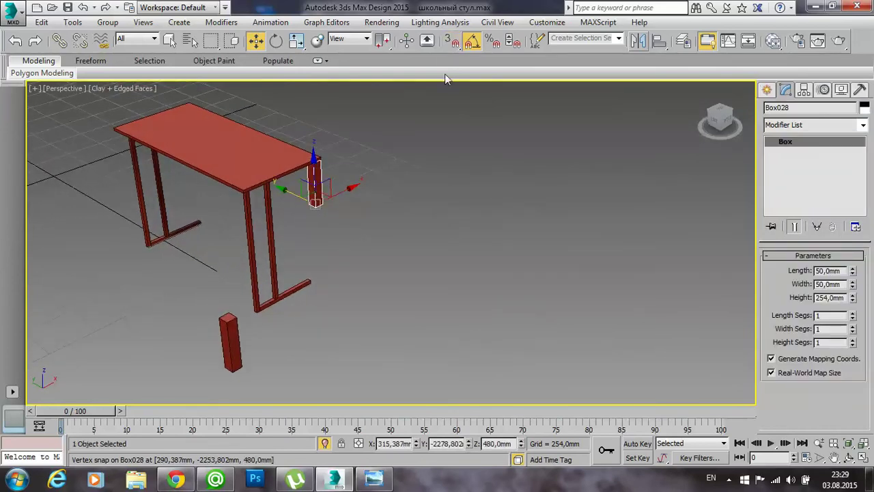
{"action": "left_click_drag", "start_coordinate": [291, 192], "coordinate": [474, 318]}
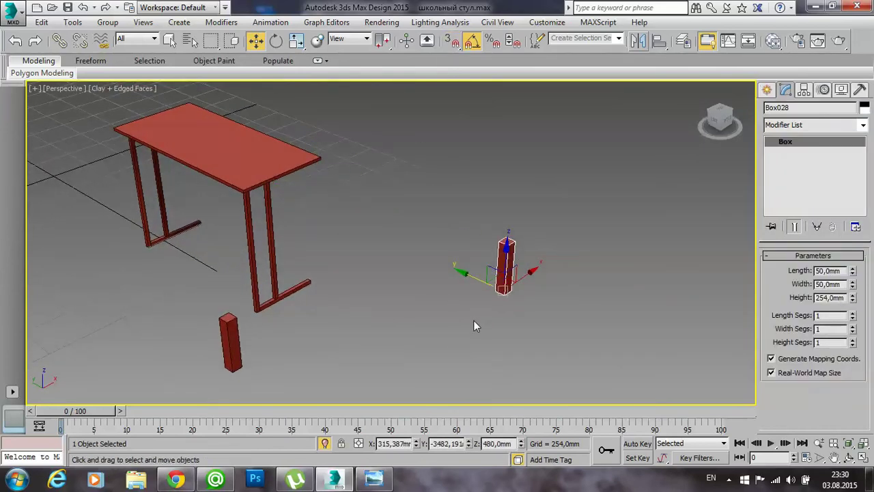
{"action": "key", "text": "Delete"}
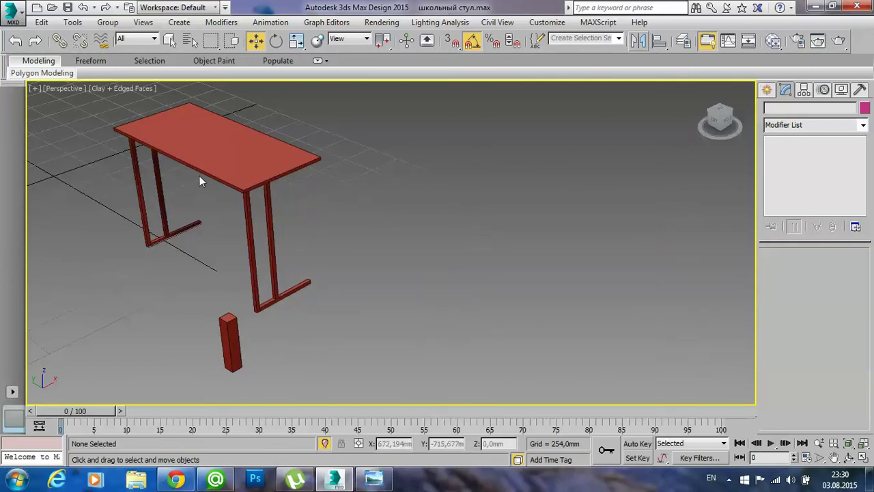
- Start a new Box from Create > Standard Primitives
{"action": "mouse_move", "coordinate": [267, 204]}
{"action": "middle_mouse_down", "text": "alt"}
{"action": "mouse_move", "coordinate": [299, 198]}
{"action": "mouse_move", "coordinate": [321, 172]}
{"action": "middle_mouse_up", "text": "alt"}
{"action": "middle_click_drag", "start_coordinate": [267, 157], "coordinate": [255, 187], "text": "alt"}
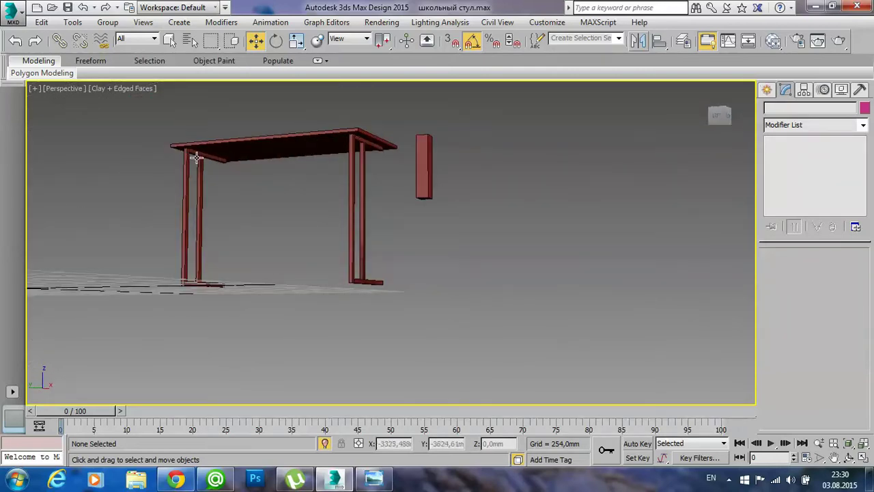
{"action": "middle_click_drag", "start_coordinate": [265, 181], "coordinate": [269, 186]}
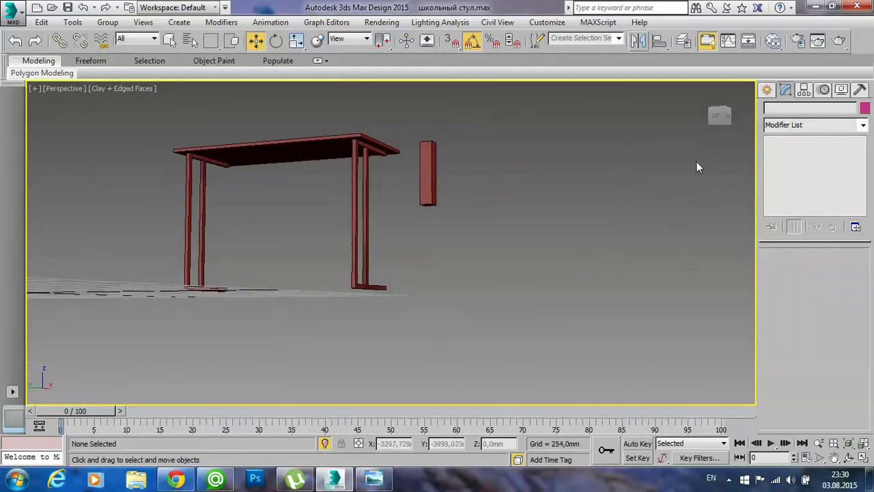
{"action": "left_click", "coordinate": [767, 90]}
{"action": "left_click", "coordinate": [789, 171]}
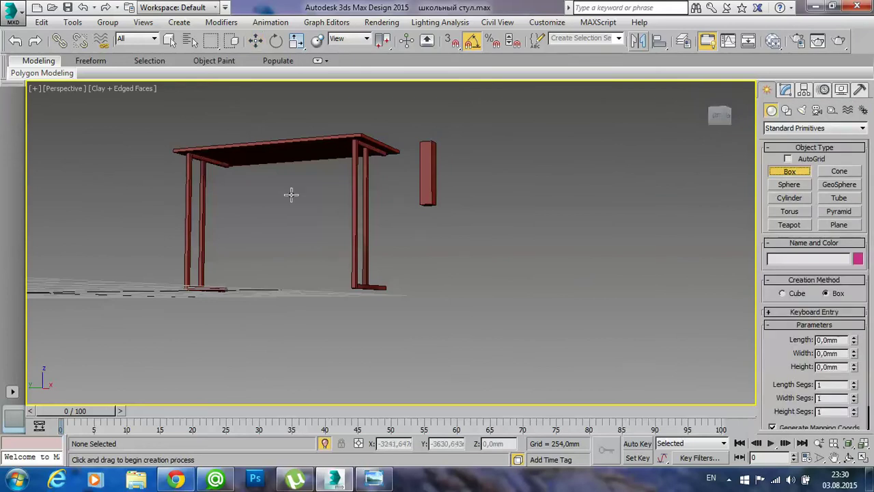
- With vertex snaps on, draw a 980 mm box between the tabletop's corner vertices
{"action": "scroll", "coordinate": [291, 193], "scroll_direction": "up", "scroll_amount": 2}
{"action": "scroll", "coordinate": [327, 220], "scroll_direction": "up", "scroll_amount": 3}
{"action": "mouse_move", "coordinate": [249, 188]}
{"action": "middle_mouse_down", "text": "alt"}
{"action": "mouse_move", "coordinate": [237, 199]}
{"action": "mouse_move", "coordinate": [267, 200]}
{"action": "middle_mouse_up", "text": "alt"}
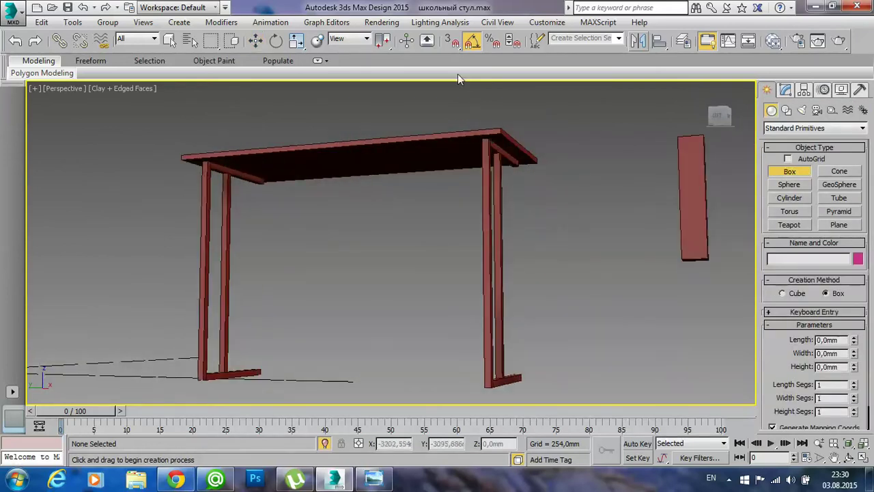
{"action": "left_click", "coordinate": [452, 40]}
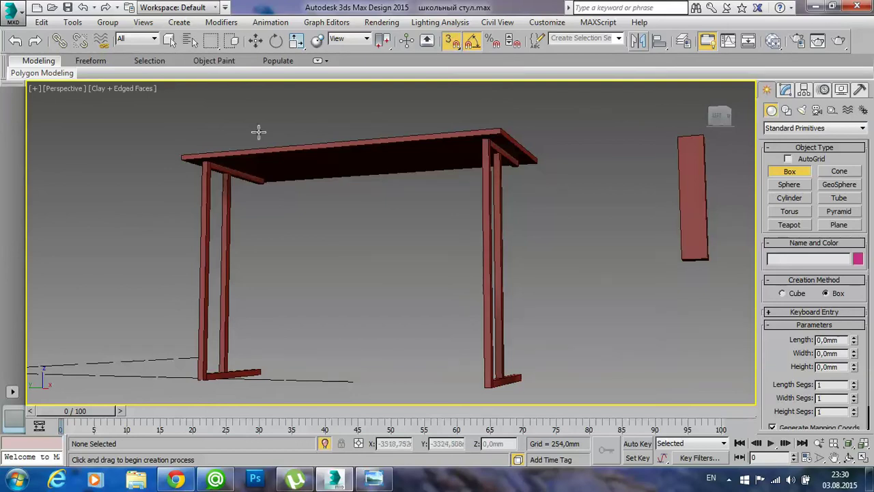
{"action": "left_click_drag", "start_coordinate": [205, 162], "coordinate": [478, 140]}
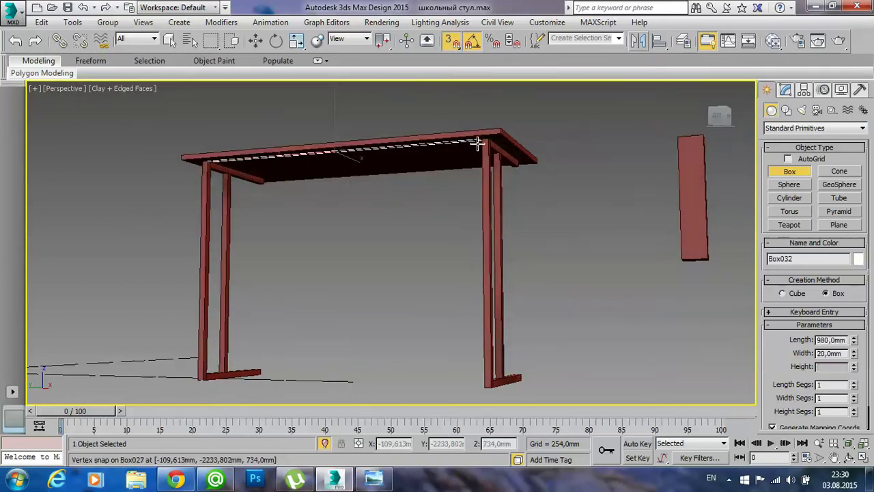
{"action": "left_click", "coordinate": [460, 186]}
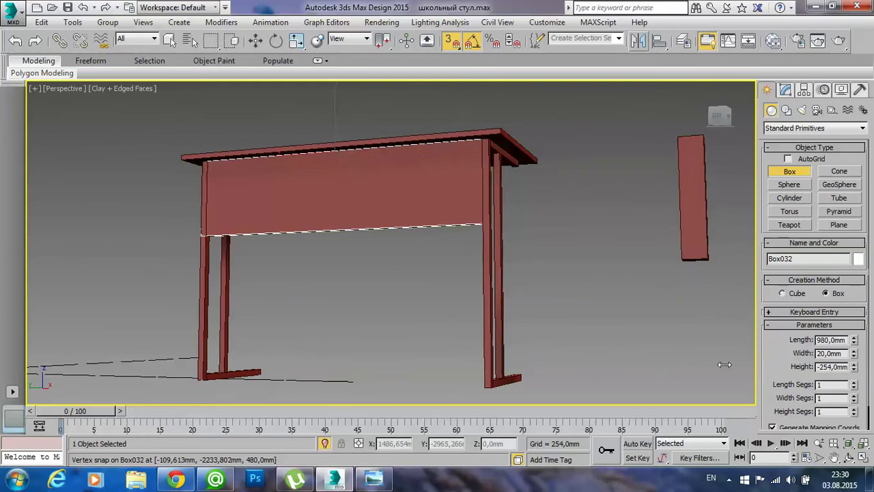
{"action": "middle_click_drag", "start_coordinate": [375, 187], "coordinate": [432, 214], "text": "alt"}
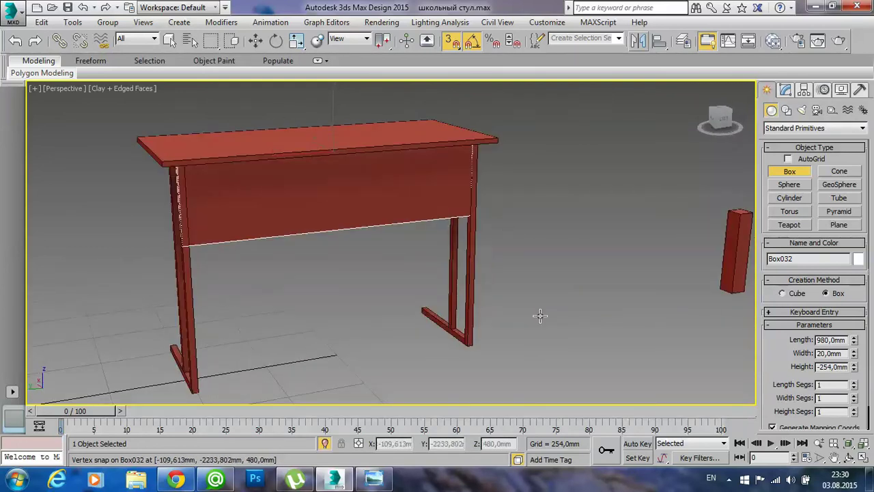
- Set the box height to 20 mm, then check the desk drawing in Photo Viewer
{"action": "double_click", "coordinate": [819, 368]}
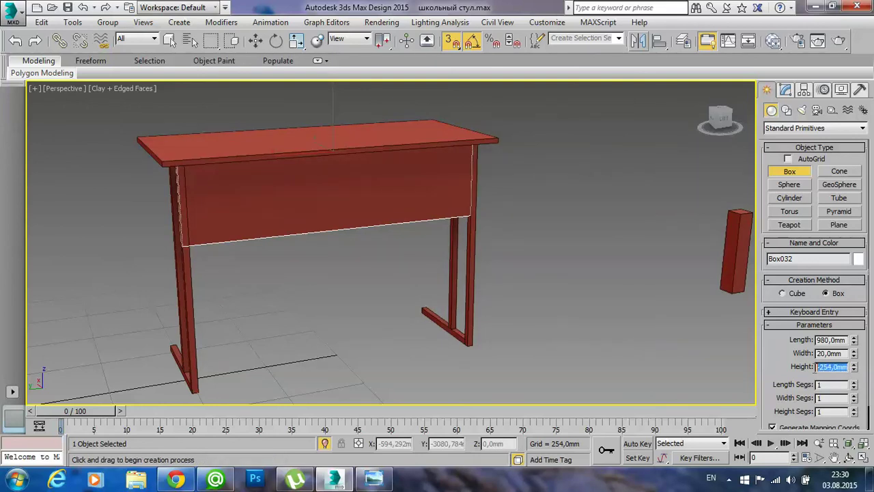
{"action": "key", "text": "BackSpace"}
{"action": "key", "text": "Return"}
{"action": "middle_click_drag", "start_coordinate": [396, 239], "coordinate": [307, 227], "text": "alt"}
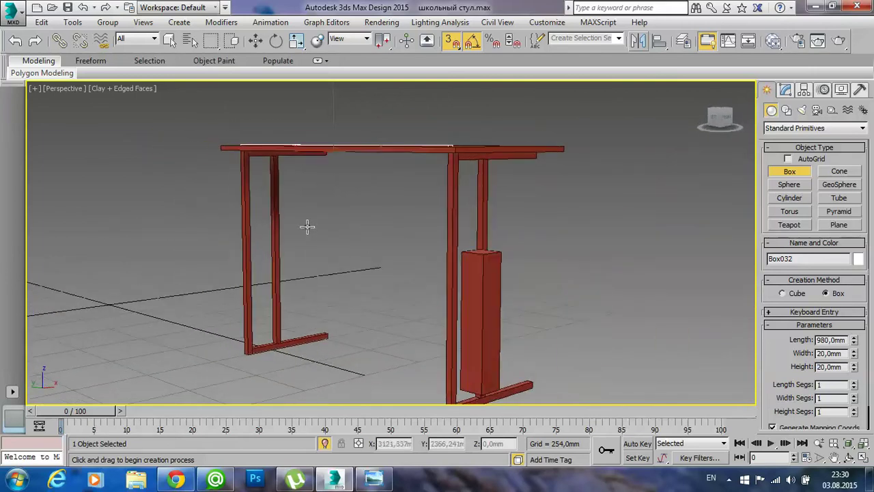
{"action": "left_click", "coordinate": [389, 481]}
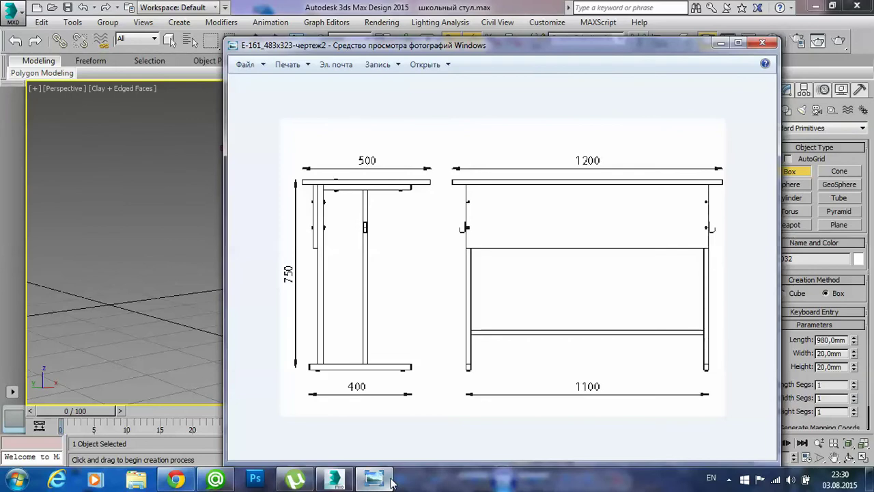
{"action": "left_click", "coordinate": [375, 480]}
{"action": "mouse_move", "coordinate": [312, 331]}
{"action": "middle_mouse_down", "text": "alt"}
{"action": "mouse_move", "coordinate": [269, 250]}
{"action": "mouse_move", "coordinate": [324, 303]}
{"action": "mouse_move", "coordinate": [318, 317]}
{"action": "middle_mouse_up", "text": "alt"}
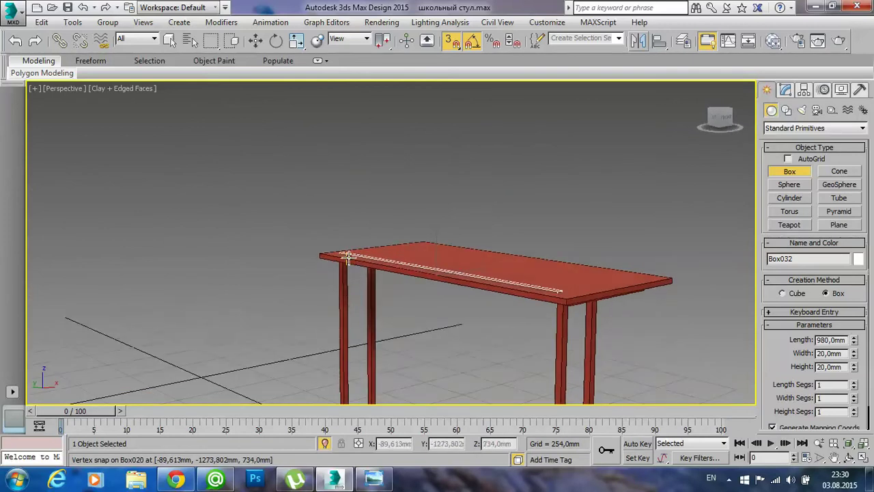
{"action": "scroll", "coordinate": [347, 256], "scroll_direction": "up", "scroll_amount": 2}
{"action": "scroll", "coordinate": [338, 258], "scroll_direction": "up", "scroll_amount": 2}
{"action": "scroll", "coordinate": [338, 257], "scroll_direction": "up", "scroll_amount": 1}
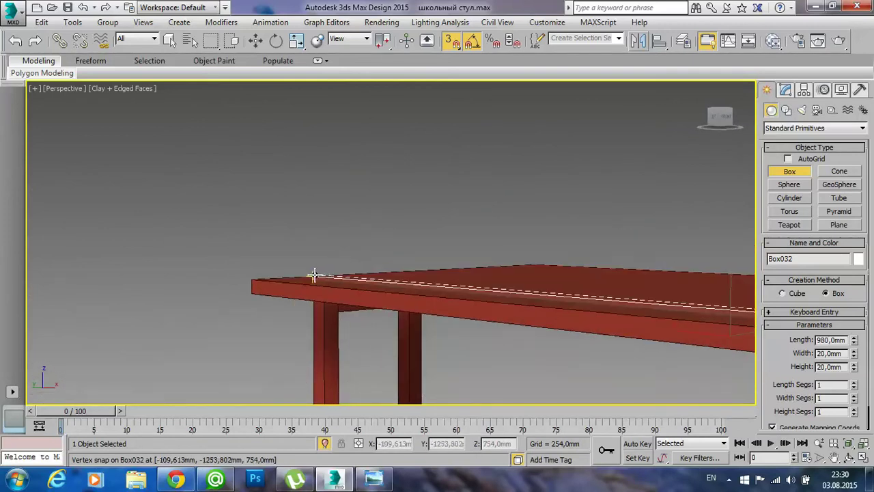
{"action": "key", "text": "w"}
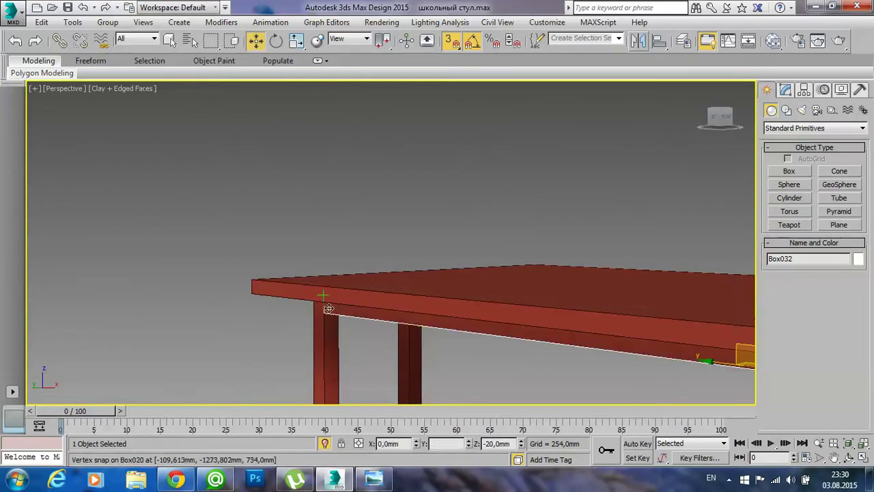
{"action": "left_click_drag", "start_coordinate": [314, 277], "coordinate": [336, 333]}
{"action": "scroll", "coordinate": [336, 312], "scroll_direction": "up", "scroll_amount": 2}
{"action": "scroll", "coordinate": [336, 312], "scroll_direction": "down", "scroll_amount": 2}
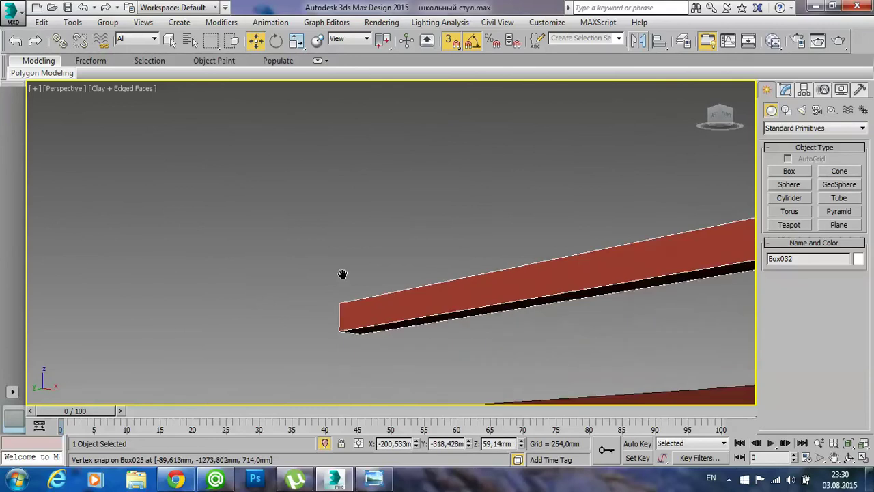
{"action": "scroll", "coordinate": [340, 287], "scroll_direction": "down", "scroll_amount": 2}
{"action": "scroll", "coordinate": [336, 287], "scroll_direction": "down", "scroll_amount": 2}
{"action": "scroll", "coordinate": [321, 308], "scroll_direction": "down", "scroll_amount": 1}
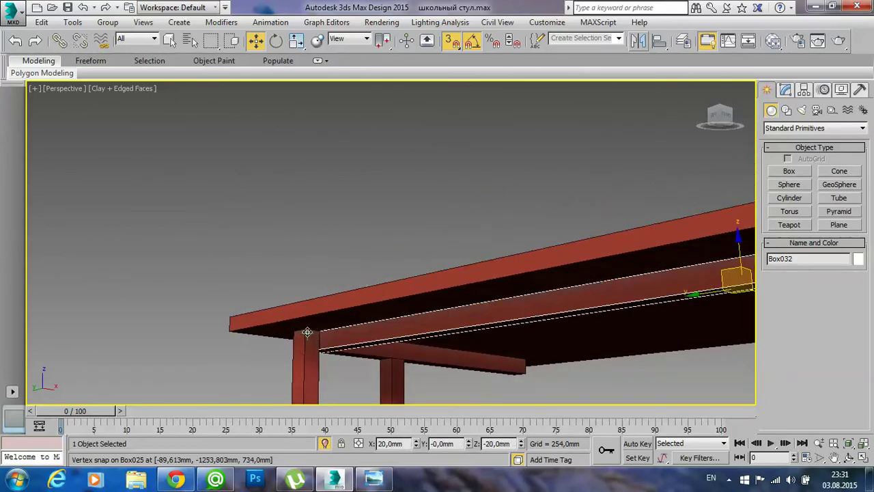
{"action": "left_click", "coordinate": [359, 242]}
{"action": "scroll", "coordinate": [359, 242], "scroll_direction": "down", "scroll_amount": 3}
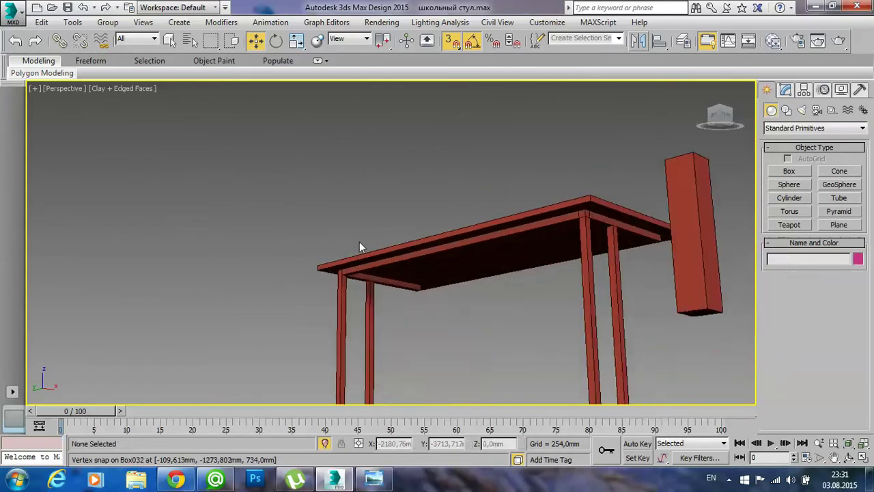
{"action": "middle_click_drag", "start_coordinate": [360, 241], "coordinate": [389, 275], "text": "alt"}
{"action": "middle_click_drag", "start_coordinate": [402, 226], "coordinate": [451, 296], "text": "alt"}
{"action": "scroll", "coordinate": [422, 235], "scroll_direction": "down", "scroll_amount": 3}
{"action": "mouse_move", "coordinate": [422, 235]}
{"action": "middle_mouse_down", "text": "alt"}
{"action": "mouse_move", "coordinate": [313, 145]}
{"action": "mouse_move", "coordinate": [428, 313]}
{"action": "middle_mouse_up", "text": "alt"}
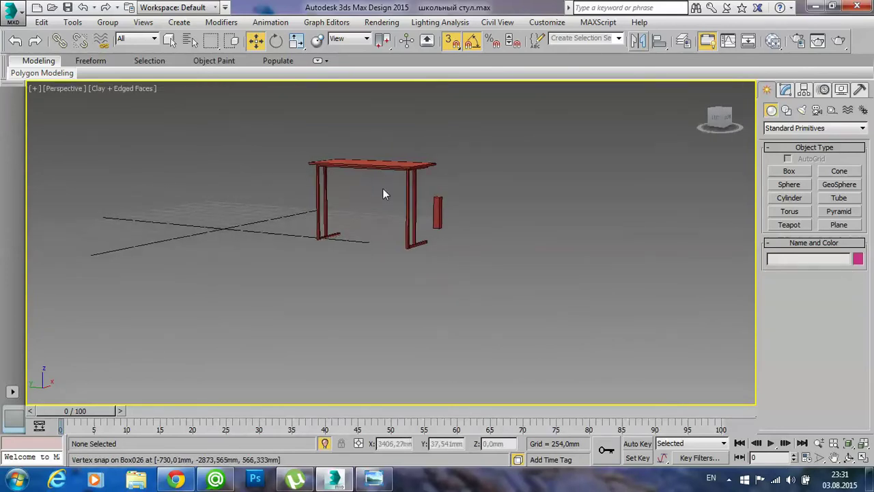
{"action": "scroll", "coordinate": [370, 173], "scroll_direction": "up", "scroll_amount": 3}
{"action": "scroll", "coordinate": [370, 173], "scroll_direction": "up", "scroll_amount": 2}
{"action": "middle_click_drag", "start_coordinate": [368, 179], "coordinate": [371, 171], "text": "alt"}
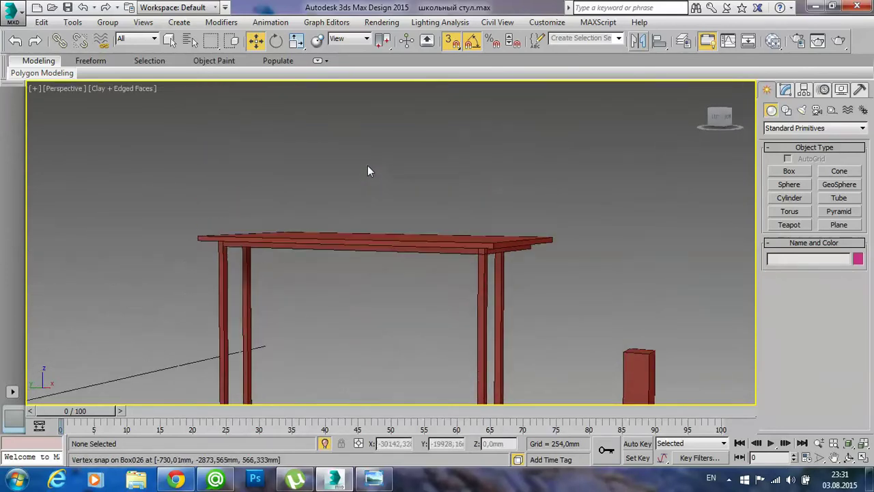
{"action": "left_click", "coordinate": [398, 250]}
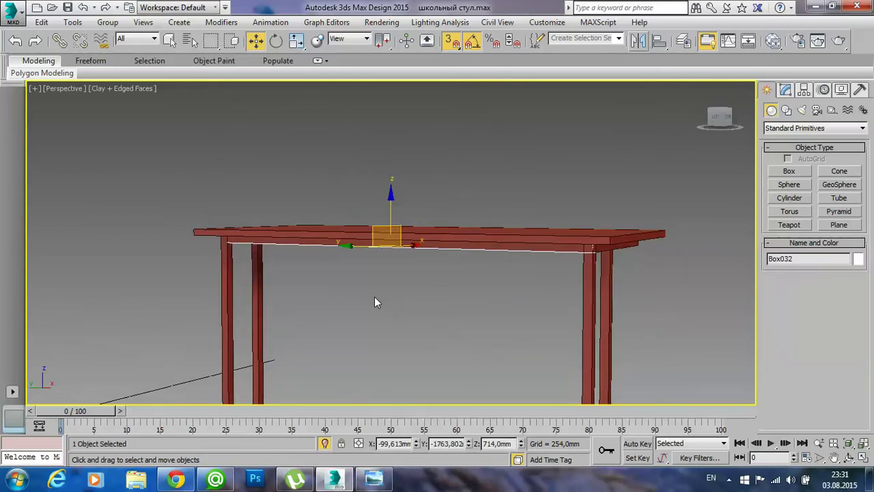
{"action": "left_click", "coordinate": [444, 309]}
{"action": "mouse_move", "coordinate": [444, 310]}
{"action": "middle_mouse_down", "text": "alt"}
{"action": "mouse_move", "coordinate": [448, 272]}
{"action": "mouse_move", "coordinate": [507, 263]}
{"action": "mouse_move", "coordinate": [532, 280]}
{"action": "mouse_move", "coordinate": [417, 334]}
{"action": "mouse_move", "coordinate": [416, 318]}
{"action": "mouse_move", "coordinate": [444, 329]}
{"action": "mouse_move", "coordinate": [407, 196]}
{"action": "mouse_move", "coordinate": [415, 223]}
{"action": "middle_mouse_up", "text": "alt"}
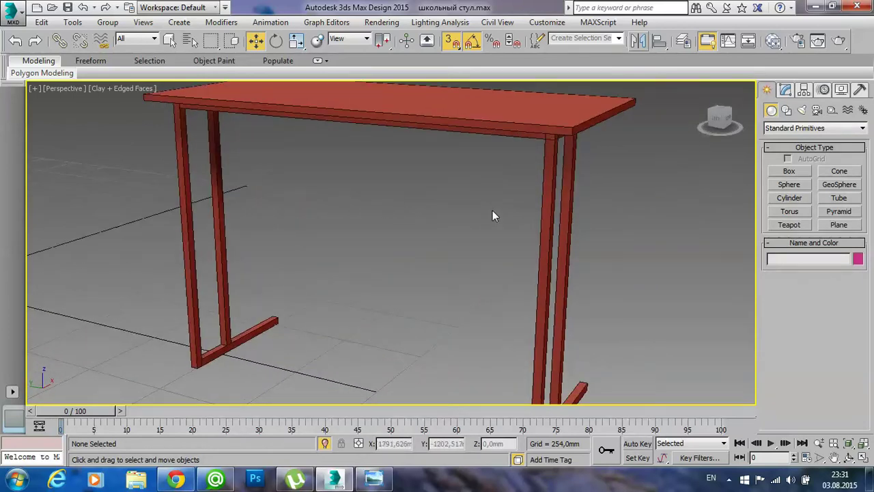
{"action": "middle_click_drag", "start_coordinate": [532, 230], "coordinate": [778, 216], "text": "alt"}
- Draw a new box snapped along the beam's corners, 1000 mm long
{"action": "left_click", "coordinate": [788, 171]}
{"action": "mouse_move", "coordinate": [303, 209]}
{"action": "middle_mouse_down", "text": "alt"}
{"action": "mouse_move", "coordinate": [259, 185]}
{"action": "mouse_move", "coordinate": [274, 180]}
{"action": "mouse_move", "coordinate": [291, 218]}
{"action": "mouse_move", "coordinate": [289, 188]}
{"action": "mouse_move", "coordinate": [203, 148]}
{"action": "middle_mouse_up", "text": "alt"}
{"action": "mouse_move", "coordinate": [190, 120]}
{"action": "left_mouse_down"}
{"action": "mouse_move", "coordinate": [599, 122]}
{"action": "mouse_move", "coordinate": [602, 111]}
{"action": "left_mouse_up"}
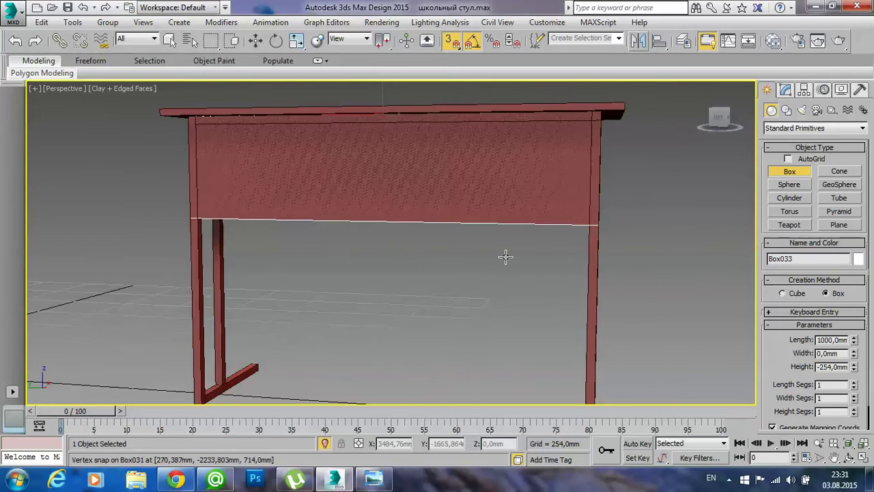
{"action": "left_click", "coordinate": [456, 212]}
{"action": "mouse_move", "coordinate": [456, 212]}
{"action": "middle_mouse_down", "text": "alt"}
{"action": "mouse_move", "coordinate": [360, 218]}
{"action": "mouse_move", "coordinate": [406, 238]}
{"action": "middle_mouse_up", "text": "alt"}
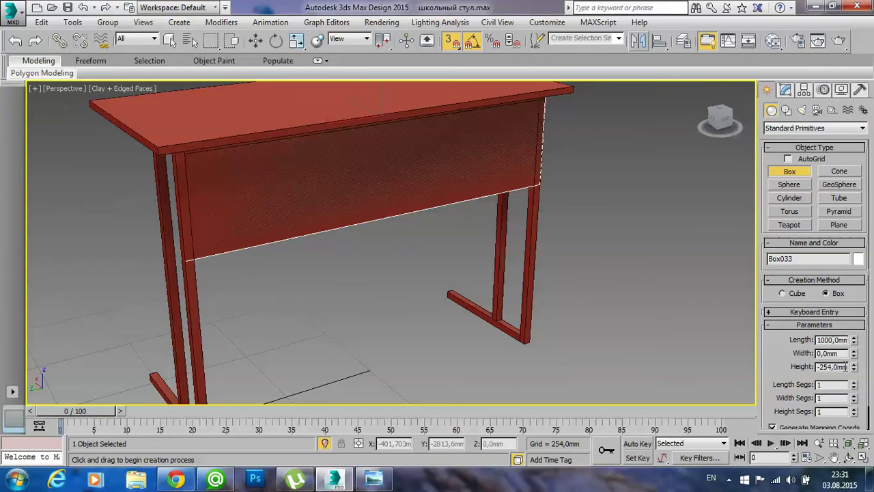
- Set the new box's Height to 254 and Width to 16 in Parameters
{"action": "left_click_drag", "start_coordinate": [846, 366], "coordinate": [807, 363]}
{"action": "key", "text": "BackSpace"}
{"action": "type", "text": "2"}
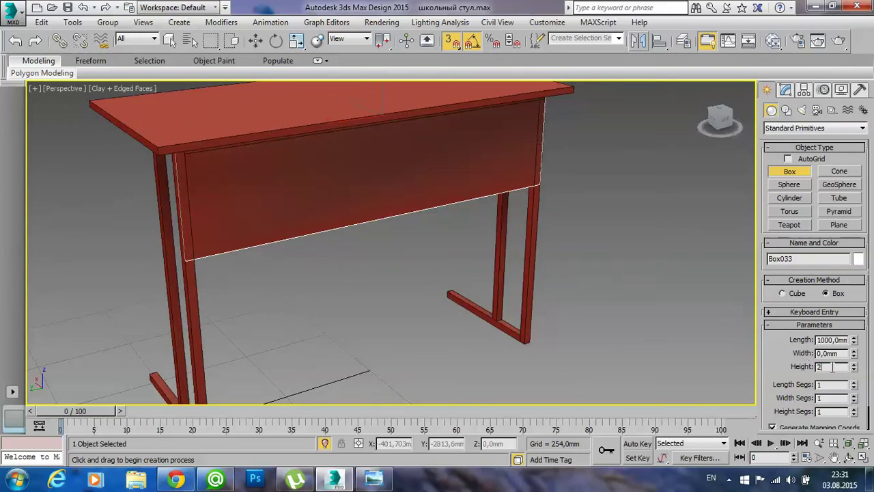
{"action": "left_click", "coordinate": [838, 353]}
{"action": "left_click_drag", "start_coordinate": [837, 367], "coordinate": [800, 369]}
{"action": "type", "text": "254"}
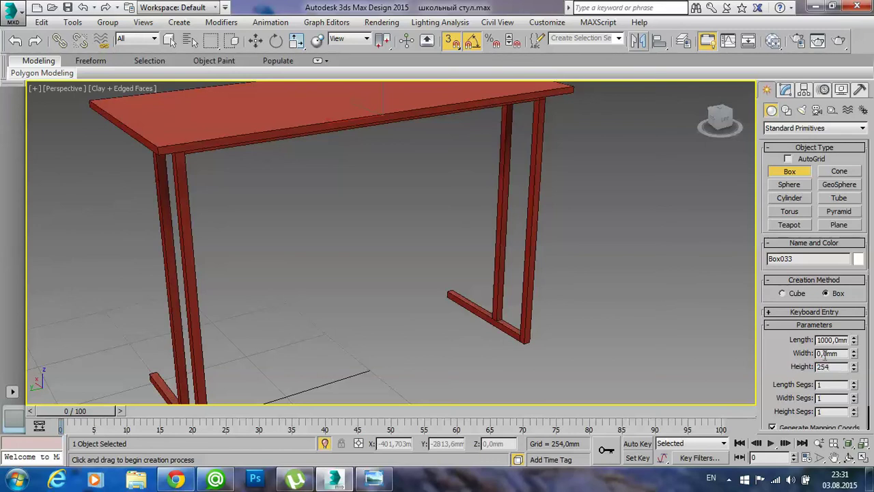
{"action": "key", "text": "Return"}
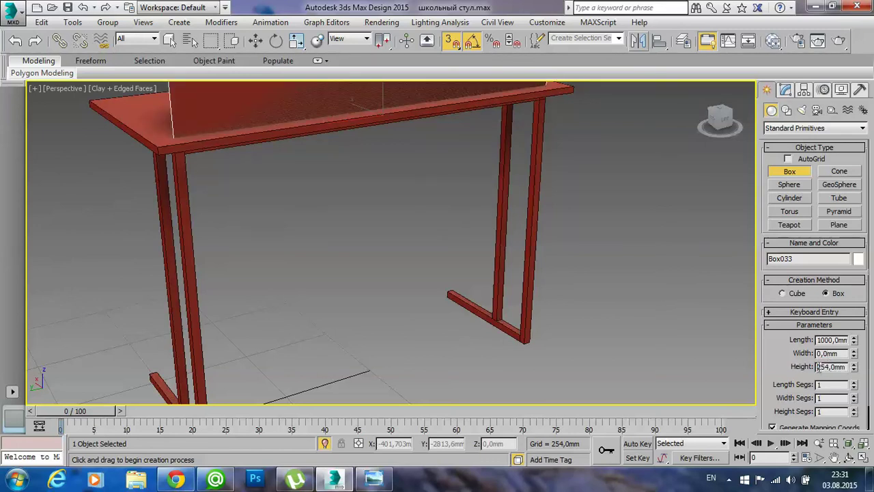
{"action": "left_click_drag", "start_coordinate": [842, 353], "coordinate": [806, 353]}
{"action": "type", "text": "16"}
{"action": "key", "text": "Return"}
- Move the panel under the tabletop, snapped to the leg corner
{"action": "mouse_move", "coordinate": [348, 201]}
{"action": "middle_mouse_down", "text": "alt"}
{"action": "mouse_move", "coordinate": [385, 266]}
{"action": "mouse_move", "coordinate": [362, 255]}
{"action": "mouse_move", "coordinate": [402, 199]}
{"action": "mouse_move", "coordinate": [420, 200]}
{"action": "mouse_move", "coordinate": [367, 117]}
{"action": "middle_mouse_up", "text": "alt"}
{"action": "key", "text": "w"}
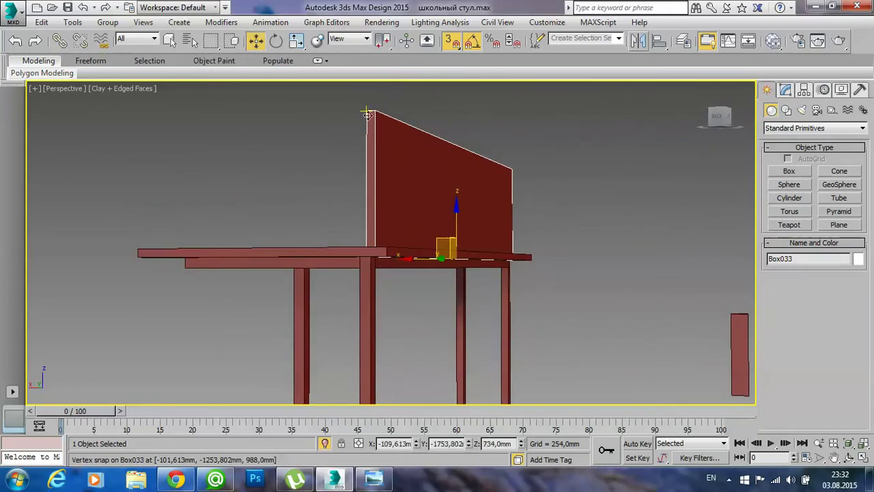
{"action": "left_click_drag", "start_coordinate": [366, 112], "coordinate": [299, 167]}
{"action": "scroll", "coordinate": [403, 197], "scroll_direction": "up", "scroll_amount": 3}
{"action": "scroll", "coordinate": [375, 234], "scroll_direction": "down", "scroll_amount": 1}
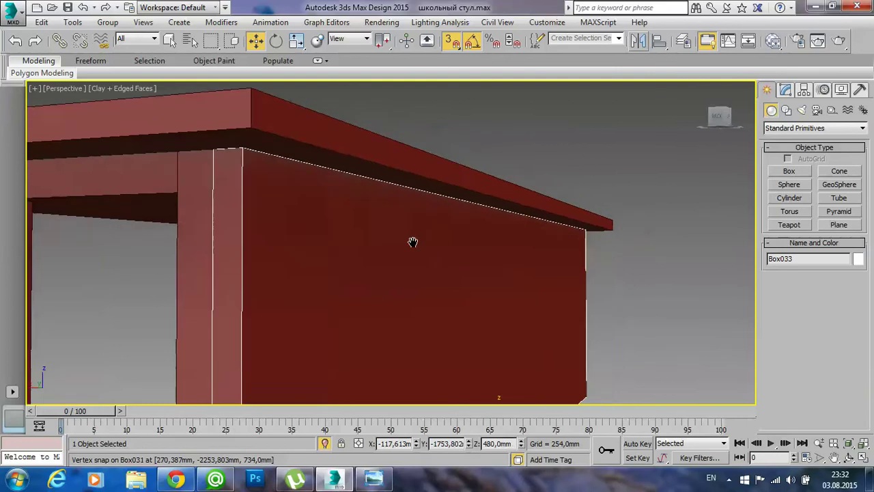
{"action": "scroll", "coordinate": [412, 242], "scroll_direction": "down", "scroll_amount": 4}
{"action": "scroll", "coordinate": [478, 287], "scroll_direction": "down", "scroll_amount": 2}
{"action": "mouse_move", "coordinate": [495, 291]}
{"action": "middle_mouse_down", "text": "alt"}
{"action": "mouse_move", "coordinate": [352, 295]}
{"action": "mouse_move", "coordinate": [347, 306]}
{"action": "mouse_move", "coordinate": [511, 318]}
{"action": "mouse_move", "coordinate": [480, 297]}
{"action": "mouse_move", "coordinate": [476, 241]}
{"action": "mouse_move", "coordinate": [472, 275]}
{"action": "middle_mouse_up", "text": "alt"}
{"action": "left_click", "coordinate": [501, 313]}
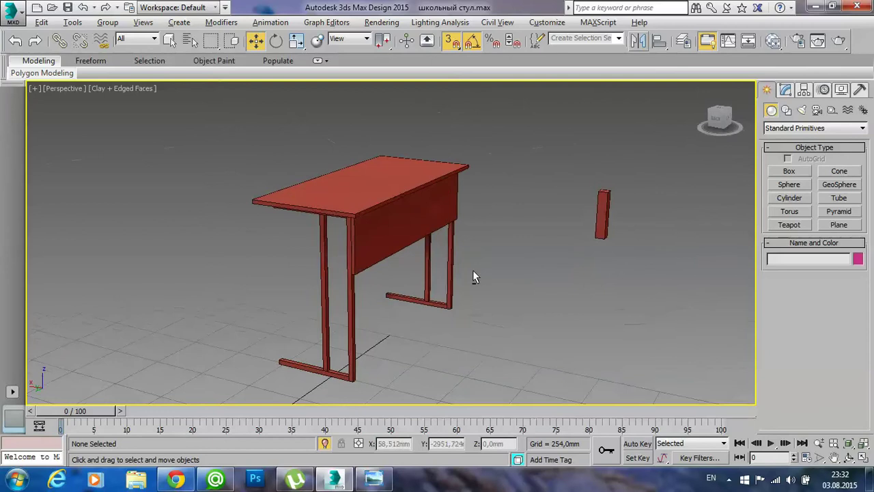
{"action": "left_click", "coordinate": [391, 481]}
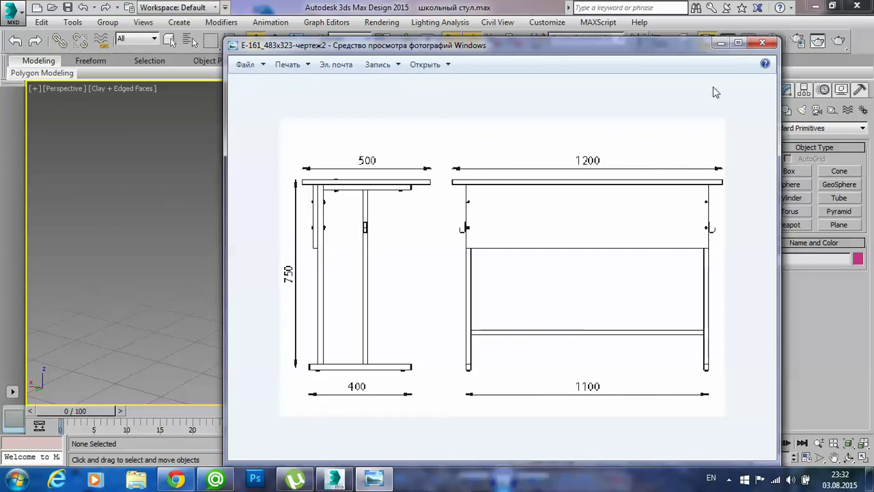
{"action": "left_click", "coordinate": [722, 45]}
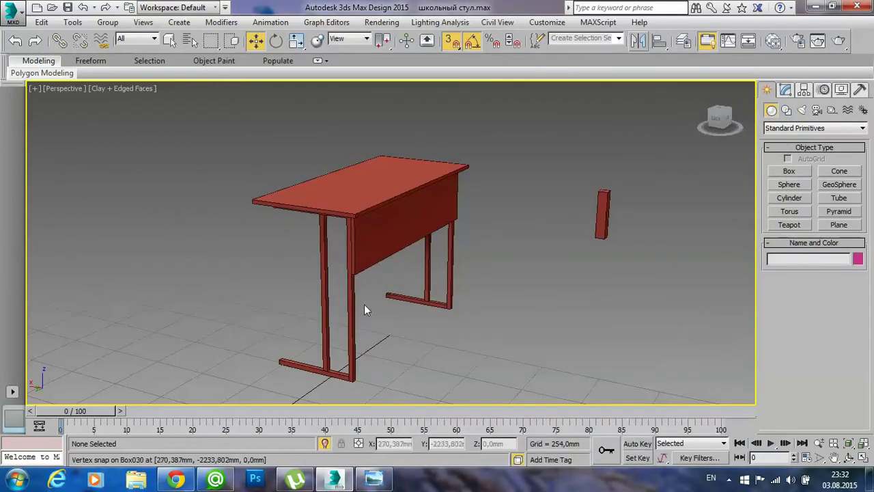
{"action": "middle_click_drag", "start_coordinate": [394, 308], "coordinate": [268, 292], "text": "alt"}
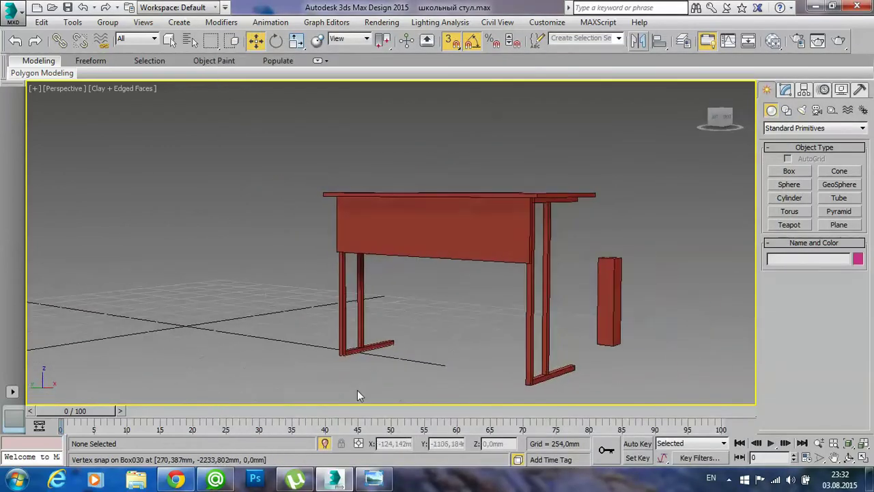
{"action": "left_click", "coordinate": [374, 479]}
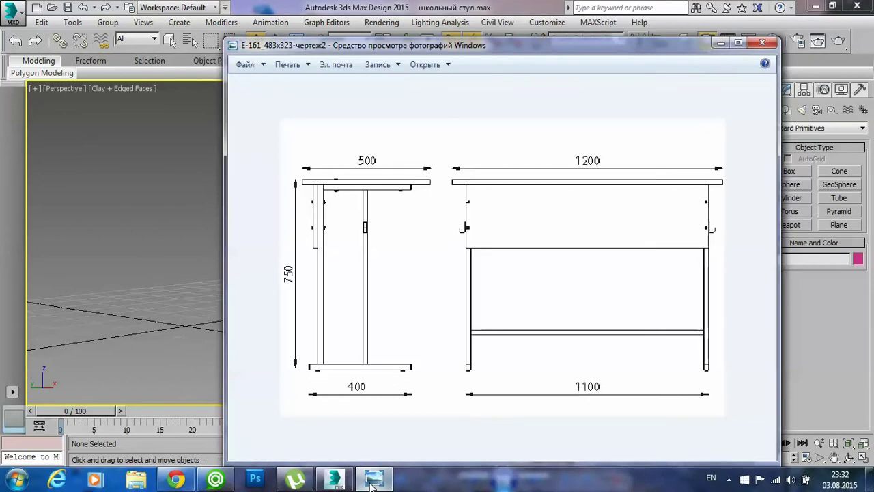
{"action": "left_click", "coordinate": [373, 481]}
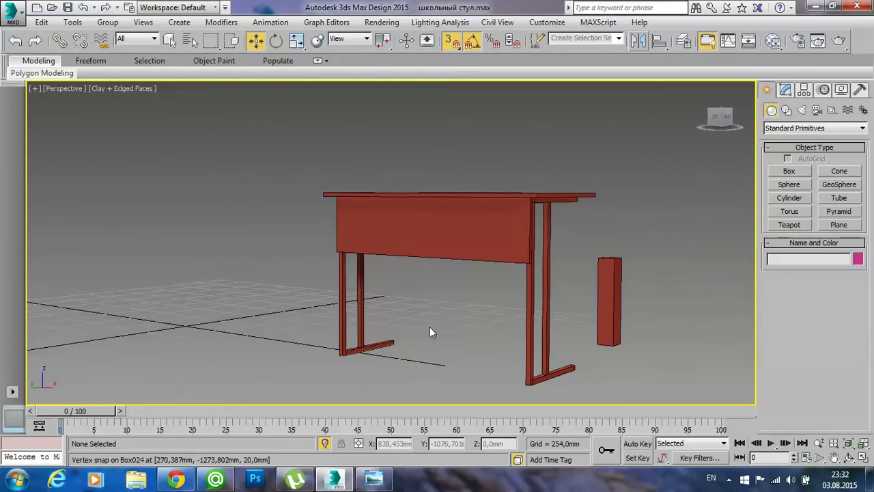
- Shift-drag the beam Box032 down the Z axis to create crossbar Box034 near the floor
{"action": "middle_click_drag", "start_coordinate": [442, 310], "coordinate": [452, 304]}
{"action": "mouse_move", "coordinate": [491, 340]}
{"action": "middle_mouse_down", "text": "alt"}
{"action": "mouse_move", "coordinate": [403, 341]}
{"action": "mouse_move", "coordinate": [361, 274]}
{"action": "middle_mouse_up", "text": "alt"}
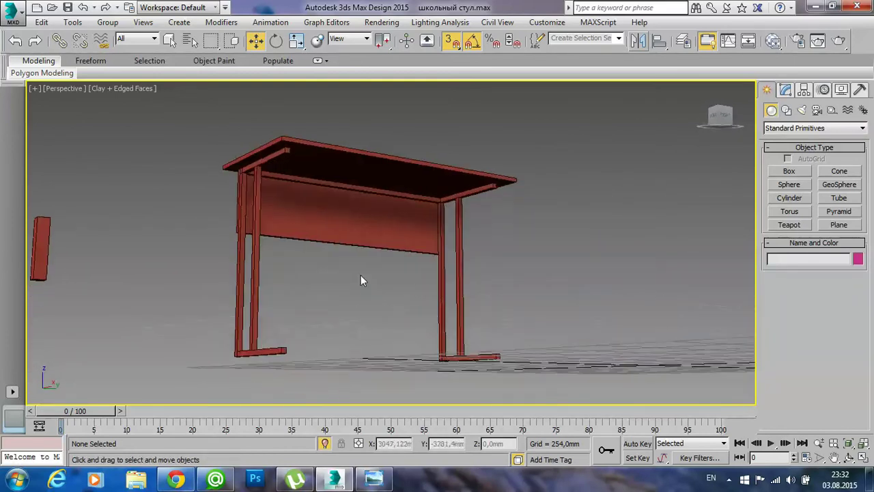
{"action": "left_click", "coordinate": [385, 193]}
{"action": "middle_click_drag", "start_coordinate": [385, 193], "coordinate": [372, 309], "text": "alt"}
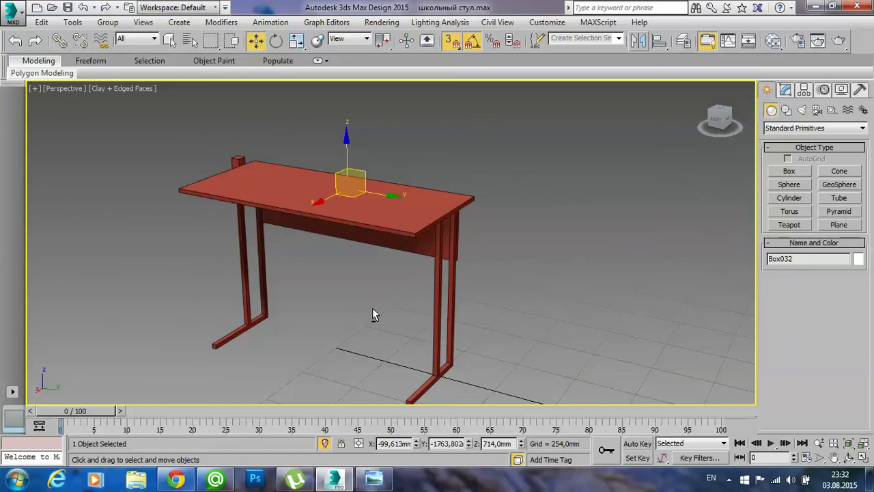
{"action": "middle_click_drag", "start_coordinate": [372, 287], "coordinate": [357, 256], "text": "alt"}
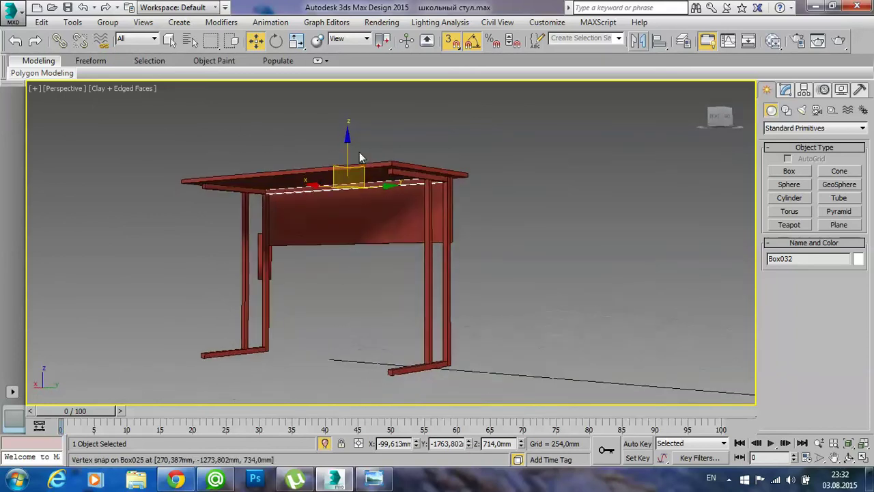
{"action": "left_click_drag", "start_coordinate": [348, 145], "coordinate": [349, 276]}
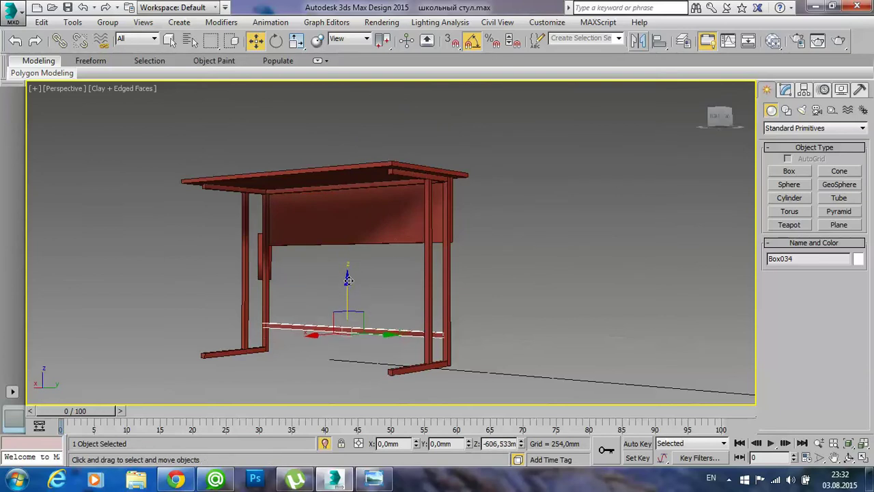
{"action": "left_click", "coordinate": [448, 293]}
{"action": "left_click", "coordinate": [510, 331]}
{"action": "mouse_move", "coordinate": [510, 331]}
{"action": "middle_mouse_down", "text": "alt"}
{"action": "mouse_move", "coordinate": [502, 317]}
{"action": "mouse_move", "coordinate": [350, 339]}
{"action": "mouse_move", "coordinate": [388, 334]}
{"action": "mouse_move", "coordinate": [359, 341]}
{"action": "mouse_move", "coordinate": [271, 338]}
{"action": "mouse_move", "coordinate": [296, 304]}
{"action": "mouse_move", "coordinate": [304, 334]}
{"action": "mouse_move", "coordinate": [281, 342]}
{"action": "middle_mouse_up", "text": "alt"}
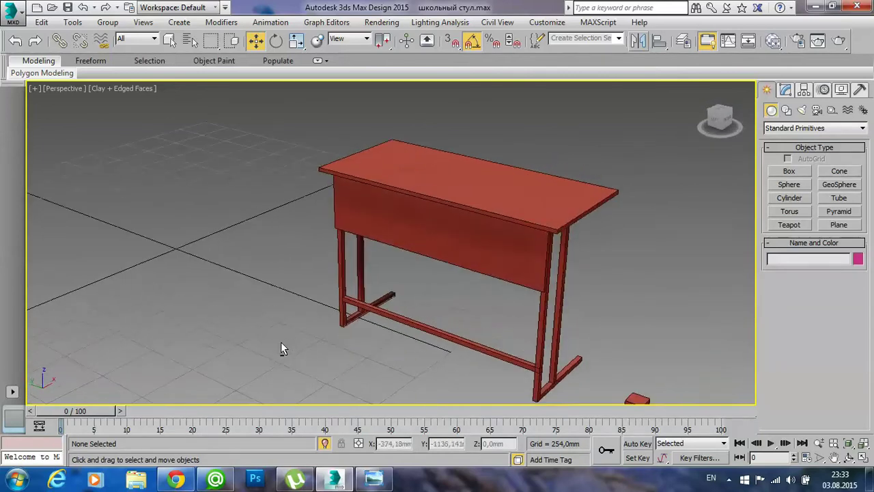
- Compare the desk with the reference drawing and orbit to a three-quarter view
{"action": "mouse_move", "coordinate": [374, 479]}
{"action": "left_click", "coordinate": [385, 484]}
{"action": "left_click", "coordinate": [385, 484]}
{"action": "mouse_move", "coordinate": [479, 358]}
{"action": "middle_mouse_down", "text": "alt"}
{"action": "mouse_move", "coordinate": [515, 349]}
{"action": "mouse_move", "coordinate": [492, 335]}
{"action": "mouse_move", "coordinate": [522, 332]}
{"action": "mouse_move", "coordinate": [469, 335]}
{"action": "middle_mouse_up", "text": "alt"}
{"action": "scroll", "coordinate": [468, 335], "scroll_direction": "up", "scroll_amount": 5}
{"action": "middle_click_drag", "start_coordinate": [328, 319], "coordinate": [334, 318]}
{"action": "mouse_move", "coordinate": [326, 273]}
{"action": "middle_mouse_down", "text": "alt"}
{"action": "mouse_move", "coordinate": [274, 290]}
{"action": "mouse_move", "coordinate": [186, 284]}
{"action": "mouse_move", "coordinate": [148, 266]}
{"action": "mouse_move", "coordinate": [248, 353]}
{"action": "middle_mouse_up", "text": "alt"}
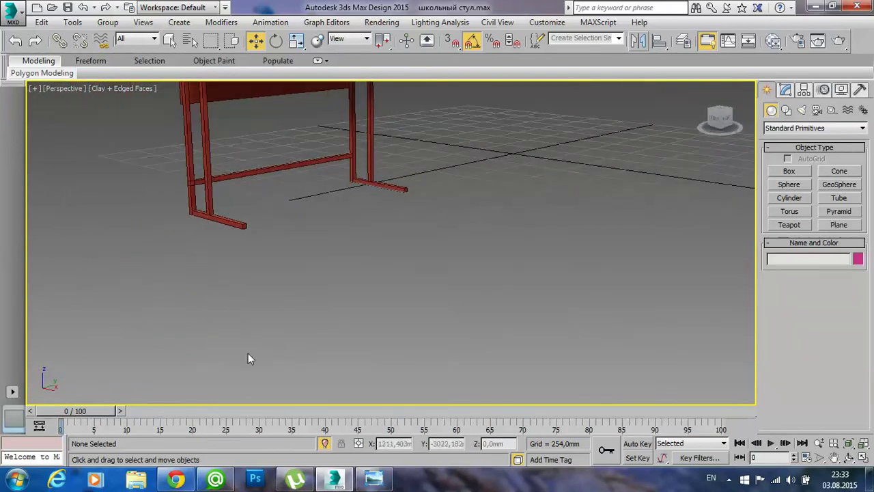
- Turn off Isolate Selection to show the chair and box, then restore four viewports
{"action": "left_click", "coordinate": [325, 443]}
{"action": "mouse_move", "coordinate": [384, 288]}
{"action": "middle_mouse_down", "text": "alt"}
{"action": "mouse_move", "coordinate": [400, 272]}
{"action": "mouse_move", "coordinate": [477, 265]}
{"action": "mouse_move", "coordinate": [534, 242]}
{"action": "mouse_move", "coordinate": [494, 273]}
{"action": "middle_mouse_up", "text": "alt"}
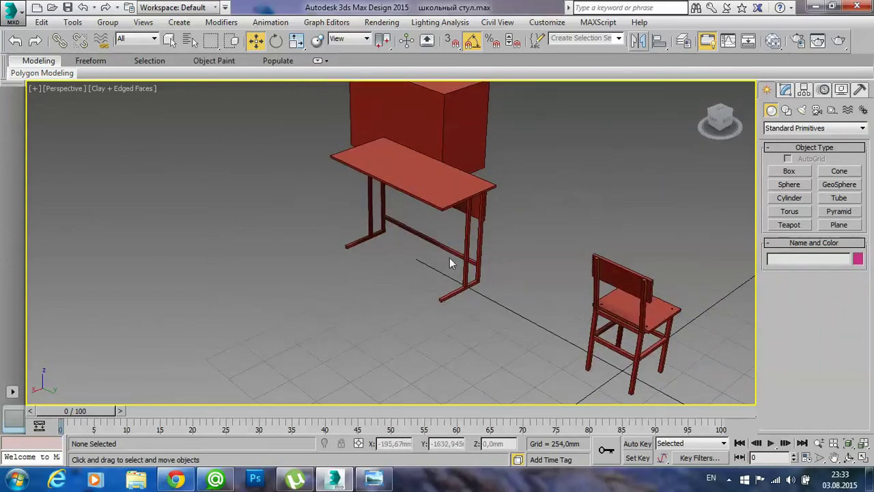
{"action": "mouse_move", "coordinate": [526, 258]}
{"action": "middle_mouse_down", "text": "alt"}
{"action": "mouse_move", "coordinate": [390, 276]}
{"action": "mouse_move", "coordinate": [374, 237]}
{"action": "mouse_move", "coordinate": [456, 228]}
{"action": "mouse_move", "coordinate": [382, 273]}
{"action": "mouse_move", "coordinate": [276, 251]}
{"action": "mouse_move", "coordinate": [330, 263]}
{"action": "middle_mouse_up", "text": "alt"}
{"action": "middle_click_drag", "start_coordinate": [377, 291], "coordinate": [428, 274], "text": "alt"}
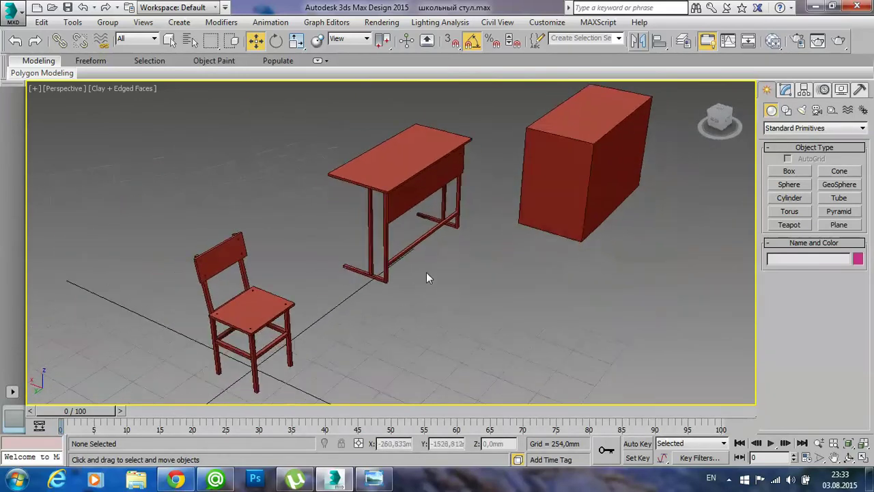
{"action": "key", "text": "alt+w"}
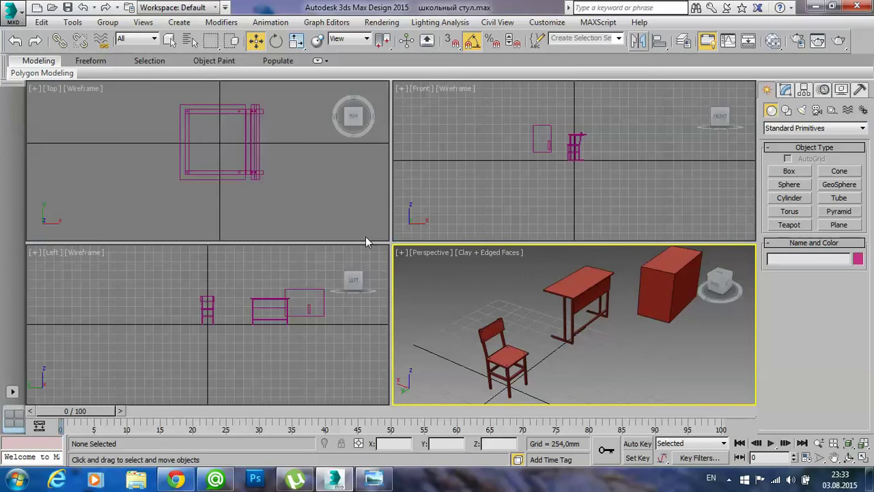
- Toggle the side and Perspective views between maximized and four-view layouts
{"action": "middle_click_drag", "start_coordinate": [286, 322], "coordinate": [271, 321]}
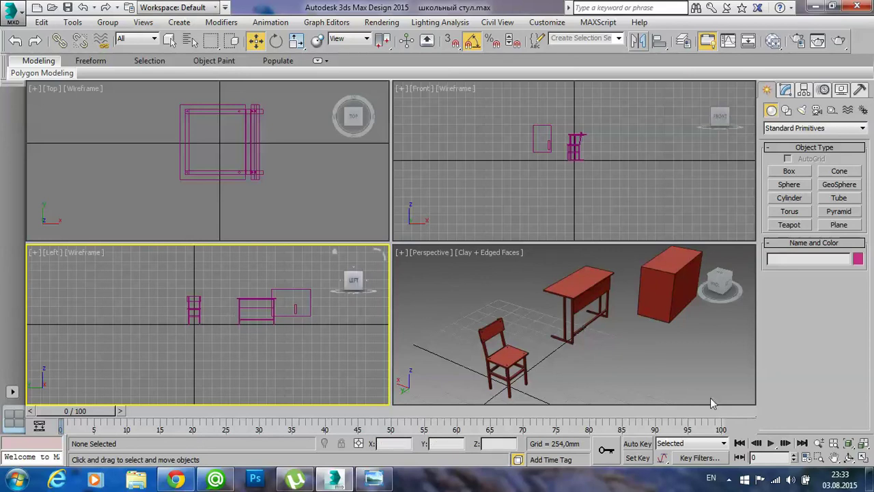
{"action": "left_click", "coordinate": [864, 461]}
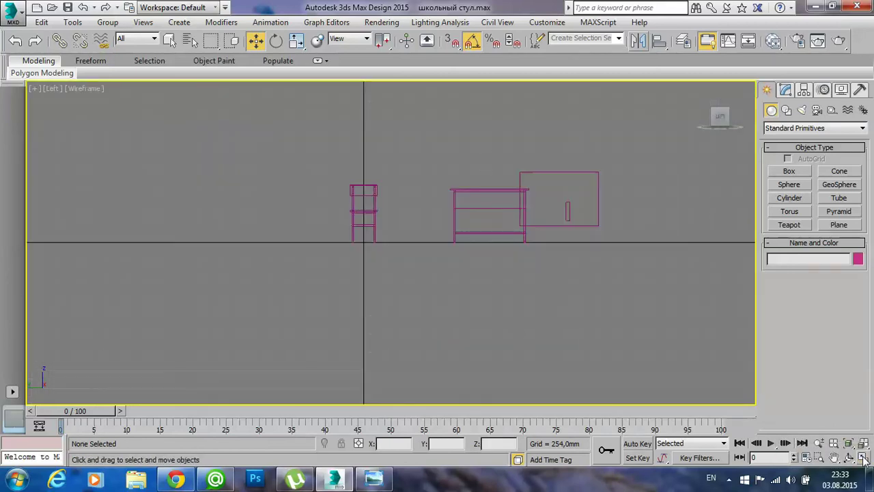
{"action": "left_click", "coordinate": [864, 460]}
{"action": "left_click", "coordinate": [864, 460]}
{"action": "left_click", "coordinate": [864, 461]}
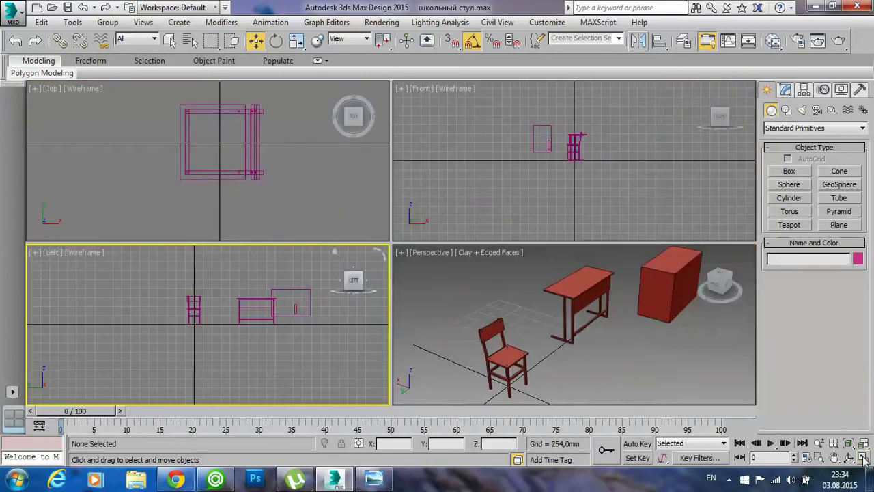
{"action": "left_click", "coordinate": [597, 350]}
{"action": "key", "text": "alt+w"}
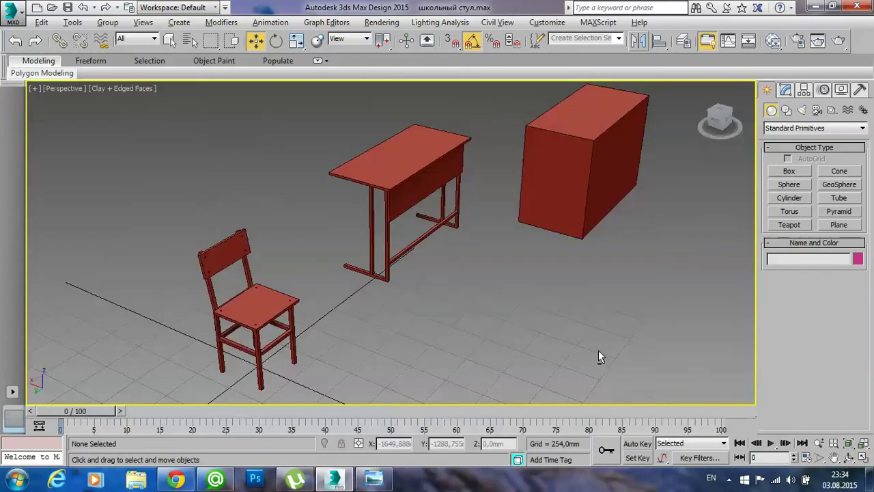
{"action": "key", "text": "alt+w"}
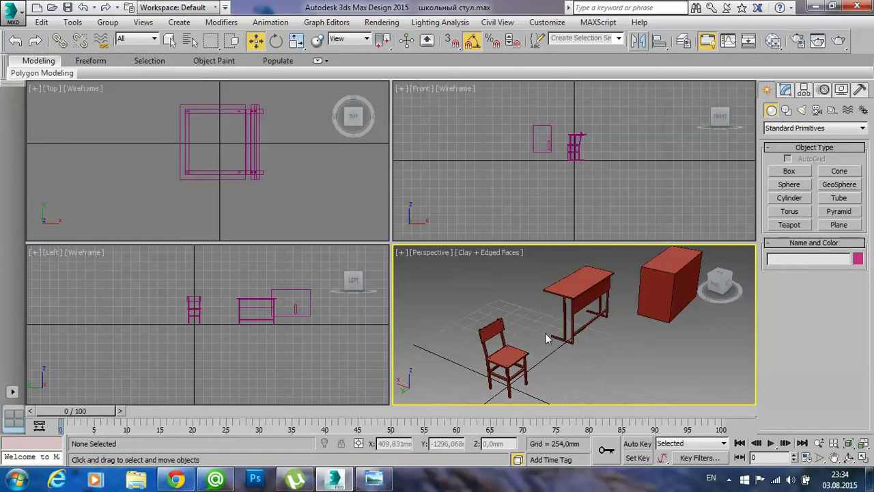
- Maximize the Left viewport and zoom in on the desk's side profile
{"action": "left_click", "coordinate": [224, 341]}
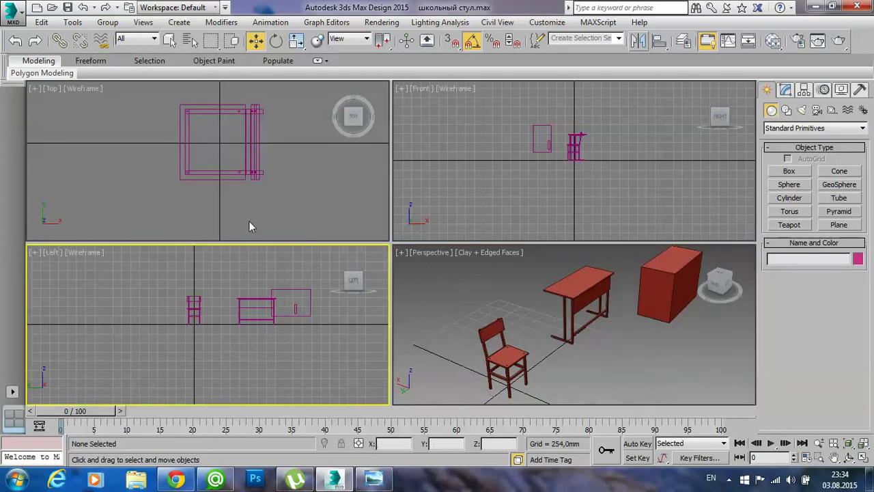
{"action": "left_click", "coordinate": [256, 216]}
{"action": "left_click", "coordinate": [558, 175]}
{"action": "left_click", "coordinate": [230, 355]}
{"action": "key", "text": "alt+w"}
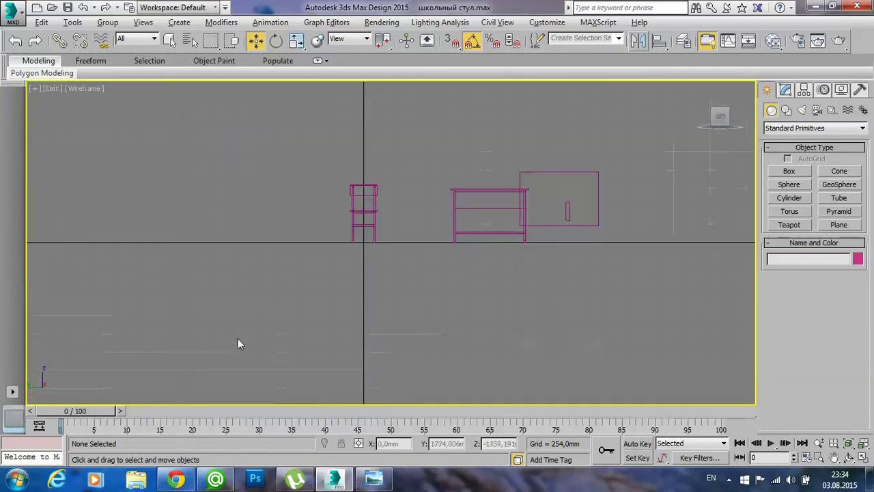
{"action": "middle_click_drag", "start_coordinate": [407, 248], "coordinate": [303, 316]}
{"action": "scroll", "coordinate": [359, 270], "scroll_direction": "up", "scroll_amount": 5}
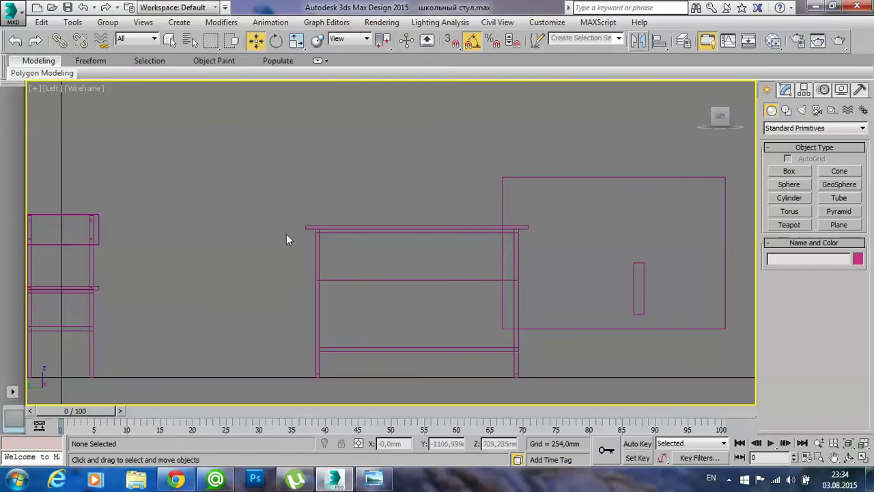
- Pick the Line shape tool, frame the side leg, and check the reference drawing
{"action": "left_click", "coordinate": [787, 111]}
{"action": "left_click", "coordinate": [789, 184]}
{"action": "middle_click_drag", "start_coordinate": [395, 264], "coordinate": [455, 238]}
{"action": "scroll", "coordinate": [387, 250], "scroll_direction": "up", "scroll_amount": 2}
{"action": "scroll", "coordinate": [389, 248], "scroll_direction": "up", "scroll_amount": 2}
{"action": "middle_click_drag", "start_coordinate": [445, 198], "coordinate": [396, 246]}
{"action": "left_click", "coordinate": [377, 480]}
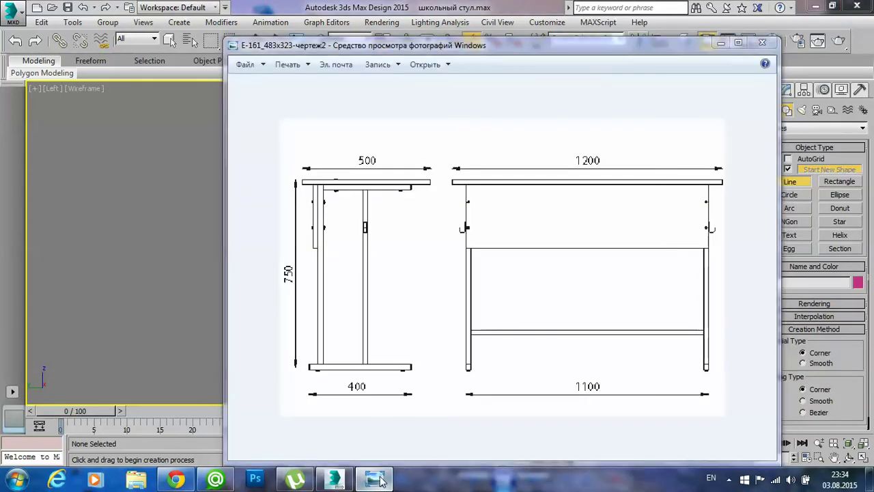
{"action": "left_click", "coordinate": [377, 481]}
{"action": "middle_click_drag", "start_coordinate": [357, 307], "coordinate": [369, 266]}
{"action": "scroll", "coordinate": [369, 265], "scroll_direction": "up", "scroll_amount": 2}
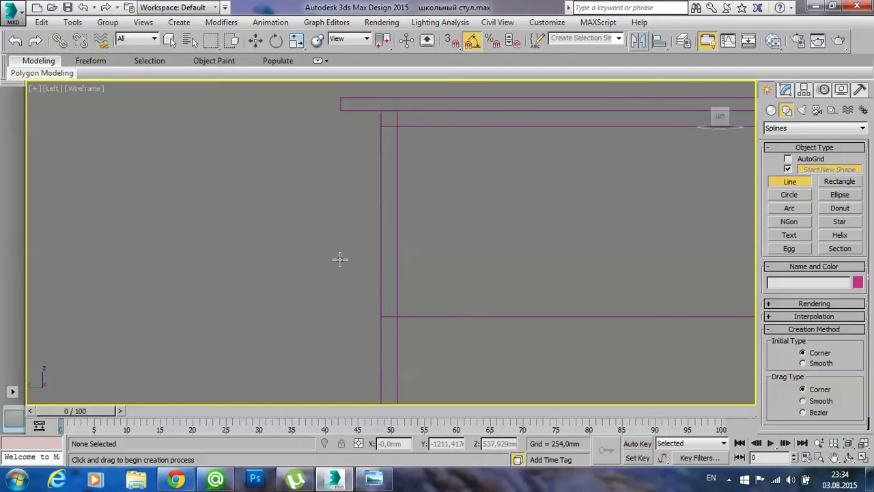
- Place three points beside the leg to draw the bent hook line Line001
{"action": "left_click", "coordinate": [379, 206]}
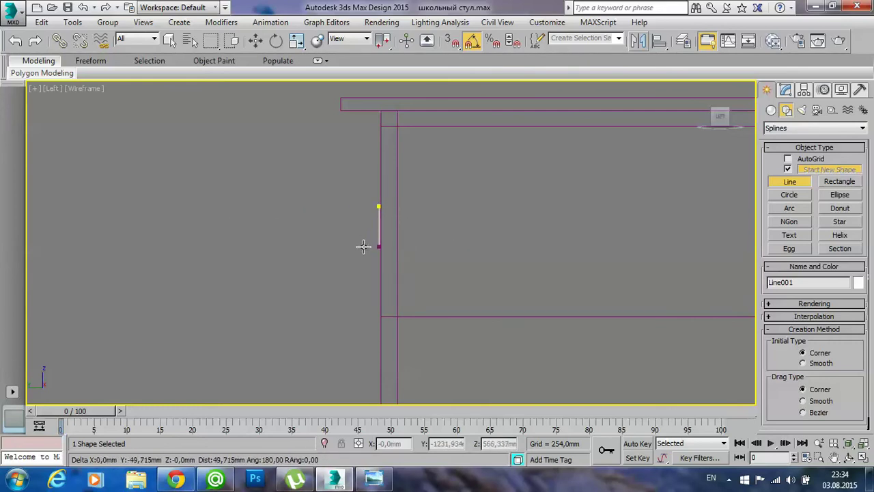
{"action": "left_click", "coordinate": [363, 245]}
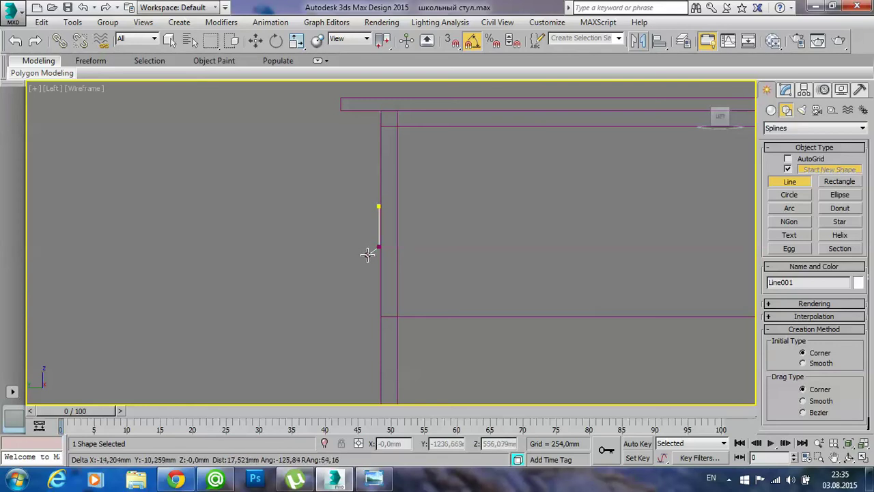
{"action": "left_click", "coordinate": [369, 255]}
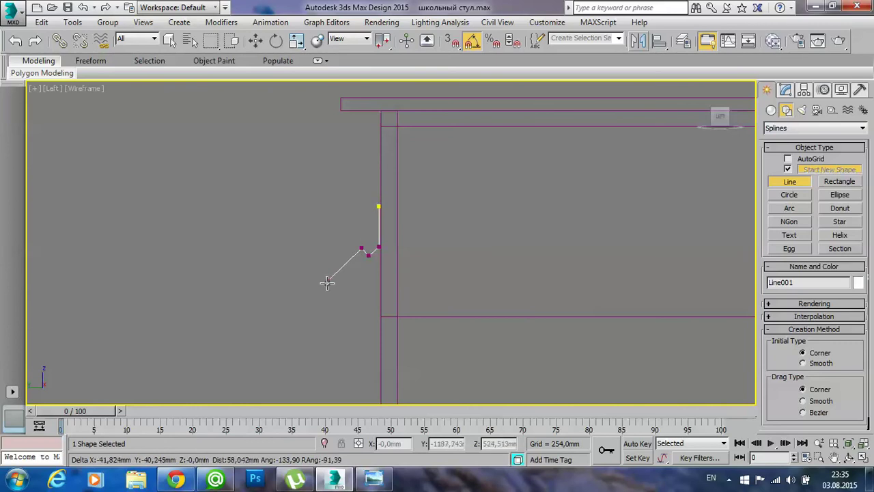
{"action": "right_click", "coordinate": [336, 268]}
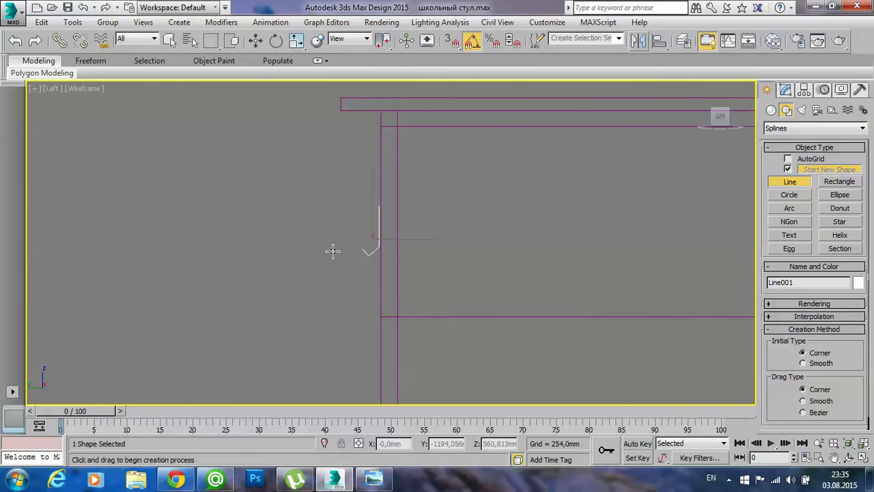
{"action": "scroll", "coordinate": [441, 270], "scroll_direction": "up", "scroll_amount": 2}
{"action": "scroll", "coordinate": [362, 253], "scroll_direction": "up", "scroll_amount": 3}
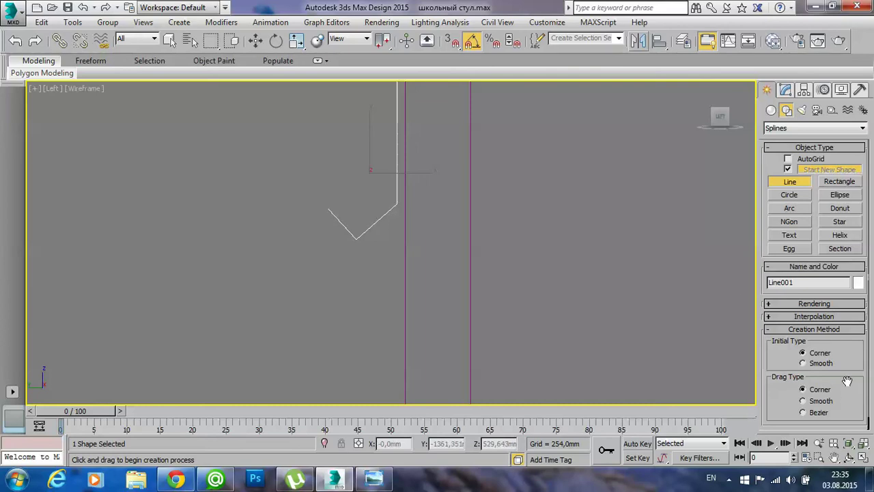
{"action": "scroll", "coordinate": [843, 386], "scroll_direction": "down", "scroll_amount": 1}
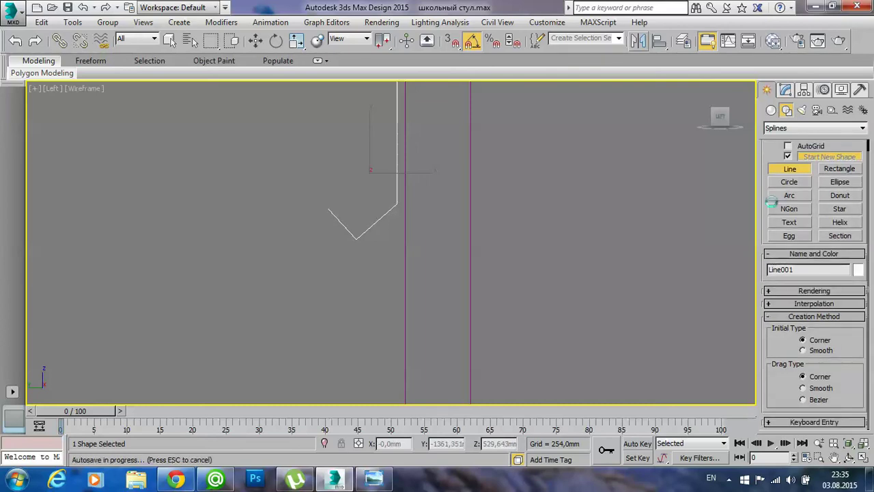
{"action": "left_click", "coordinate": [785, 92]}
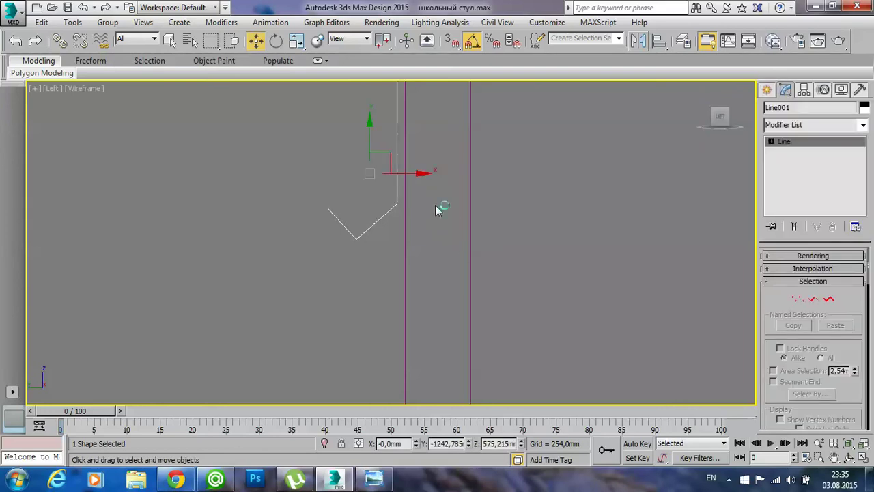
- In Vertex mode, fillet the hook's two corner vertices to about 26 mm
{"action": "left_click", "coordinate": [798, 300]}
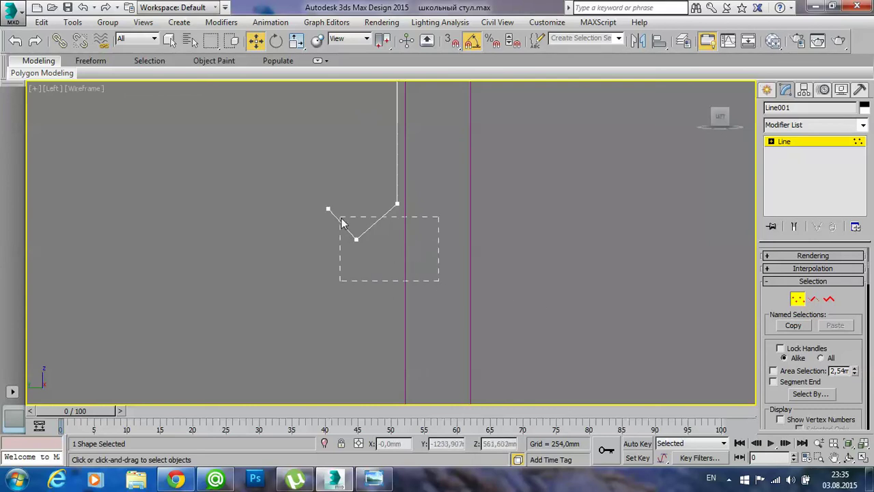
{"action": "left_click_drag", "start_coordinate": [341, 215], "coordinate": [350, 179]}
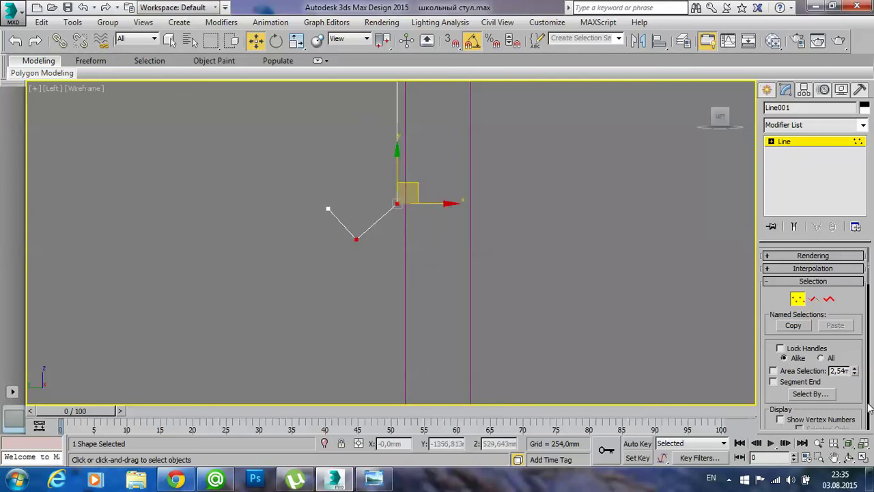
{"action": "scroll", "coordinate": [845, 360], "scroll_direction": "down", "scroll_amount": 1}
{"action": "scroll", "coordinate": [845, 360], "scroll_direction": "down", "scroll_amount": 4}
{"action": "scroll", "coordinate": [840, 335], "scroll_direction": "down", "scroll_amount": 4}
{"action": "scroll", "coordinate": [830, 300], "scroll_direction": "down", "scroll_amount": 1}
{"action": "scroll", "coordinate": [826, 285], "scroll_direction": "down", "scroll_amount": 1}
{"action": "left_click_drag", "start_coordinate": [827, 286], "coordinate": [809, 152]}
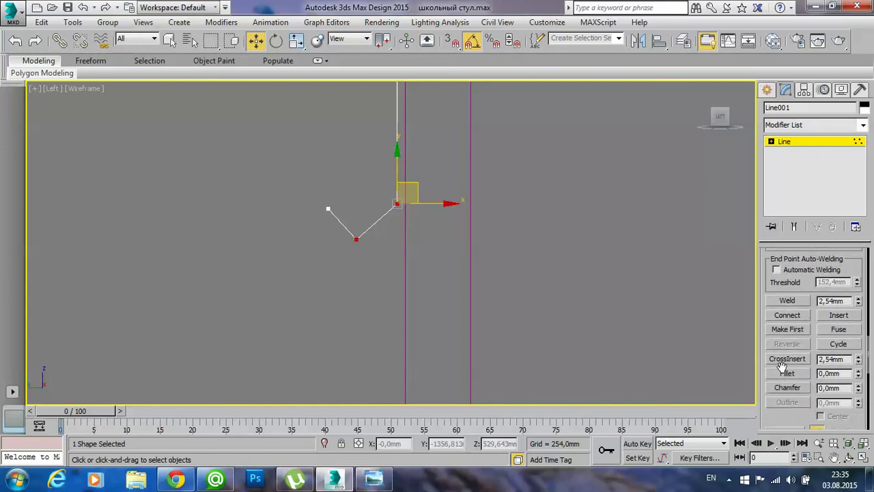
{"action": "left_click", "coordinate": [786, 374]}
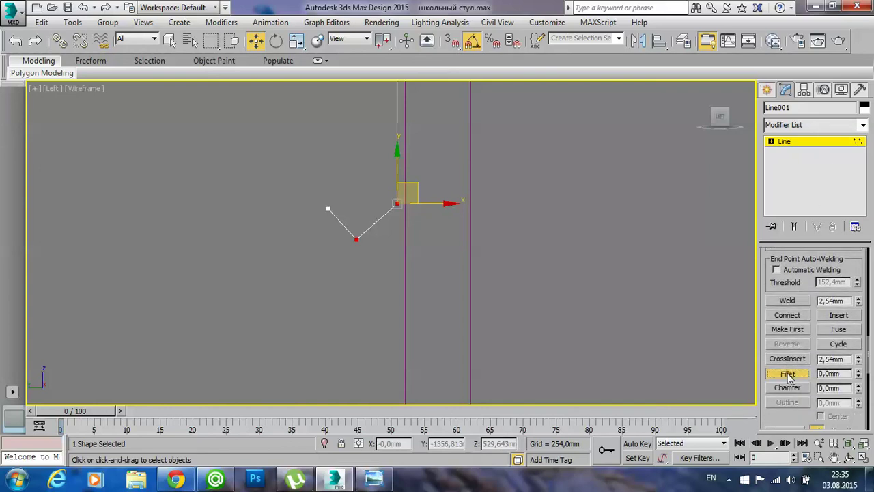
{"action": "left_click_drag", "start_coordinate": [358, 232], "coordinate": [384, 155]}
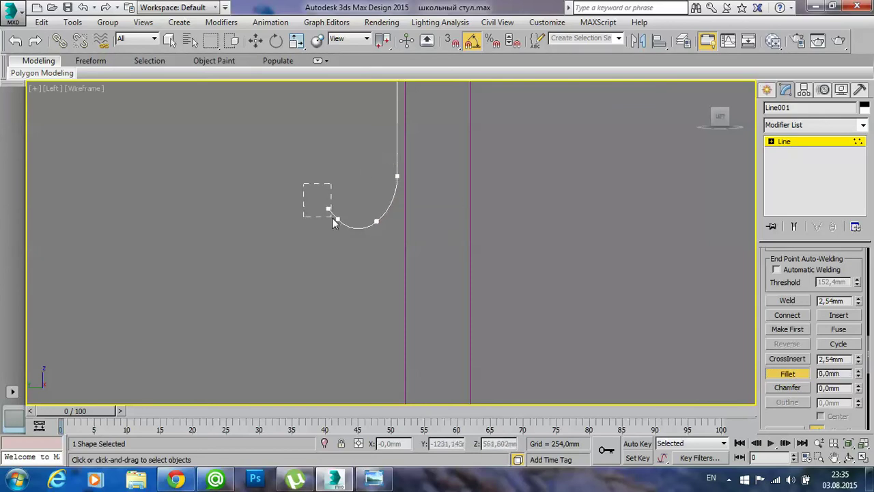
{"action": "left_click", "coordinate": [355, 217]}
- Move the hook's end and bottom-middle vertices to reshape the lower arc
{"action": "middle_click_drag", "start_coordinate": [392, 244], "coordinate": [366, 297]}
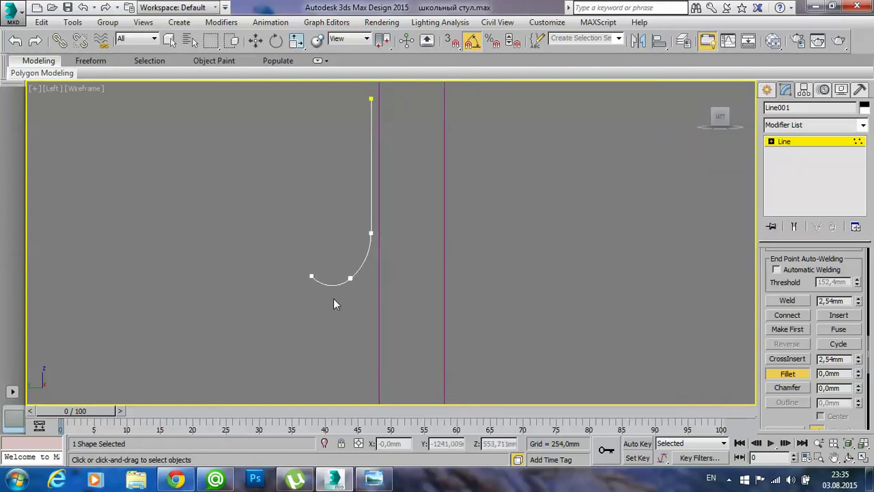
{"action": "mouse_move", "coordinate": [291, 259]}
{"action": "left_mouse_down"}
{"action": "mouse_move", "coordinate": [312, 267]}
{"action": "mouse_move", "coordinate": [314, 233]}
{"action": "left_mouse_up"}
{"action": "key", "text": "w"}
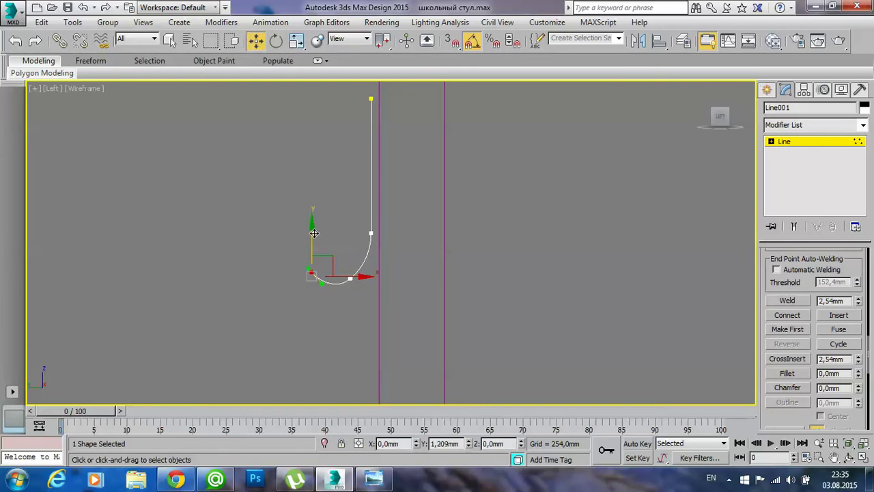
{"action": "left_click", "coordinate": [350, 238]}
{"action": "left_click_drag", "start_coordinate": [375, 282], "coordinate": [335, 273]}
{"action": "scroll", "coordinate": [356, 281], "scroll_direction": "up", "scroll_amount": 4}
{"action": "scroll", "coordinate": [355, 281], "scroll_direction": "up", "scroll_amount": 3}
{"action": "left_click_drag", "start_coordinate": [207, 306], "coordinate": [206, 315]}
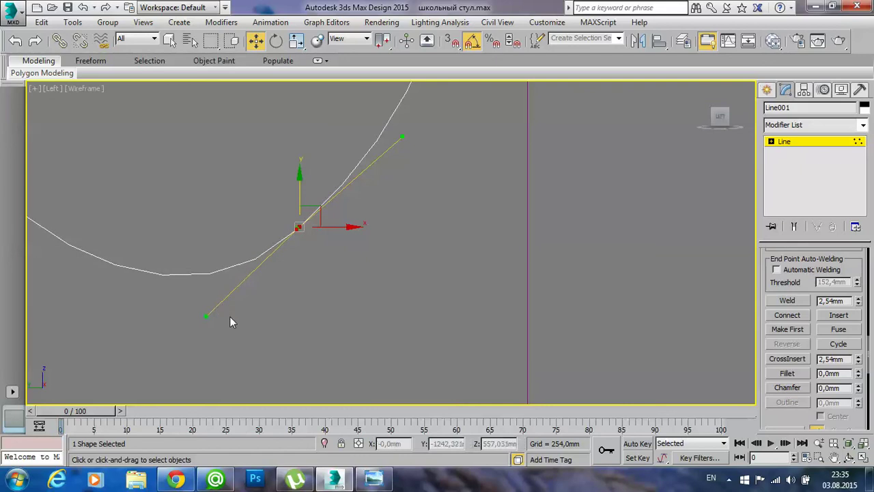
- Check a curve vertex's tangent, then return to the four-view layout
{"action": "left_click", "coordinate": [389, 296]}
{"action": "scroll", "coordinate": [389, 296], "scroll_direction": "down", "scroll_amount": 2}
{"action": "scroll", "coordinate": [390, 296], "scroll_direction": "down", "scroll_amount": 2}
{"action": "scroll", "coordinate": [384, 295], "scroll_direction": "up", "scroll_amount": 3}
{"action": "scroll", "coordinate": [342, 256], "scroll_direction": "up", "scroll_amount": 2}
{"action": "left_click", "coordinate": [328, 233]}
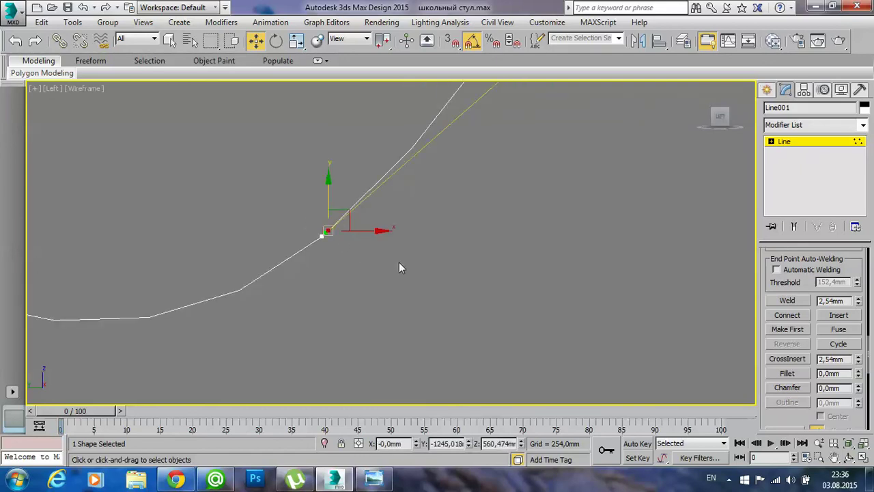
{"action": "left_click", "coordinate": [399, 263]}
{"action": "scroll", "coordinate": [399, 260], "scroll_direction": "down", "scroll_amount": 2}
{"action": "scroll", "coordinate": [406, 266], "scroll_direction": "down", "scroll_amount": 2}
{"action": "scroll", "coordinate": [419, 295], "scroll_direction": "down", "scroll_amount": 2}
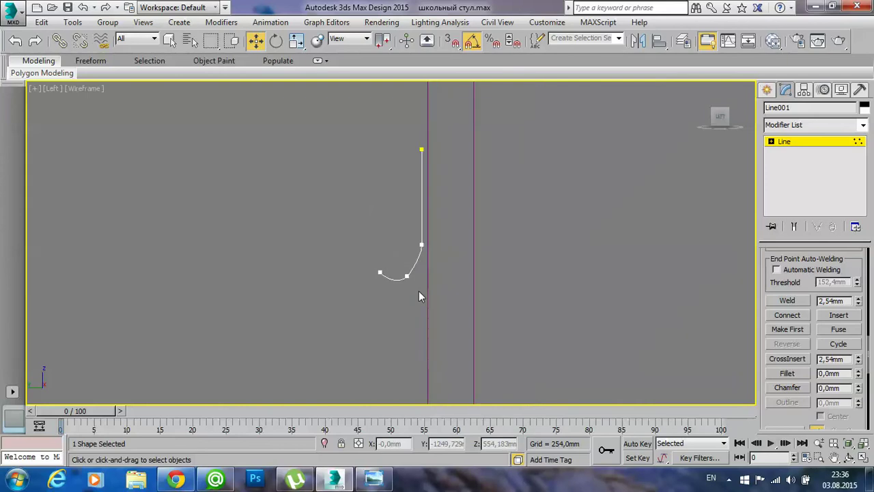
{"action": "key", "text": "alt+w"}
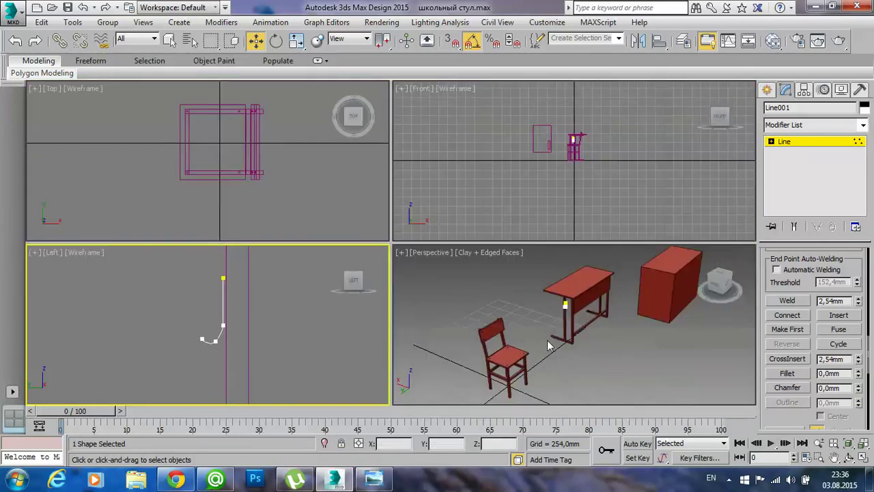
- Maximize the Perspective viewport and zoom onto the desk leg to inspect the J-hook
{"action": "right_click", "coordinate": [555, 344]}
{"action": "scroll", "coordinate": [553, 343], "scroll_direction": "up", "scroll_amount": 5}
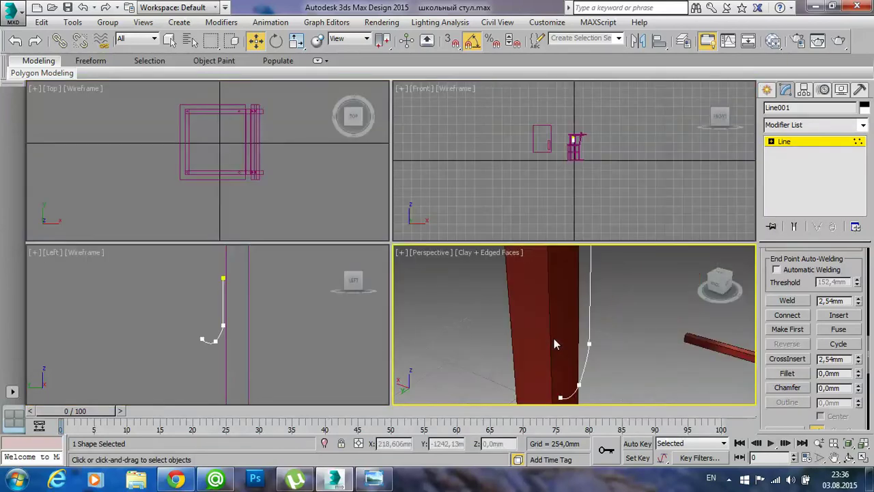
{"action": "key", "text": "alt+w"}
{"action": "scroll", "coordinate": [525, 298], "scroll_direction": "down", "scroll_amount": 3}
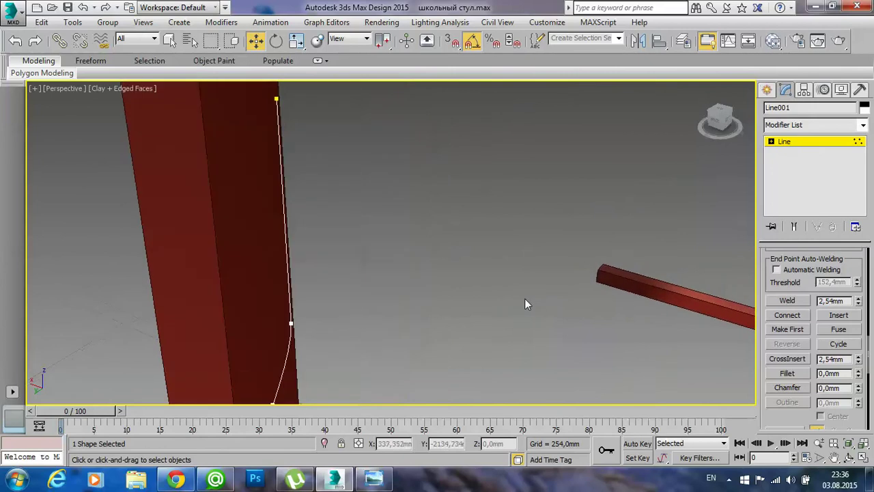
{"action": "scroll", "coordinate": [524, 297], "scroll_direction": "down", "scroll_amount": 4}
{"action": "scroll", "coordinate": [524, 297], "scroll_direction": "down", "scroll_amount": 3}
{"action": "scroll", "coordinate": [519, 299], "scroll_direction": "up", "scroll_amount": 5}
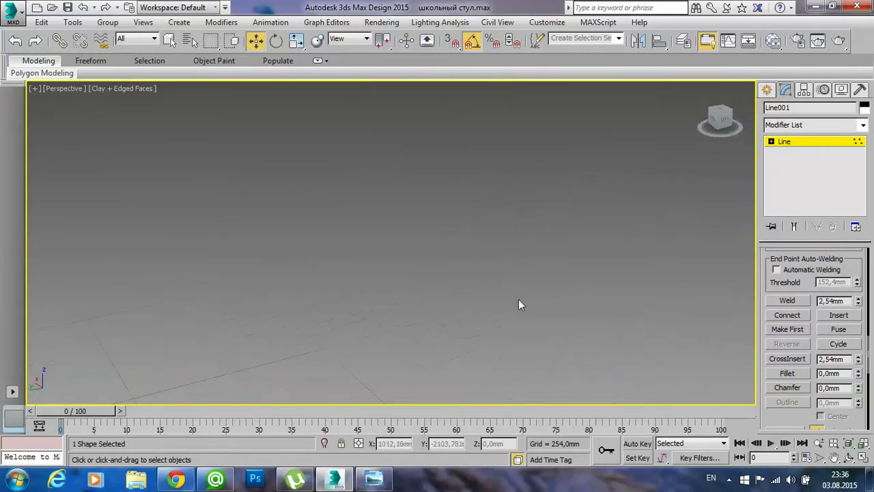
{"action": "scroll", "coordinate": [512, 300], "scroll_direction": "up", "scroll_amount": 5}
{"action": "scroll", "coordinate": [503, 296], "scroll_direction": "down", "scroll_amount": 4}
{"action": "scroll", "coordinate": [523, 329], "scroll_direction": "down", "scroll_amount": 1}
{"action": "scroll", "coordinate": [474, 302], "scroll_direction": "up", "scroll_amount": 1}
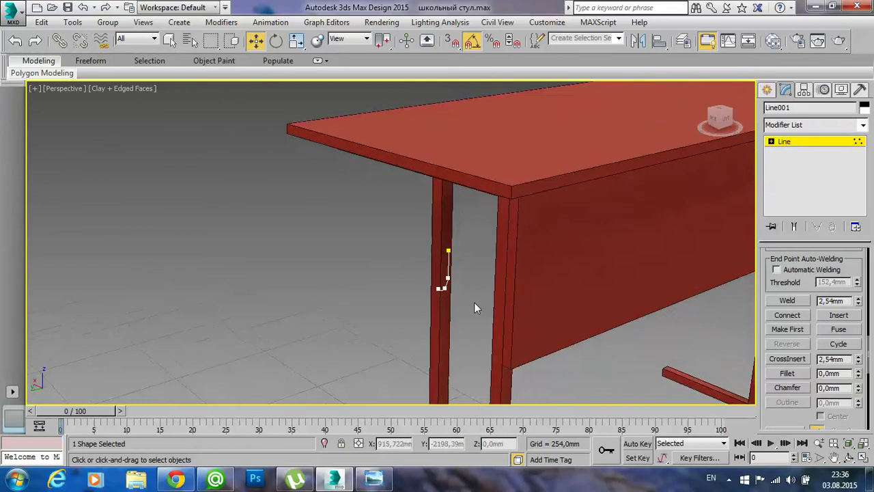
{"action": "scroll", "coordinate": [473, 304], "scroll_direction": "up", "scroll_amount": 3}
{"action": "scroll", "coordinate": [401, 288], "scroll_direction": "up", "scroll_amount": 1}
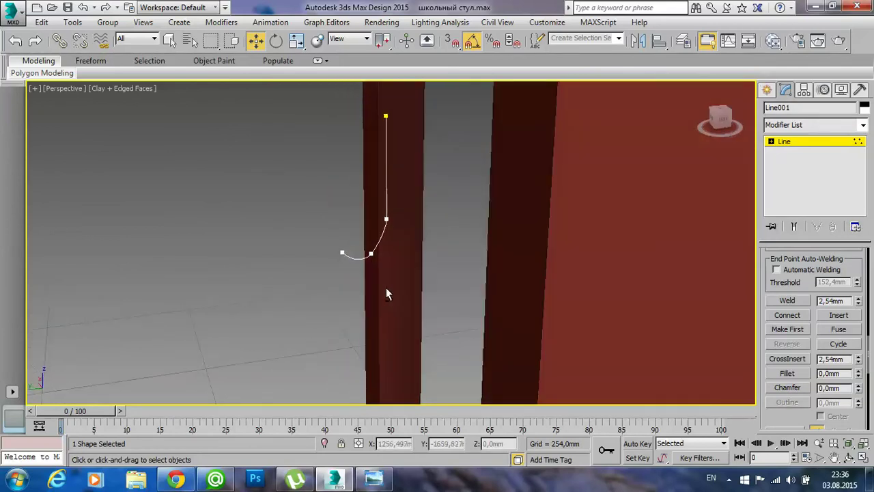
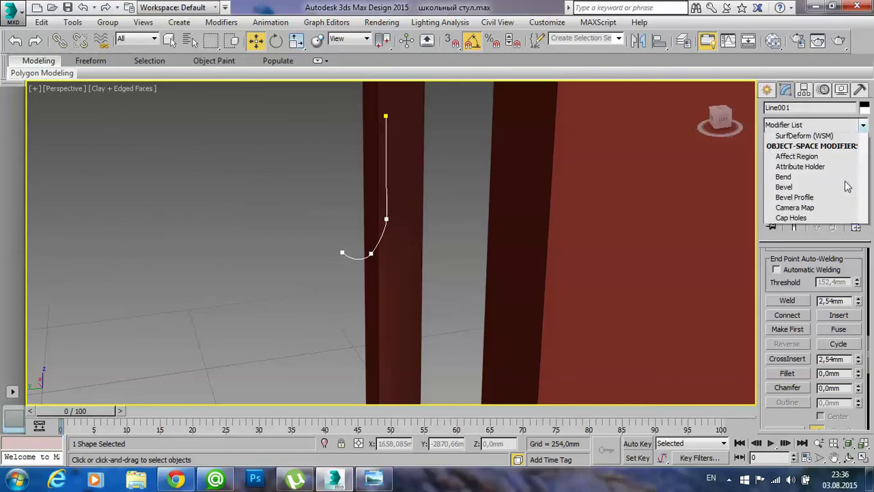
- Extrude the curved hook line (Line001) to a 20 mm depth and frame it beside the desk
{"action": "left_click", "coordinate": [863, 127]}
{"action": "left_click_drag", "start_coordinate": [863, 172], "coordinate": [864, 201]}
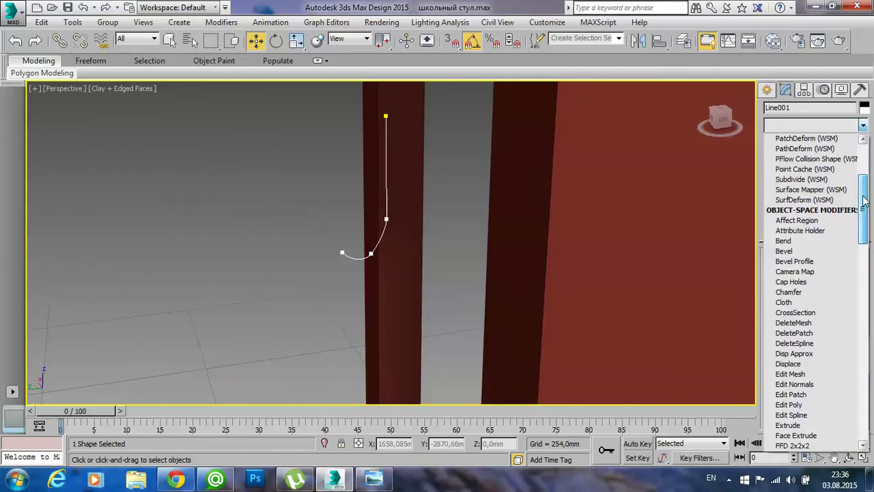
{"action": "left_click", "coordinate": [792, 426]}
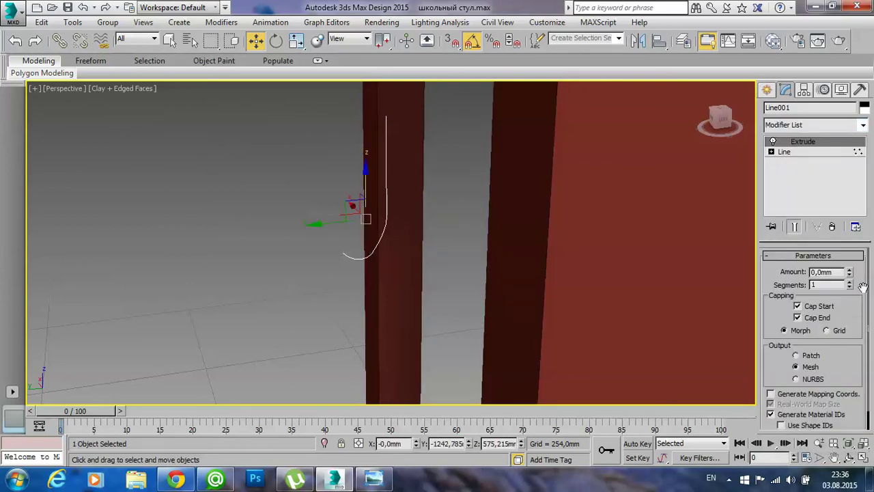
{"action": "left_click_drag", "start_coordinate": [850, 273], "coordinate": [848, 271]}
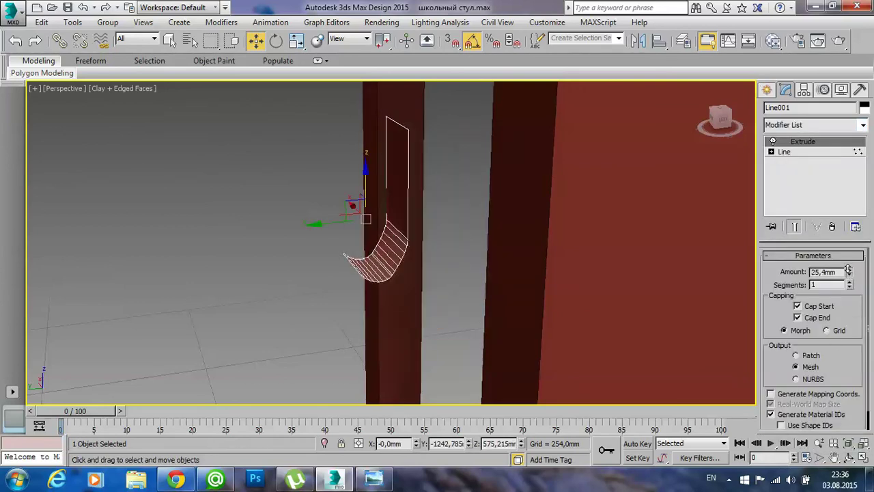
{"action": "left_click_drag", "start_coordinate": [848, 268], "coordinate": [848, 265]}
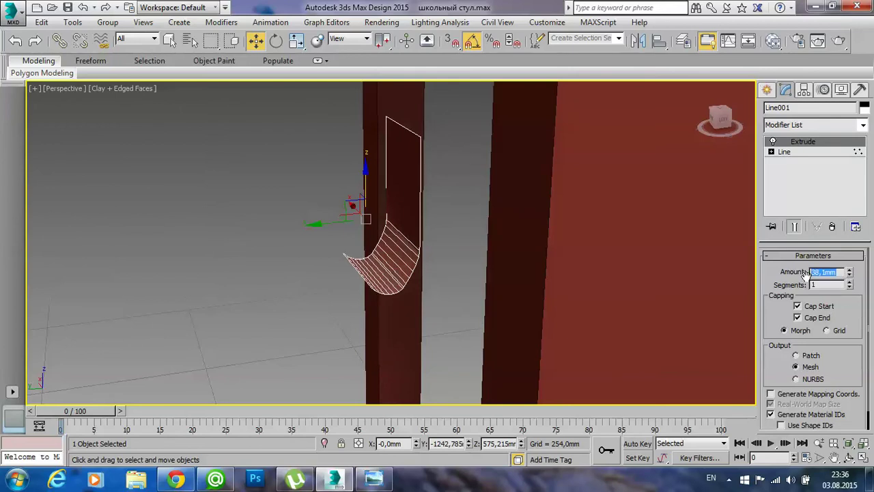
{"action": "type", "text": "20"}
{"action": "key", "text": "Return"}
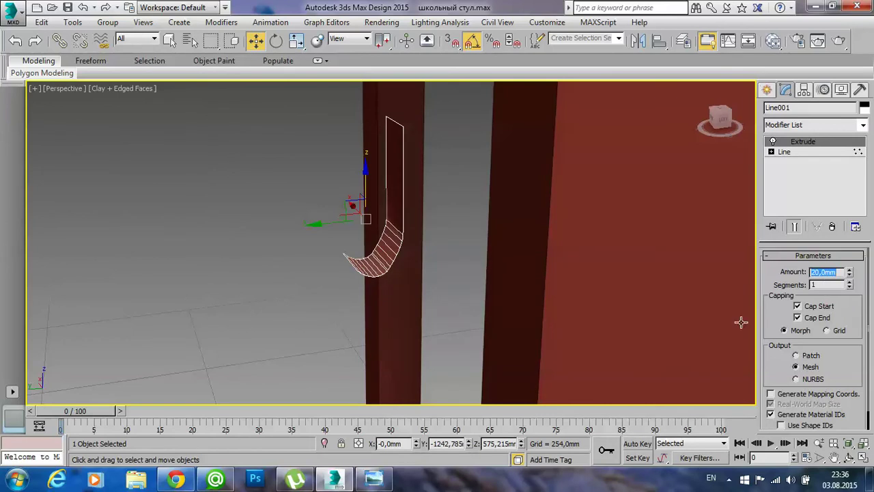
{"action": "mouse_move", "coordinate": [541, 235]}
{"action": "middle_mouse_down"}
{"action": "mouse_move", "coordinate": [488, 264]}
{"action": "mouse_move", "coordinate": [393, 275]}
{"action": "middle_mouse_up"}
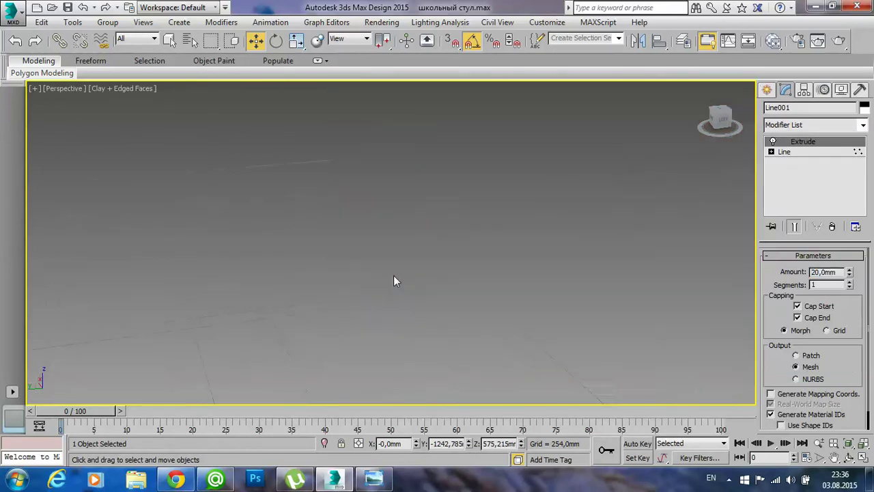
{"action": "key", "text": "shift+z"}
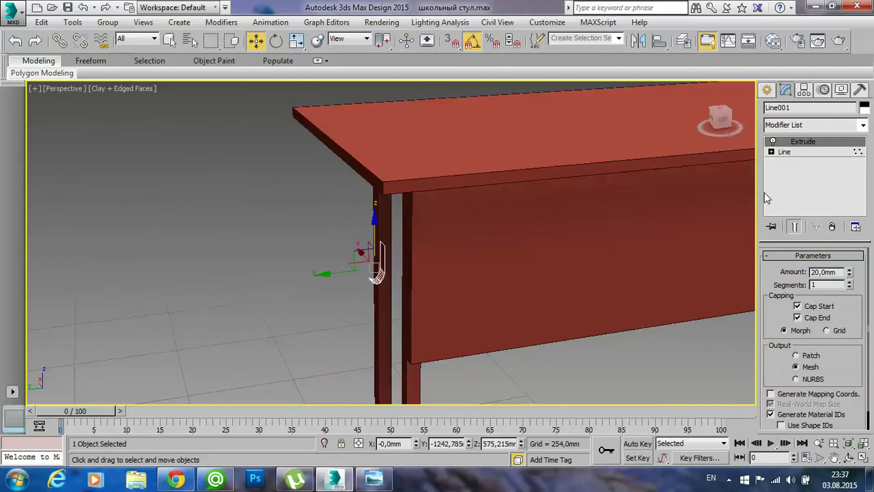
- Add a Shell modifier above the Extrude on the hook line
{"action": "left_click", "coordinate": [863, 126]}
{"action": "scroll", "coordinate": [865, 150], "scroll_direction": "up", "scroll_amount": 2}
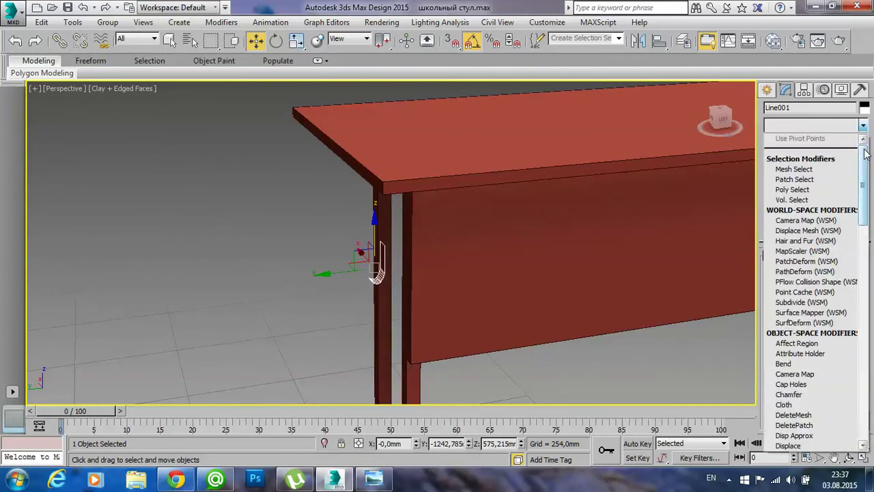
{"action": "left_click_drag", "start_coordinate": [864, 152], "coordinate": [867, 356]}
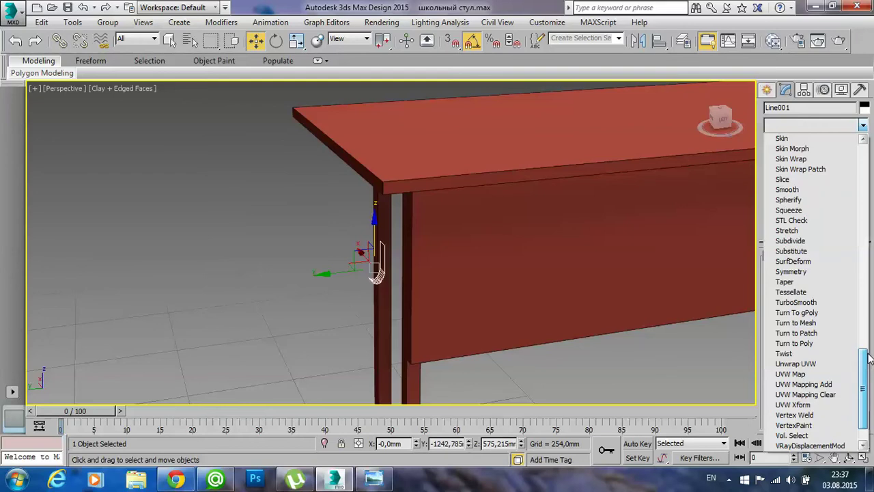
{"action": "left_click_drag", "start_coordinate": [868, 359], "coordinate": [869, 339]}
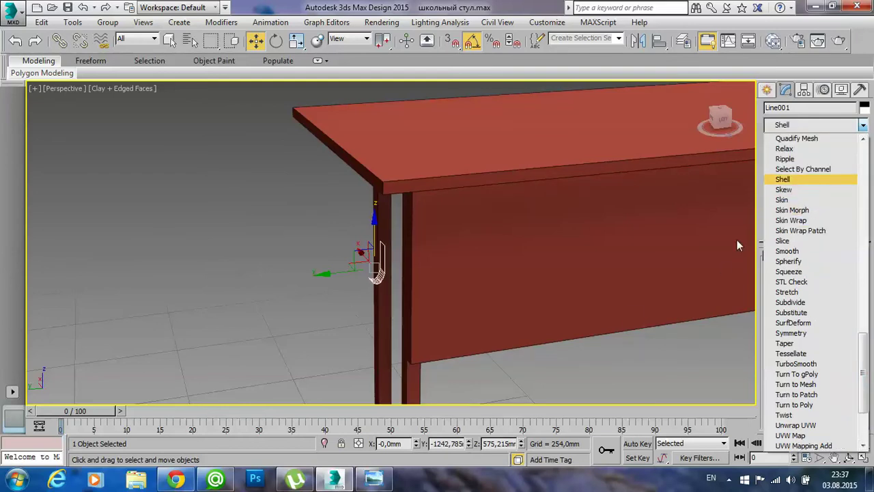
{"action": "key", "text": "Return"}
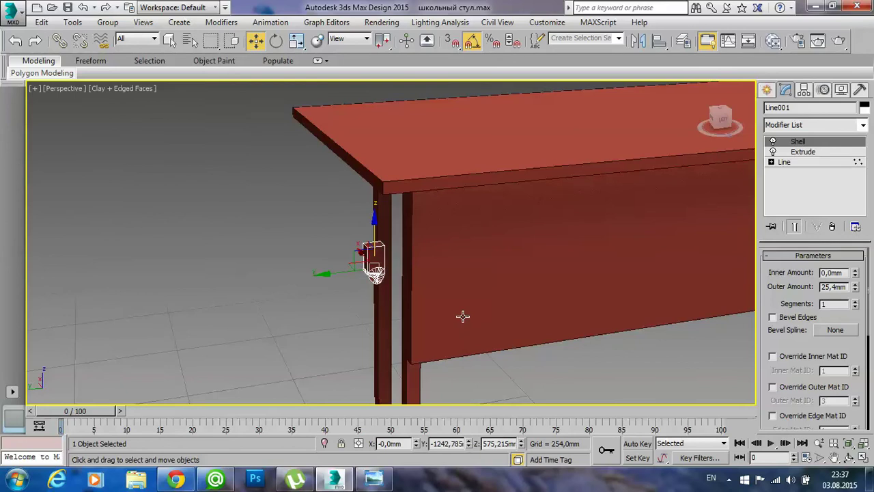
{"action": "key", "text": "z"}
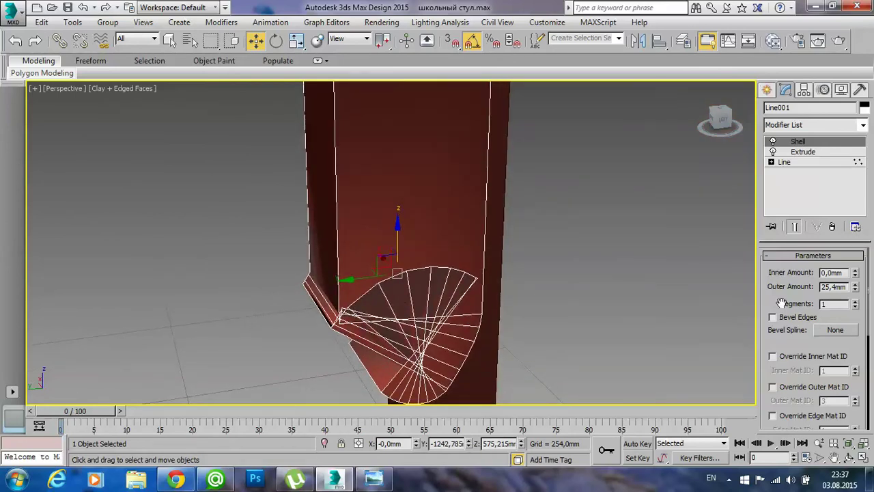
- Set the Shell's Outer Amount to 1,5 mm and orbit to check the hook
{"action": "left_click_drag", "start_coordinate": [855, 288], "coordinate": [842, 342]}
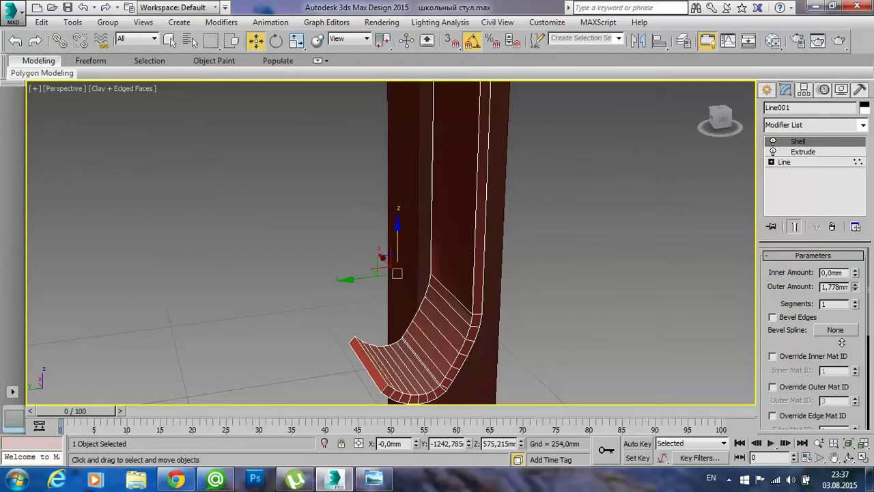
{"action": "double_click", "coordinate": [825, 288]}
{"action": "type", "text": "15"}
{"action": "key", "text": "Return"}
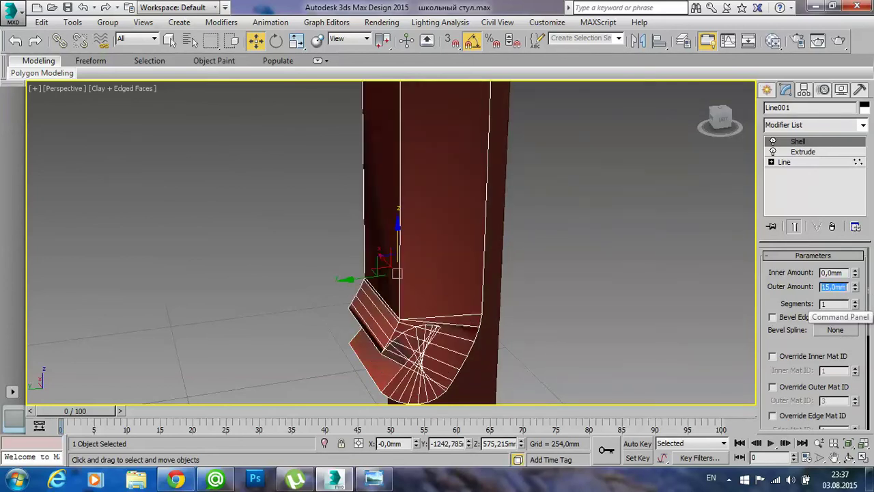
{"action": "type", "text": "1,"}
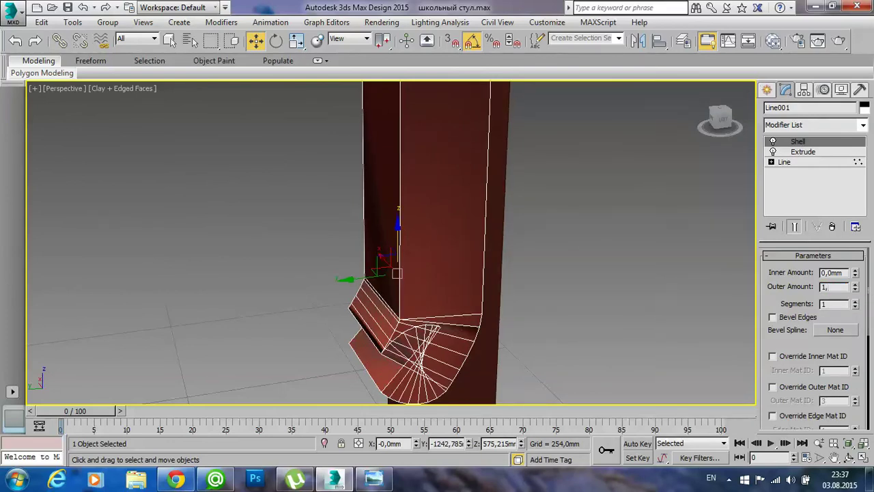
{"action": "type", "text": "5"}
{"action": "key", "text": "Return"}
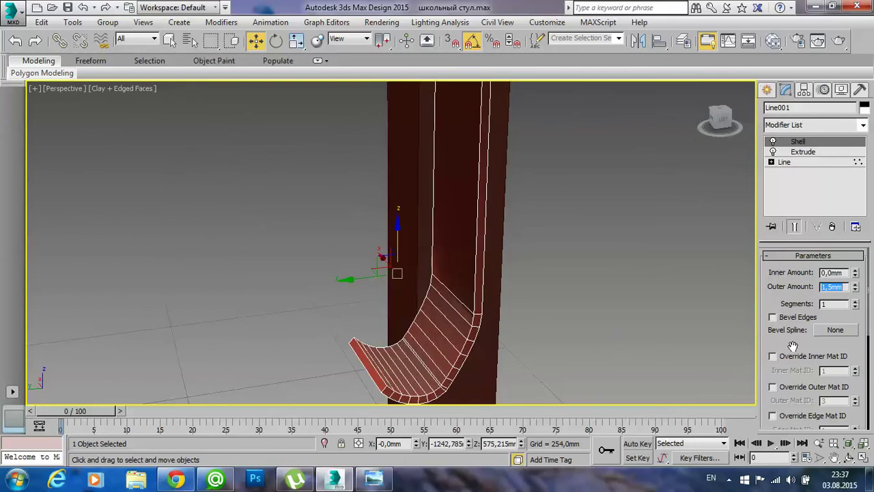
{"action": "mouse_move", "coordinate": [473, 345]}
{"action": "middle_mouse_down", "text": "alt"}
{"action": "mouse_move", "coordinate": [463, 296]}
{"action": "mouse_move", "coordinate": [494, 296]}
{"action": "mouse_move", "coordinate": [566, 264]}
{"action": "mouse_move", "coordinate": [518, 298]}
{"action": "middle_mouse_up", "text": "alt"}
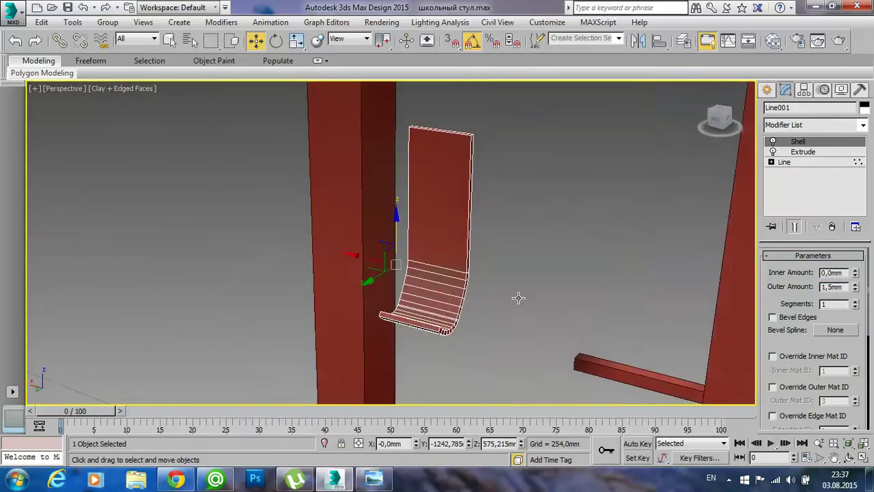
- Change the hook's Extrude Amount to 10 mm and orbit around the desk to inspect it
{"action": "left_click", "coordinate": [821, 153]}
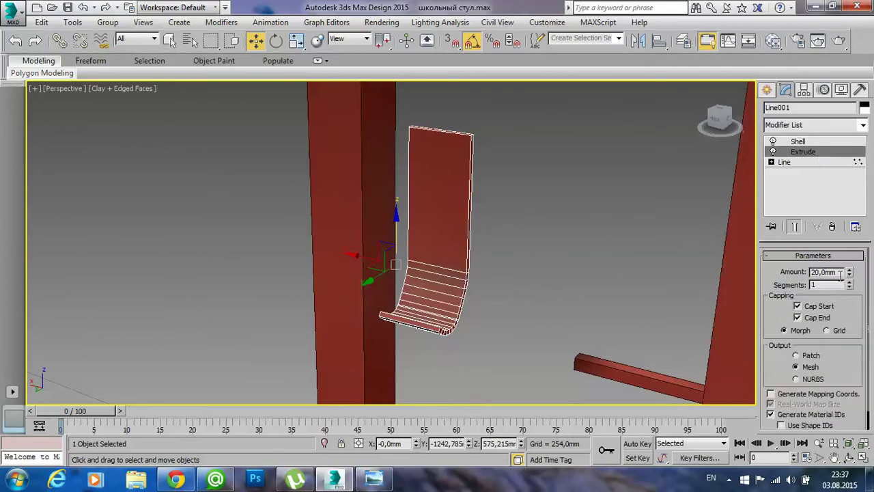
{"action": "left_click_drag", "start_coordinate": [840, 272], "coordinate": [810, 272]}
{"action": "type", "text": "10"}
{"action": "key", "text": "Return"}
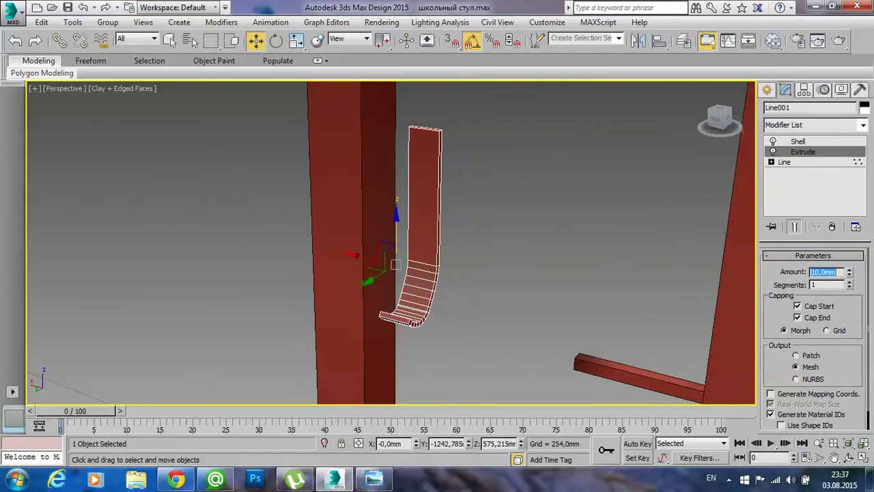
{"action": "scroll", "coordinate": [683, 315], "scroll_direction": "up", "scroll_amount": 3}
{"action": "scroll", "coordinate": [601, 321], "scroll_direction": "up", "scroll_amount": 3}
{"action": "scroll", "coordinate": [567, 321], "scroll_direction": "up", "scroll_amount": 2}
{"action": "scroll", "coordinate": [562, 310], "scroll_direction": "down", "scroll_amount": 5}
{"action": "mouse_move", "coordinate": [610, 282]}
{"action": "middle_mouse_down", "text": "alt"}
{"action": "mouse_move", "coordinate": [641, 290]}
{"action": "mouse_move", "coordinate": [560, 279]}
{"action": "mouse_move", "coordinate": [500, 233]}
{"action": "middle_mouse_up", "text": "alt"}
{"action": "scroll", "coordinate": [501, 233], "scroll_direction": "down", "scroll_amount": 3}
{"action": "scroll", "coordinate": [569, 345], "scroll_direction": "down", "scroll_amount": 5}
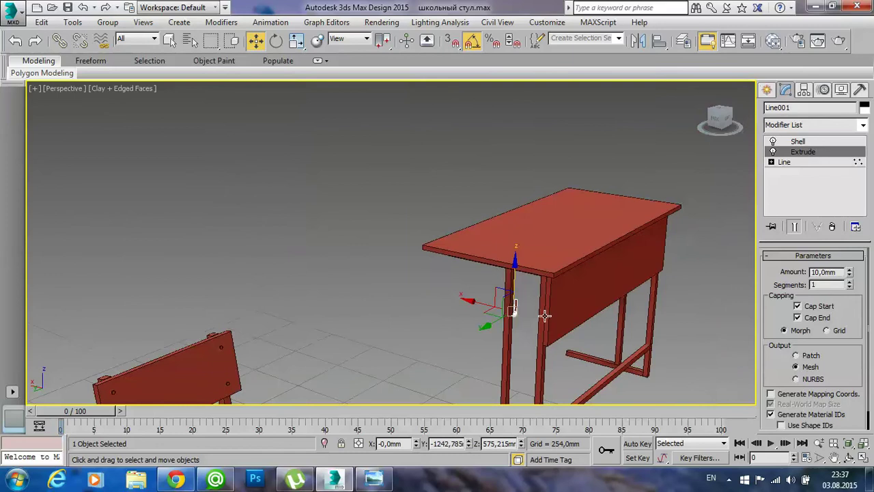
{"action": "mouse_move", "coordinate": [544, 315]}
{"action": "middle_mouse_down", "text": "alt"}
{"action": "mouse_move", "coordinate": [615, 318]}
{"action": "mouse_move", "coordinate": [567, 320]}
{"action": "middle_mouse_up", "text": "alt"}
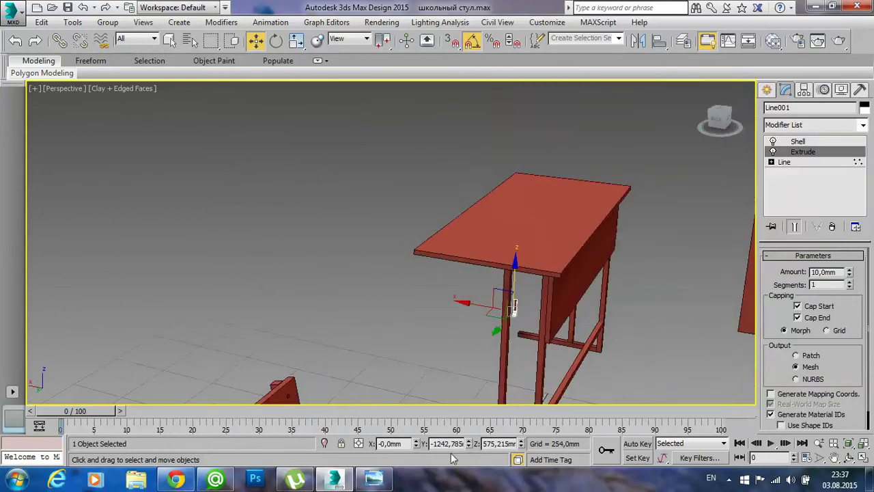
- Check the desk reference drawing in Photo Viewer, then minimize it
{"action": "left_click", "coordinate": [377, 480]}
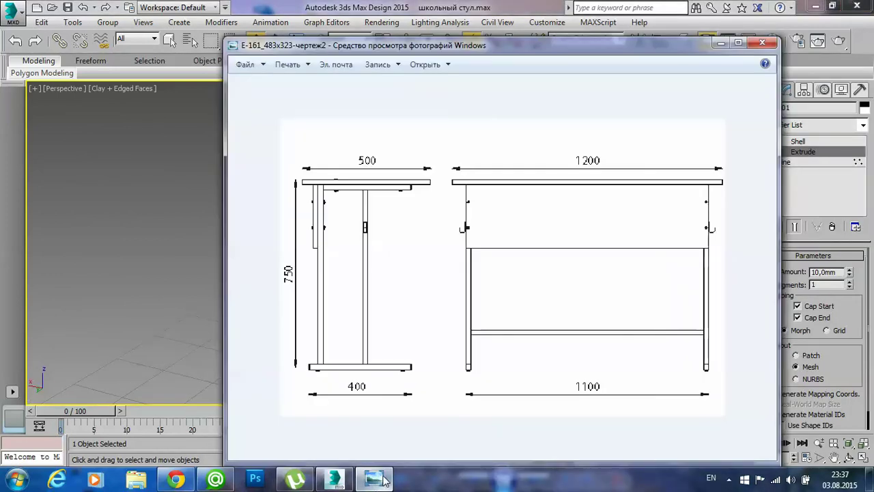
{"action": "left_click", "coordinate": [377, 480]}
{"action": "scroll", "coordinate": [470, 301], "scroll_direction": "up", "scroll_amount": 2}
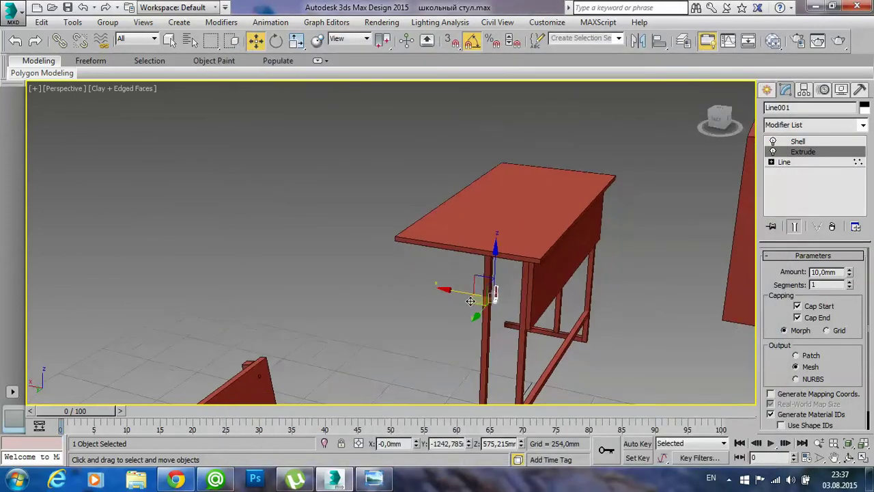
{"action": "scroll", "coordinate": [470, 302], "scroll_direction": "up", "scroll_amount": 3}
{"action": "middle_click_drag", "start_coordinate": [478, 289], "coordinate": [460, 293], "text": "alt"}
{"action": "scroll", "coordinate": [465, 294], "scroll_direction": "up", "scroll_amount": 5}
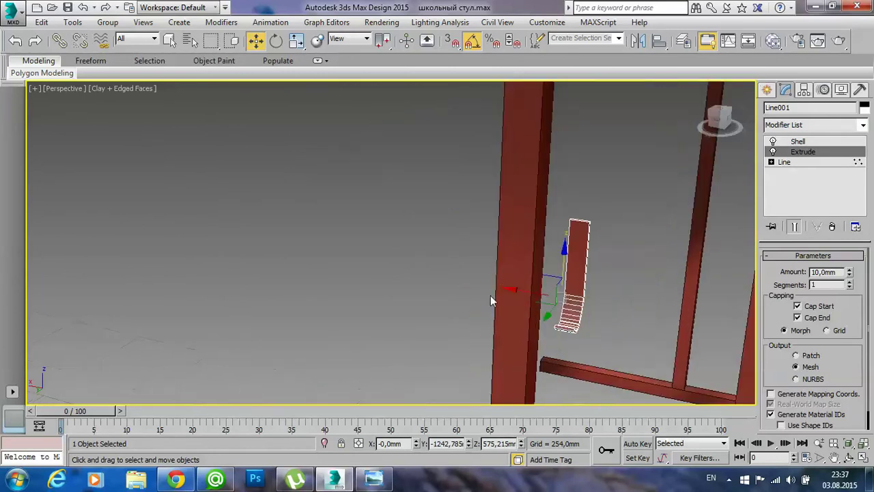
{"action": "left_click_drag", "start_coordinate": [521, 291], "coordinate": [459, 284]}
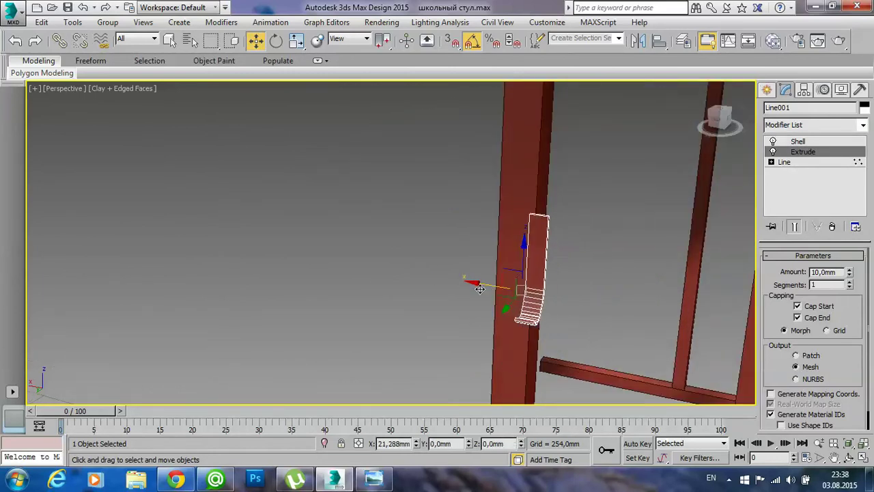
{"action": "mouse_move", "coordinate": [459, 284]}
{"action": "middle_mouse_down", "text": "alt"}
{"action": "mouse_move", "coordinate": [551, 299]}
{"action": "mouse_move", "coordinate": [679, 276]}
{"action": "mouse_move", "coordinate": [589, 312]}
{"action": "middle_mouse_up", "text": "alt"}
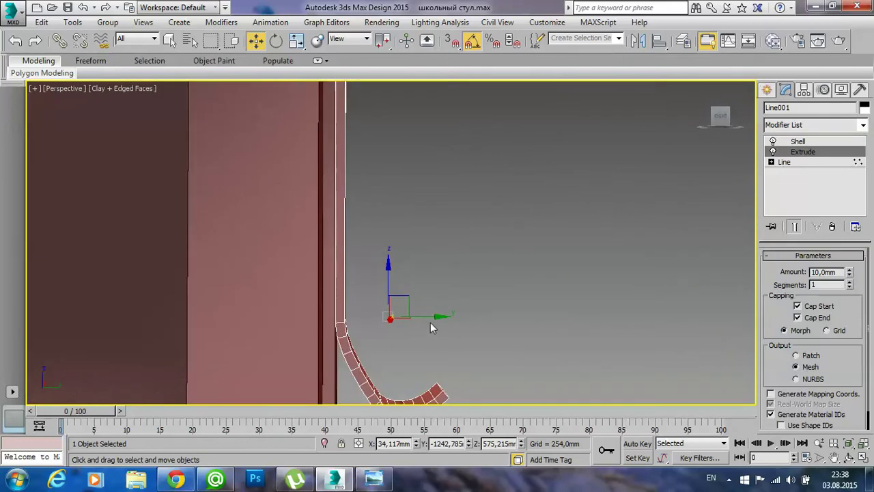
{"action": "mouse_move", "coordinate": [436, 316]}
{"action": "left_mouse_down"}
{"action": "mouse_move", "coordinate": [422, 319]}
{"action": "mouse_move", "coordinate": [437, 318]}
{"action": "left_mouse_up"}
{"action": "mouse_move", "coordinate": [438, 318]}
{"action": "middle_mouse_down", "text": "alt"}
{"action": "mouse_move", "coordinate": [439, 333]}
{"action": "mouse_move", "coordinate": [359, 339]}
{"action": "mouse_move", "coordinate": [485, 337]}
{"action": "mouse_move", "coordinate": [443, 332]}
{"action": "mouse_move", "coordinate": [408, 273]}
{"action": "mouse_move", "coordinate": [421, 323]}
{"action": "mouse_move", "coordinate": [415, 248]}
{"action": "middle_mouse_up", "text": "alt"}
{"action": "left_click", "coordinate": [484, 337]}
{"action": "scroll", "coordinate": [421, 318], "scroll_direction": "down", "scroll_amount": 5}
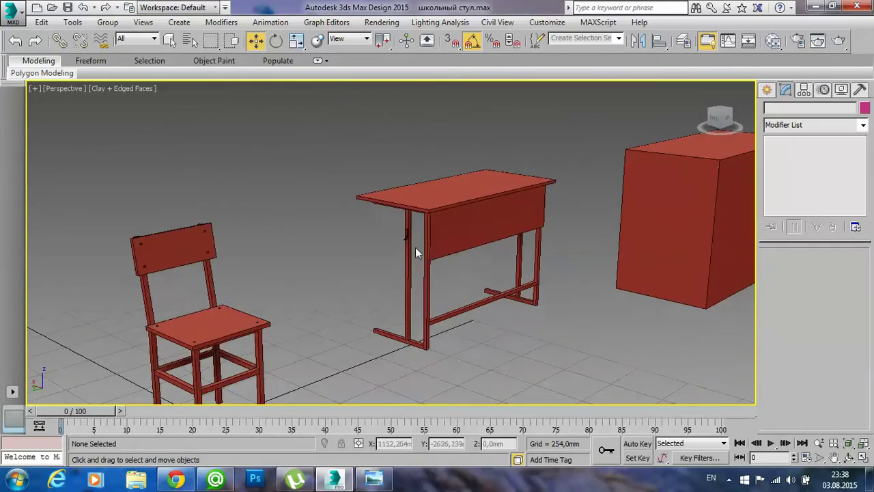
{"action": "scroll", "coordinate": [412, 258], "scroll_direction": "down", "scroll_amount": 3}
{"action": "scroll", "coordinate": [411, 258], "scroll_direction": "up", "scroll_amount": 6}
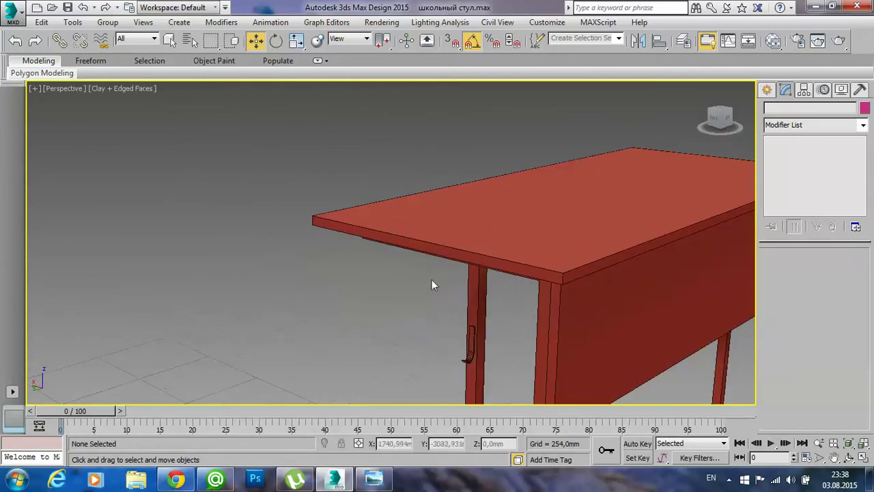
{"action": "scroll", "coordinate": [490, 328], "scroll_direction": "up", "scroll_amount": 3}
{"action": "scroll", "coordinate": [458, 283], "scroll_direction": "up", "scroll_amount": 4}
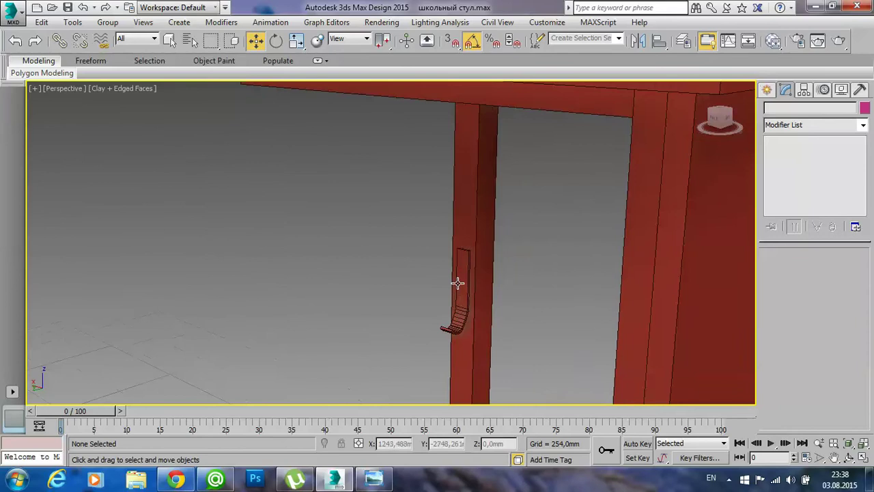
{"action": "left_click", "coordinate": [458, 282]}
{"action": "scroll", "coordinate": [465, 283], "scroll_direction": "up", "scroll_amount": 3}
{"action": "right_click", "coordinate": [474, 285]}
{"action": "left_click", "coordinate": [521, 294]}
{"action": "left_click", "coordinate": [592, 290]}
{"action": "mouse_move", "coordinate": [591, 291]}
{"action": "middle_mouse_down", "text": "alt"}
{"action": "mouse_move", "coordinate": [553, 292]}
{"action": "mouse_move", "coordinate": [597, 323]}
{"action": "middle_mouse_up", "text": "alt"}
{"action": "scroll", "coordinate": [552, 291], "scroll_direction": "down", "scroll_amount": 2}
{"action": "scroll", "coordinate": [543, 301], "scroll_direction": "down", "scroll_amount": 2}
{"action": "scroll", "coordinate": [530, 328], "scroll_direction": "down", "scroll_amount": 2}
{"action": "scroll", "coordinate": [530, 310], "scroll_direction": "down", "scroll_amount": 2}
{"action": "scroll", "coordinate": [614, 332], "scroll_direction": "up", "scroll_amount": 2}
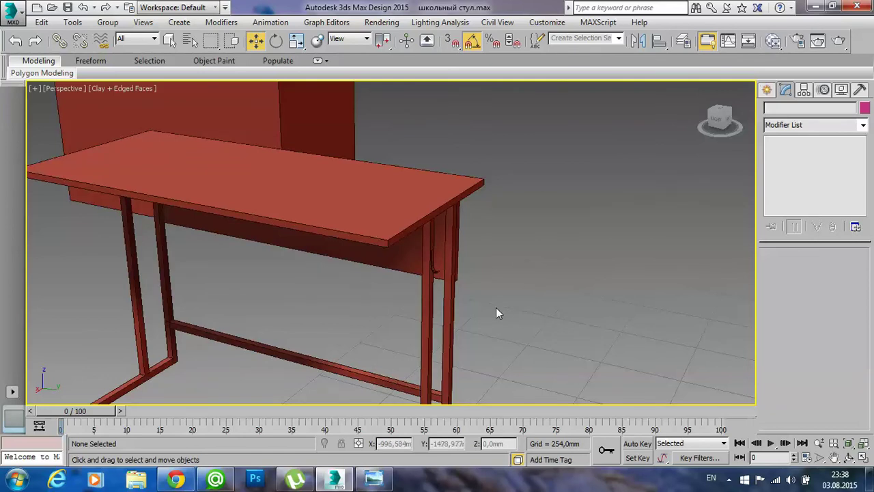
{"action": "mouse_move", "coordinate": [441, 328]}
{"action": "middle_mouse_down", "text": "alt"}
{"action": "mouse_move", "coordinate": [416, 318]}
{"action": "mouse_move", "coordinate": [380, 339]}
{"action": "middle_mouse_up", "text": "alt"}
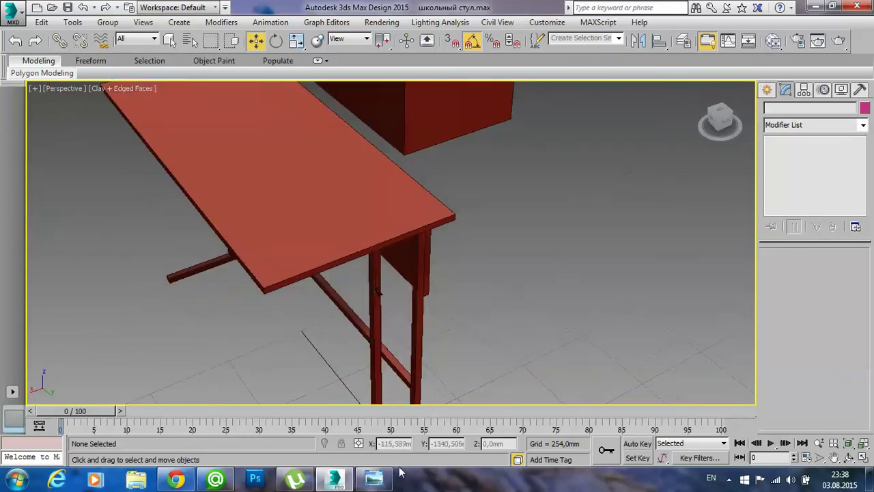
{"action": "left_click", "coordinate": [374, 479]}
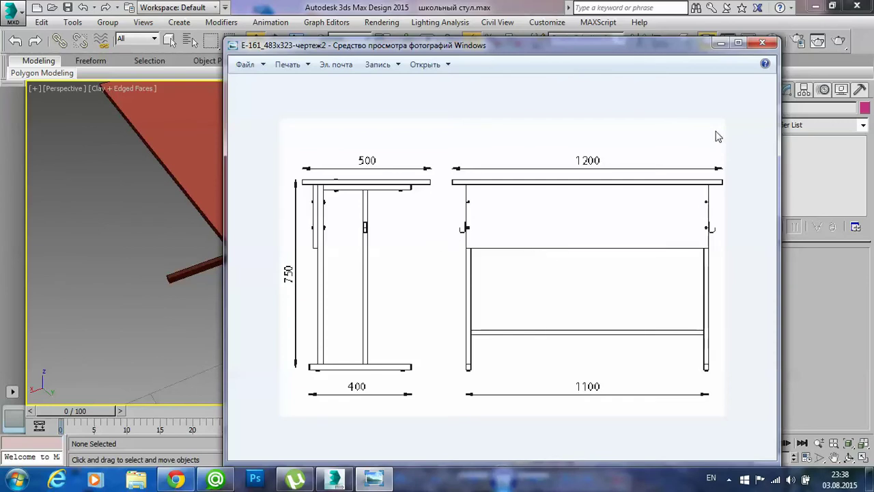
{"action": "left_click", "coordinate": [721, 44]}
{"action": "left_click", "coordinate": [766, 89]}
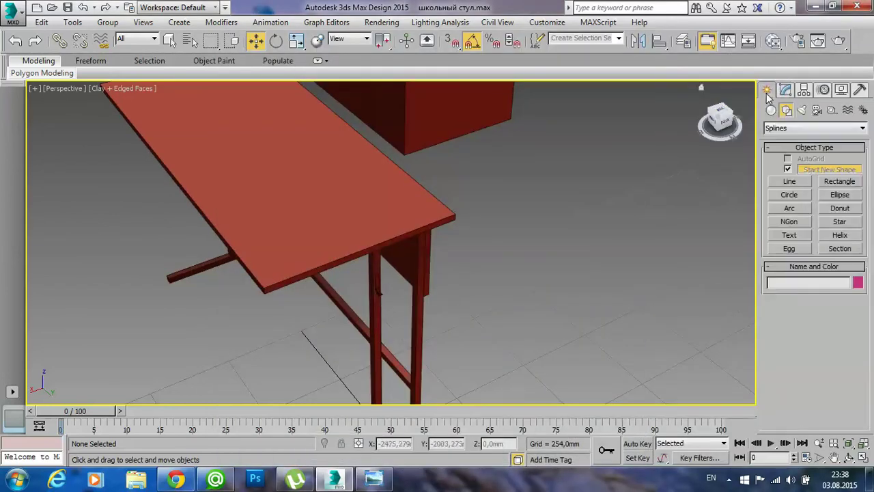
- Pick the Standard Primitives Cylinder tool and zoom into the desk leg in the Front viewport
{"action": "left_click", "coordinate": [771, 110]}
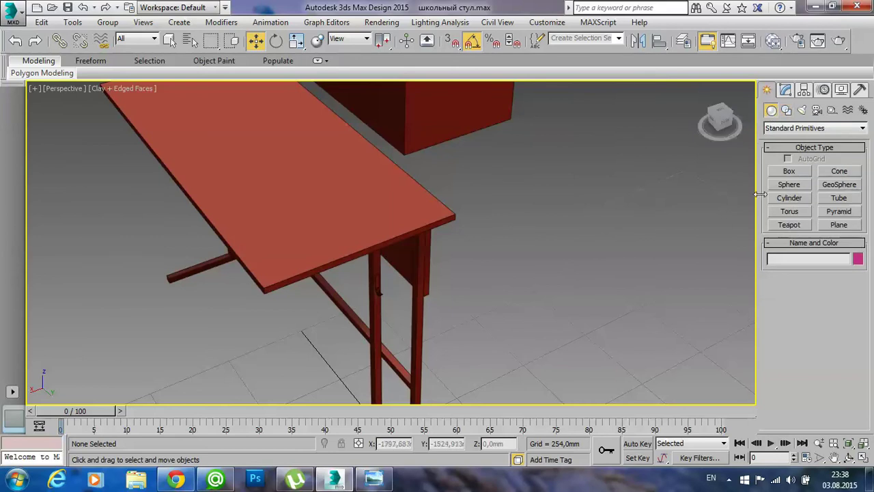
{"action": "left_click", "coordinate": [790, 198]}
{"action": "mouse_move", "coordinate": [584, 286]}
{"action": "middle_mouse_down", "text": "alt"}
{"action": "mouse_move", "coordinate": [523, 289]}
{"action": "mouse_move", "coordinate": [503, 253]}
{"action": "mouse_move", "coordinate": [442, 302]}
{"action": "mouse_move", "coordinate": [366, 260]}
{"action": "middle_mouse_up", "text": "alt"}
{"action": "scroll", "coordinate": [353, 239], "scroll_direction": "up", "scroll_amount": 2}
{"action": "scroll", "coordinate": [360, 244], "scroll_direction": "up", "scroll_amount": 2}
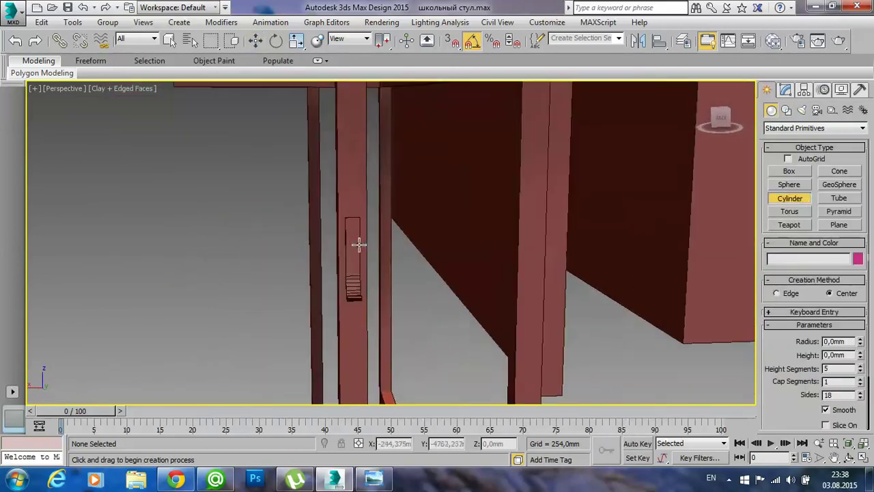
{"action": "key", "text": "alt+w"}
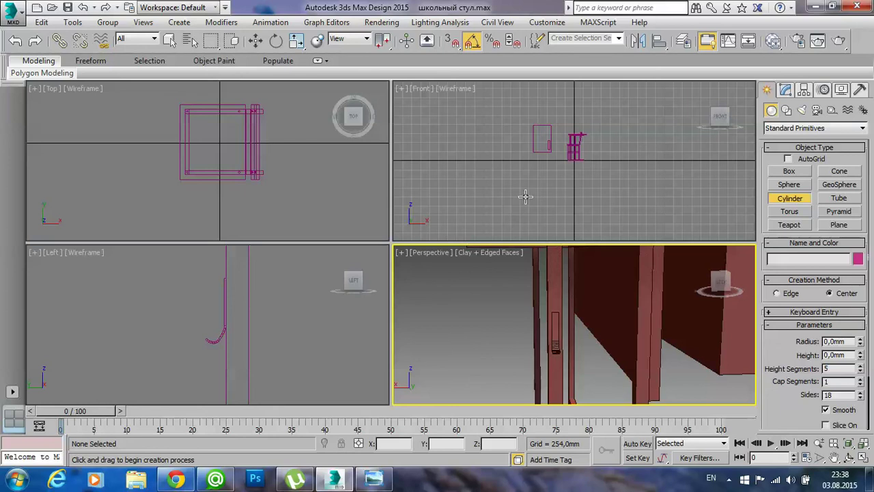
{"action": "left_click", "coordinate": [554, 181]}
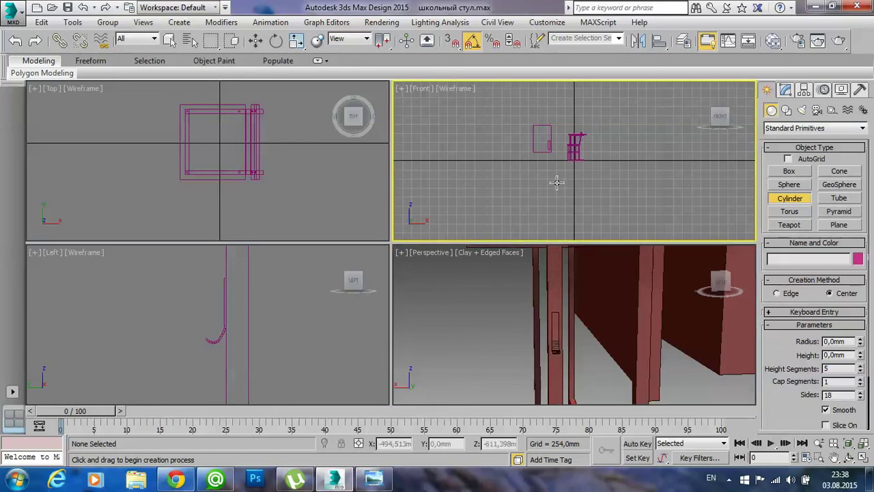
{"action": "scroll", "coordinate": [554, 181], "scroll_direction": "up", "scroll_amount": 3}
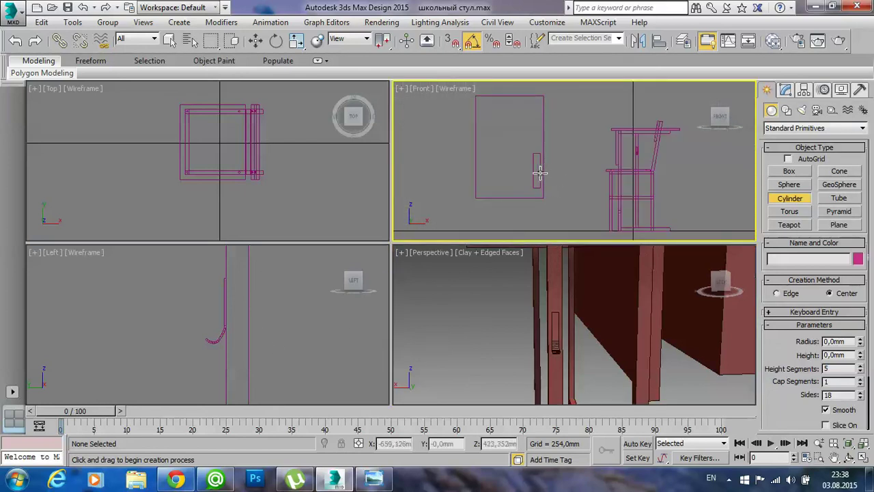
{"action": "scroll", "coordinate": [540, 173], "scroll_direction": "up", "scroll_amount": 2}
{"action": "scroll", "coordinate": [554, 166], "scroll_direction": "up", "scroll_amount": 2}
{"action": "scroll", "coordinate": [640, 148], "scroll_direction": "up", "scroll_amount": 2}
{"action": "scroll", "coordinate": [572, 177], "scroll_direction": "up", "scroll_amount": 2}
{"action": "scroll", "coordinate": [541, 181], "scroll_direction": "up", "scroll_amount": 2}
- Draw a small cylinder in the Front viewport and check it in a wireframe perspective view
{"action": "left_click_drag", "start_coordinate": [553, 153], "coordinate": [555, 152]}
{"action": "left_click", "coordinate": [560, 150]}
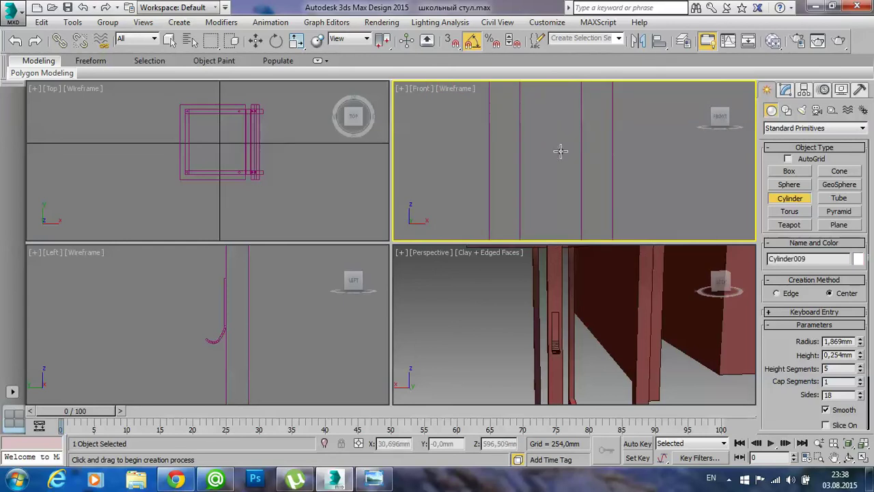
{"action": "left_click", "coordinate": [560, 149]}
{"action": "left_click", "coordinate": [560, 143]}
{"action": "left_click", "coordinate": [586, 313]}
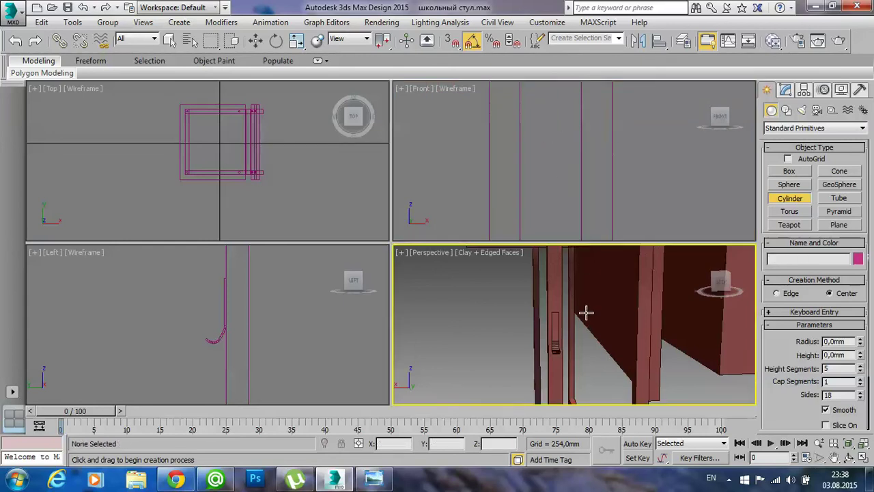
{"action": "key", "text": "alt+w"}
{"action": "scroll", "coordinate": [575, 302], "scroll_direction": "down", "scroll_amount": 5}
{"action": "scroll", "coordinate": [546, 287], "scroll_direction": "up", "scroll_amount": 2}
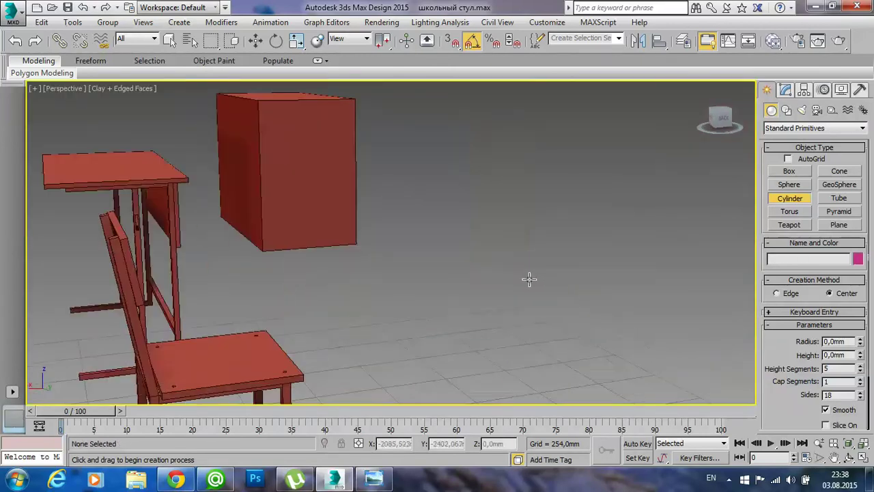
{"action": "scroll", "coordinate": [530, 279], "scroll_direction": "up", "scroll_amount": 3}
{"action": "mouse_move", "coordinate": [576, 306]}
{"action": "middle_mouse_down", "text": "alt"}
{"action": "mouse_move", "coordinate": [610, 353]}
{"action": "mouse_move", "coordinate": [526, 351]}
{"action": "mouse_move", "coordinate": [513, 324]}
{"action": "mouse_move", "coordinate": [535, 285]}
{"action": "mouse_move", "coordinate": [586, 249]}
{"action": "mouse_move", "coordinate": [610, 254]}
{"action": "mouse_move", "coordinate": [571, 270]}
{"action": "middle_mouse_up", "text": "alt"}
{"action": "scroll", "coordinate": [512, 324], "scroll_direction": "down", "scroll_amount": 5}
{"action": "key", "text": "F3"}
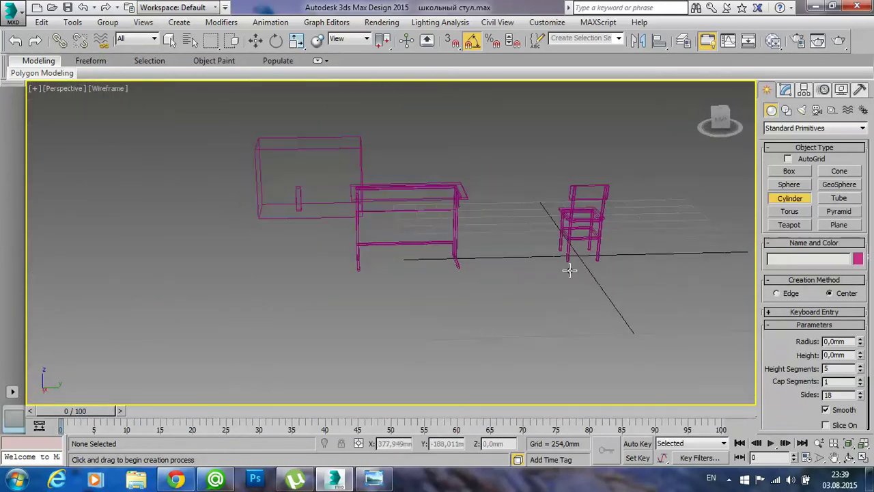
{"action": "key", "text": "shift+z"}
{"action": "right_click", "coordinate": [570, 270]}
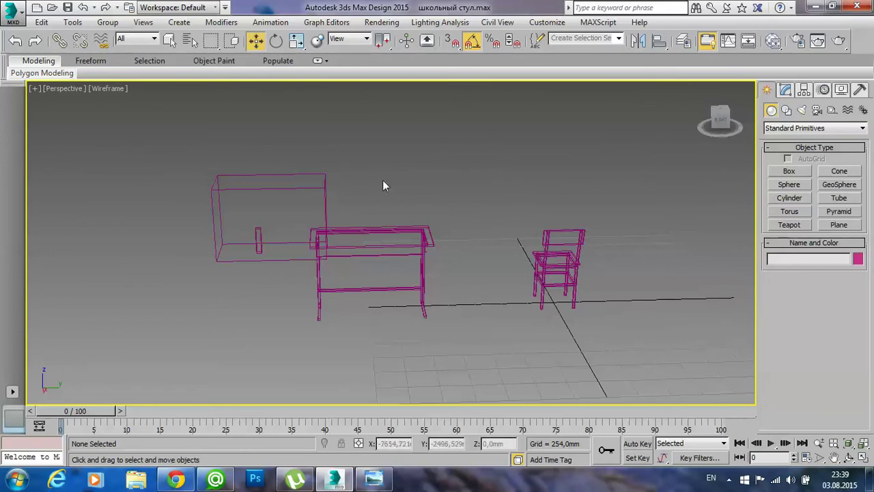
- Start a second small cylinder in the maximized Front view, then cancel it
{"action": "key", "text": "alt+w"}
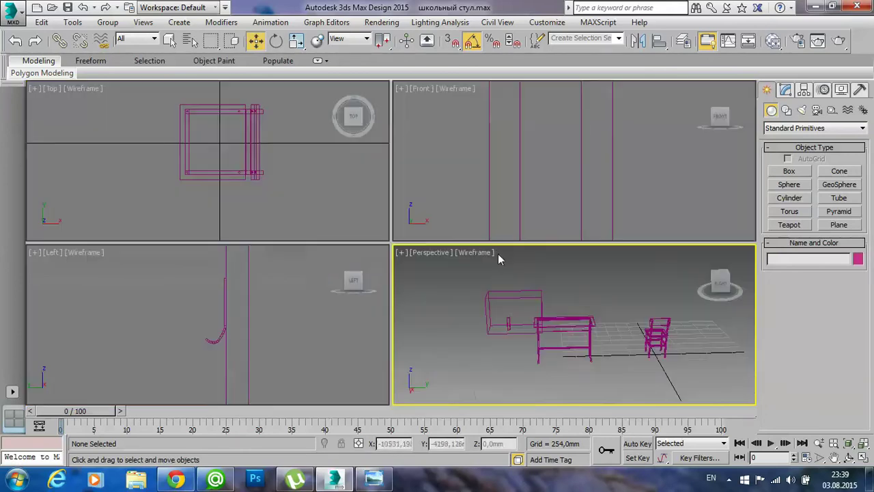
{"action": "left_click", "coordinate": [585, 166]}
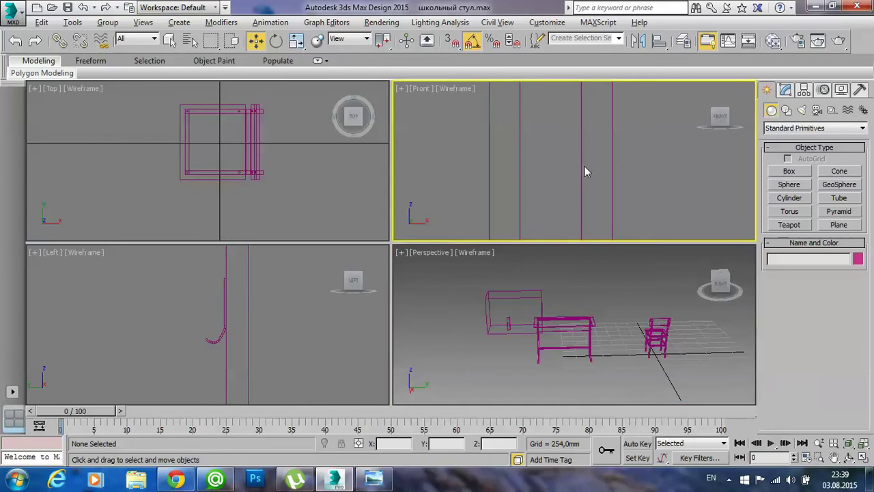
{"action": "key", "text": "alt+w"}
{"action": "scroll", "coordinate": [538, 205], "scroll_direction": "up", "scroll_amount": 3}
{"action": "scroll", "coordinate": [683, 195], "scroll_direction": "down", "scroll_amount": 5}
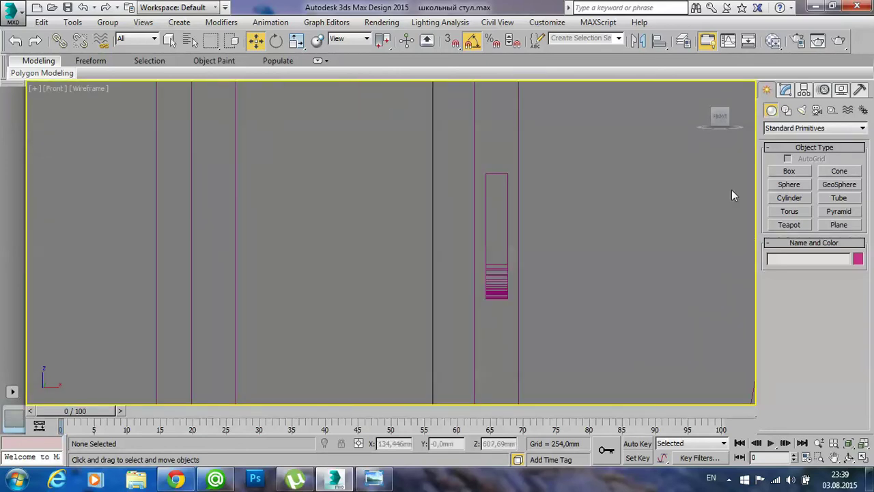
{"action": "left_click", "coordinate": [790, 197]}
{"action": "scroll", "coordinate": [546, 246], "scroll_direction": "up", "scroll_amount": 2}
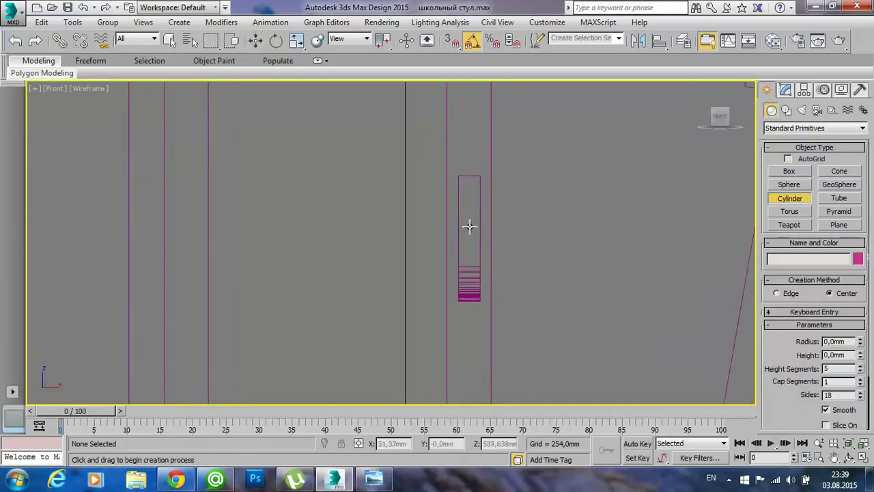
{"action": "left_click_drag", "start_coordinate": [473, 211], "coordinate": [479, 209]}
{"action": "right_click", "coordinate": [476, 201]}
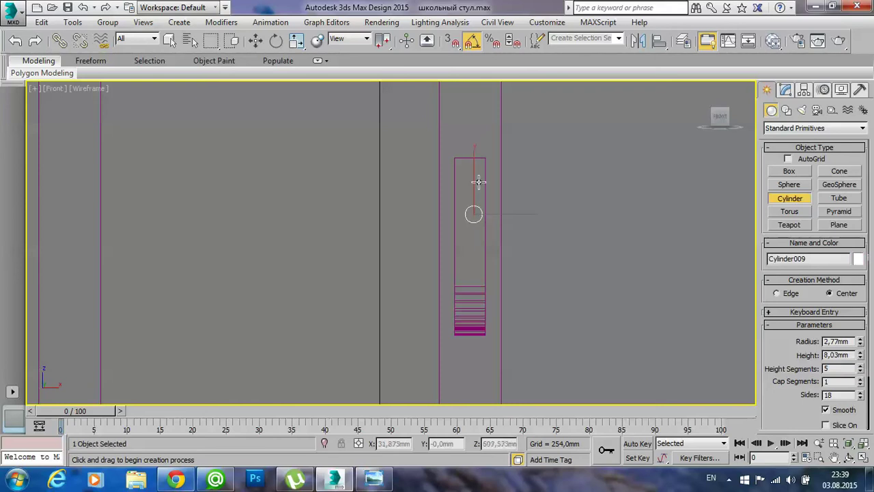
- Move Cylinder009 over to the desk leg in the perspective view
{"action": "key", "text": "alt+w"}
{"action": "left_click", "coordinate": [569, 313]}
{"action": "key", "text": "alt+w"}
{"action": "scroll", "coordinate": [543, 294], "scroll_direction": "down", "scroll_amount": 5}
{"action": "scroll", "coordinate": [542, 294], "scroll_direction": "down", "scroll_amount": 4}
{"action": "mouse_move", "coordinate": [564, 301]}
{"action": "middle_mouse_down", "text": "alt"}
{"action": "mouse_move", "coordinate": [572, 302]}
{"action": "mouse_move", "coordinate": [539, 319]}
{"action": "middle_mouse_up", "text": "alt"}
{"action": "key", "text": "w"}
{"action": "left_click_drag", "start_coordinate": [591, 300], "coordinate": [396, 276]}
- Slide the cylinder along Y onto the desk-leg hook
{"action": "key", "text": "z"}
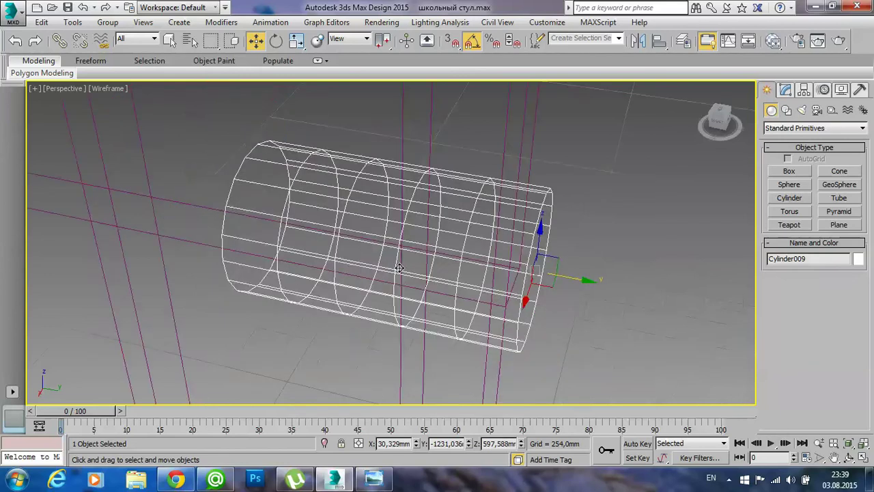
{"action": "key", "text": "F3"}
{"action": "scroll", "coordinate": [394, 263], "scroll_direction": "down", "scroll_amount": 2}
{"action": "scroll", "coordinate": [394, 263], "scroll_direction": "down", "scroll_amount": 5}
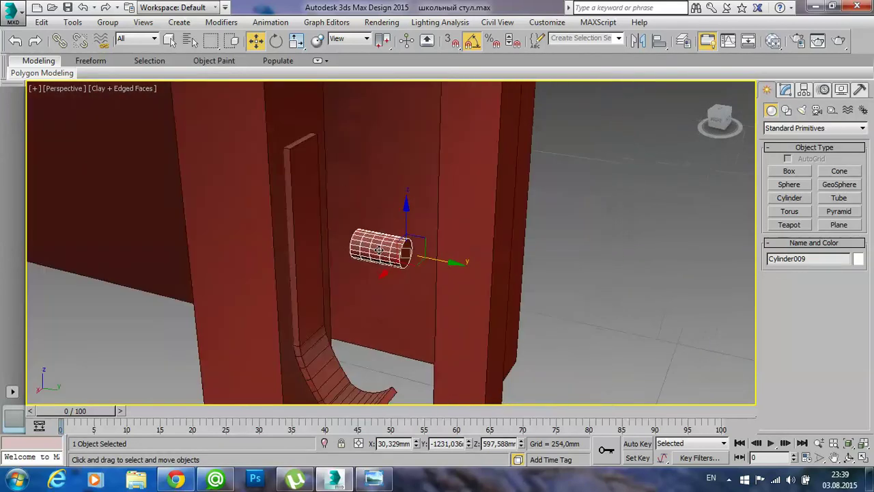
{"action": "left_click_drag", "start_coordinate": [441, 263], "coordinate": [355, 244]}
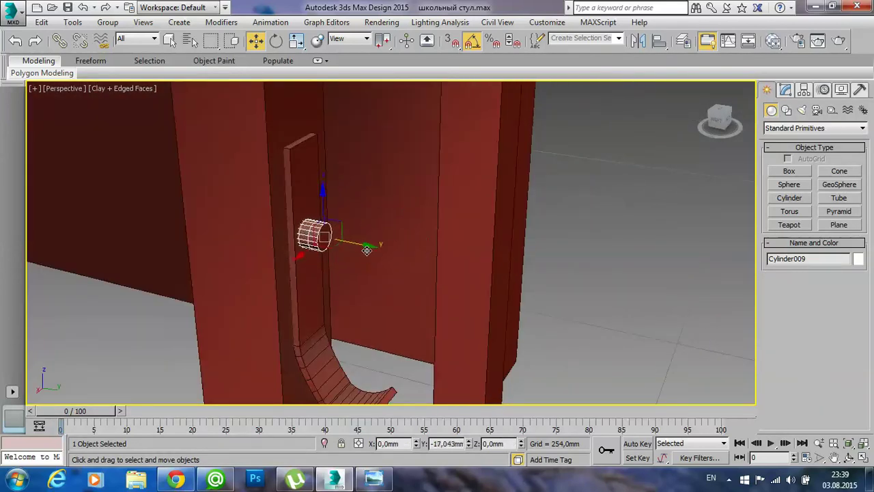
{"action": "middle_click_drag", "start_coordinate": [355, 273], "coordinate": [679, 158], "text": "alt"}
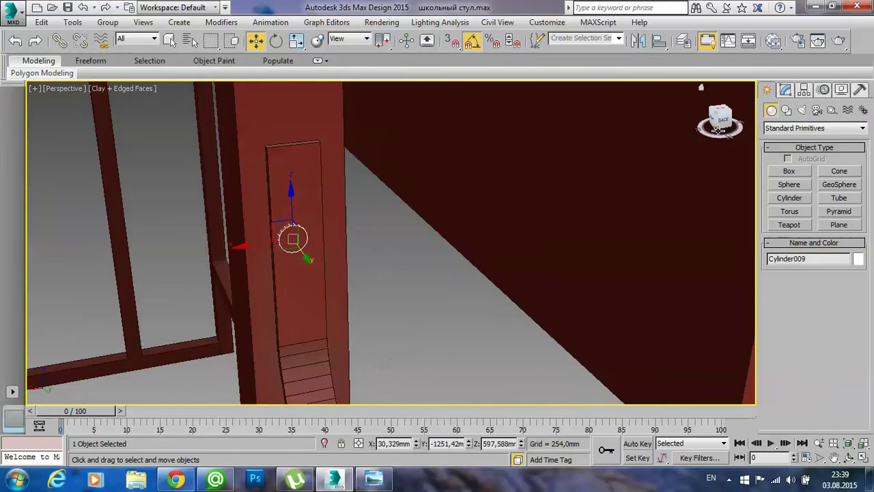
- Set the cylinder's radius to 2,262mm, nudge it into place and deselect it
{"action": "left_click", "coordinate": [785, 90]}
{"action": "left_click_drag", "start_coordinate": [859, 272], "coordinate": [859, 274]}
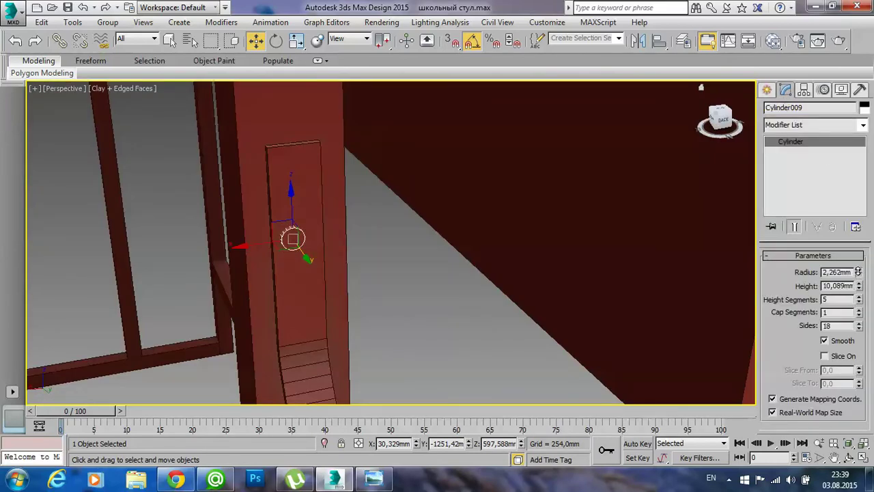
{"action": "left_click_drag", "start_coordinate": [857, 272], "coordinate": [857, 272]}
{"action": "key", "text": "ctrl+z"}
{"action": "middle_click_drag", "start_coordinate": [562, 274], "coordinate": [234, 265], "text": "alt"}
{"action": "left_click_drag", "start_coordinate": [243, 234], "coordinate": [247, 234]}
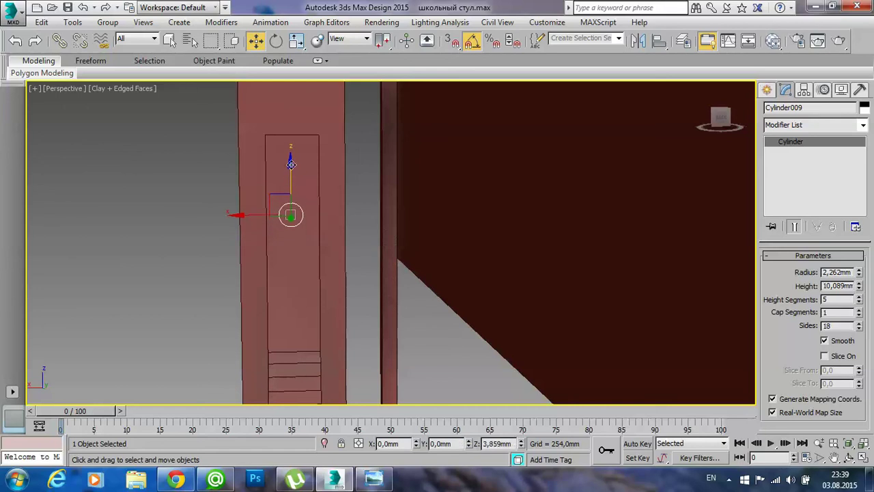
{"action": "left_click", "coordinate": [197, 247]}
- Bring up the desk reference drawing from the taskbar
{"action": "scroll", "coordinate": [298, 246], "scroll_direction": "down", "scroll_amount": 4}
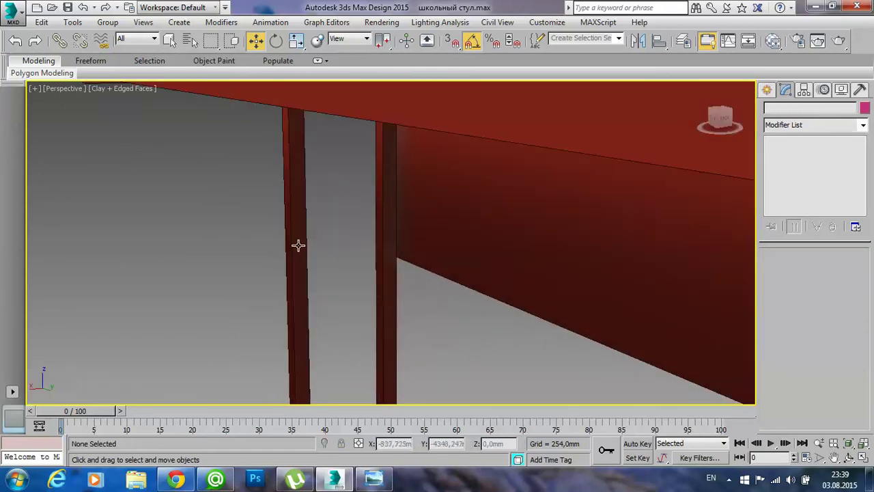
{"action": "scroll", "coordinate": [297, 245], "scroll_direction": "down", "scroll_amount": 3}
{"action": "scroll", "coordinate": [293, 250], "scroll_direction": "down", "scroll_amount": 2}
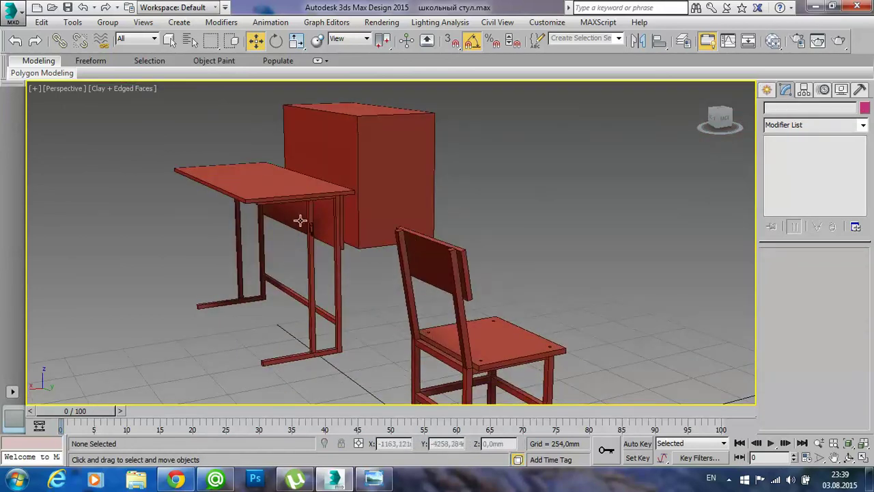
{"action": "scroll", "coordinate": [304, 224], "scroll_direction": "up", "scroll_amount": 4}
{"action": "scroll", "coordinate": [331, 246], "scroll_direction": "up", "scroll_amount": 2}
{"action": "scroll", "coordinate": [393, 256], "scroll_direction": "up", "scroll_amount": 2}
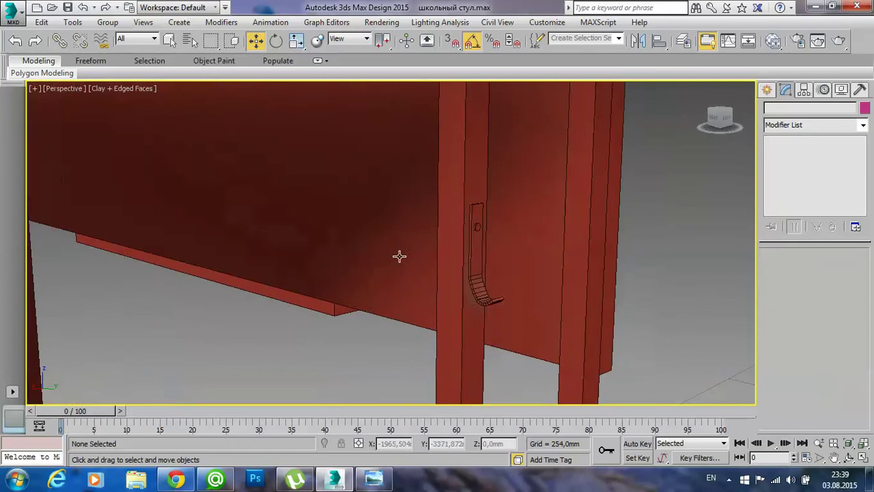
{"action": "left_click", "coordinate": [374, 478]}
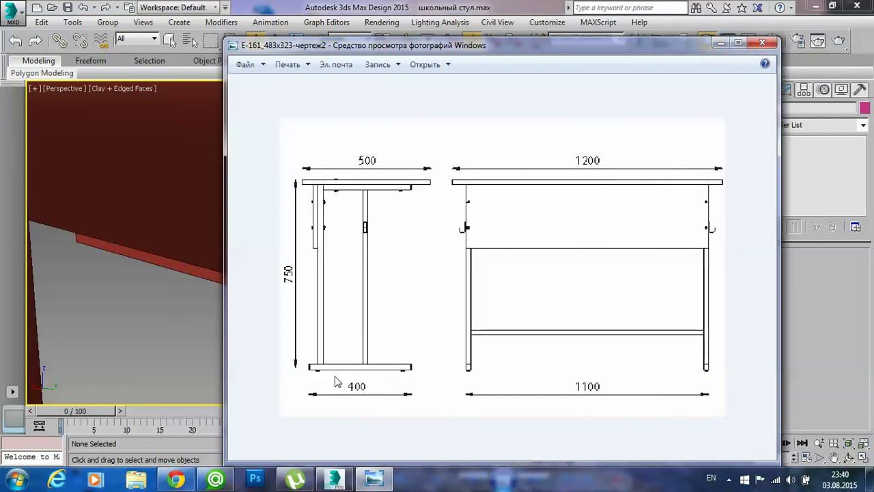
- Minimize the reference drawing and orbit closer to the red desk model
{"action": "left_click", "coordinate": [720, 44]}
{"action": "scroll", "coordinate": [465, 267], "scroll_direction": "down", "scroll_amount": 5}
{"action": "scroll", "coordinate": [460, 221], "scroll_direction": "down", "scroll_amount": 4}
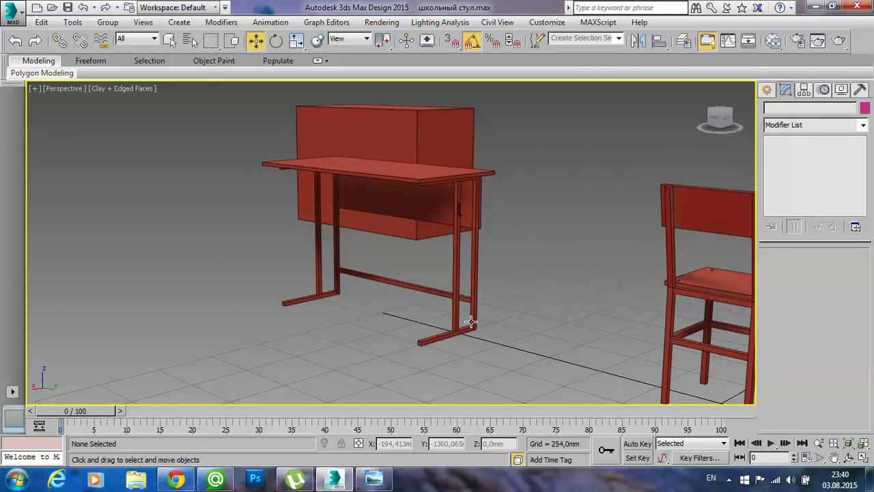
{"action": "mouse_move", "coordinate": [477, 321]}
{"action": "middle_mouse_down", "text": "alt"}
{"action": "mouse_move", "coordinate": [417, 254]}
{"action": "mouse_move", "coordinate": [517, 230]}
{"action": "mouse_move", "coordinate": [426, 275]}
{"action": "mouse_move", "coordinate": [253, 221]}
{"action": "mouse_move", "coordinate": [345, 235]}
{"action": "middle_mouse_up", "text": "alt"}
- Select the hook and pin on the desk leg and make an instance copy of them
{"action": "scroll", "coordinate": [392, 268], "scroll_direction": "up", "scroll_amount": 5}
{"action": "scroll", "coordinate": [366, 276], "scroll_direction": "up", "scroll_amount": 2}
{"action": "left_click", "coordinate": [228, 182]}
{"action": "left_click", "coordinate": [226, 196], "text": "ctrl"}
{"action": "scroll", "coordinate": [345, 234], "scroll_direction": "down", "scroll_amount": 5}
{"action": "scroll", "coordinate": [341, 244], "scroll_direction": "up", "scroll_amount": 3}
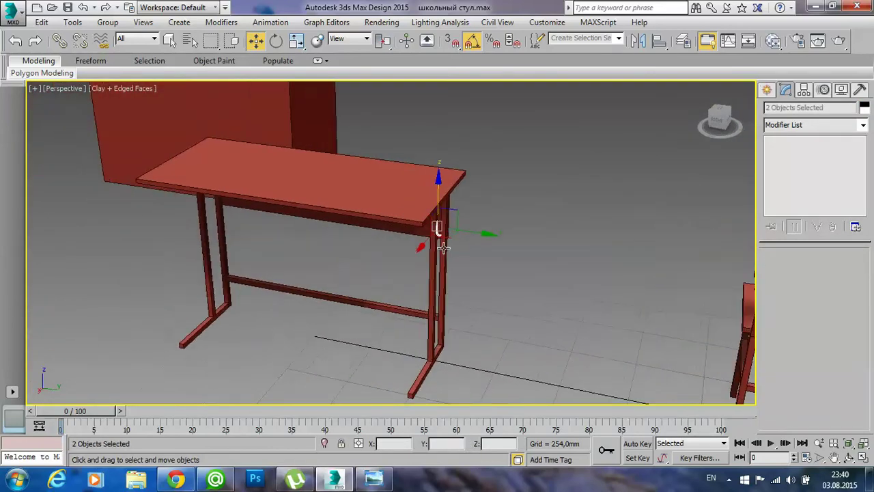
{"action": "left_click_drag", "start_coordinate": [340, 232], "coordinate": [213, 211], "text": "shift"}
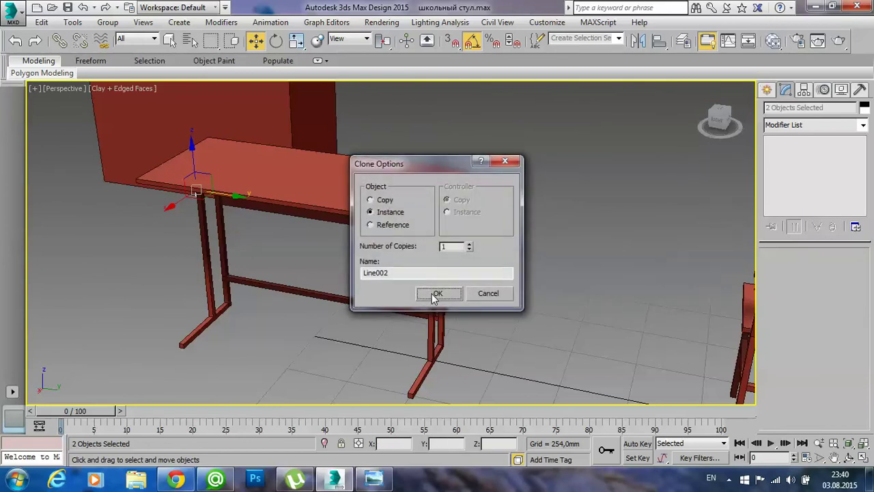
{"action": "left_click", "coordinate": [435, 294]}
- Mirror the hook parts across Y with No Clone, shift them along Y, and deselect
{"action": "scroll", "coordinate": [414, 296], "scroll_direction": "up", "scroll_amount": 5}
{"action": "scroll", "coordinate": [449, 292], "scroll_direction": "up", "scroll_amount": 1}
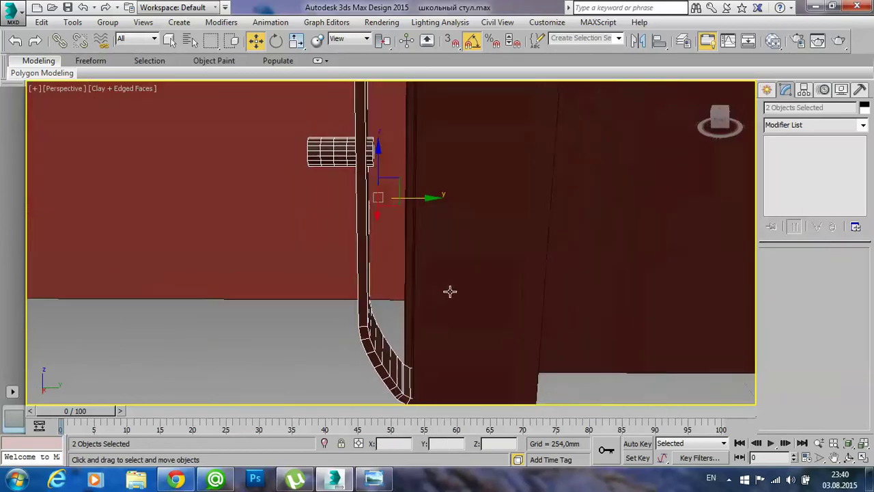
{"action": "middle_click_drag", "start_coordinate": [449, 291], "coordinate": [450, 291], "text": "alt"}
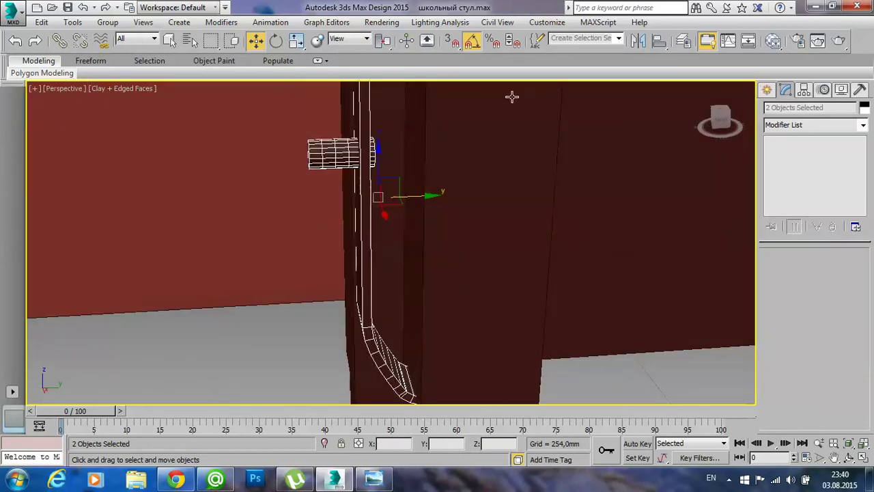
{"action": "left_click", "coordinate": [640, 42]}
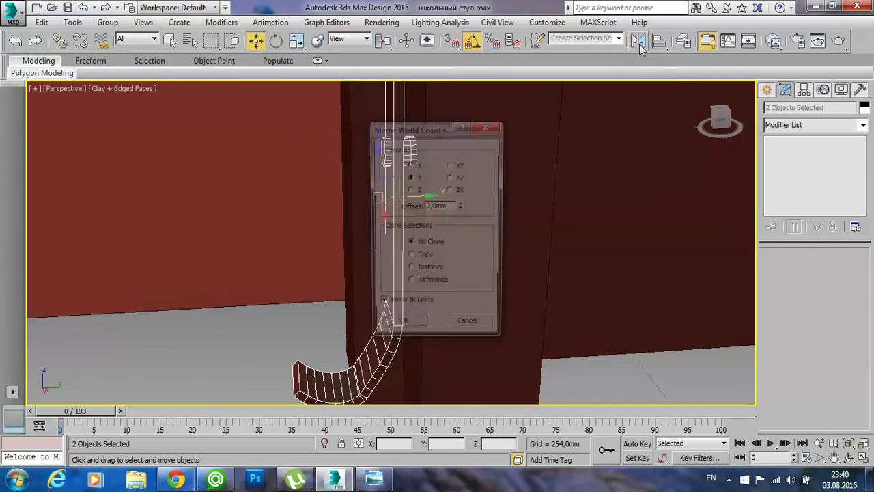
{"action": "left_click", "coordinate": [420, 328]}
{"action": "left_click_drag", "start_coordinate": [420, 196], "coordinate": [436, 190]}
{"action": "left_click", "coordinate": [677, 361]}
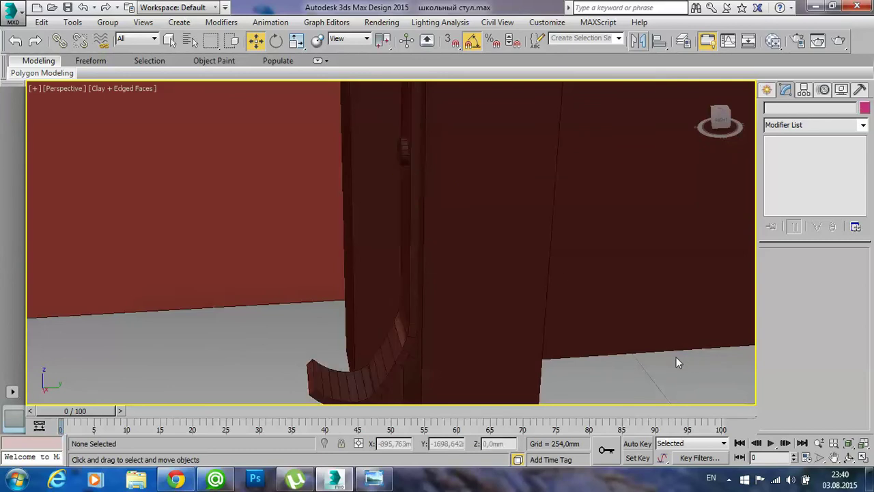
{"action": "middle_click_drag", "start_coordinate": [677, 361], "coordinate": [605, 321]}
{"action": "scroll", "coordinate": [606, 322], "scroll_direction": "down", "scroll_amount": 5}
- Select the small knob Cylinder009 and clone it upward above the desktop
{"action": "middle_click_drag", "start_coordinate": [628, 351], "coordinate": [495, 274]}
{"action": "scroll", "coordinate": [478, 266], "scroll_direction": "down", "scroll_amount": 4}
{"action": "mouse_move", "coordinate": [442, 253]}
{"action": "middle_mouse_down", "text": "alt"}
{"action": "mouse_move", "coordinate": [492, 275]}
{"action": "mouse_move", "coordinate": [517, 273]}
{"action": "mouse_move", "coordinate": [483, 287]}
{"action": "mouse_move", "coordinate": [347, 301]}
{"action": "middle_mouse_up", "text": "alt"}
{"action": "scroll", "coordinate": [553, 290], "scroll_direction": "up", "scroll_amount": 2}
{"action": "scroll", "coordinate": [386, 250], "scroll_direction": "up", "scroll_amount": 2}
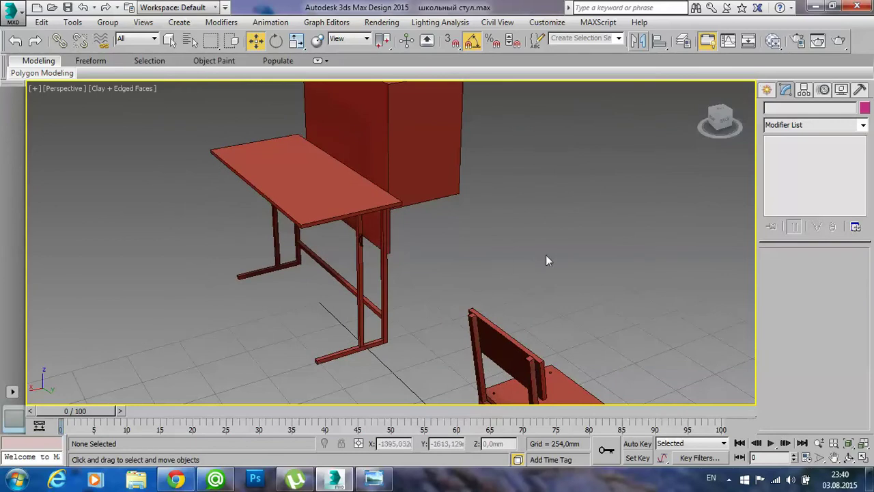
{"action": "scroll", "coordinate": [345, 259], "scroll_direction": "up", "scroll_amount": 1}
{"action": "scroll", "coordinate": [355, 260], "scroll_direction": "up", "scroll_amount": 4}
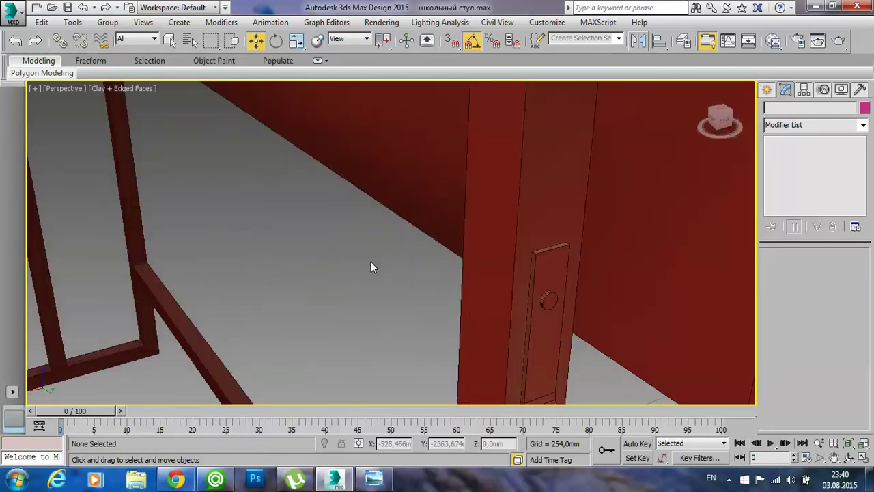
{"action": "left_click", "coordinate": [550, 301]}
{"action": "scroll", "coordinate": [484, 321], "scroll_direction": "down", "scroll_amount": 1}
{"action": "scroll", "coordinate": [488, 314], "scroll_direction": "down", "scroll_amount": 3}
{"action": "scroll", "coordinate": [492, 305], "scroll_direction": "down", "scroll_amount": 2}
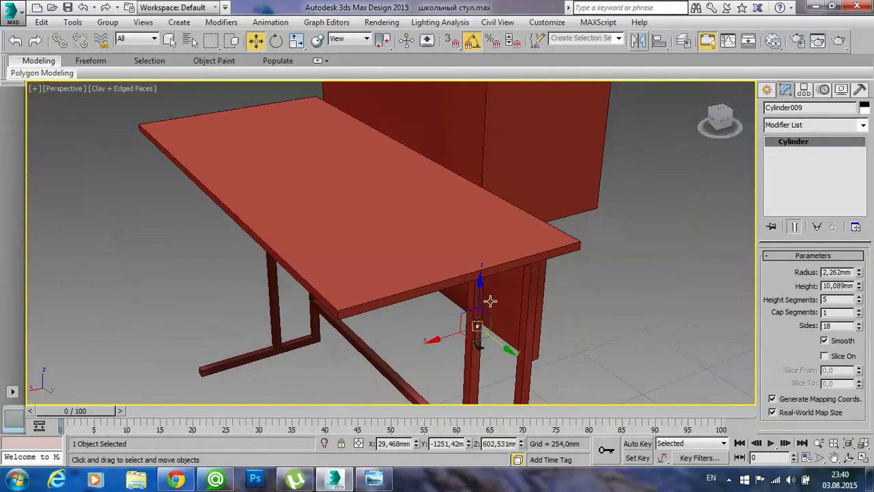
{"action": "left_click_drag", "start_coordinate": [481, 292], "coordinate": [476, 217]}
{"action": "left_click", "coordinate": [439, 292]}
- Rotate the knob copy 180° on X and lower it onto the desktop
{"action": "left_click", "coordinate": [275, 41]}
{"action": "scroll", "coordinate": [451, 239], "scroll_direction": "up", "scroll_amount": 1}
{"action": "scroll", "coordinate": [443, 246], "scroll_direction": "up", "scroll_amount": 3}
{"action": "left_click_drag", "start_coordinate": [476, 256], "coordinate": [459, 209]}
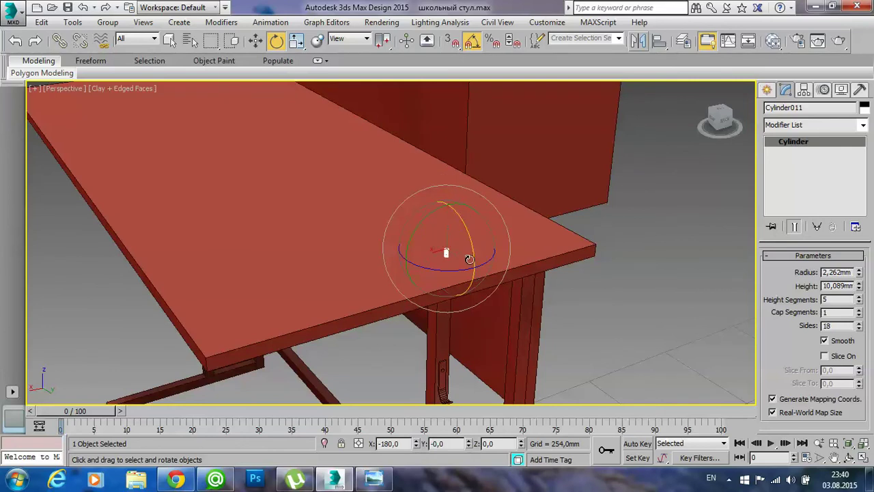
{"action": "key", "text": "w"}
{"action": "left_click_drag", "start_coordinate": [447, 224], "coordinate": [448, 229]}
- Frame and check the new peg in an enlarged Front view
{"action": "key", "text": "alt+w"}
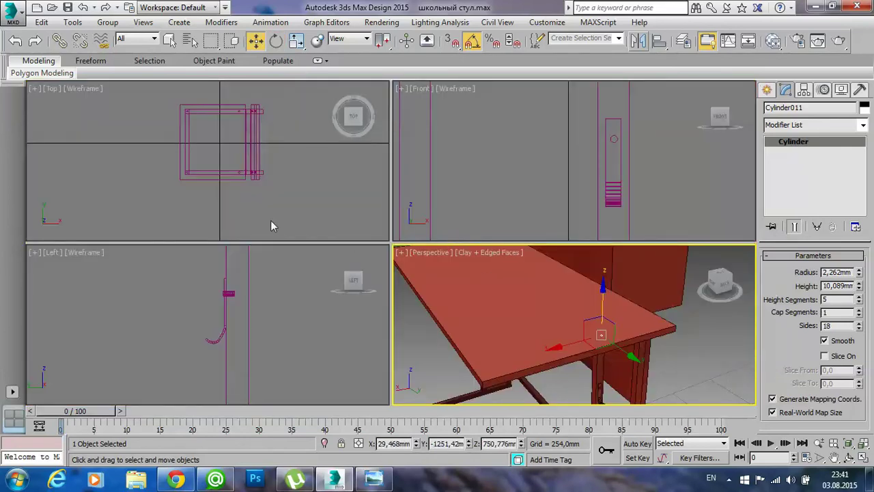
{"action": "right_click", "coordinate": [538, 199]}
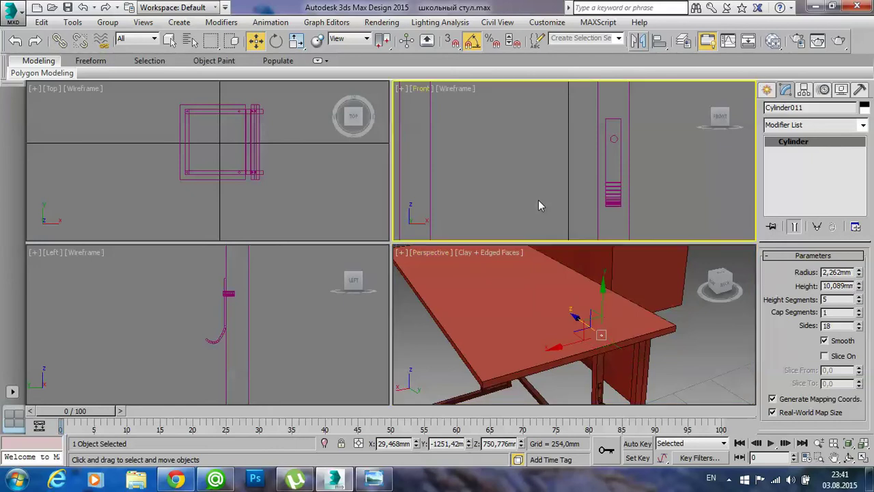
{"action": "key", "text": "z"}
{"action": "key", "text": "alt+w"}
{"action": "scroll", "coordinate": [511, 216], "scroll_direction": "down", "scroll_amount": 5}
{"action": "scroll", "coordinate": [512, 215], "scroll_direction": "down", "scroll_amount": 4}
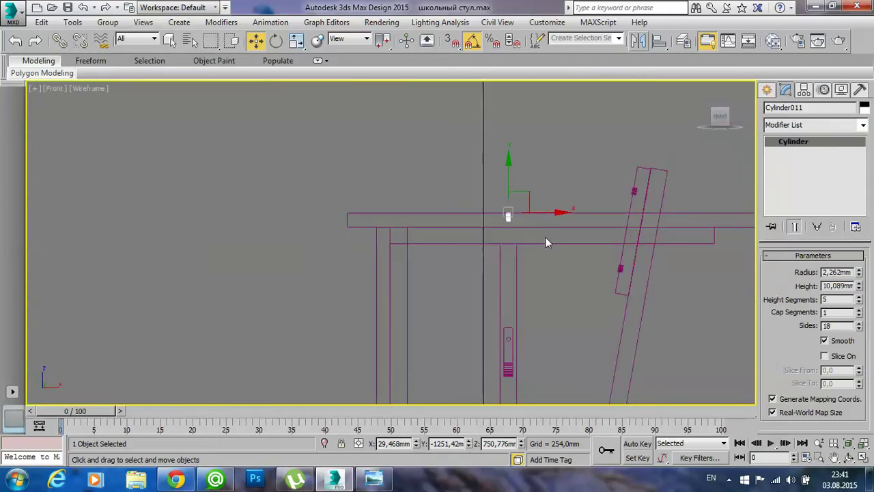
{"action": "key", "text": "alt+w"}
- Nudge peg Cylinder011 about 12 mm along Y to Y -1263,439mm in Top view
{"action": "right_click", "coordinate": [276, 190]}
{"action": "key", "text": "alt+w"}
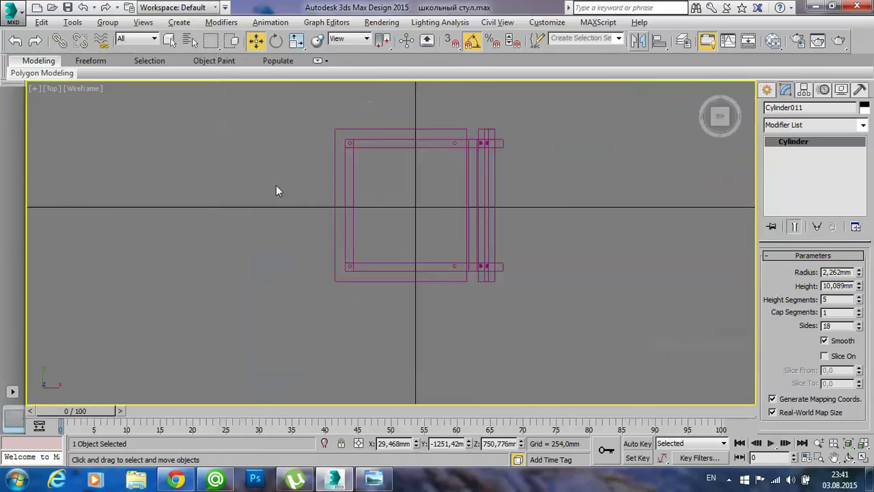
{"action": "scroll", "coordinate": [386, 252], "scroll_direction": "up", "scroll_amount": 8}
{"action": "scroll", "coordinate": [374, 201], "scroll_direction": "down", "scroll_amount": 4}
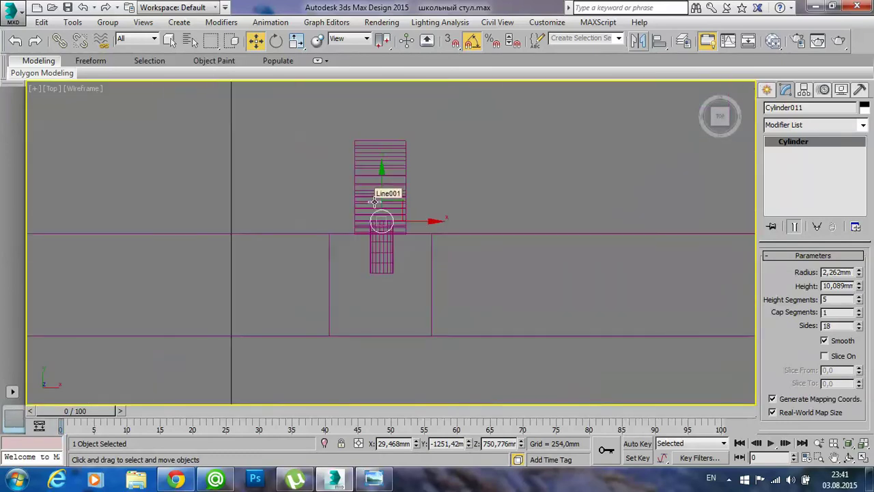
{"action": "middle_click_drag", "start_coordinate": [455, 220], "coordinate": [441, 228]}
{"action": "scroll", "coordinate": [482, 242], "scroll_direction": "down", "scroll_amount": 4}
{"action": "scroll", "coordinate": [497, 250], "scroll_direction": "down", "scroll_amount": 3}
{"action": "middle_click_drag", "start_coordinate": [497, 253], "coordinate": [405, 250]}
{"action": "left_click_drag", "start_coordinate": [367, 189], "coordinate": [367, 199]}
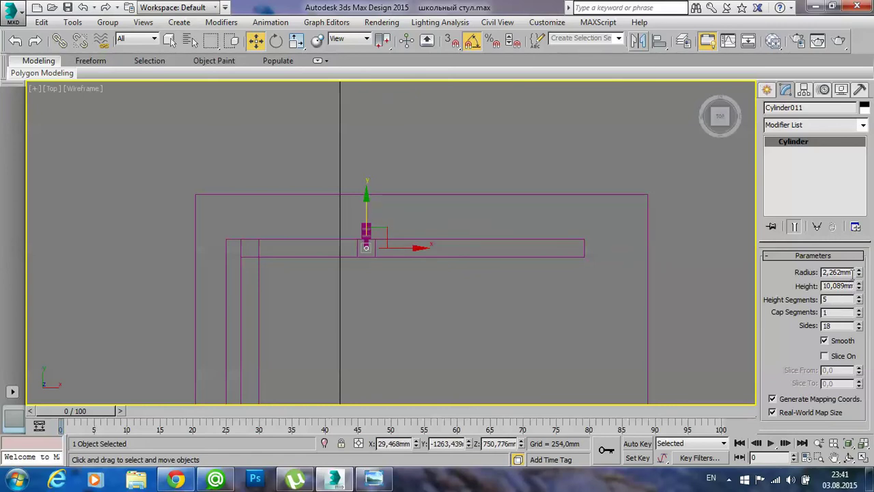
- Set the desktop peg's radius to 5,31mm
{"action": "key", "text": "alt+w"}
{"action": "left_click", "coordinate": [560, 344]}
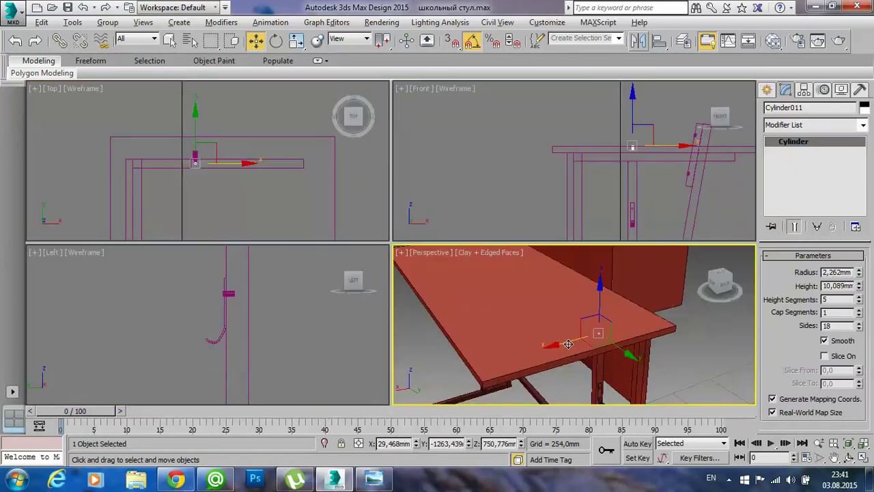
{"action": "key", "text": "alt+w"}
{"action": "mouse_move", "coordinate": [524, 299]}
{"action": "middle_mouse_down", "text": "alt"}
{"action": "mouse_move", "coordinate": [564, 346]}
{"action": "mouse_move", "coordinate": [468, 280]}
{"action": "middle_mouse_up", "text": "alt"}
{"action": "left_click", "coordinate": [442, 268]}
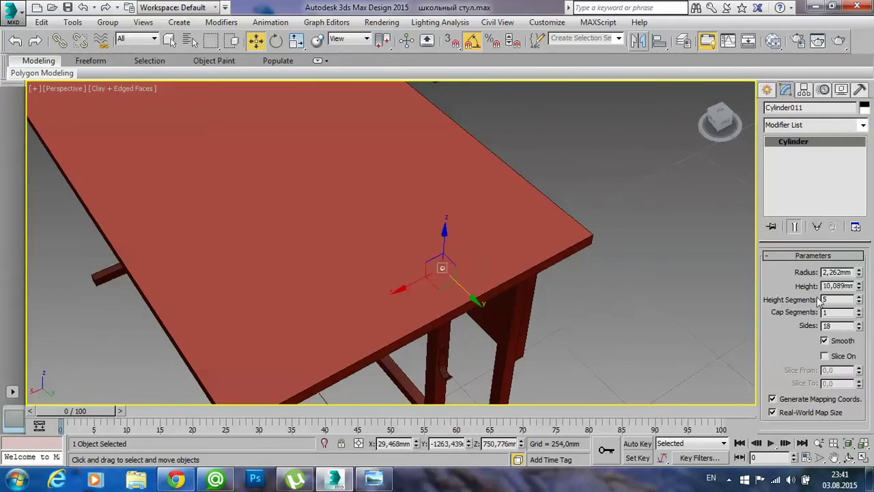
{"action": "left_click_drag", "start_coordinate": [860, 272], "coordinate": [858, 261]}
{"action": "type", "text": "5,31"}
{"action": "key", "text": "Return"}
{"action": "left_click", "coordinate": [624, 306]}
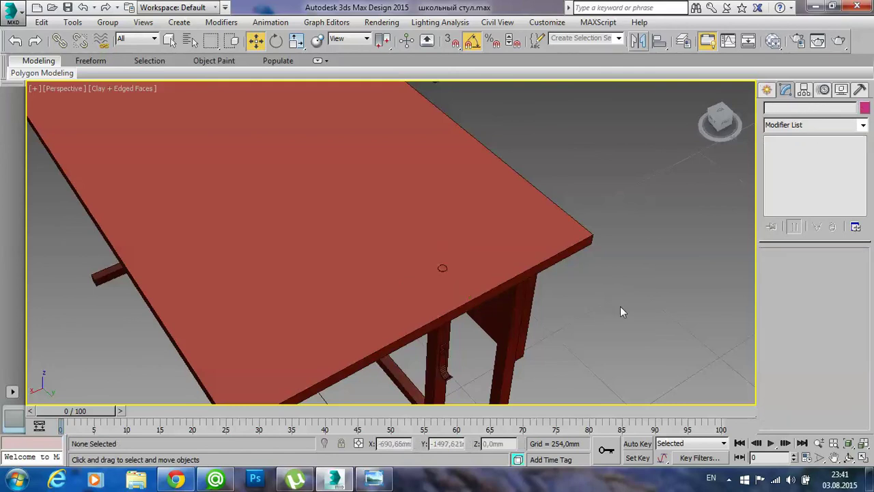
{"action": "left_click", "coordinate": [442, 269]}
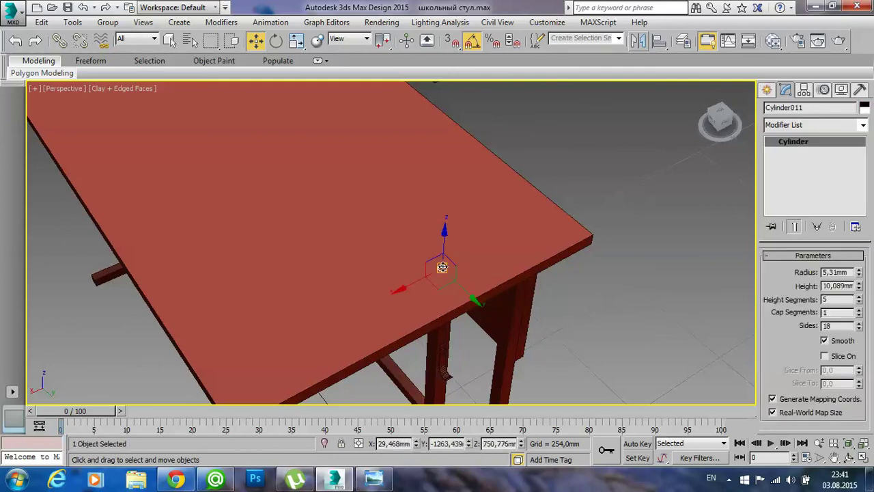
- Instance the peg along X to the other end of the desk edge
{"action": "key", "text": "alt+w"}
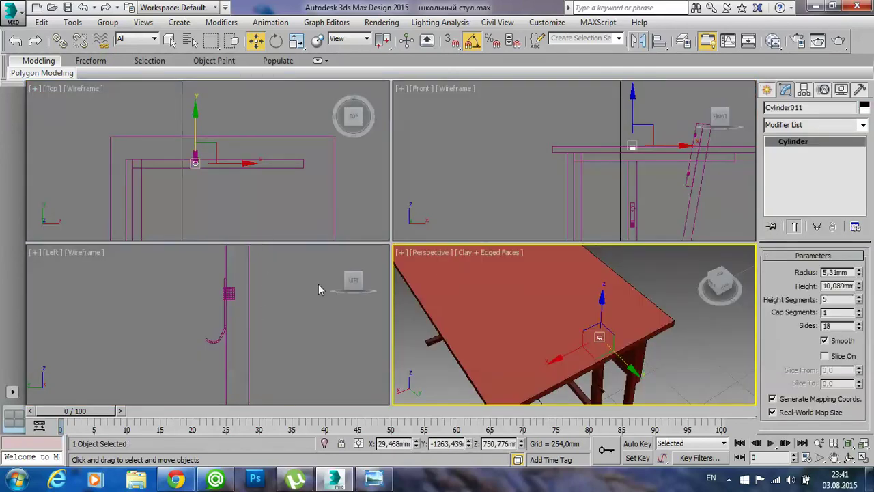
{"action": "middle_click_drag", "start_coordinate": [271, 198], "coordinate": [271, 164]}
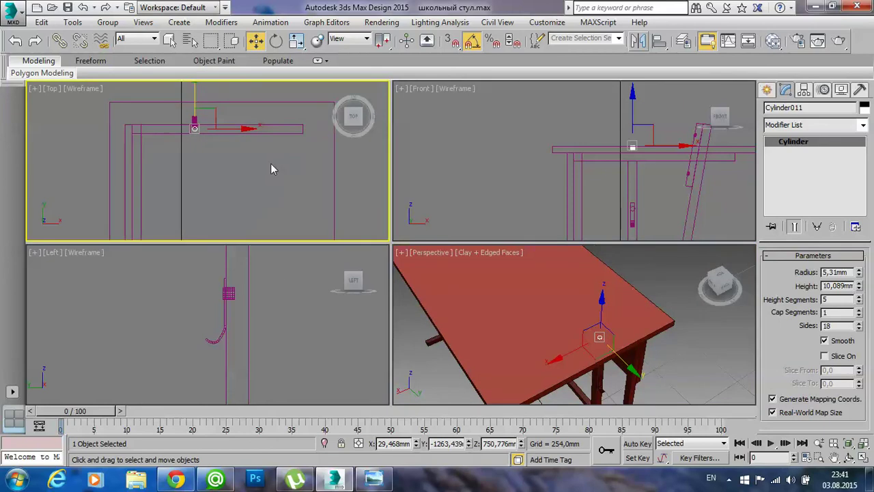
{"action": "key", "text": "alt+w"}
{"action": "left_click_drag", "start_coordinate": [387, 191], "coordinate": [303, 205]}
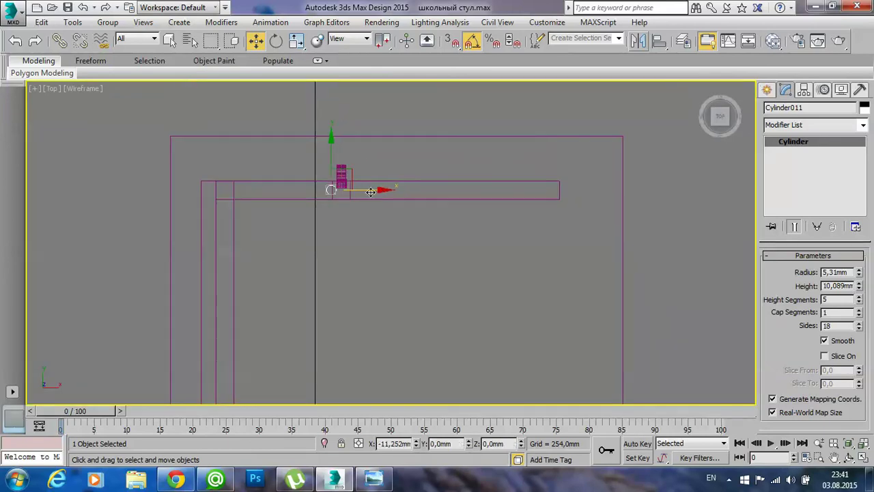
{"action": "left_click_drag", "start_coordinate": [306, 190], "coordinate": [579, 190], "text": "shift"}
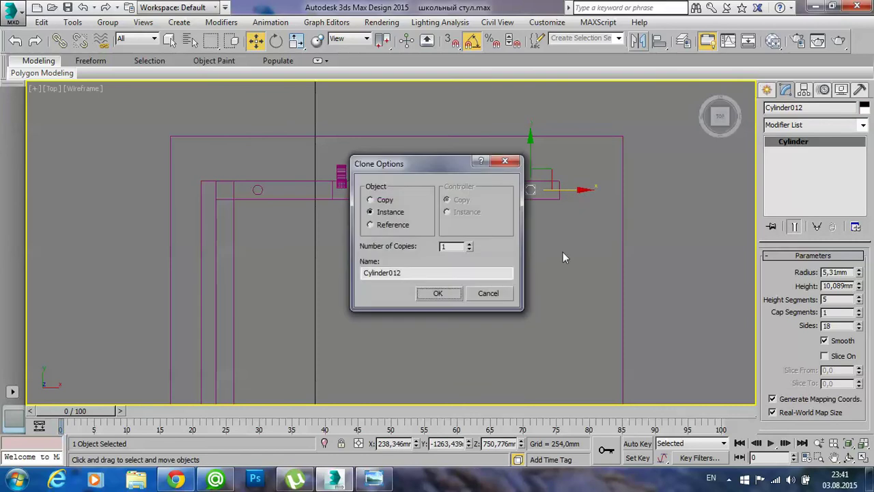
{"action": "left_click", "coordinate": [438, 293]}
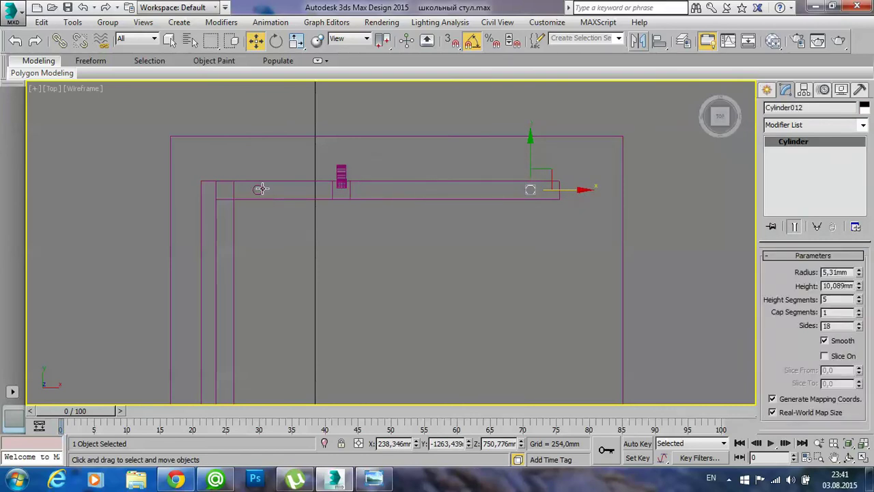
- Instance both pegs along Y to the opposite desk edge, up to Cylinder013
{"action": "left_click", "coordinate": [262, 189], "text": "ctrl"}
{"action": "scroll", "coordinate": [368, 172], "scroll_direction": "down", "scroll_amount": 1}
{"action": "scroll", "coordinate": [366, 160], "scroll_direction": "down", "scroll_amount": 3}
{"action": "middle_click_drag", "start_coordinate": [400, 231], "coordinate": [400, 209]}
{"action": "left_click_drag", "start_coordinate": [371, 102], "coordinate": [358, 319]}
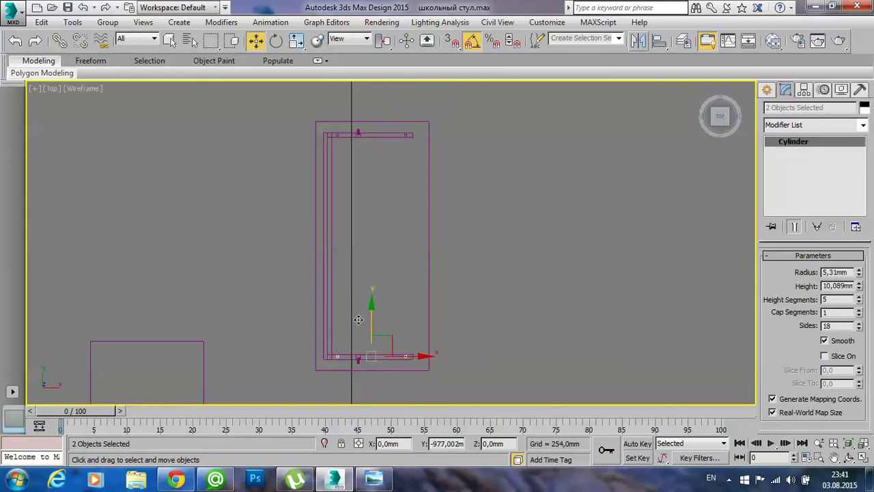
{"action": "left_click_drag", "start_coordinate": [359, 319], "coordinate": [360, 321], "text": "shift"}
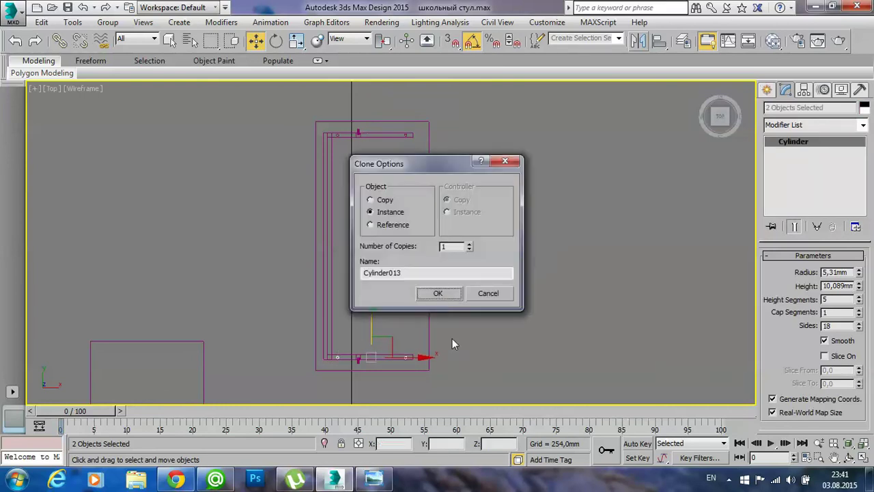
{"action": "left_click", "coordinate": [442, 291]}
- Orbit the perspective view to inspect the four corner pegs on the tabletop
{"action": "key", "text": "alt+w"}
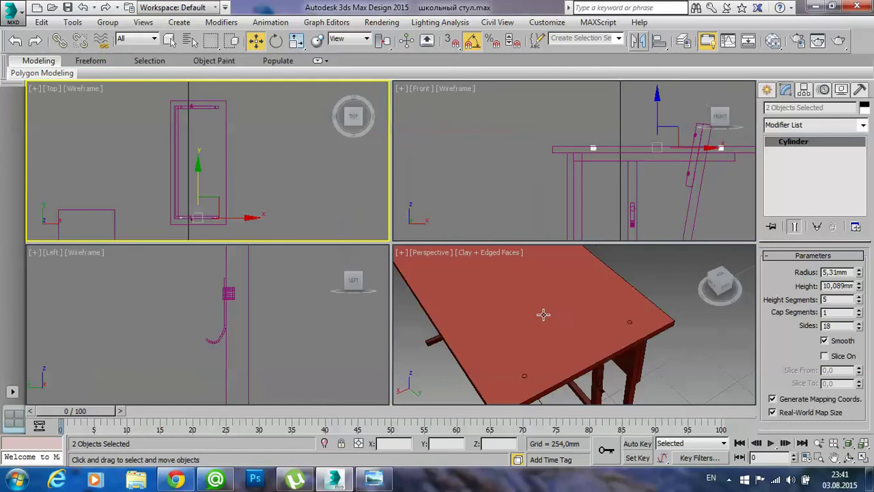
{"action": "middle_click", "coordinate": [546, 312]}
{"action": "key", "text": "alt+w"}
{"action": "scroll", "coordinate": [424, 280], "scroll_direction": "down", "scroll_amount": 5}
{"action": "scroll", "coordinate": [390, 274], "scroll_direction": "down", "scroll_amount": 3}
{"action": "middle_click_drag", "start_coordinate": [390, 274], "coordinate": [432, 287], "text": "alt"}
{"action": "left_click", "coordinate": [432, 288]}
{"action": "mouse_move", "coordinate": [372, 252]}
{"action": "middle_mouse_down", "text": "alt"}
{"action": "mouse_move", "coordinate": [347, 275]}
{"action": "mouse_move", "coordinate": [410, 303]}
{"action": "mouse_move", "coordinate": [445, 267]}
{"action": "mouse_move", "coordinate": [451, 226]}
{"action": "mouse_move", "coordinate": [451, 326]}
{"action": "mouse_move", "coordinate": [503, 309]}
{"action": "mouse_move", "coordinate": [515, 321]}
{"action": "mouse_move", "coordinate": [476, 319]}
{"action": "mouse_move", "coordinate": [380, 264]}
{"action": "mouse_move", "coordinate": [334, 273]}
{"action": "mouse_move", "coordinate": [399, 264]}
{"action": "mouse_move", "coordinate": [358, 273]}
{"action": "middle_mouse_up", "text": "alt"}
{"action": "scroll", "coordinate": [349, 267], "scroll_direction": "up", "scroll_amount": 3}
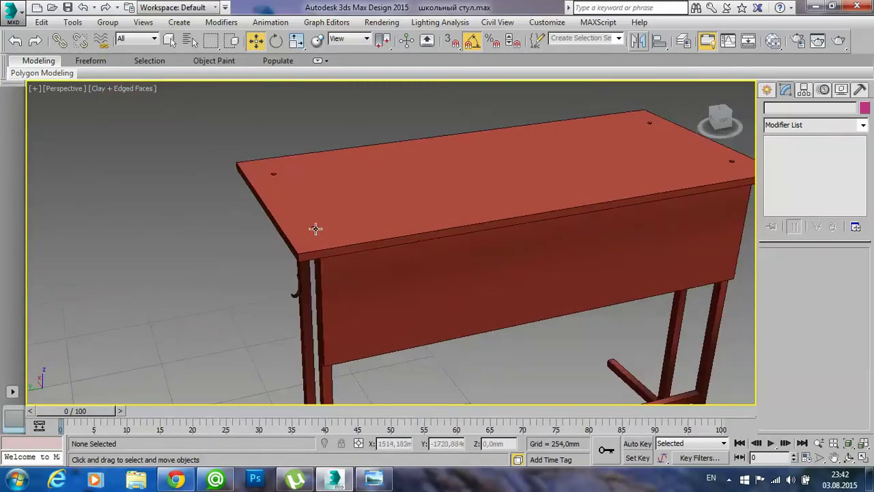
- Copy the corner peg along the desk edge and turn the copy onto its side
{"action": "left_click", "coordinate": [312, 226]}
{"action": "scroll", "coordinate": [396, 270], "scroll_direction": "up", "scroll_amount": 2}
{"action": "scroll", "coordinate": [397, 271], "scroll_direction": "up", "scroll_amount": 2}
{"action": "left_click_drag", "start_coordinate": [300, 220], "coordinate": [377, 246], "text": "shift"}
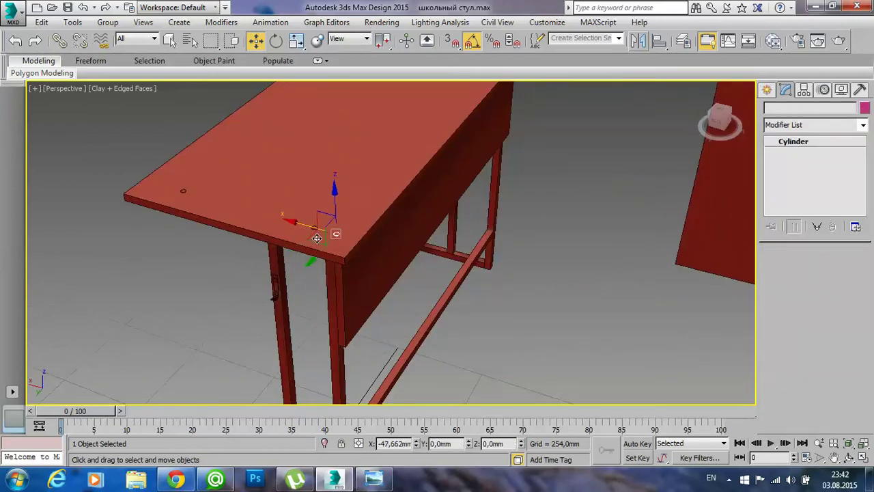
{"action": "left_click", "coordinate": [429, 293]}
{"action": "key", "text": "e"}
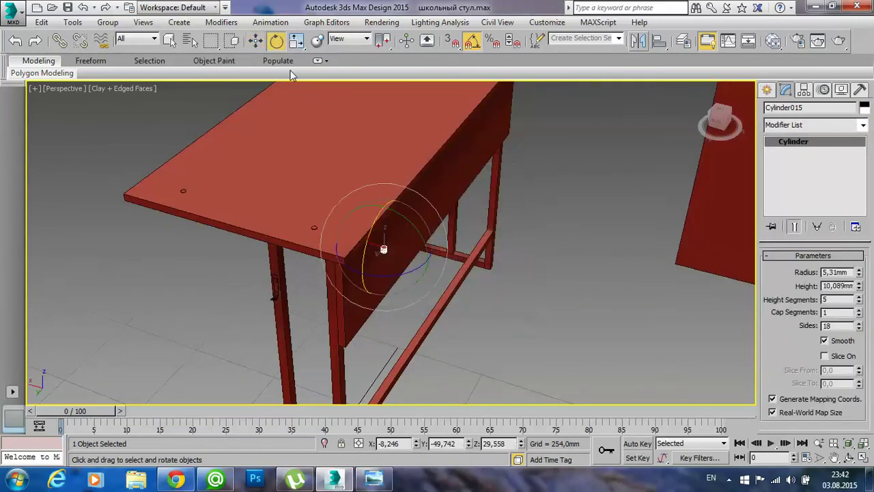
{"action": "left_click_drag", "start_coordinate": [409, 225], "coordinate": [437, 271]}
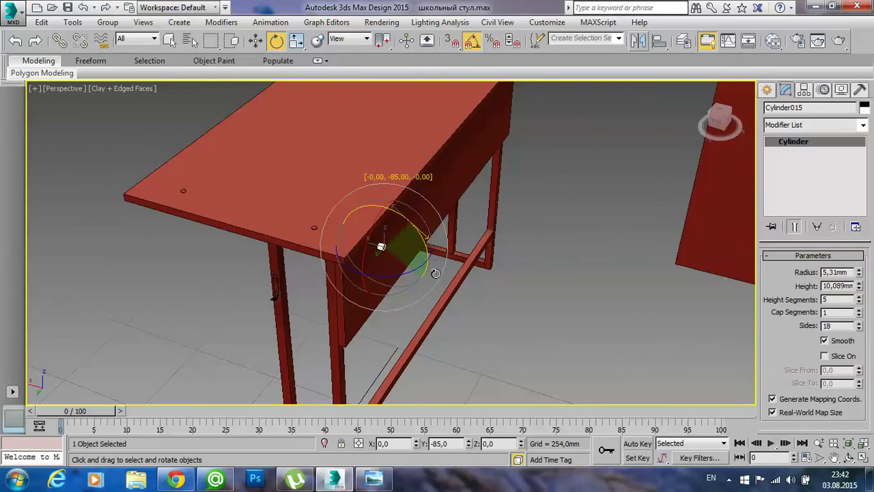
- Lower the bolt cylinder and slide it sideways to the panel corner
{"action": "middle_click_drag", "start_coordinate": [435, 276], "coordinate": [417, 279], "text": "alt"}
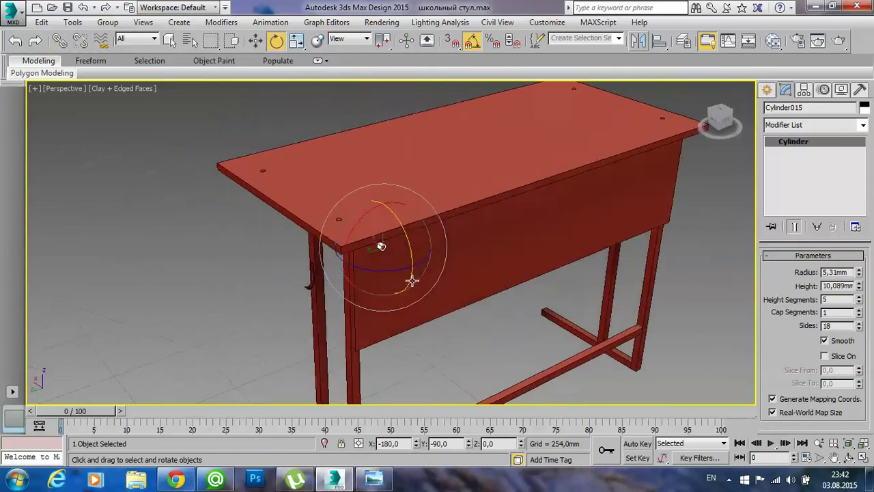
{"action": "key", "text": "w"}
{"action": "left_click_drag", "start_coordinate": [384, 202], "coordinate": [383, 225]}
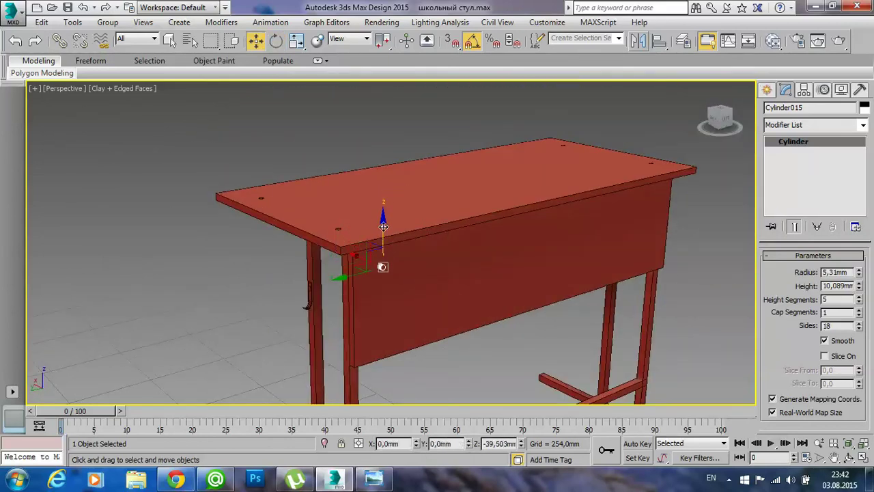
{"action": "middle_click_drag", "start_coordinate": [396, 250], "coordinate": [342, 283], "text": "alt"}
{"action": "left_click_drag", "start_coordinate": [341, 282], "coordinate": [309, 283]}
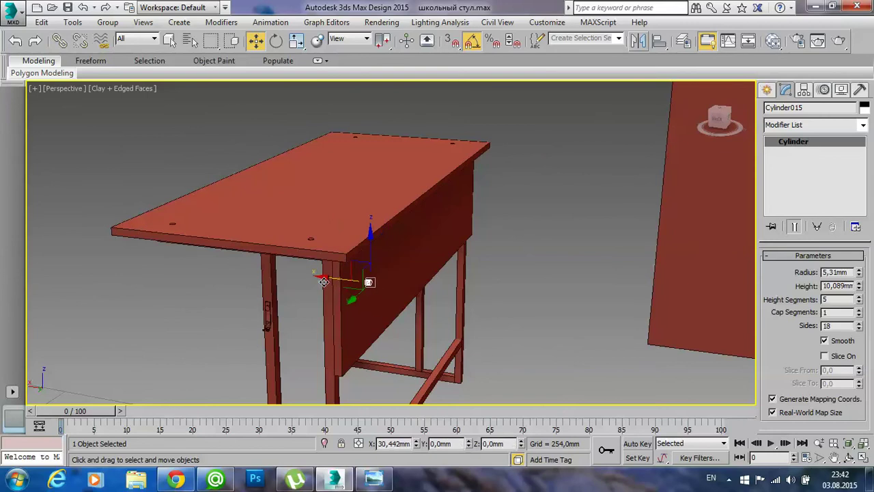
{"action": "left_click_drag", "start_coordinate": [305, 283], "coordinate": [302, 284]}
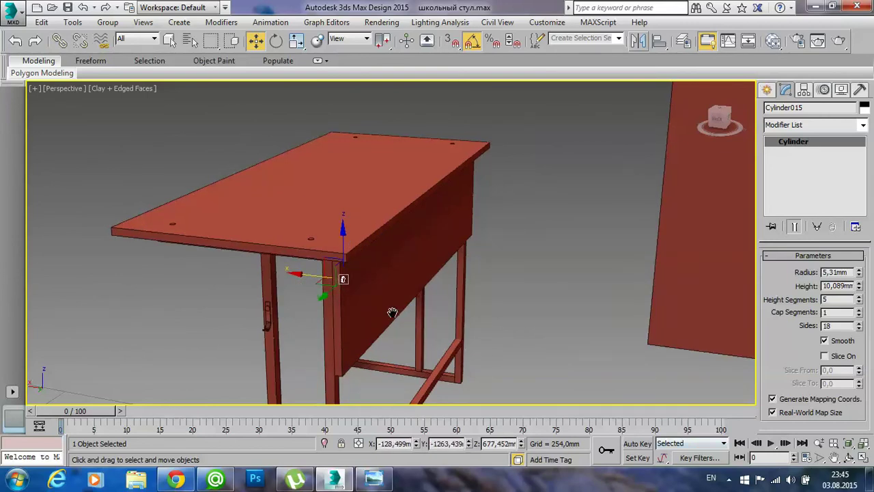
{"action": "middle_click_drag", "start_coordinate": [392, 313], "coordinate": [418, 296]}
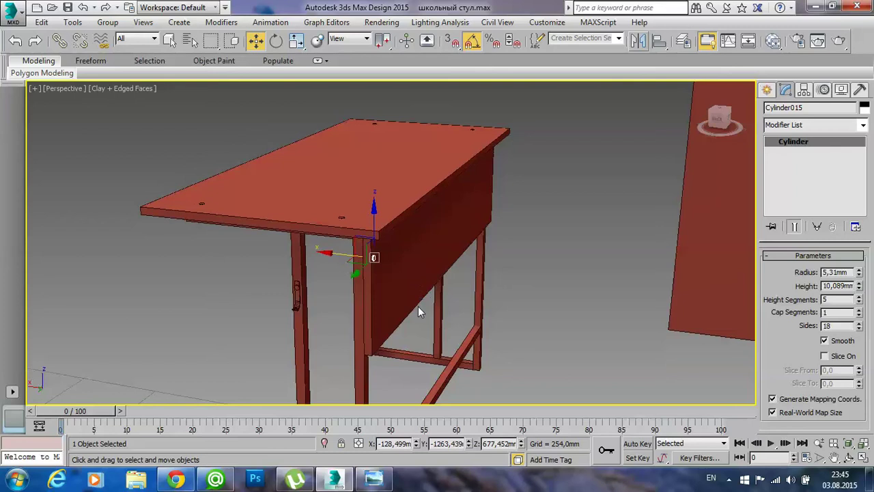
- Nudge Cylinder015 along Y, then drag an instance copy down along Z
{"action": "key", "text": "alt+w"}
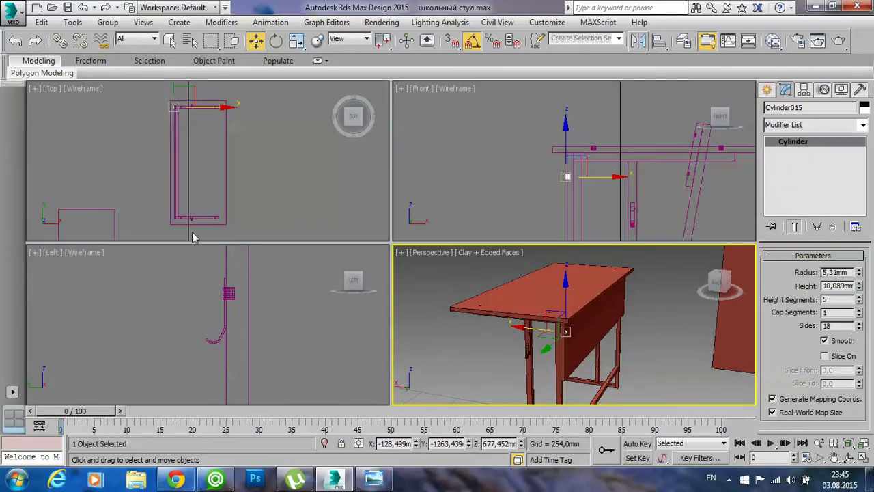
{"action": "right_click", "coordinate": [221, 172]}
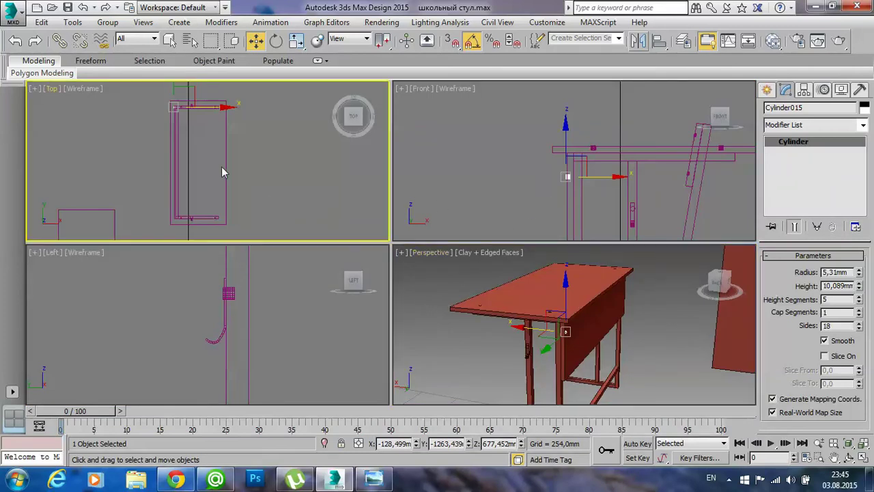
{"action": "key", "text": "z"}
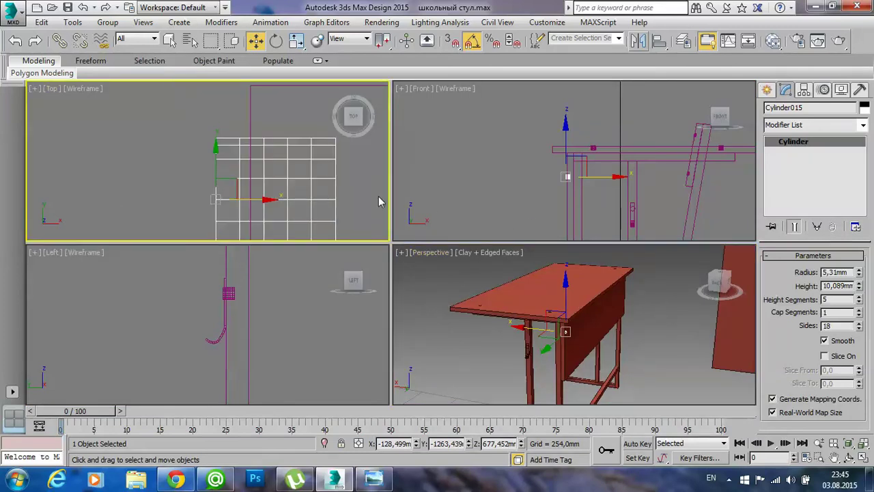
{"action": "middle_click_drag", "start_coordinate": [576, 189], "coordinate": [566, 146]}
{"action": "middle_click_drag", "start_coordinate": [220, 175], "coordinate": [192, 119]}
{"action": "scroll", "coordinate": [255, 195], "scroll_direction": "down", "scroll_amount": 5}
{"action": "scroll", "coordinate": [255, 194], "scroll_direction": "down", "scroll_amount": 3}
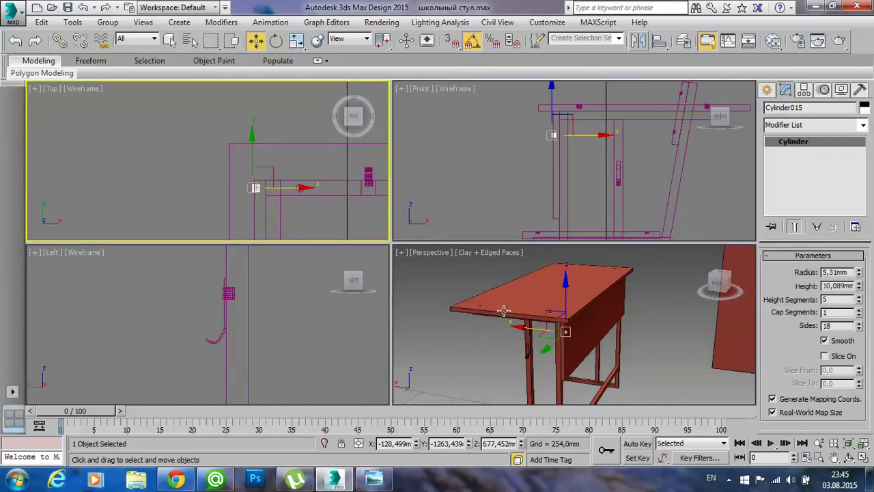
{"action": "right_click", "coordinate": [526, 323]}
{"action": "key", "text": "alt+w"}
{"action": "middle_click_drag", "start_coordinate": [517, 339], "coordinate": [405, 307], "text": "alt"}
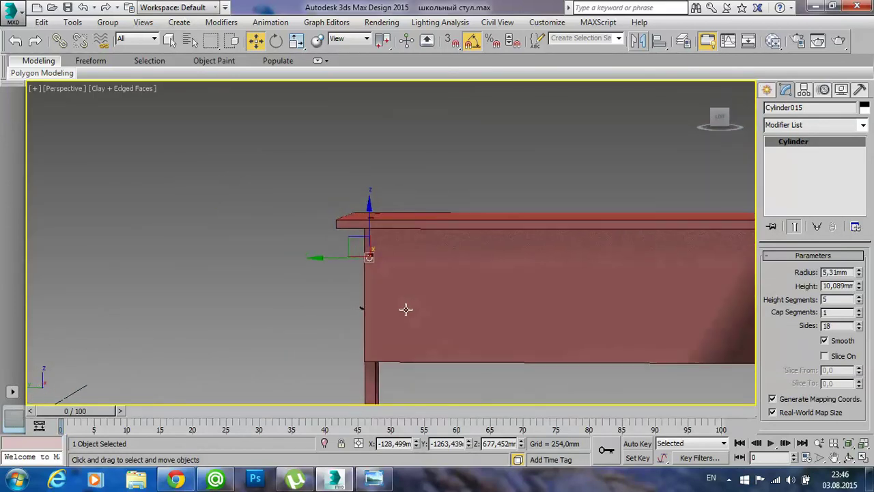
{"action": "left_click_drag", "start_coordinate": [312, 255], "coordinate": [325, 257]}
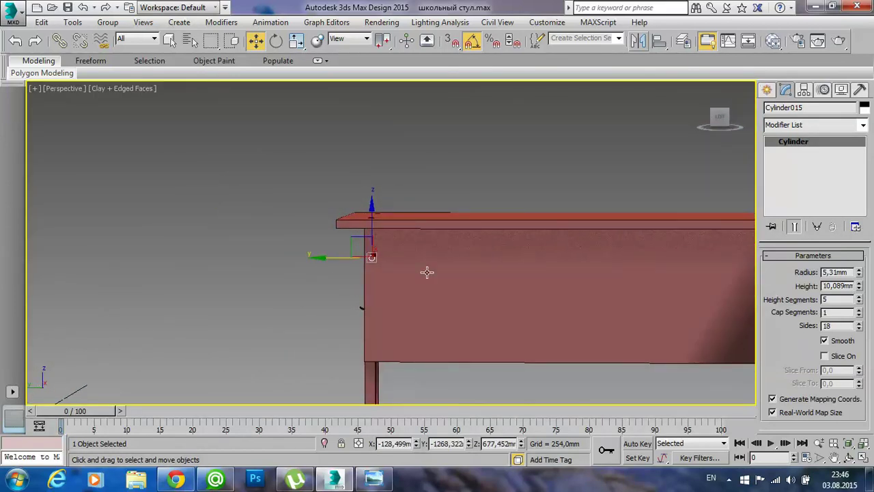
{"action": "left_click_drag", "start_coordinate": [370, 205], "coordinate": [360, 295], "text": "shift"}
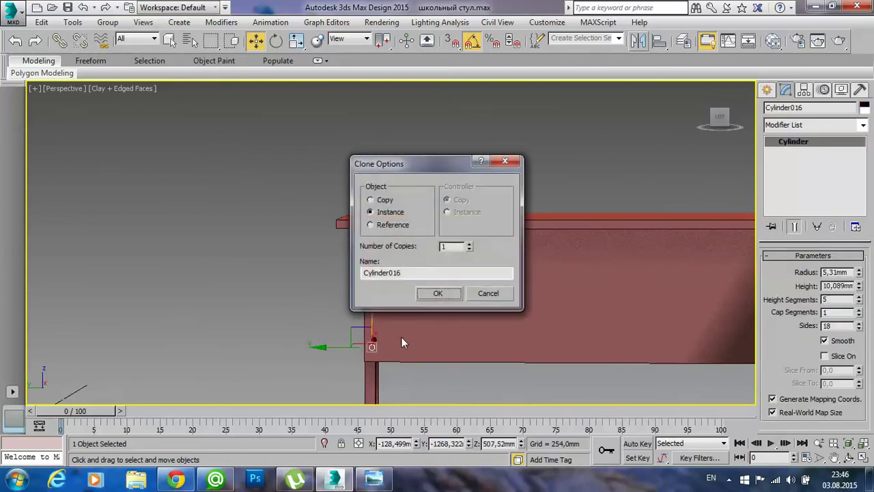
- Confirm the lower bolt instance Cylinder016
{"action": "left_click", "coordinate": [436, 293]}
{"action": "left_click", "coordinate": [382, 482]}
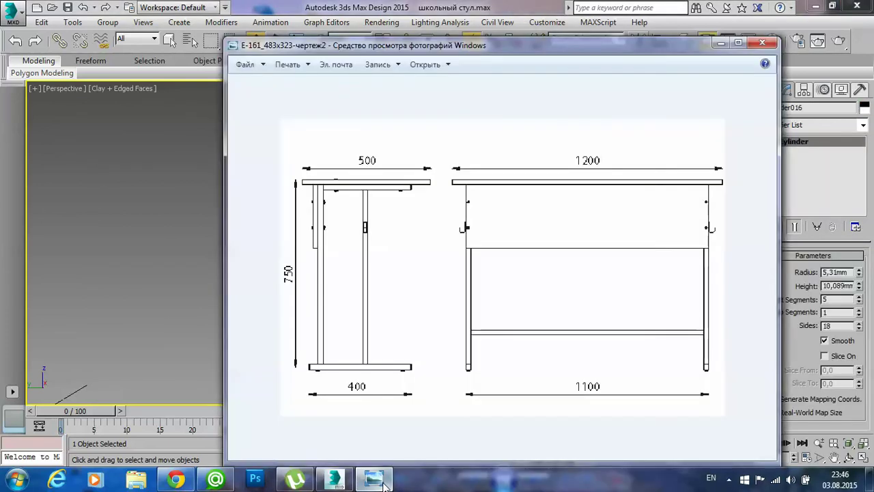
{"action": "left_click", "coordinate": [383, 482]}
{"action": "mouse_move", "coordinate": [483, 319]}
{"action": "middle_mouse_down"}
{"action": "mouse_move", "coordinate": [437, 299]}
{"action": "mouse_move", "coordinate": [451, 312]}
{"action": "mouse_move", "coordinate": [404, 312]}
{"action": "middle_mouse_up"}
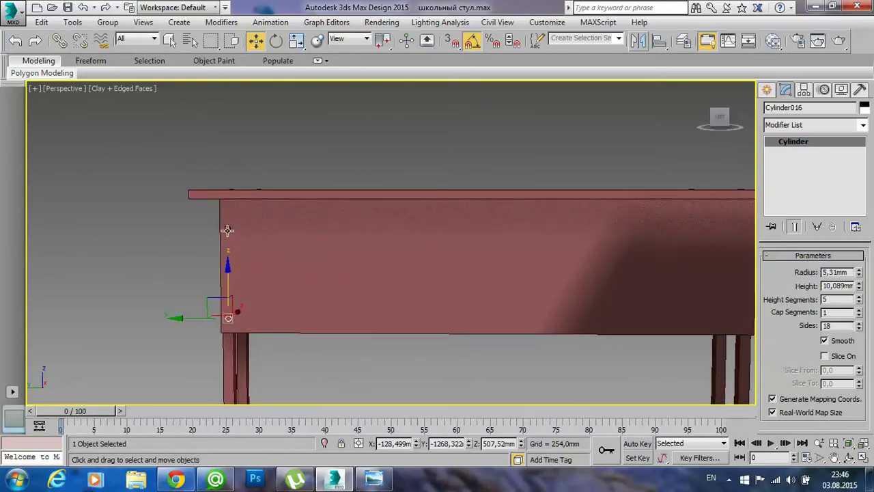
- Instance both bolt cylinders to the panel's right end, then orbit to inspect
{"action": "left_click", "coordinate": [228, 230], "text": "ctrl"}
{"action": "middle_click_drag", "start_coordinate": [315, 269], "coordinate": [330, 275], "text": "alt"}
{"action": "left_click_drag", "start_coordinate": [201, 288], "coordinate": [648, 303], "text": "shift"}
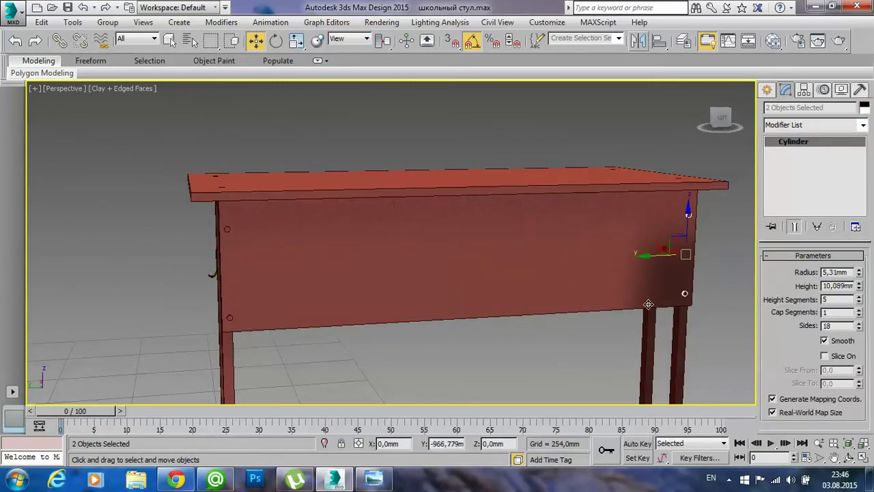
{"action": "left_click_drag", "start_coordinate": [648, 304], "coordinate": [643, 306], "text": "shift"}
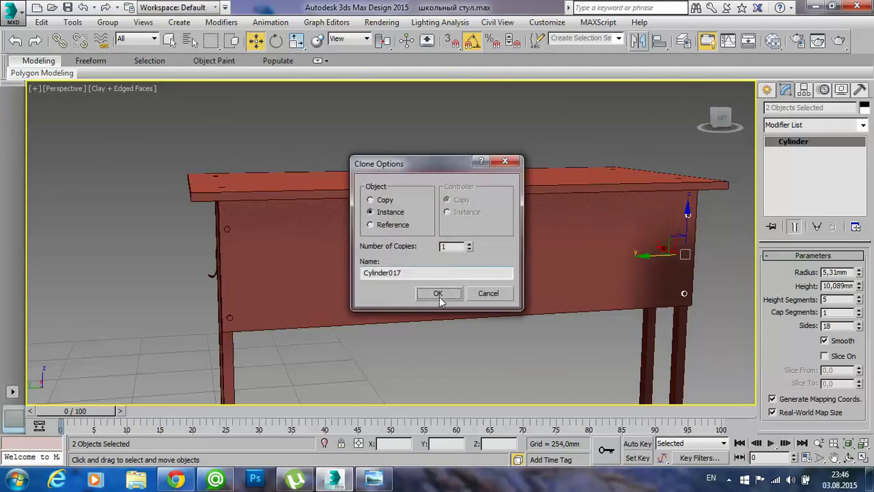
{"action": "left_click", "coordinate": [438, 293]}
{"action": "left_click", "coordinate": [486, 362]}
{"action": "mouse_move", "coordinate": [499, 336]}
{"action": "middle_mouse_down", "text": "alt"}
{"action": "mouse_move", "coordinate": [496, 321]}
{"action": "mouse_move", "coordinate": [550, 347]}
{"action": "mouse_move", "coordinate": [468, 308]}
{"action": "mouse_move", "coordinate": [470, 280]}
{"action": "mouse_move", "coordinate": [478, 280]}
{"action": "mouse_move", "coordinate": [269, 254]}
{"action": "middle_mouse_up", "text": "alt"}
{"action": "scroll", "coordinate": [550, 348], "scroll_direction": "down", "scroll_amount": 3}
{"action": "mouse_move", "coordinate": [335, 267]}
{"action": "middle_mouse_down", "text": "alt"}
{"action": "mouse_move", "coordinate": [415, 273]}
{"action": "mouse_move", "coordinate": [441, 304]}
{"action": "mouse_move", "coordinate": [402, 330]}
{"action": "middle_mouse_up", "text": "alt"}
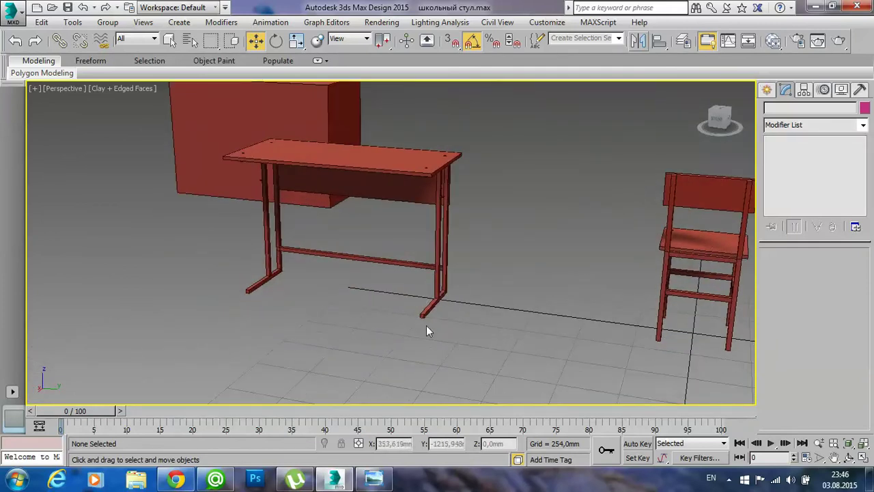
- Snap-draw a 20 mm long box at the chair leg foot corner
{"action": "scroll", "coordinate": [424, 328], "scroll_direction": "up", "scroll_amount": 3}
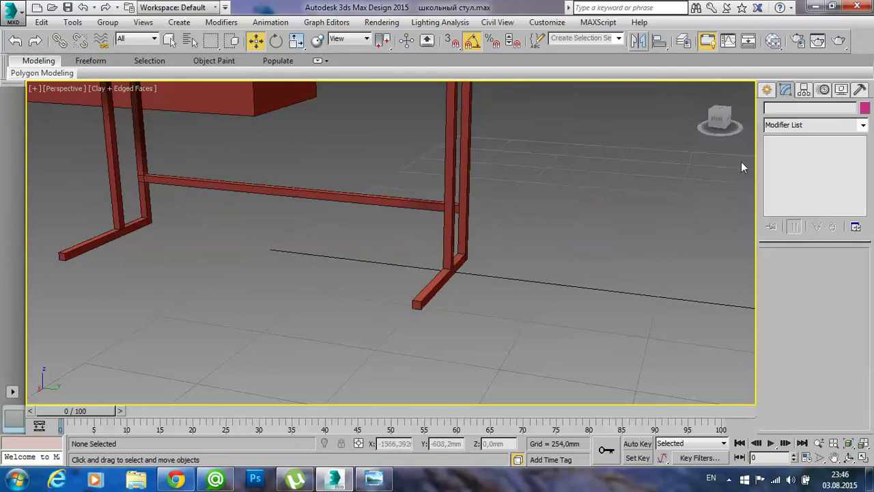
{"action": "left_click", "coordinate": [767, 89]}
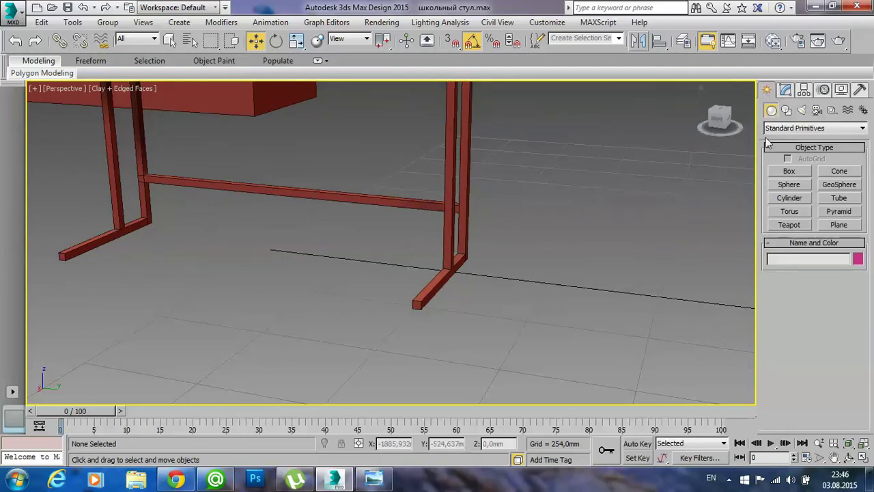
{"action": "left_click", "coordinate": [791, 171]}
{"action": "key", "text": "s"}
{"action": "scroll", "coordinate": [416, 303], "scroll_direction": "up", "scroll_amount": 2}
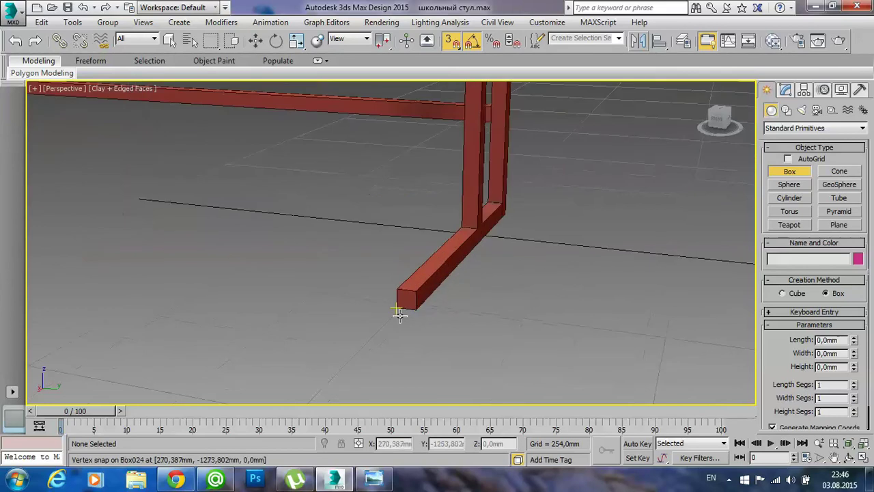
{"action": "left_click", "coordinate": [396, 297]}
{"action": "left_click_drag", "start_coordinate": [396, 297], "coordinate": [313, 372]}
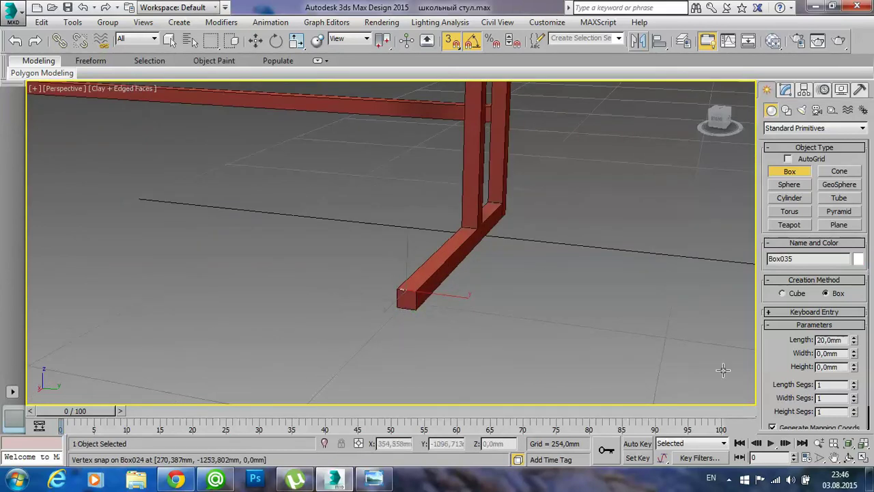
- Set the trial box's width and height to 9 mm, then cancel it
{"action": "left_click_drag", "start_coordinate": [854, 354], "coordinate": [849, 321]}
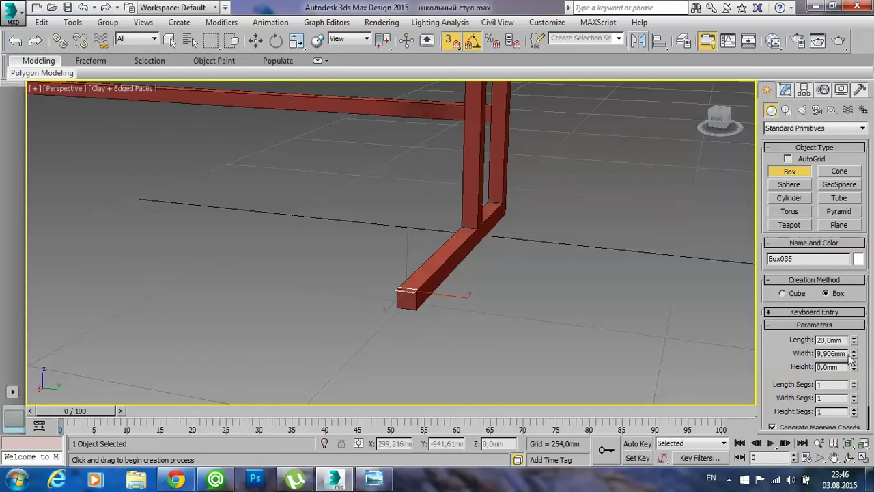
{"action": "left_click_drag", "start_coordinate": [846, 353], "coordinate": [815, 353]}
{"action": "type", "text": "9"}
{"action": "key", "text": "Return"}
{"action": "left_click_drag", "start_coordinate": [841, 367], "coordinate": [803, 367]}
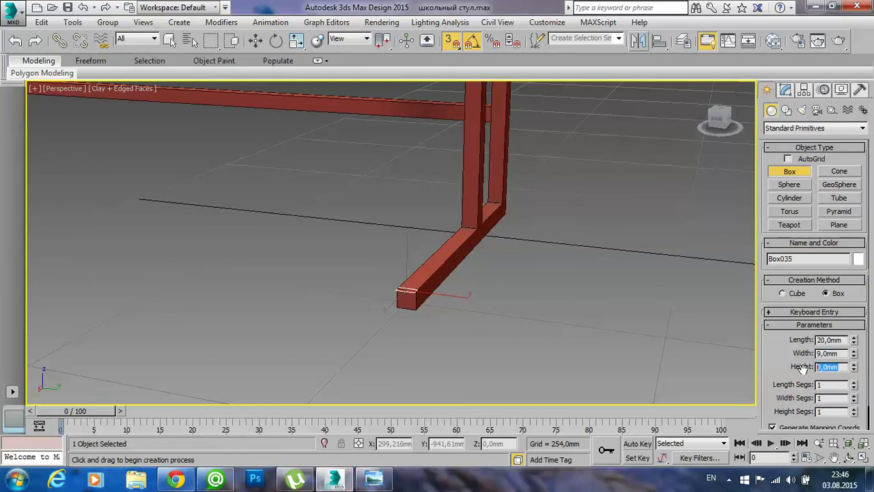
{"action": "type", "text": "9"}
{"action": "key", "text": "Return"}
{"action": "key", "text": "BackSpace"}
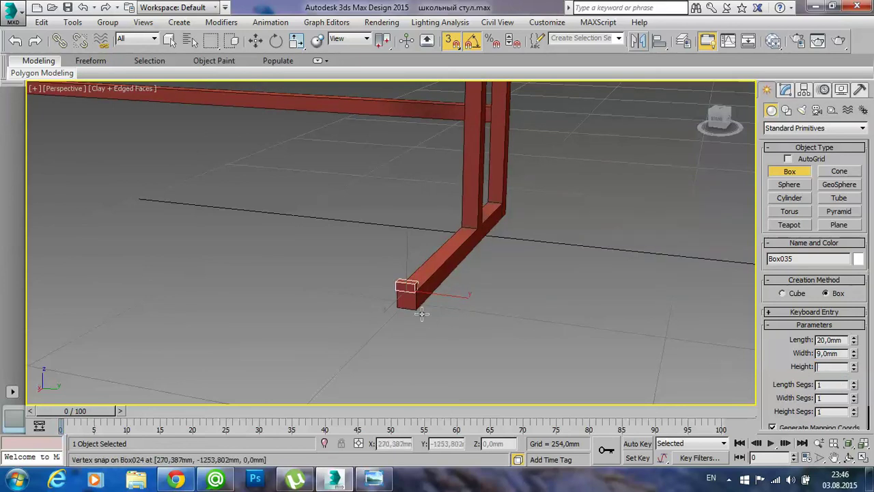
{"action": "middle_click_drag", "start_coordinate": [461, 317], "coordinate": [474, 296]}
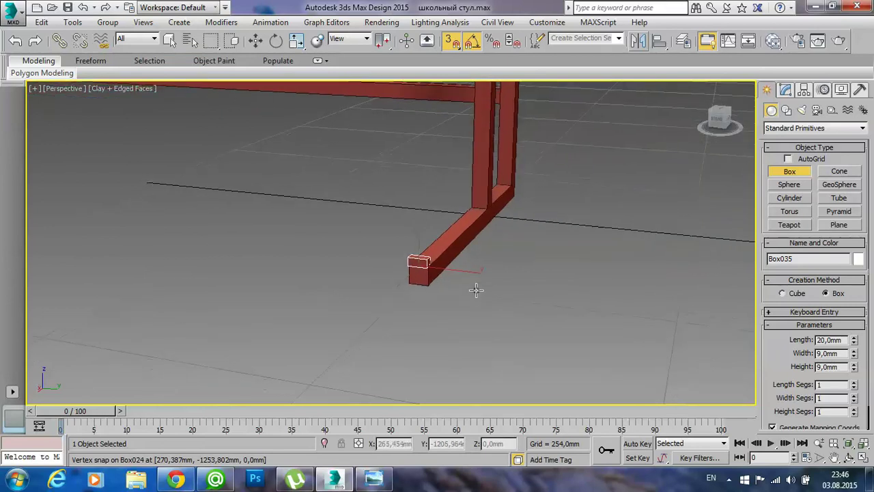
{"action": "right_click", "coordinate": [473, 291]}
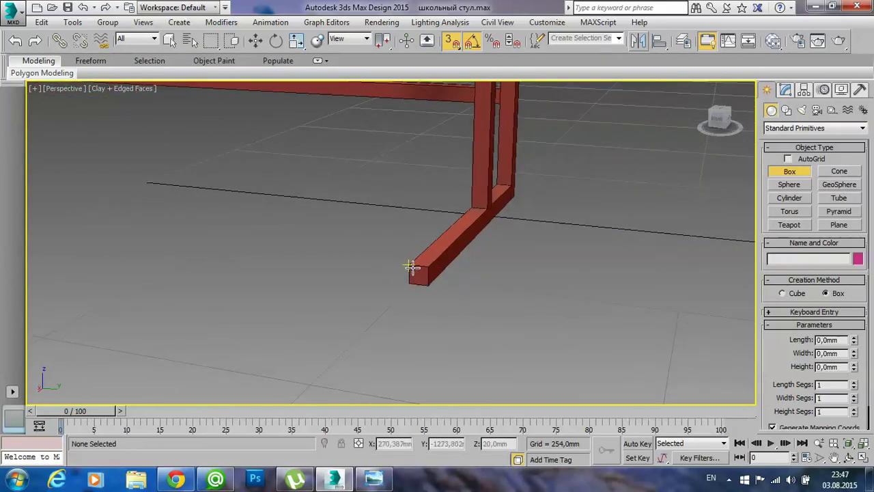
- Draw Box035 at the beam end corner, -20 mm high and 10 mm wide
{"action": "left_click_drag", "start_coordinate": [408, 267], "coordinate": [424, 288]}
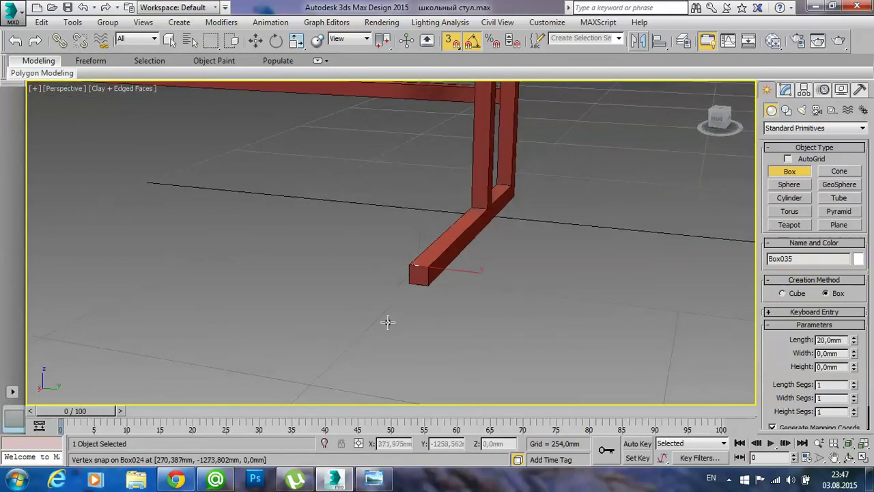
{"action": "left_click_drag", "start_coordinate": [853, 353], "coordinate": [821, 238]}
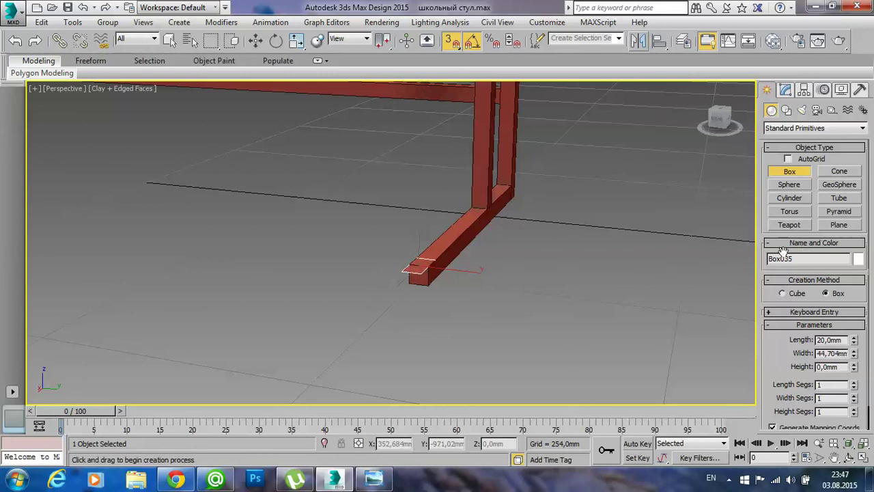
{"action": "mouse_move", "coordinate": [523, 295]}
{"action": "middle_mouse_down", "text": "alt"}
{"action": "mouse_move", "coordinate": [383, 347]}
{"action": "mouse_move", "coordinate": [258, 326]}
{"action": "middle_mouse_up", "text": "alt"}
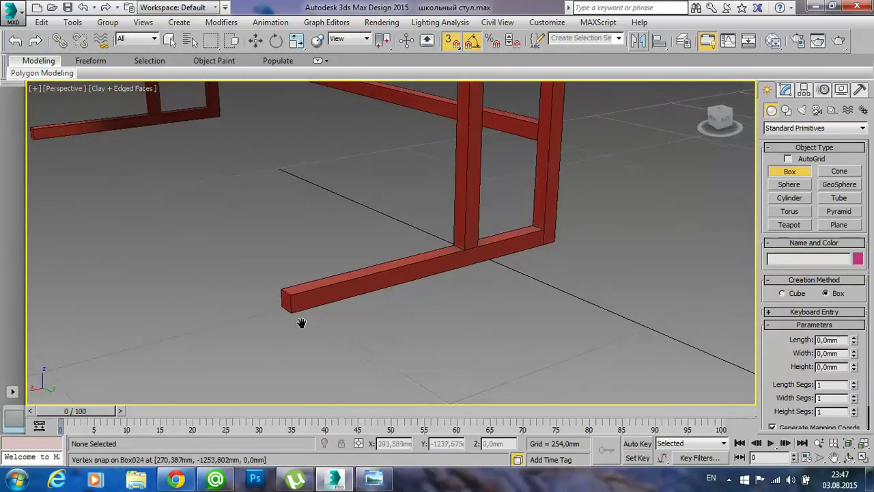
{"action": "scroll", "coordinate": [259, 327], "scroll_direction": "up", "scroll_amount": 3}
{"action": "mouse_move", "coordinate": [332, 259]}
{"action": "left_mouse_down"}
{"action": "mouse_move", "coordinate": [345, 311]}
{"action": "mouse_move", "coordinate": [357, 310]}
{"action": "left_mouse_up"}
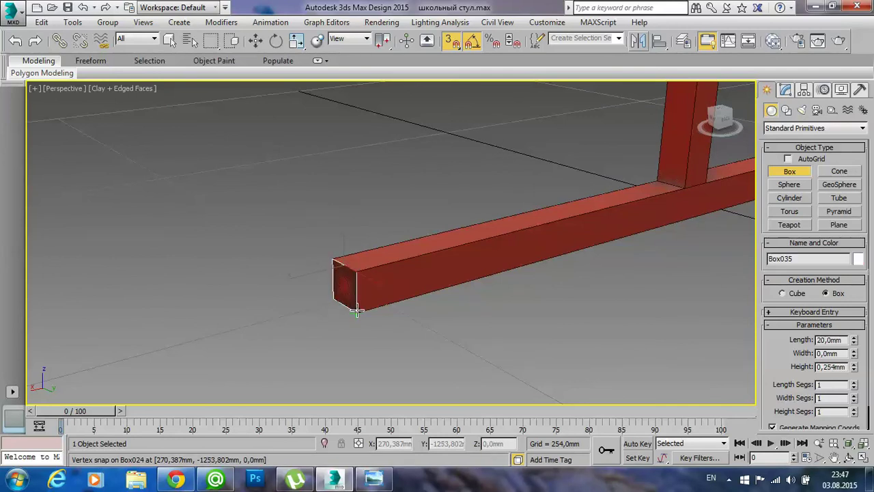
{"action": "left_click", "coordinate": [387, 323]}
{"action": "type", "text": "10"}
{"action": "key", "text": "Return"}
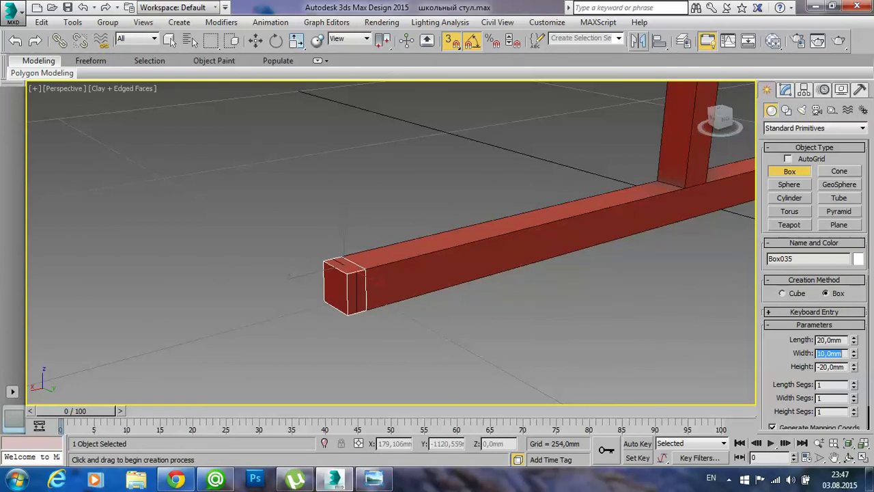
- Scale the end-cap box uniformly to about 95%
{"action": "mouse_move", "coordinate": [396, 312]}
{"action": "middle_mouse_down", "text": "alt"}
{"action": "mouse_move", "coordinate": [468, 295]}
{"action": "mouse_move", "coordinate": [579, 289]}
{"action": "mouse_move", "coordinate": [482, 308]}
{"action": "middle_mouse_up", "text": "alt"}
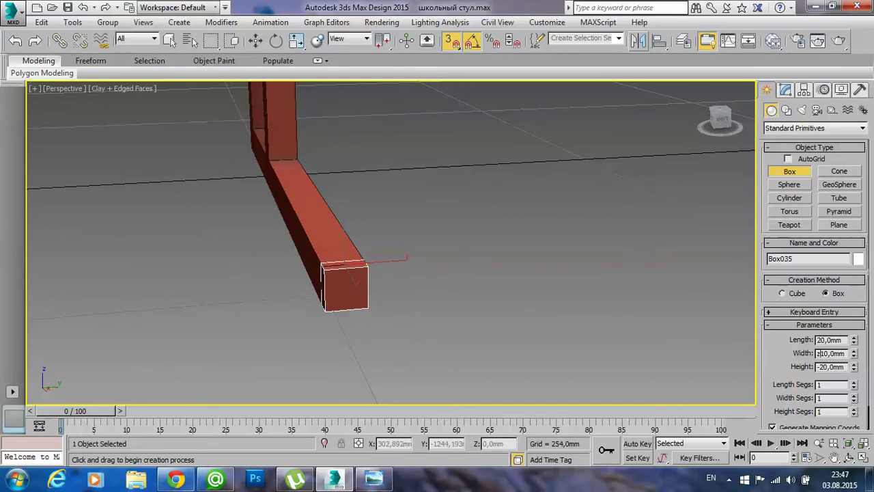
{"action": "middle_click_drag", "start_coordinate": [355, 303], "coordinate": [367, 292]}
{"action": "scroll", "coordinate": [368, 291], "scroll_direction": "up", "scroll_amount": 5}
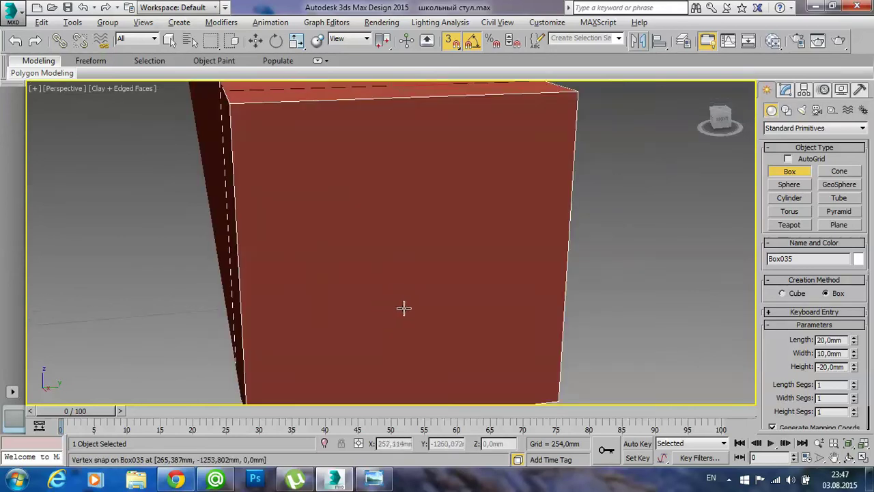
{"action": "scroll", "coordinate": [405, 309], "scroll_direction": "down", "scroll_amount": 2}
{"action": "scroll", "coordinate": [404, 309], "scroll_direction": "down", "scroll_amount": 2}
{"action": "scroll", "coordinate": [423, 311], "scroll_direction": "down", "scroll_amount": 1}
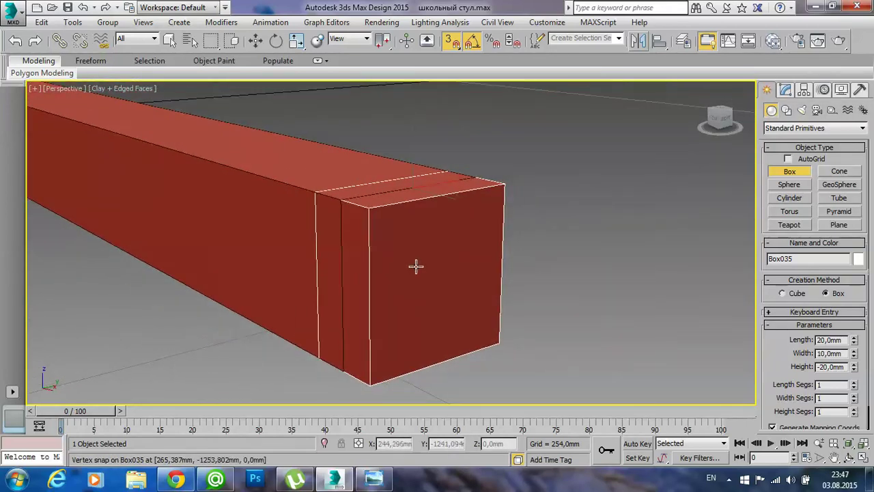
{"action": "left_click", "coordinate": [297, 41]}
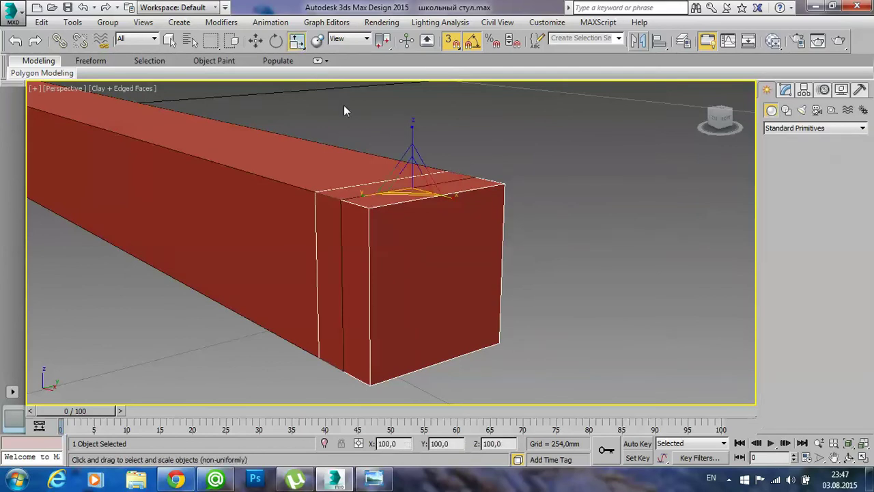
{"action": "left_click_drag", "start_coordinate": [408, 166], "coordinate": [407, 172]}
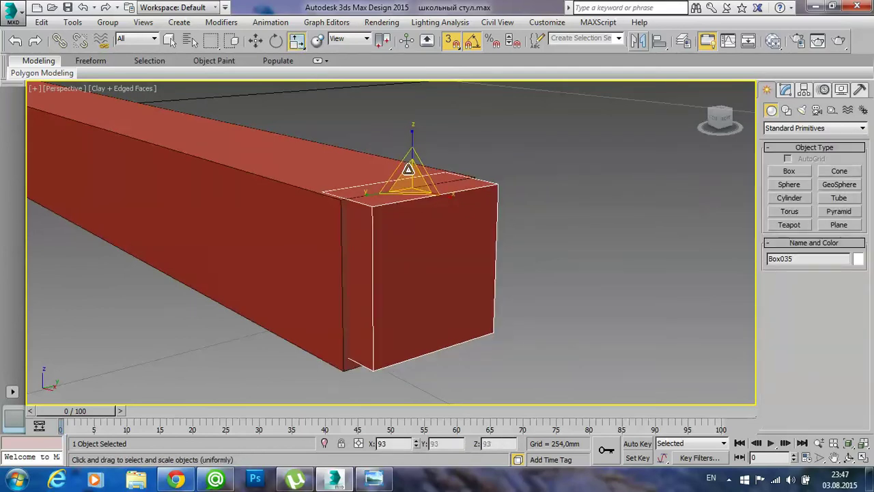
{"action": "left_click_drag", "start_coordinate": [407, 172], "coordinate": [414, 153]}
{"action": "key", "text": "w"}
{"action": "right_click", "coordinate": [415, 153]}
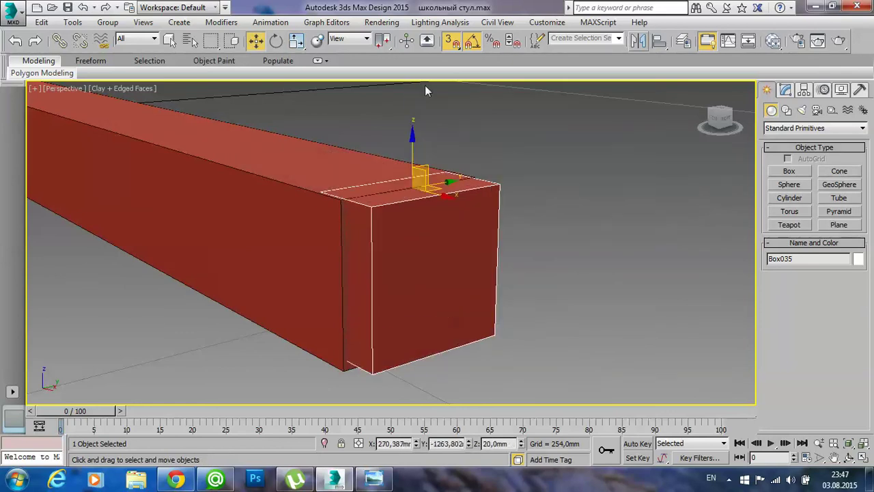
- With snaps off, move Box035 onto the beam end and convert it to Editable Poly
{"action": "left_click", "coordinate": [451, 41]}
{"action": "left_click_drag", "start_coordinate": [413, 139], "coordinate": [413, 142]}
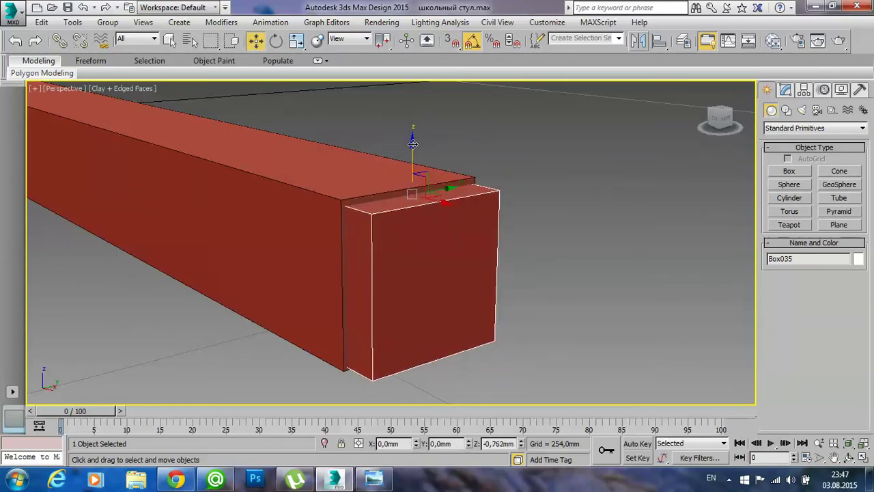
{"action": "mouse_move", "coordinate": [437, 246]}
{"action": "middle_mouse_down", "text": "alt"}
{"action": "mouse_move", "coordinate": [467, 251]}
{"action": "mouse_move", "coordinate": [425, 239]}
{"action": "mouse_move", "coordinate": [462, 214]}
{"action": "mouse_move", "coordinate": [443, 244]}
{"action": "mouse_move", "coordinate": [402, 268]}
{"action": "middle_mouse_up", "text": "alt"}
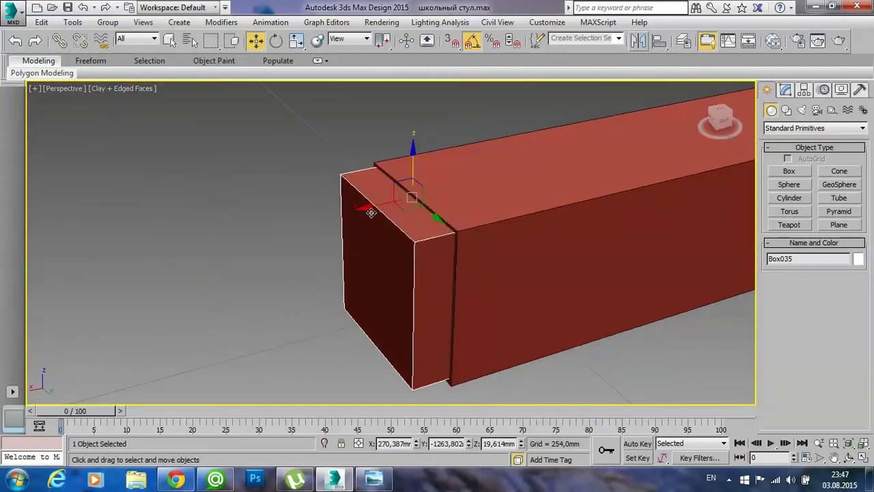
{"action": "left_click_drag", "start_coordinate": [368, 207], "coordinate": [384, 206]}
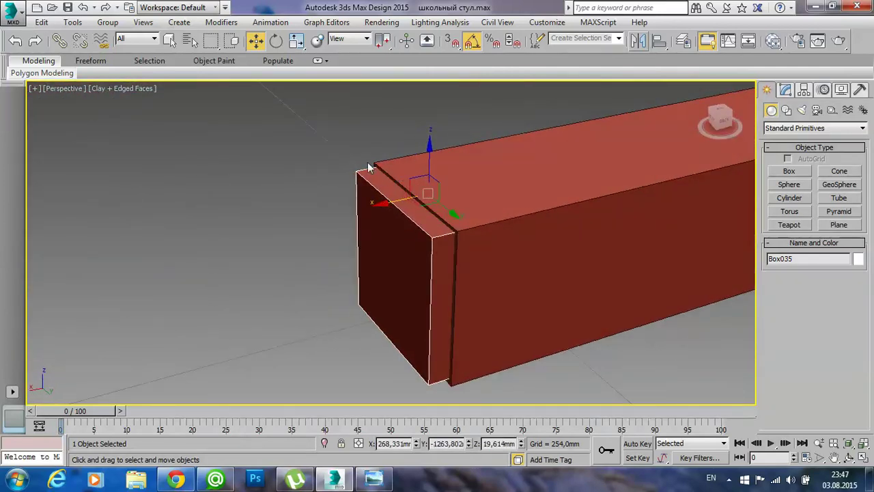
{"action": "middle_click_drag", "start_coordinate": [462, 296], "coordinate": [513, 289], "text": "alt"}
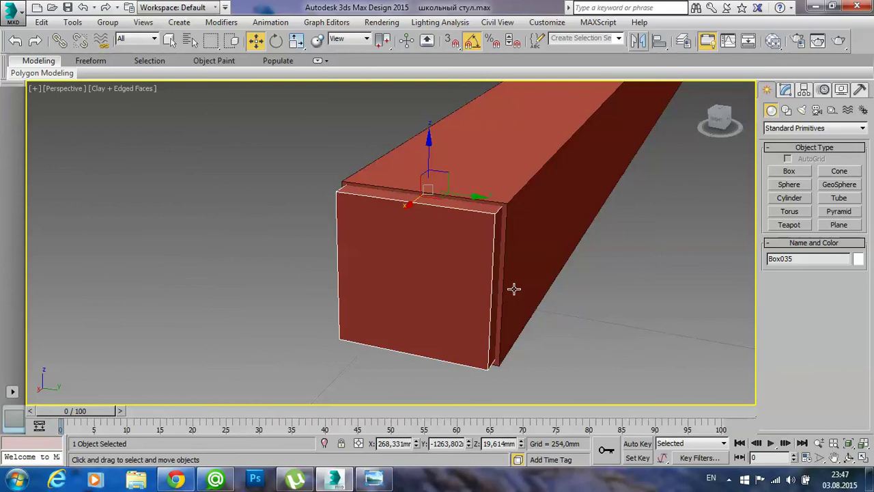
{"action": "right_click", "coordinate": [462, 251]}
{"action": "left_click", "coordinate": [632, 389]}
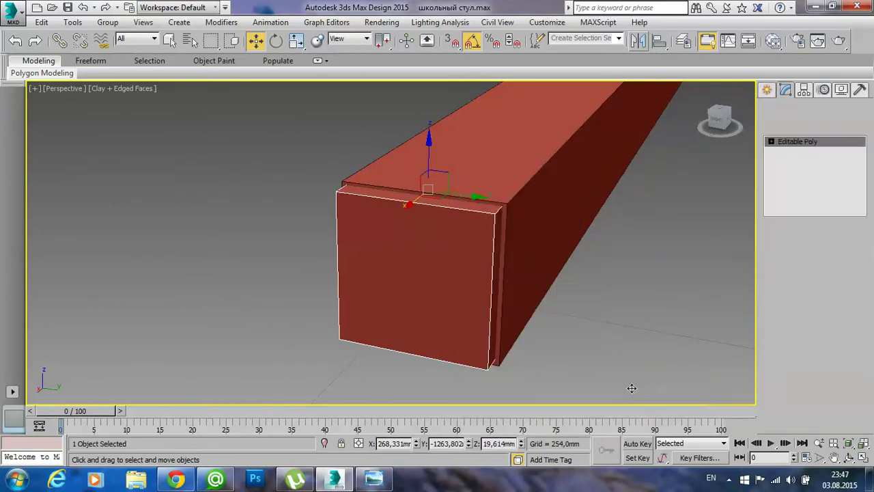
- In wireframe Edge mode, select the end-cap box's four long parallel edges
{"action": "left_click", "coordinate": [796, 270]}
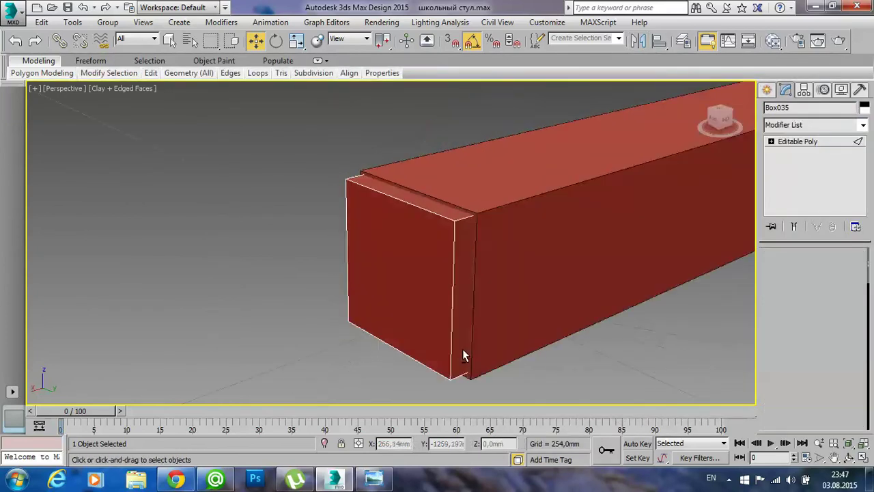
{"action": "middle_click_drag", "start_coordinate": [503, 330], "coordinate": [418, 334], "text": "alt"}
{"action": "key", "text": "F3"}
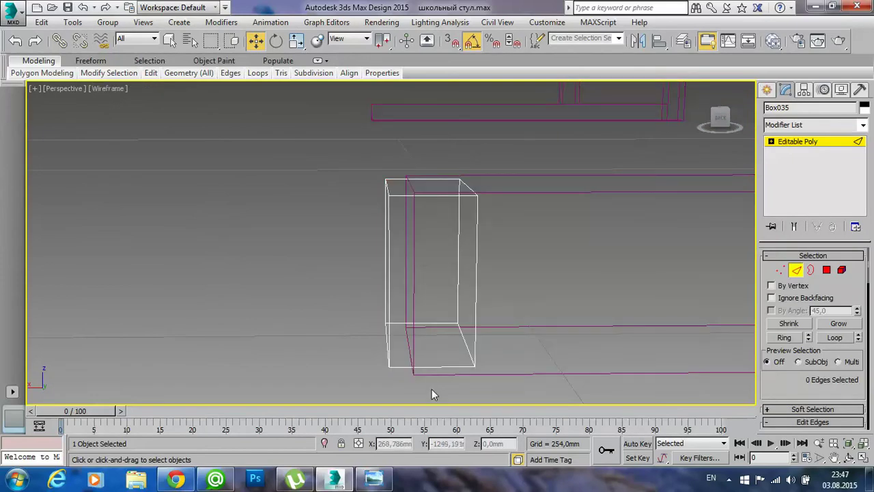
{"action": "left_click", "coordinate": [416, 157]}
{"action": "middle_click_drag", "start_coordinate": [441, 240], "coordinate": [473, 293], "text": "alt"}
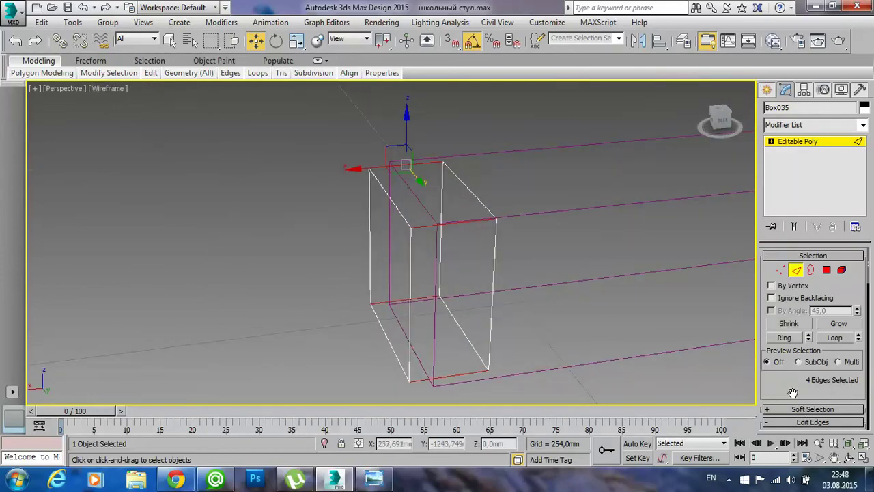
{"action": "left_click_drag", "start_coordinate": [792, 393], "coordinate": [792, 244]}
{"action": "left_click", "coordinate": [442, 276]}
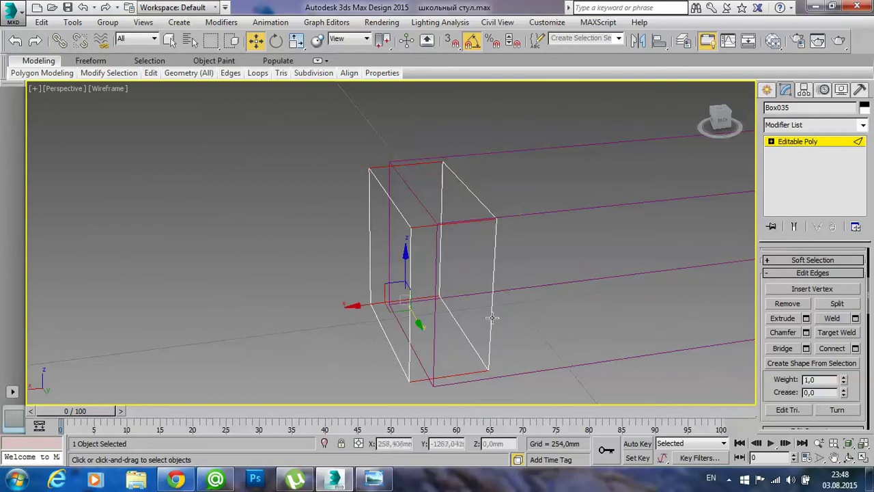
{"action": "mouse_move", "coordinate": [514, 328]}
{"action": "middle_mouse_down", "text": "alt"}
{"action": "mouse_move", "coordinate": [495, 331]}
{"action": "mouse_move", "coordinate": [509, 337]}
{"action": "middle_mouse_up", "text": "alt"}
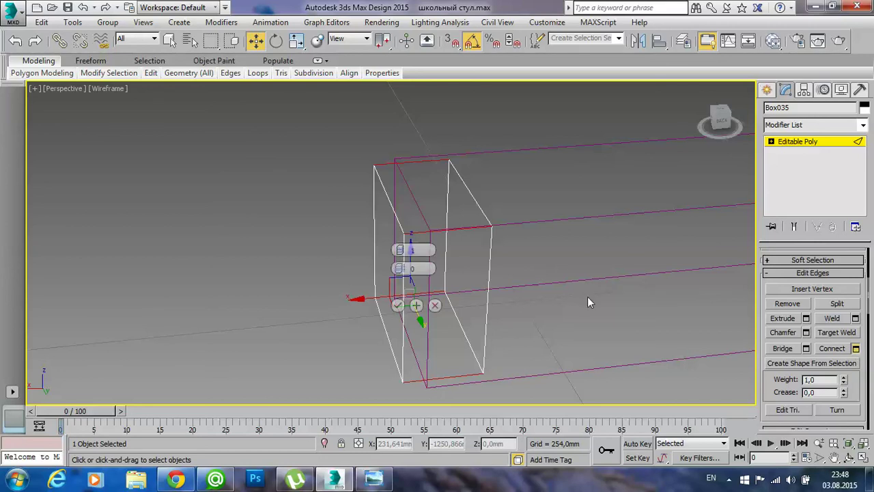
- Connect them with a new edge ring, slide it near the outer end, and restore shaded display
{"action": "left_click", "coordinate": [398, 305]}
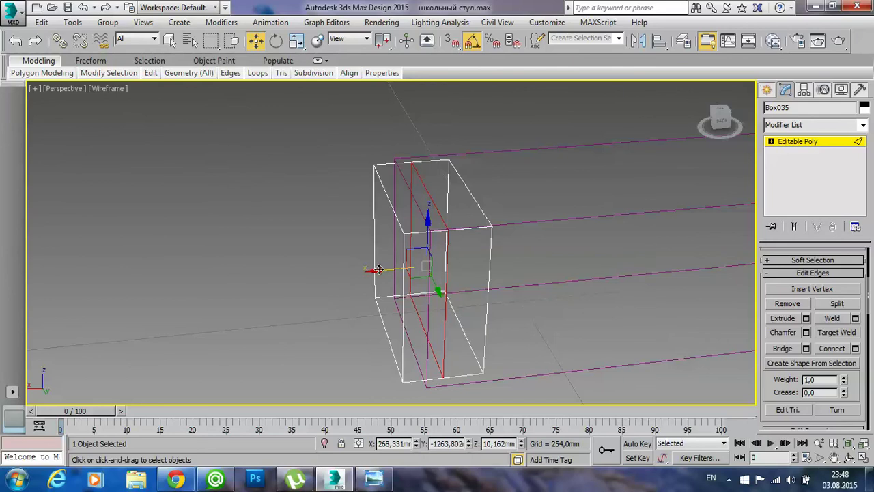
{"action": "left_click_drag", "start_coordinate": [378, 269], "coordinate": [359, 273]}
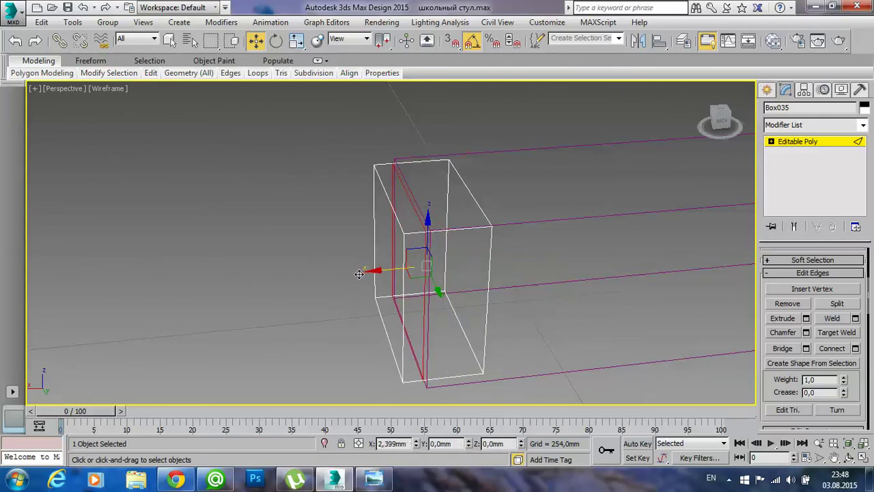
{"action": "left_click_drag", "start_coordinate": [360, 274], "coordinate": [340, 274]}
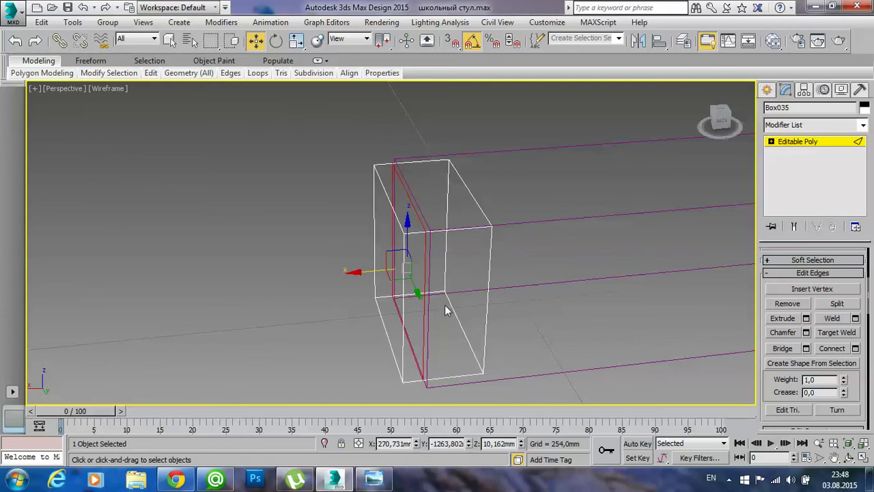
{"action": "middle_click_drag", "start_coordinate": [386, 334], "coordinate": [379, 339], "text": "alt"}
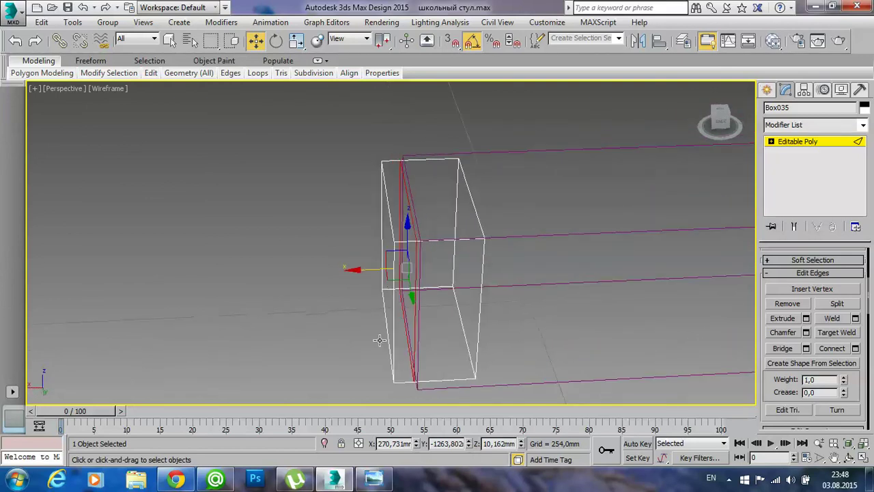
{"action": "left_click_drag", "start_coordinate": [365, 267], "coordinate": [362, 268]}
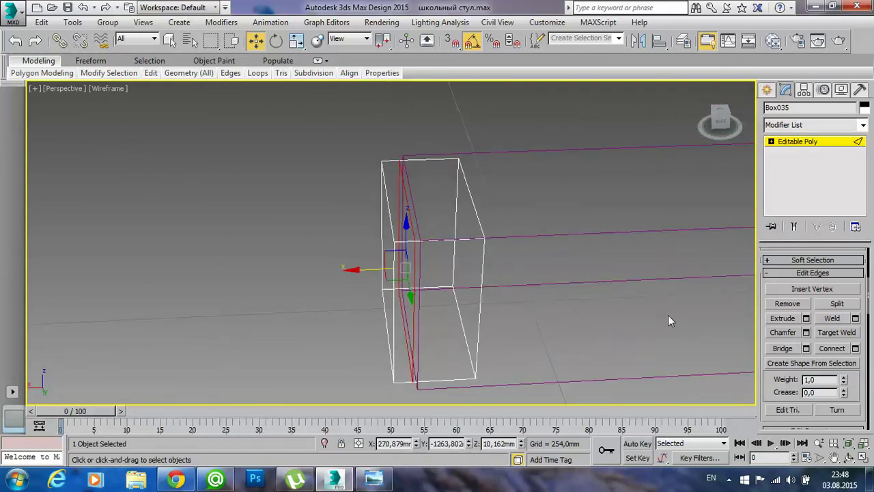
{"action": "key", "text": "F3"}
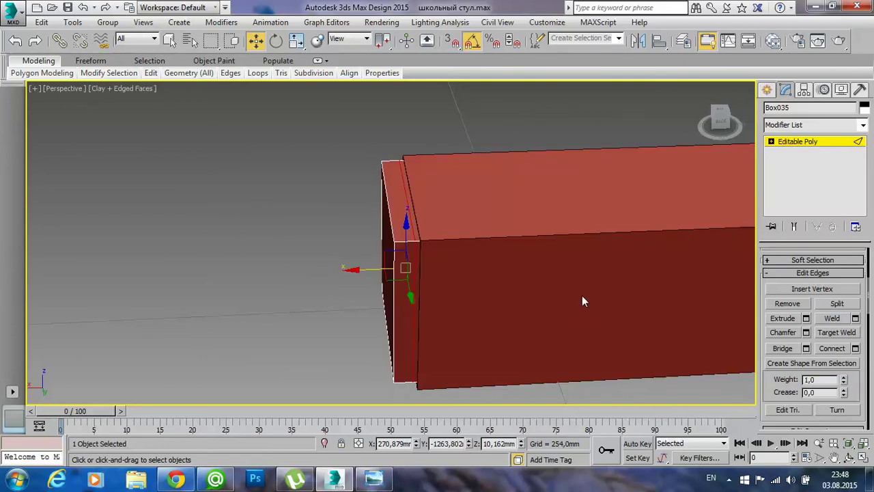
- In Polygon mode, select the four narrow strip faces around the box end
{"action": "scroll", "coordinate": [856, 309], "scroll_direction": "up", "scroll_amount": 5}
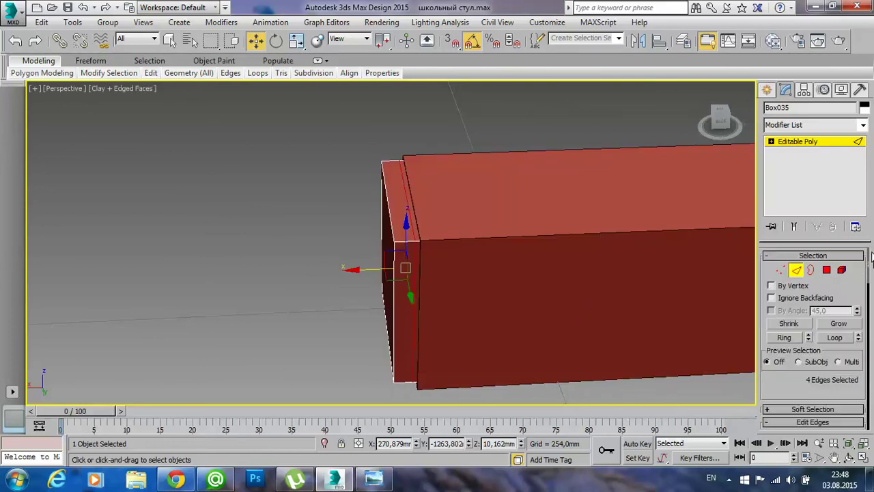
{"action": "key", "text": "4"}
{"action": "left_click", "coordinate": [400, 223]}
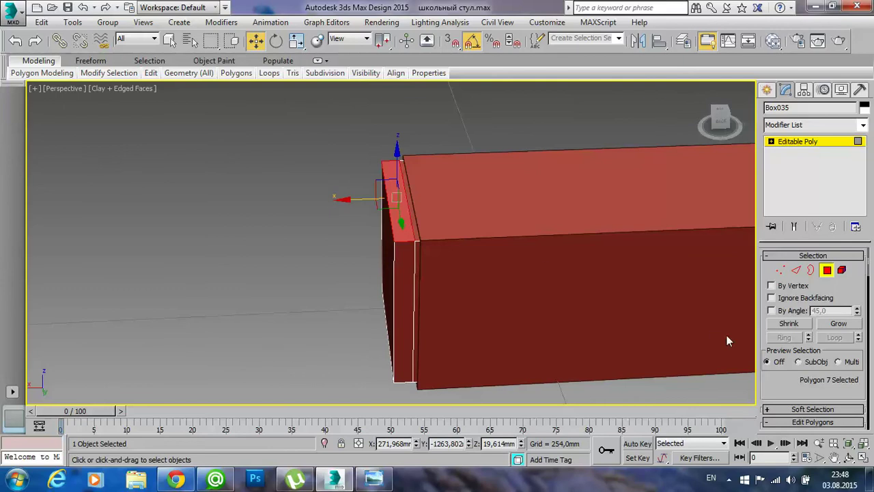
{"action": "left_click", "coordinate": [796, 327]}
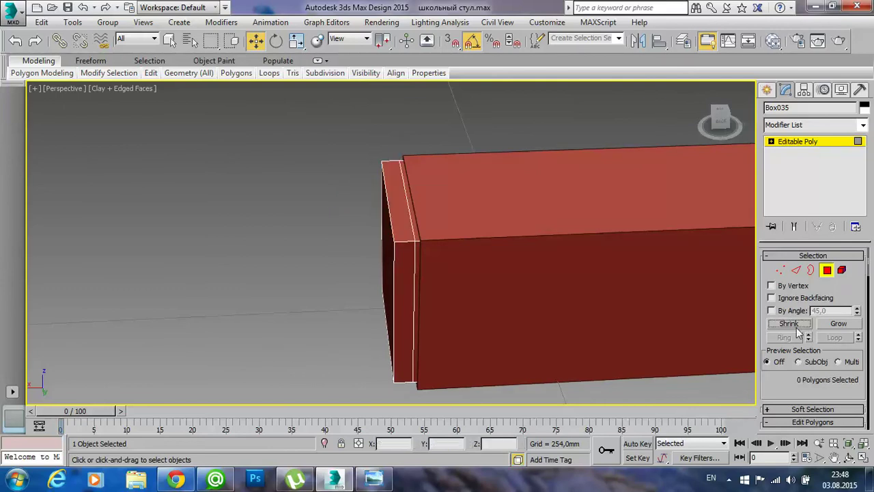
{"action": "left_click", "coordinate": [399, 174]}
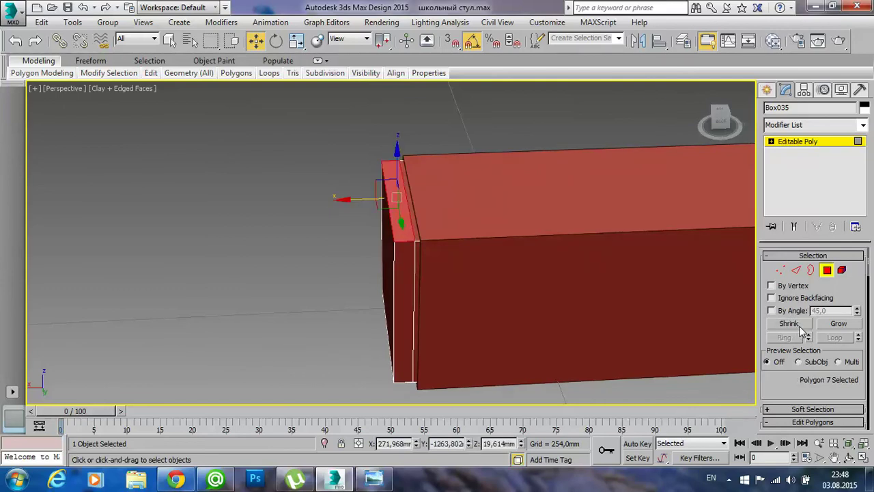
{"action": "left_click", "coordinate": [391, 284], "text": "ctrl"}
{"action": "mouse_move", "coordinate": [392, 284]}
{"action": "middle_mouse_down", "text": "alt"}
{"action": "mouse_move", "coordinate": [464, 266]}
{"action": "mouse_move", "coordinate": [507, 242]}
{"action": "mouse_move", "coordinate": [368, 352]}
{"action": "mouse_move", "coordinate": [375, 371]}
{"action": "mouse_move", "coordinate": [284, 316]}
{"action": "middle_mouse_up", "text": "alt"}
{"action": "left_click", "coordinate": [367, 352], "text": "ctrl"}
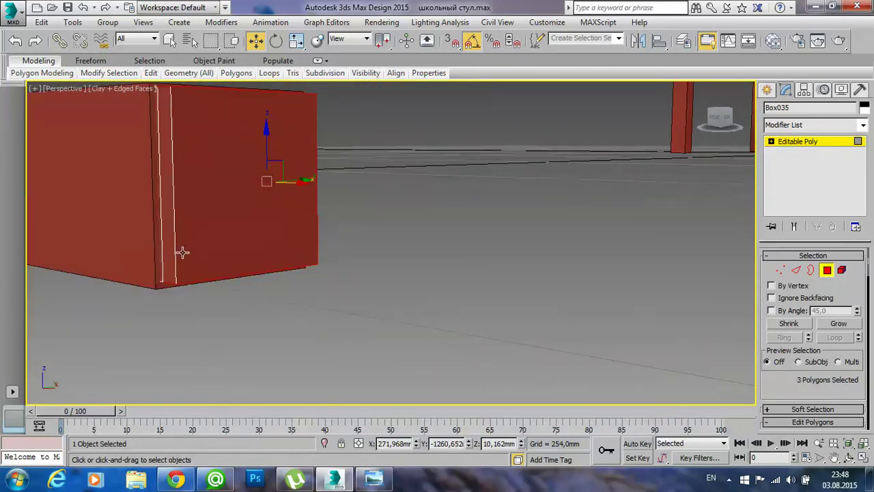
{"action": "left_click", "coordinate": [160, 229], "text": "ctrl"}
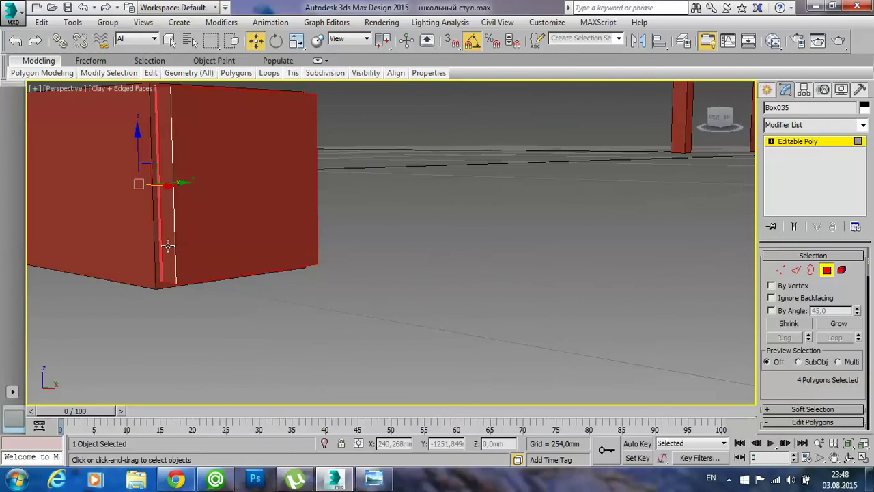
{"action": "mouse_move", "coordinate": [165, 243]}
{"action": "middle_mouse_down", "text": "alt"}
{"action": "mouse_move", "coordinate": [195, 214]}
{"action": "mouse_move", "coordinate": [211, 246]}
{"action": "mouse_move", "coordinate": [160, 294]}
{"action": "mouse_move", "coordinate": [55, 294]}
{"action": "middle_mouse_up", "text": "alt"}
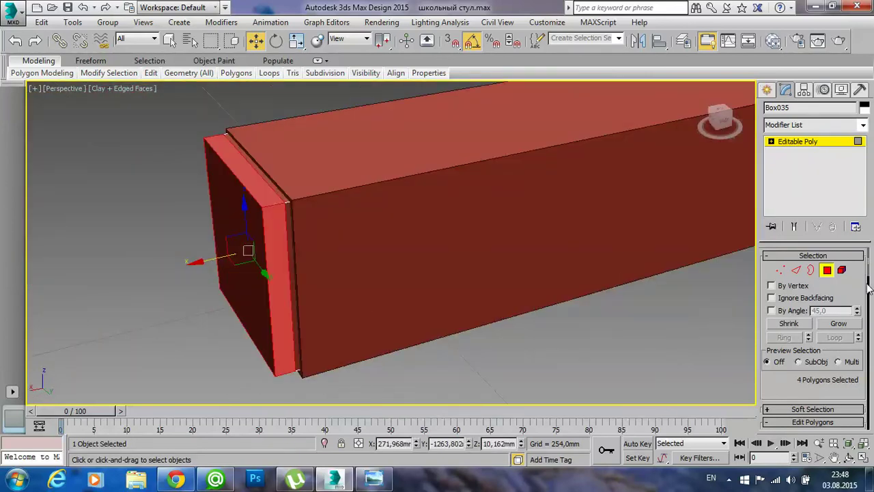
- Extrude the four strips along local normals by -30 mm, then deselect them
{"action": "left_click_drag", "start_coordinate": [868, 273], "coordinate": [868, 291]}
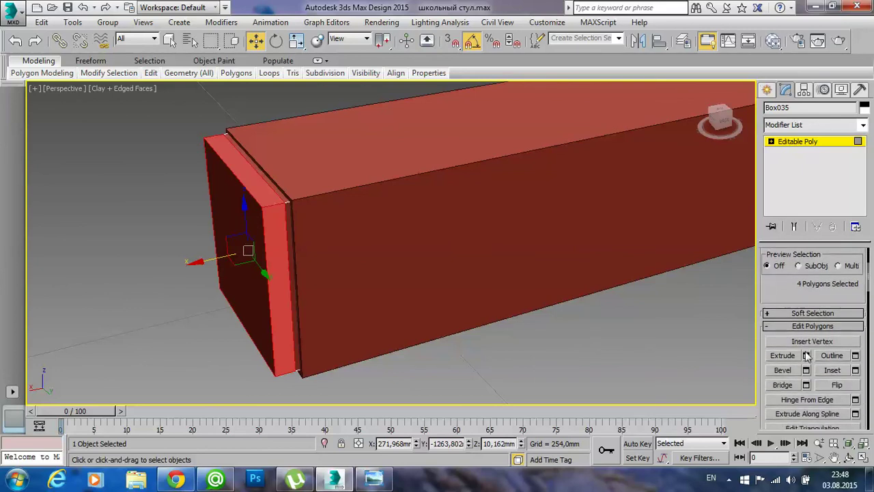
{"action": "left_click", "coordinate": [806, 355]}
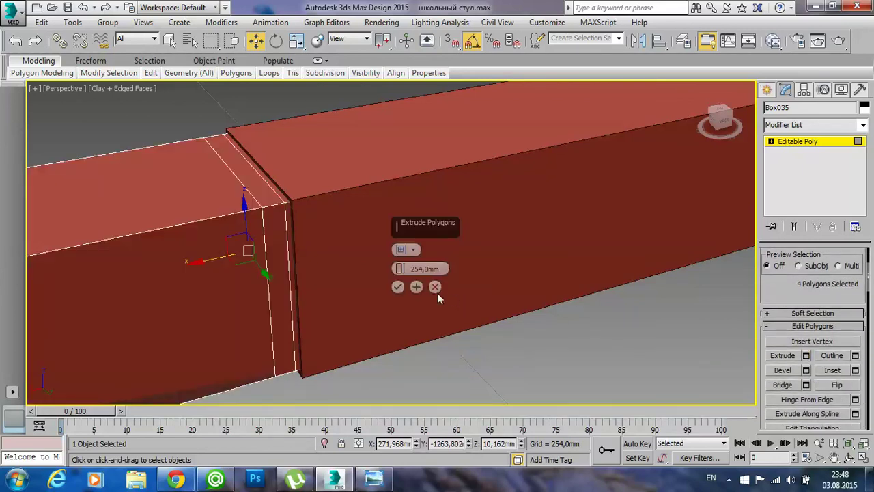
{"action": "left_click", "coordinate": [407, 249]}
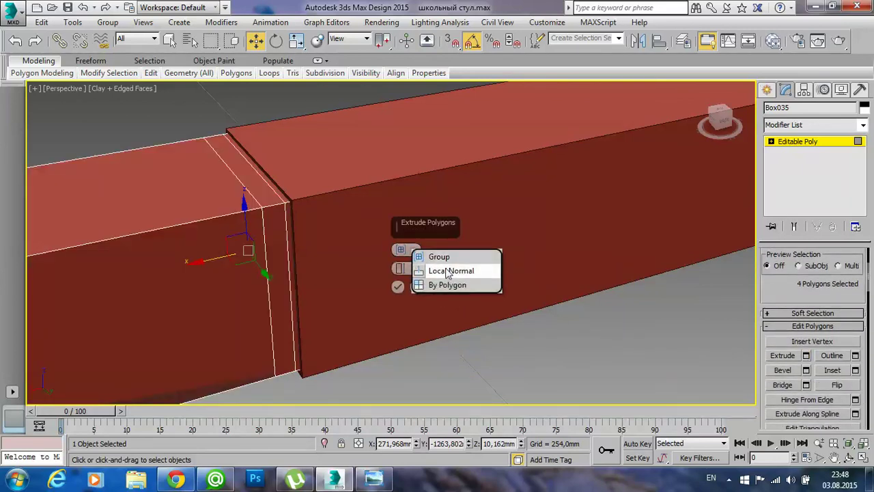
{"action": "left_click", "coordinate": [447, 272]}
{"action": "left_click_drag", "start_coordinate": [401, 269], "coordinate": [401, 323]}
{"action": "left_click_drag", "start_coordinate": [398, 319], "coordinate": [397, 309]}
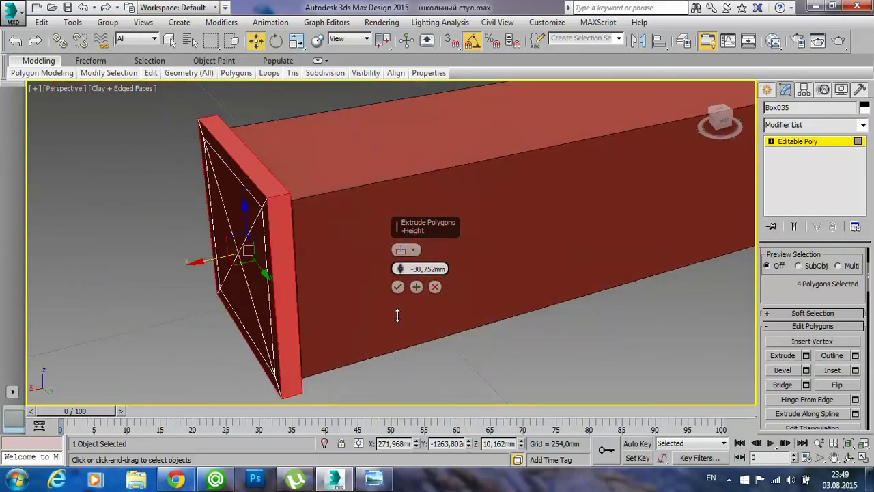
{"action": "left_click_drag", "start_coordinate": [403, 272], "coordinate": [402, 266]}
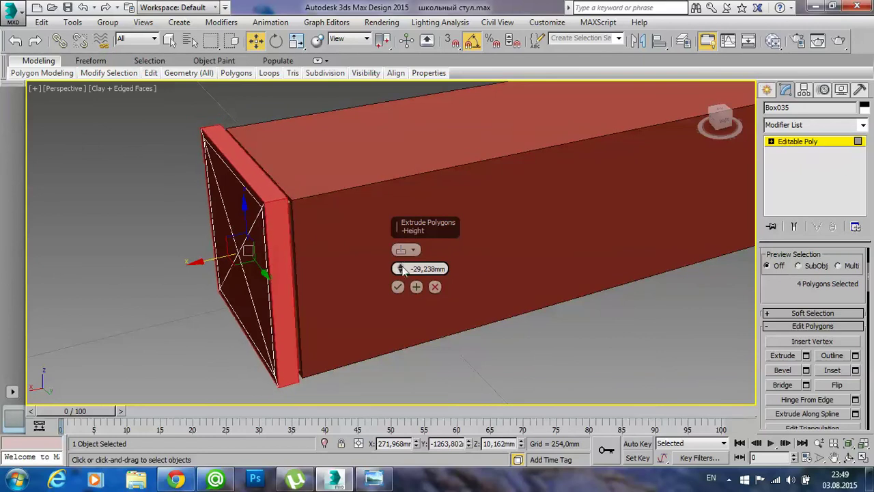
{"action": "middle_click_drag", "start_coordinate": [355, 279], "coordinate": [278, 248], "text": "alt"}
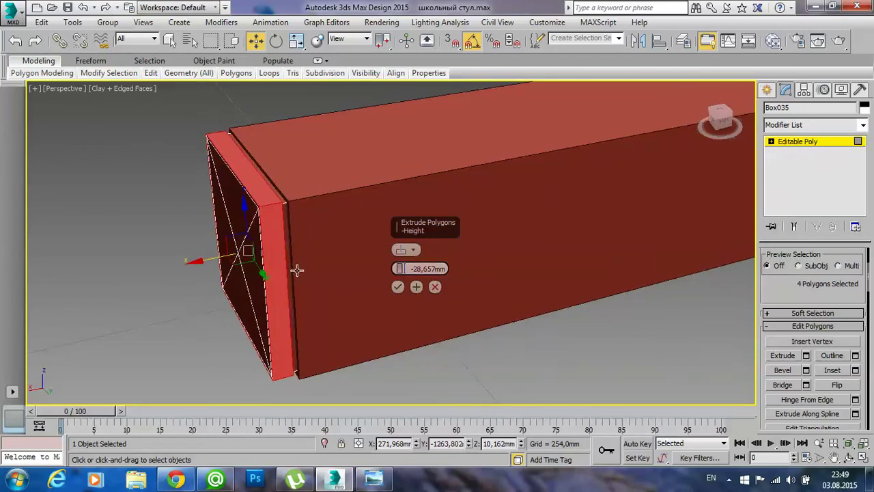
{"action": "left_click_drag", "start_coordinate": [401, 265], "coordinate": [401, 273]}
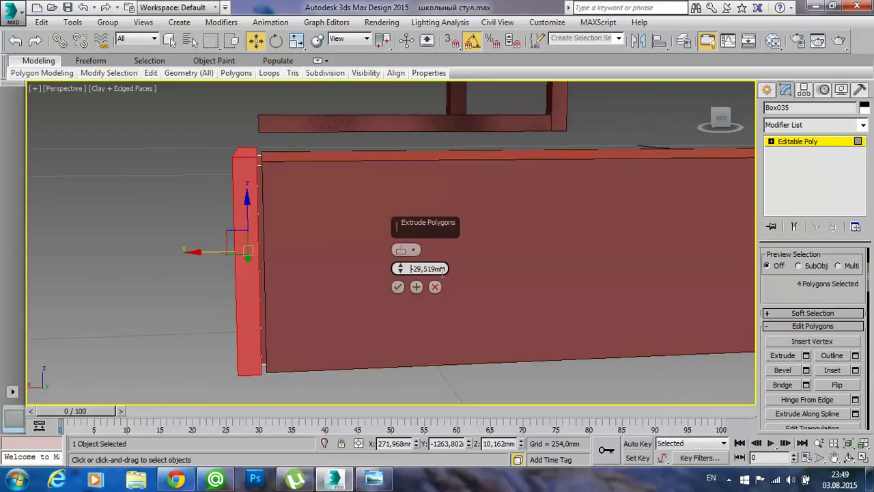
{"action": "type", "text": "-30"}
{"action": "key", "text": "Return"}
{"action": "left_click", "coordinate": [397, 288]}
{"action": "mouse_move", "coordinate": [227, 291]}
{"action": "middle_mouse_down", "text": "alt"}
{"action": "mouse_move", "coordinate": [422, 301]}
{"action": "mouse_move", "coordinate": [486, 284]}
{"action": "mouse_move", "coordinate": [367, 298]}
{"action": "mouse_move", "coordinate": [392, 294]}
{"action": "mouse_move", "coordinate": [376, 309]}
{"action": "mouse_move", "coordinate": [323, 287]}
{"action": "mouse_move", "coordinate": [376, 289]}
{"action": "mouse_move", "coordinate": [232, 251]}
{"action": "middle_mouse_up", "text": "alt"}
{"action": "left_click", "coordinate": [426, 300]}
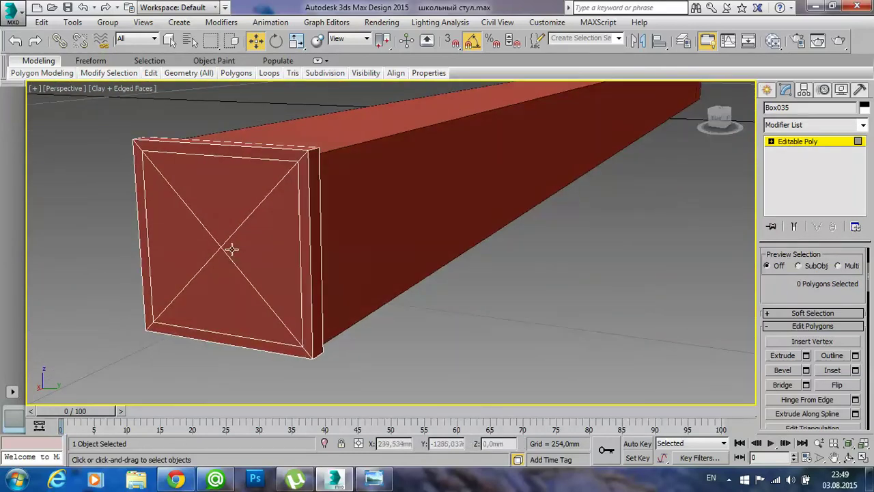
- Try moving and extruding the end face, undo those trials, and clear the selection
{"action": "left_click", "coordinate": [233, 248]}
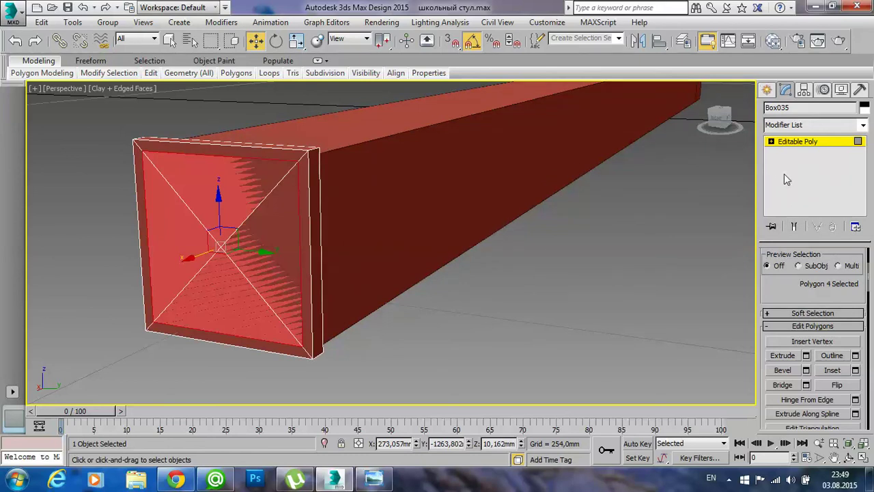
{"action": "left_click", "coordinate": [588, 289]}
{"action": "left_click", "coordinate": [228, 289]}
{"action": "left_click_drag", "start_coordinate": [195, 261], "coordinate": [73, 313]}
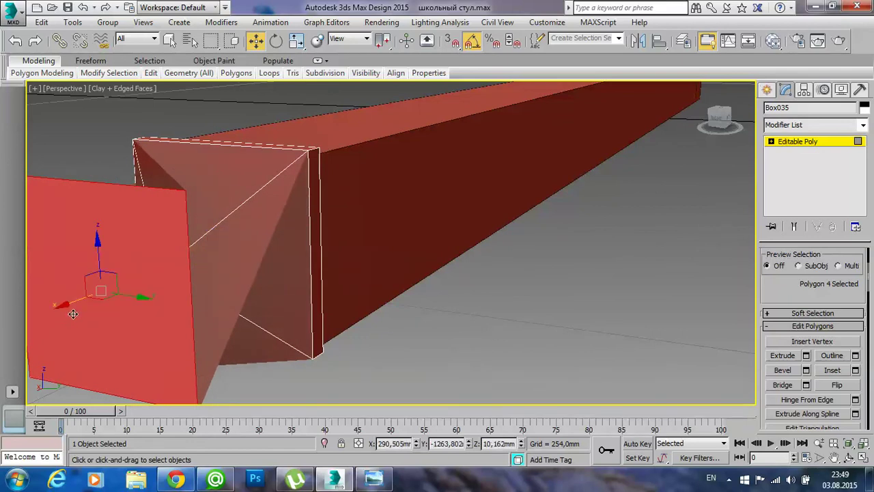
{"action": "key", "text": "ctrl+z"}
{"action": "key", "text": "ctrl+z"}
{"action": "key", "text": "ctrl+y"}
{"action": "key", "text": "ctrl+z"}
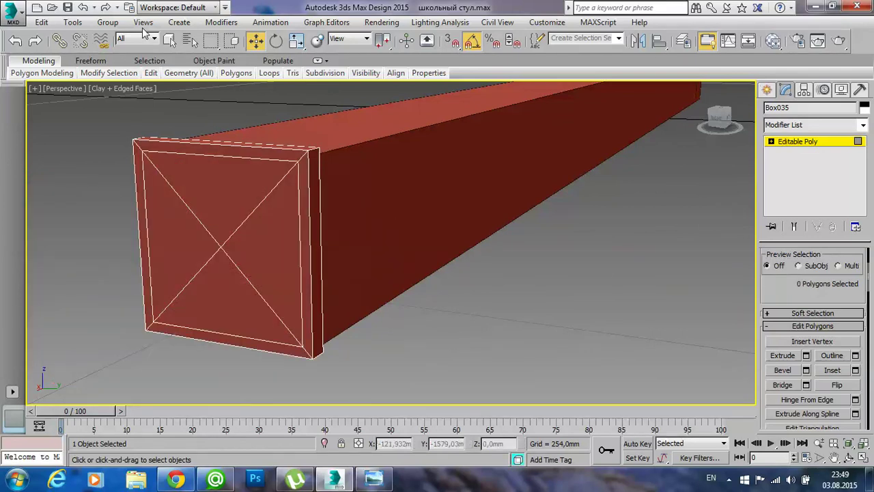
{"action": "left_click", "coordinate": [86, 9]}
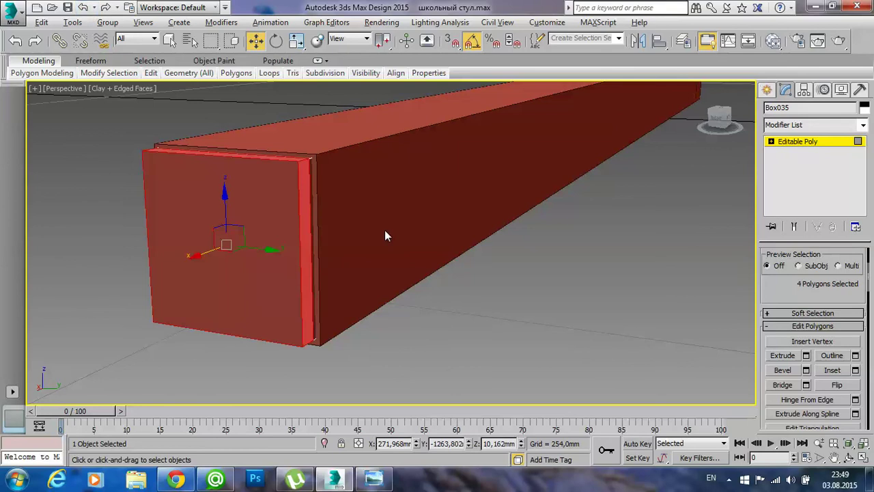
{"action": "middle_click_drag", "start_coordinate": [384, 230], "coordinate": [374, 240], "text": "alt"}
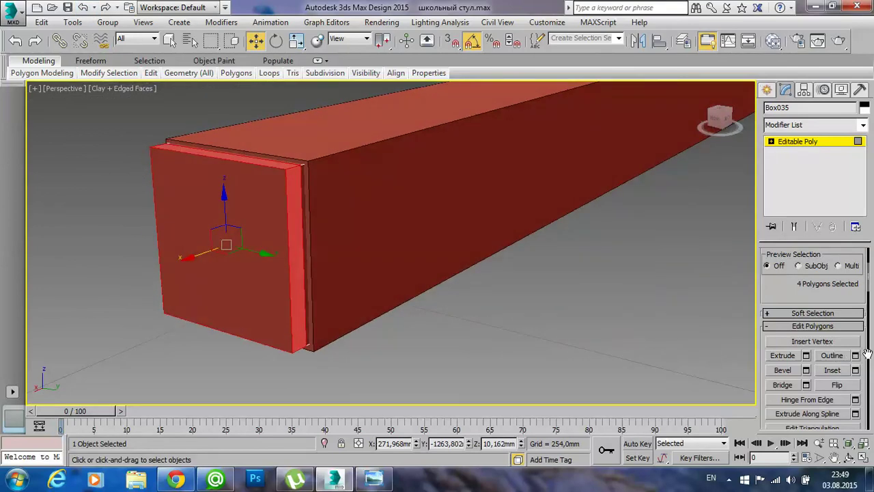
{"action": "left_click", "coordinate": [806, 356]}
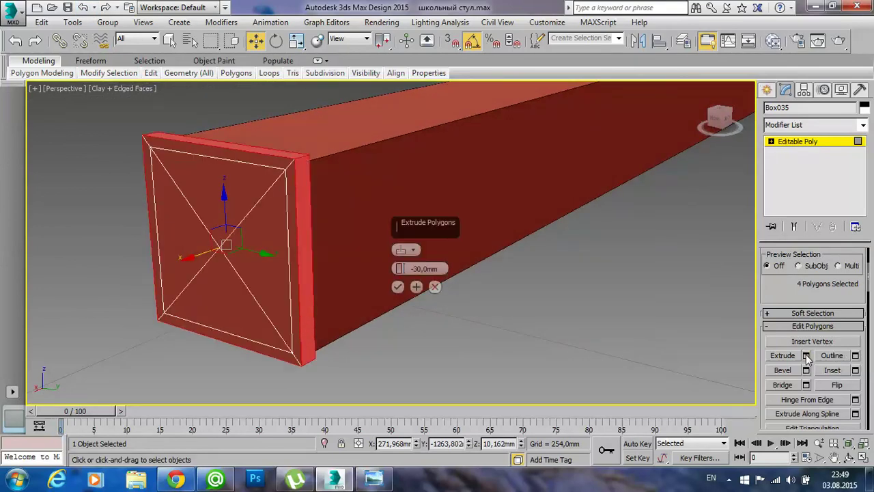
{"action": "left_click", "coordinate": [435, 286]}
{"action": "left_click", "coordinate": [448, 305]}
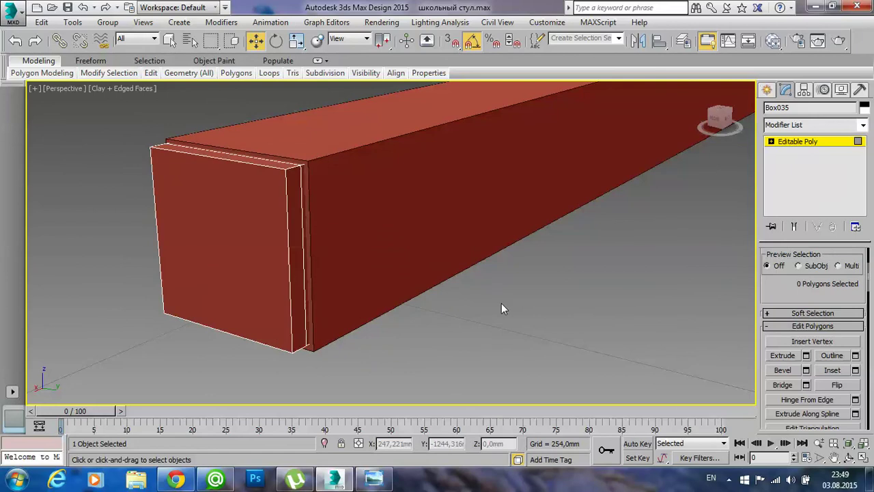
- Select the four thin rim strips at the box end
{"action": "left_click", "coordinate": [252, 160]}
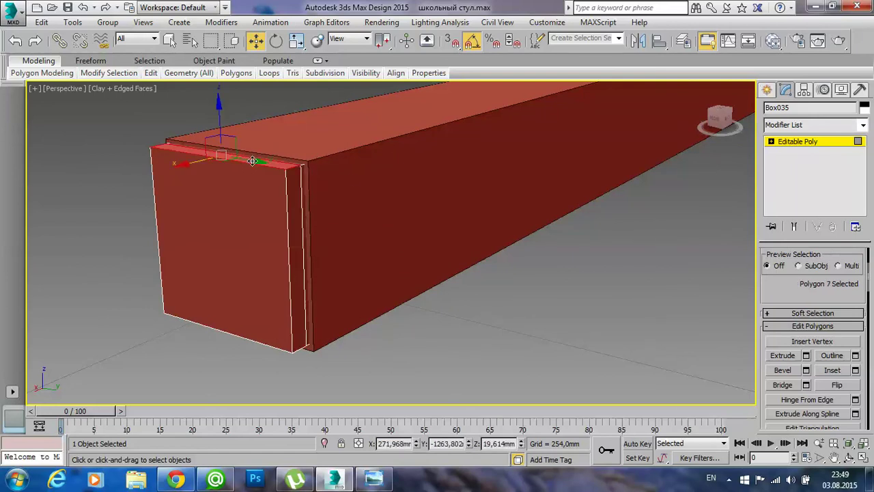
{"action": "left_click", "coordinate": [807, 355]}
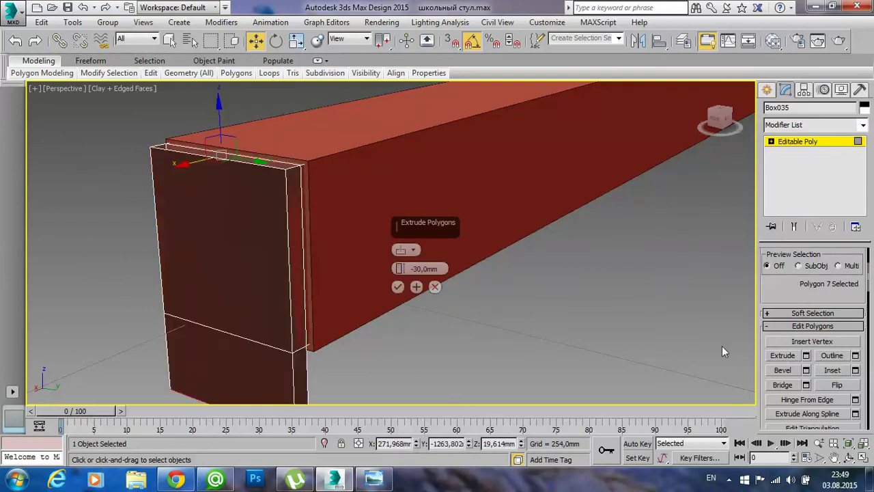
{"action": "left_click", "coordinate": [435, 285]}
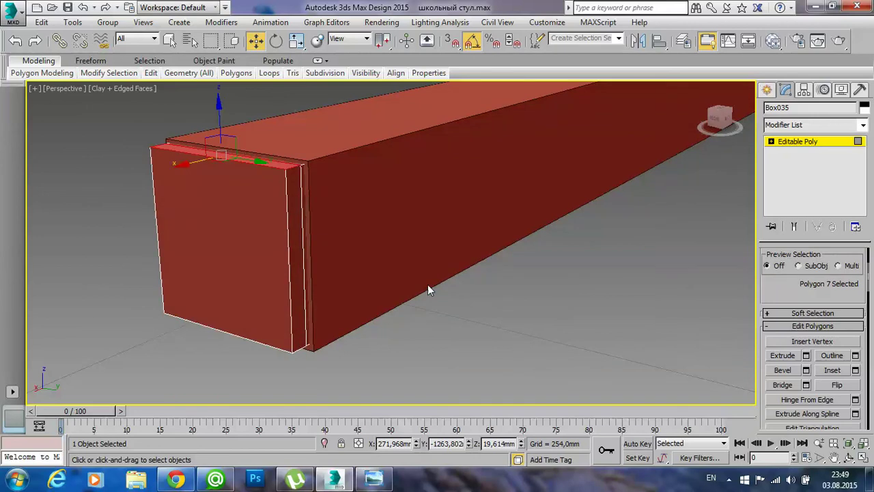
{"action": "left_click", "coordinate": [298, 250], "text": "ctrl"}
{"action": "middle_click_drag", "start_coordinate": [308, 259], "coordinate": [353, 236], "text": "alt"}
{"action": "left_click", "coordinate": [211, 336], "text": "ctrl"}
{"action": "mouse_move", "coordinate": [115, 268]}
{"action": "middle_mouse_down", "text": "alt"}
{"action": "mouse_move", "coordinate": [156, 273]}
{"action": "mouse_move", "coordinate": [121, 253]}
{"action": "middle_mouse_up", "text": "alt"}
{"action": "left_click", "coordinate": [117, 254], "text": "ctrl"}
{"action": "middle_click_drag", "start_coordinate": [319, 256], "coordinate": [245, 281], "text": "alt"}
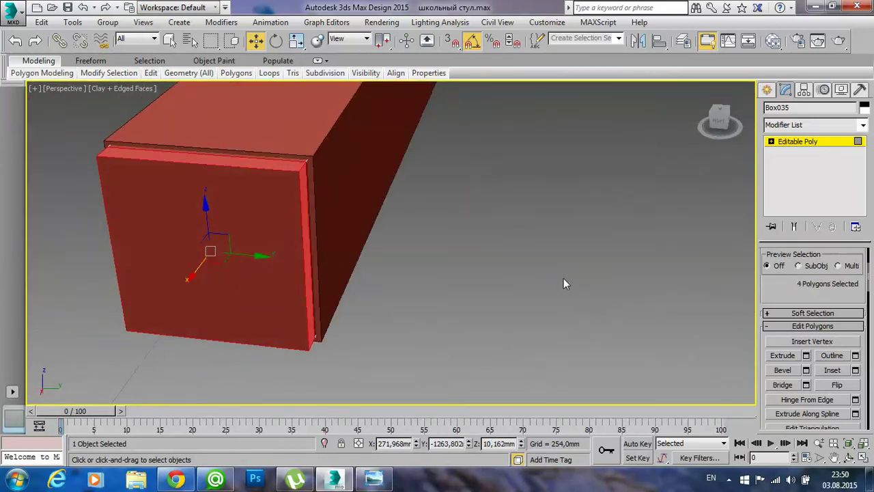
- Extrude the rim strips outward about 1.2 mm and deselect them
{"action": "left_click", "coordinate": [806, 355]}
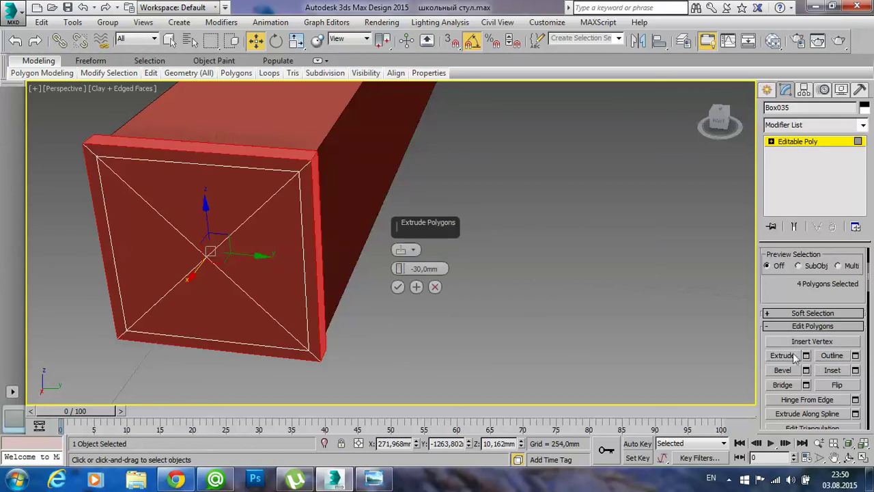
{"action": "left_click", "coordinate": [399, 269]}
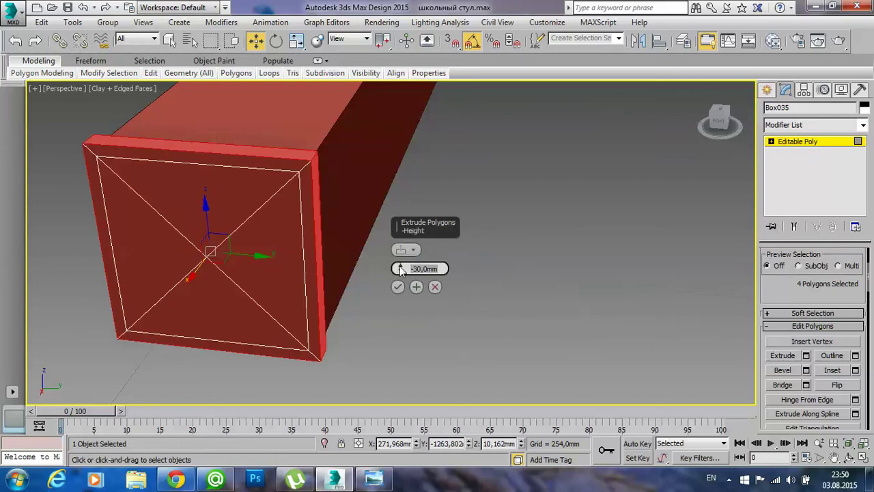
{"action": "type", "text": "30"}
{"action": "key", "text": "Return"}
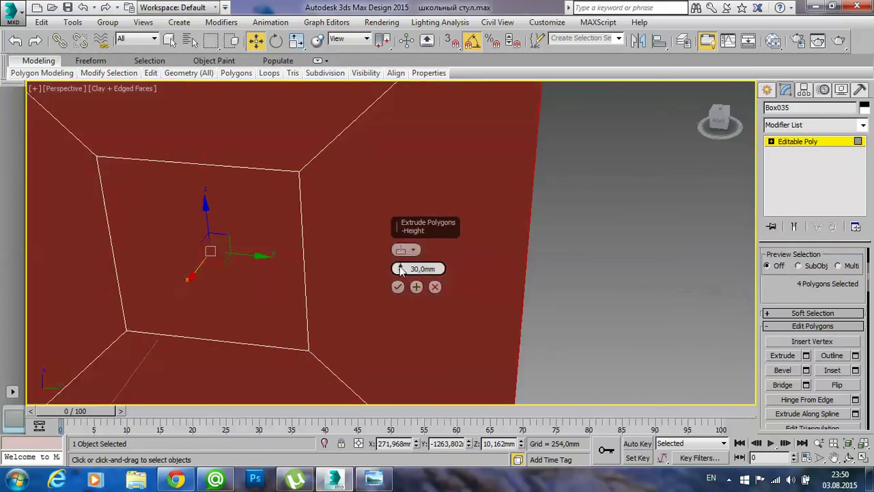
{"action": "left_click_drag", "start_coordinate": [401, 272], "coordinate": [400, 271]}
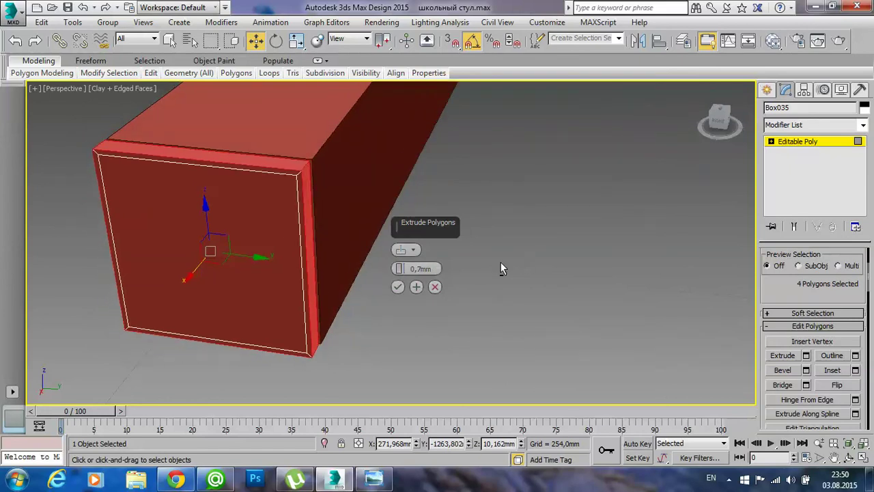
{"action": "middle_click_drag", "start_coordinate": [500, 268], "coordinate": [478, 273], "text": "alt"}
{"action": "left_click_drag", "start_coordinate": [401, 271], "coordinate": [401, 271]}
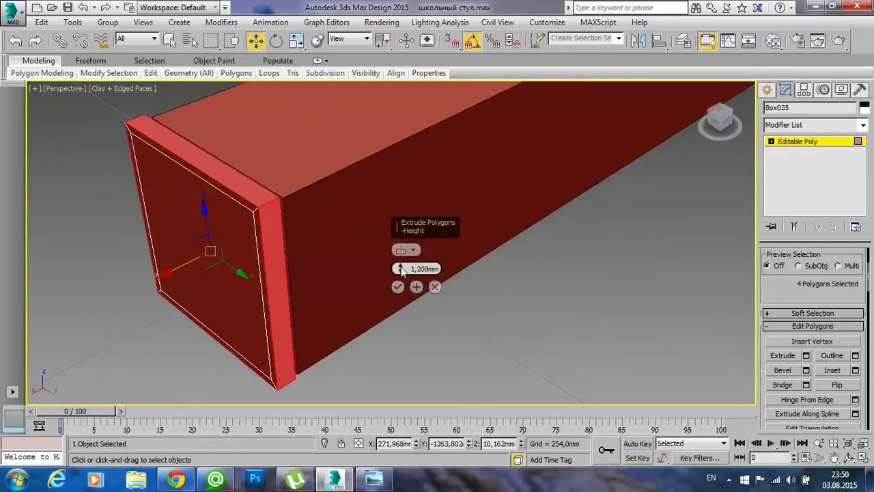
{"action": "left_click", "coordinate": [399, 287]}
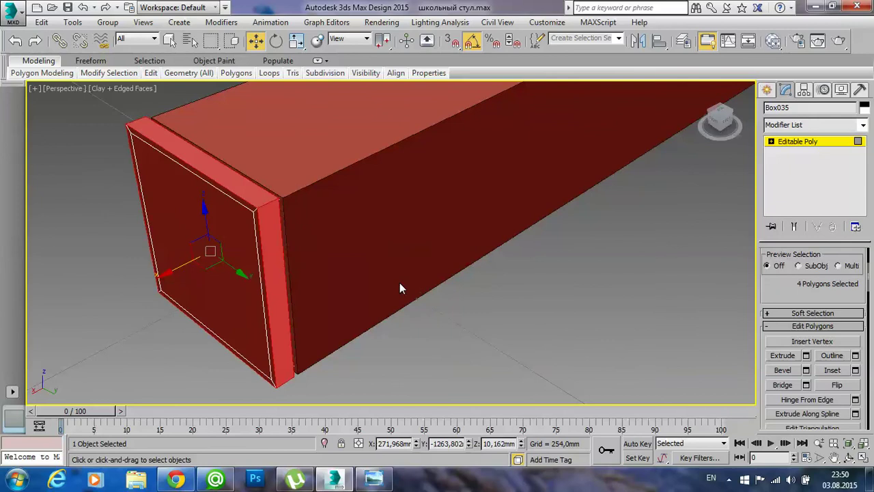
{"action": "left_click", "coordinate": [513, 326]}
{"action": "mouse_move", "coordinate": [514, 326]}
{"action": "middle_mouse_down", "text": "alt"}
{"action": "mouse_move", "coordinate": [363, 298]}
{"action": "mouse_move", "coordinate": [403, 251]}
{"action": "mouse_move", "coordinate": [448, 260]}
{"action": "mouse_move", "coordinate": [517, 312]}
{"action": "middle_mouse_up", "text": "alt"}
{"action": "scroll", "coordinate": [786, 298], "scroll_direction": "down", "scroll_amount": 5}
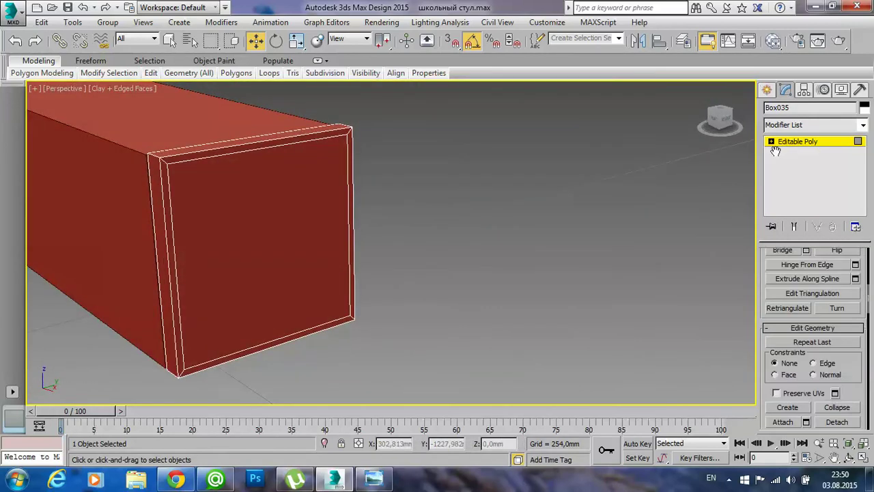
- Scroll the Modify panel down to the Subdivision Surface rollout
{"action": "scroll", "coordinate": [855, 384], "scroll_direction": "down", "scroll_amount": 3}
{"action": "scroll", "coordinate": [845, 290], "scroll_direction": "down", "scroll_amount": 2}
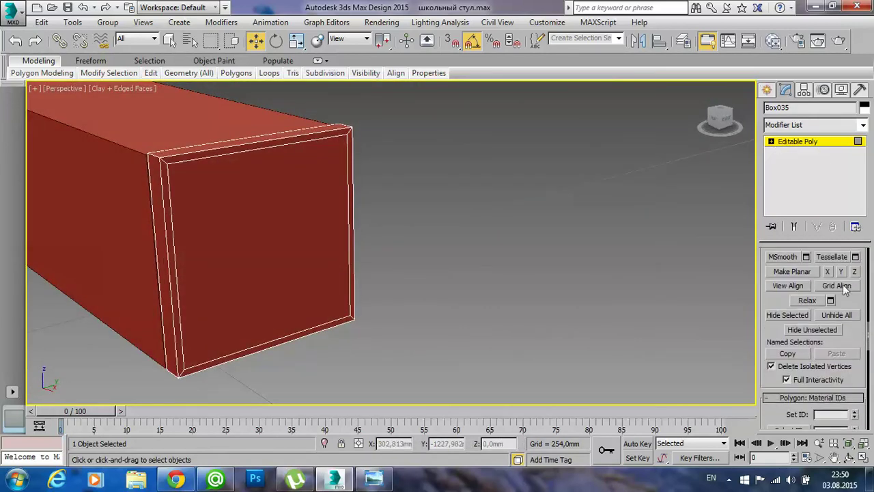
{"action": "scroll", "coordinate": [853, 341], "scroll_direction": "down", "scroll_amount": 3}
{"action": "scroll", "coordinate": [853, 340], "scroll_direction": "down", "scroll_amount": 2}
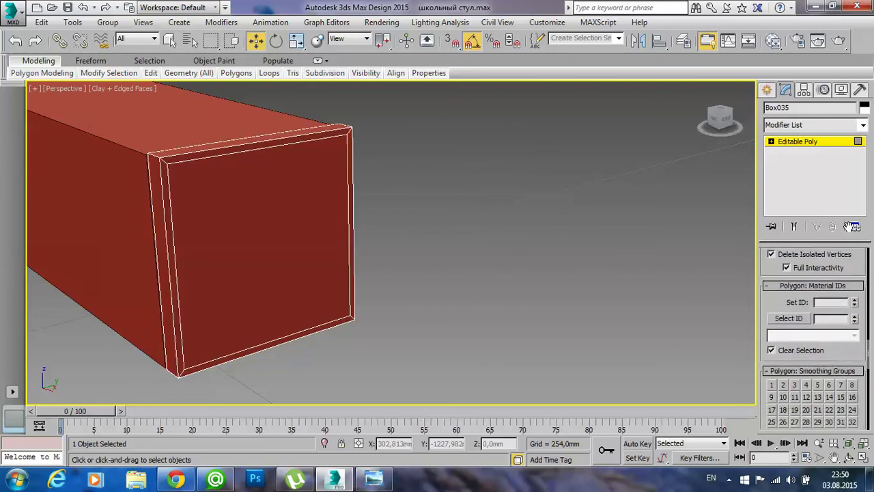
{"action": "scroll", "coordinate": [806, 307], "scroll_direction": "up", "scroll_amount": 3}
{"action": "scroll", "coordinate": [792, 328], "scroll_direction": "up", "scroll_amount": 5}
{"action": "scroll", "coordinate": [782, 342], "scroll_direction": "down", "scroll_amount": 4}
{"action": "scroll", "coordinate": [777, 348], "scroll_direction": "down", "scroll_amount": 3}
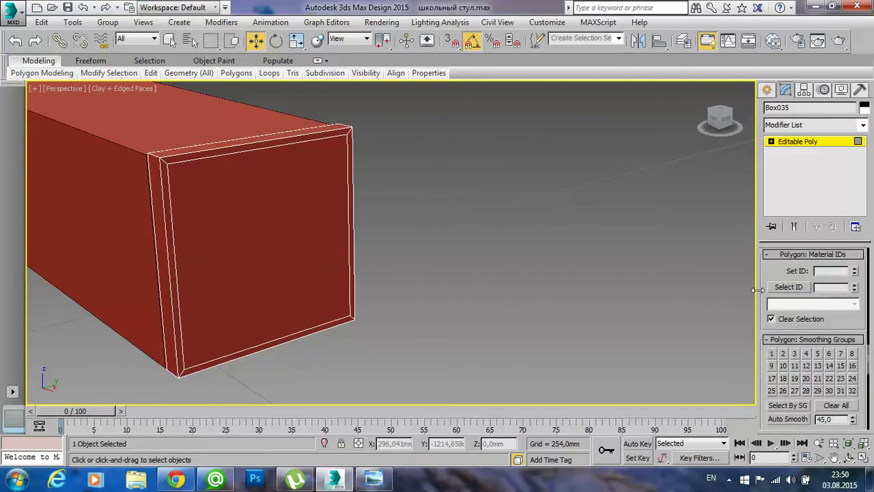
{"action": "left_click_drag", "start_coordinate": [758, 290], "coordinate": [640, 291]}
{"action": "scroll", "coordinate": [840, 232], "scroll_direction": "down", "scroll_amount": 3}
{"action": "scroll", "coordinate": [840, 233], "scroll_direction": "down", "scroll_amount": 3}
{"action": "scroll", "coordinate": [844, 239], "scroll_direction": "down", "scroll_amount": 1}
{"action": "scroll", "coordinate": [857, 260], "scroll_direction": "up", "scroll_amount": 4}
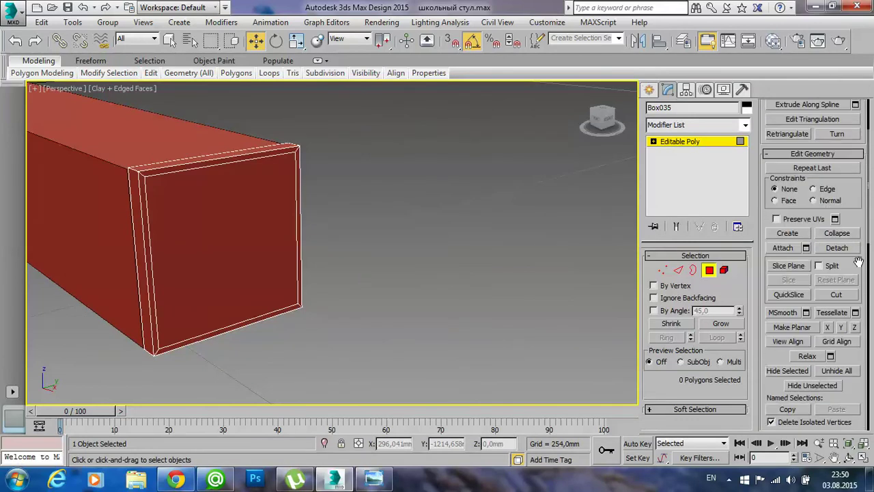
{"action": "left_click_drag", "start_coordinate": [859, 263], "coordinate": [846, 289]}
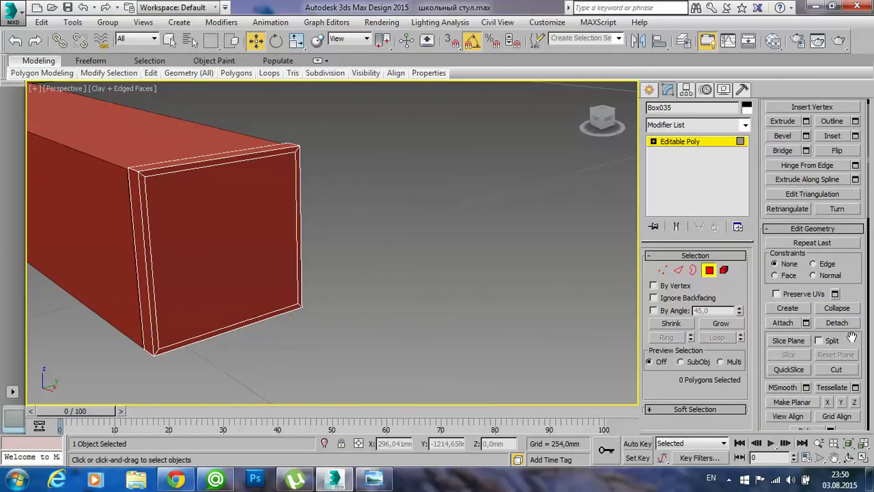
{"action": "mouse_move", "coordinate": [845, 289]}
{"action": "left_mouse_down"}
{"action": "mouse_move", "coordinate": [853, 147]}
{"action": "mouse_move", "coordinate": [831, 89]}
{"action": "left_mouse_up"}
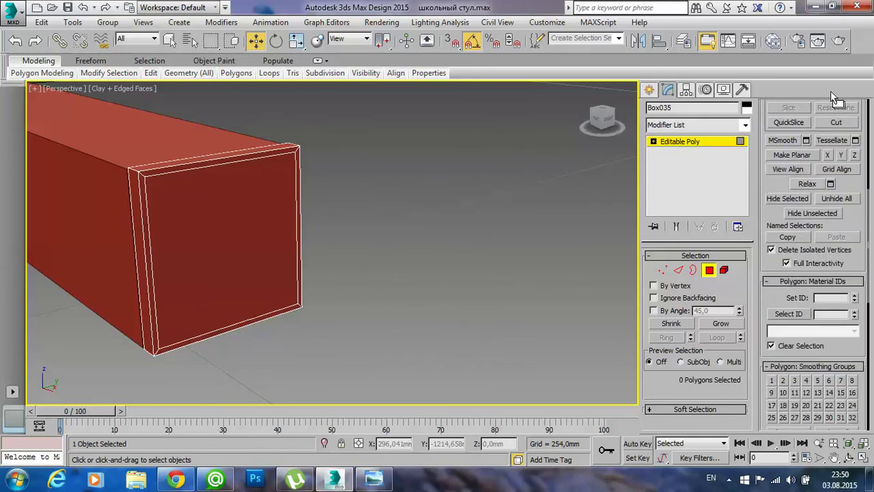
{"action": "scroll", "coordinate": [819, 328], "scroll_direction": "down", "scroll_amount": 2}
{"action": "scroll", "coordinate": [813, 341], "scroll_direction": "down", "scroll_amount": 2}
{"action": "scroll", "coordinate": [799, 368], "scroll_direction": "down", "scroll_amount": 2}
{"action": "scroll", "coordinate": [786, 392], "scroll_direction": "down", "scroll_amount": 2}
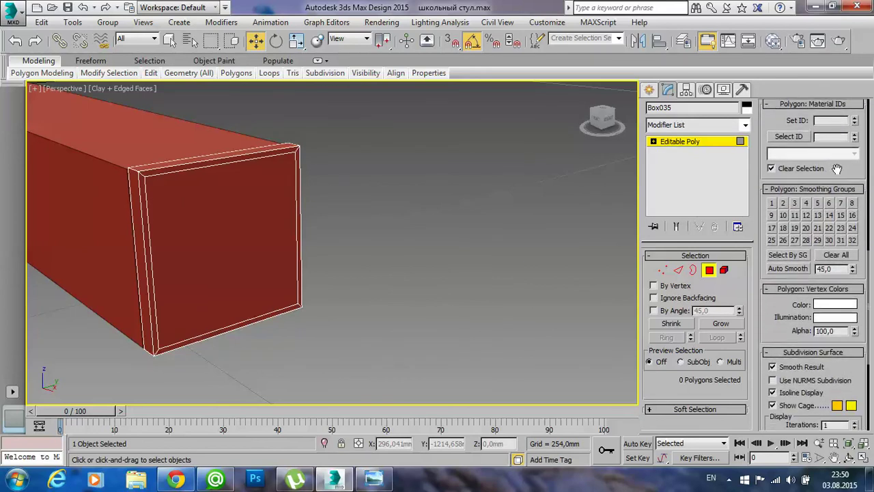
- Preview Use NURMS Subdivision, switch it back off, and exit Polygon level
{"action": "left_click", "coordinate": [773, 380]}
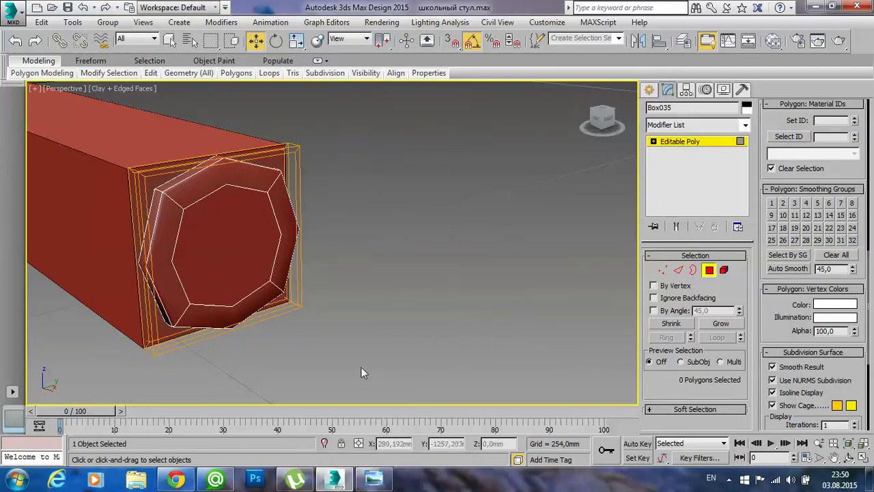
{"action": "middle_click_drag", "start_coordinate": [302, 322], "coordinate": [314, 324], "text": "alt"}
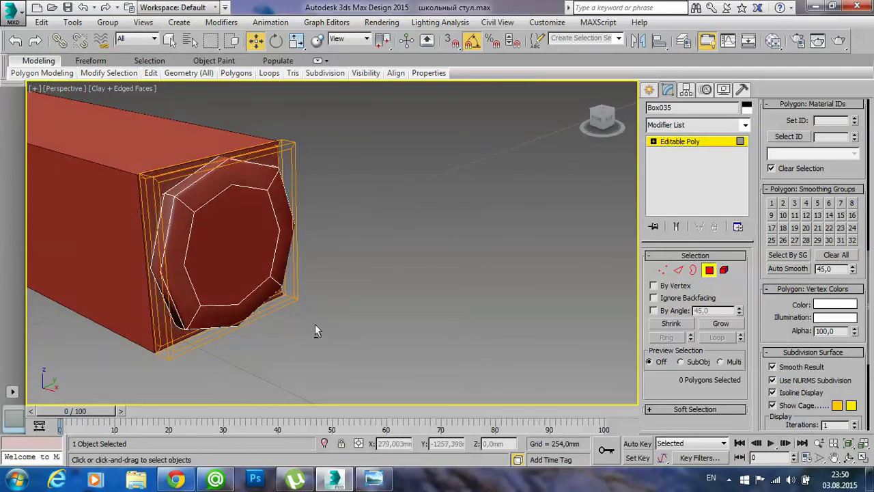
{"action": "left_click", "coordinate": [773, 381]}
{"action": "left_click", "coordinate": [675, 145]}
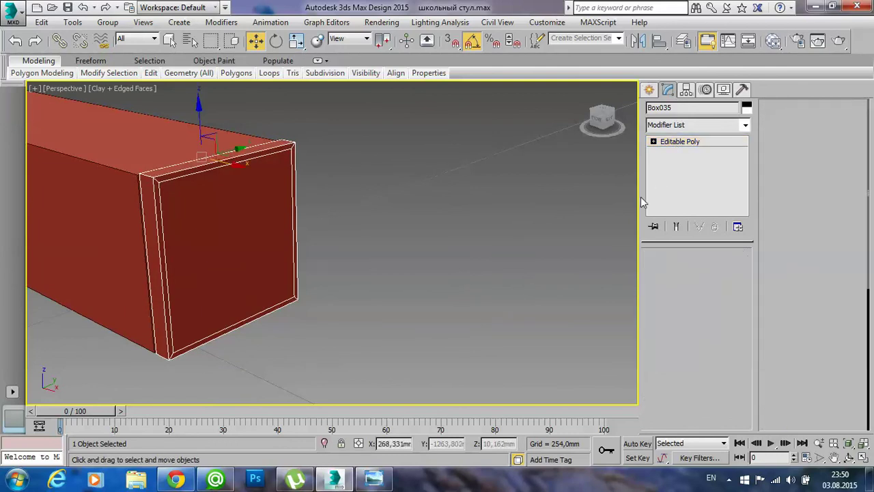
- Clone the foot end cap onto the other desk leg's foot as Box036
{"action": "left_click_drag", "start_coordinate": [756, 194], "coordinate": [776, 194]}
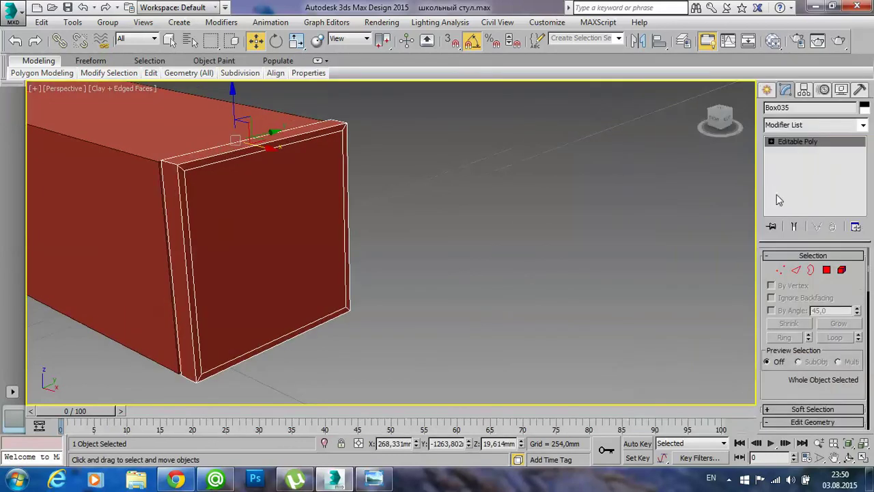
{"action": "left_click", "coordinate": [462, 209]}
{"action": "mouse_move", "coordinate": [462, 208]}
{"action": "middle_mouse_down", "text": "alt"}
{"action": "mouse_move", "coordinate": [397, 235]}
{"action": "mouse_move", "coordinate": [354, 226]}
{"action": "mouse_move", "coordinate": [403, 221]}
{"action": "middle_mouse_up", "text": "alt"}
{"action": "scroll", "coordinate": [354, 219], "scroll_direction": "down", "scroll_amount": 5}
{"action": "scroll", "coordinate": [440, 291], "scroll_direction": "up", "scroll_amount": 2}
{"action": "mouse_move", "coordinate": [439, 291]}
{"action": "middle_mouse_down", "text": "alt"}
{"action": "mouse_move", "coordinate": [464, 264]}
{"action": "mouse_move", "coordinate": [441, 287]}
{"action": "mouse_move", "coordinate": [467, 307]}
{"action": "middle_mouse_up", "text": "alt"}
{"action": "scroll", "coordinate": [467, 307], "scroll_direction": "up", "scroll_amount": 3}
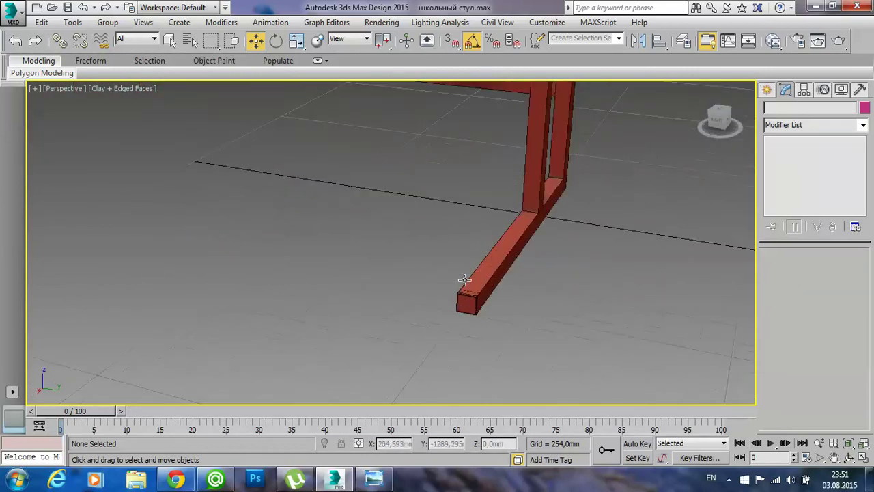
{"action": "left_click", "coordinate": [463, 299]}
{"action": "scroll", "coordinate": [550, 325], "scroll_direction": "down", "scroll_amount": 3}
{"action": "scroll", "coordinate": [551, 331], "scroll_direction": "down", "scroll_amount": 2}
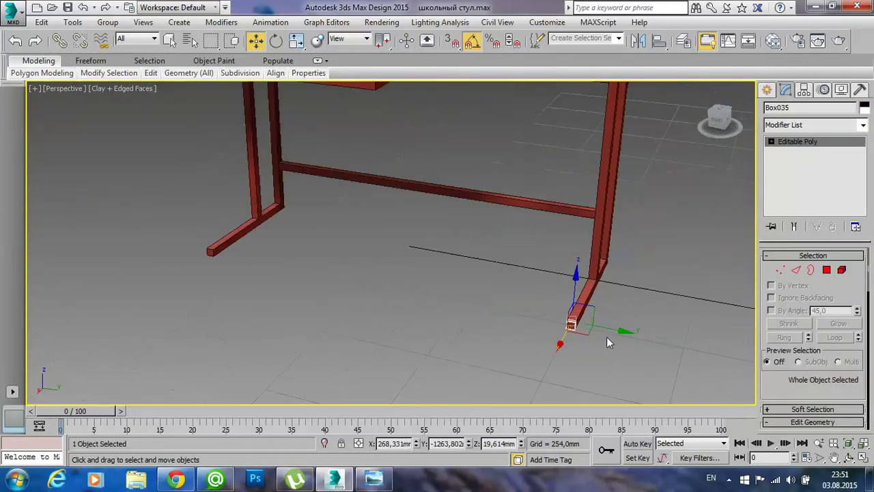
{"action": "left_click_drag", "start_coordinate": [566, 333], "coordinate": [296, 312]}
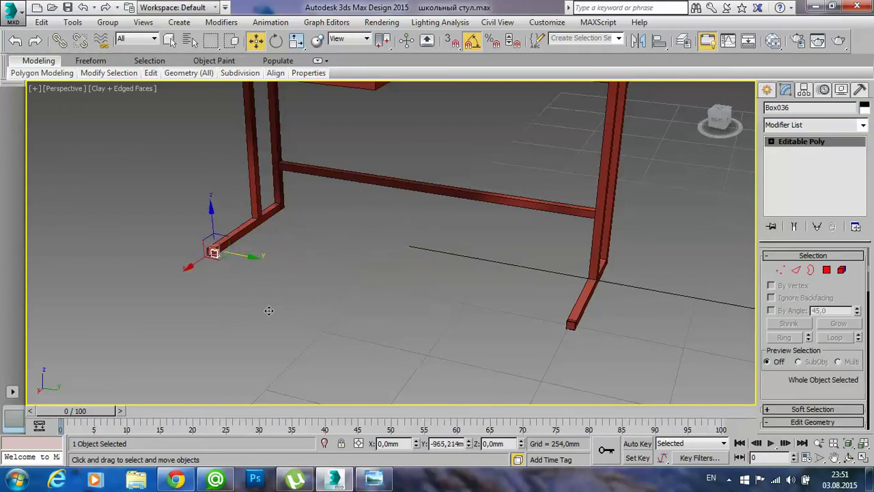
{"action": "left_click_drag", "start_coordinate": [295, 312], "coordinate": [267, 309], "text": "shift"}
{"action": "left_click", "coordinate": [440, 294]}
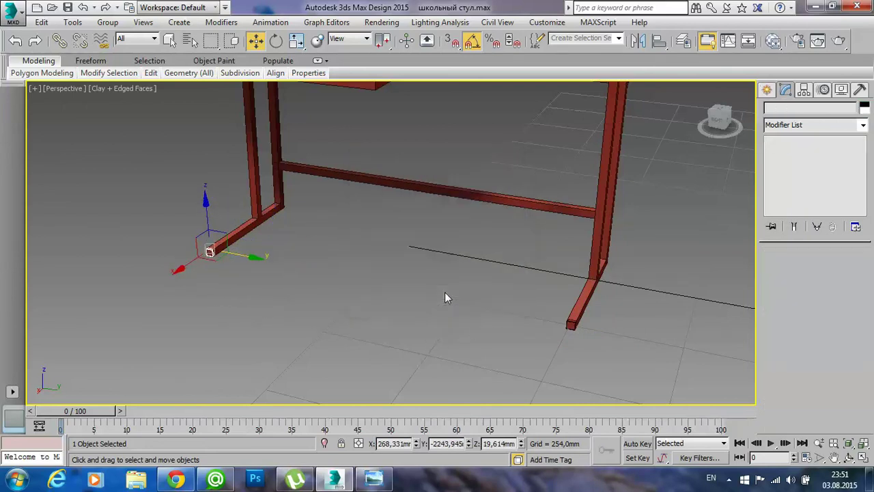
- Zoom in on the new end cap to check its fit, then view the desk from low in front
{"action": "key", "text": "z"}
{"action": "scroll", "coordinate": [464, 325], "scroll_direction": "up", "scroll_amount": 1}
{"action": "scroll", "coordinate": [543, 298], "scroll_direction": "up", "scroll_amount": 2}
{"action": "scroll", "coordinate": [540, 300], "scroll_direction": "down", "scroll_amount": 2}
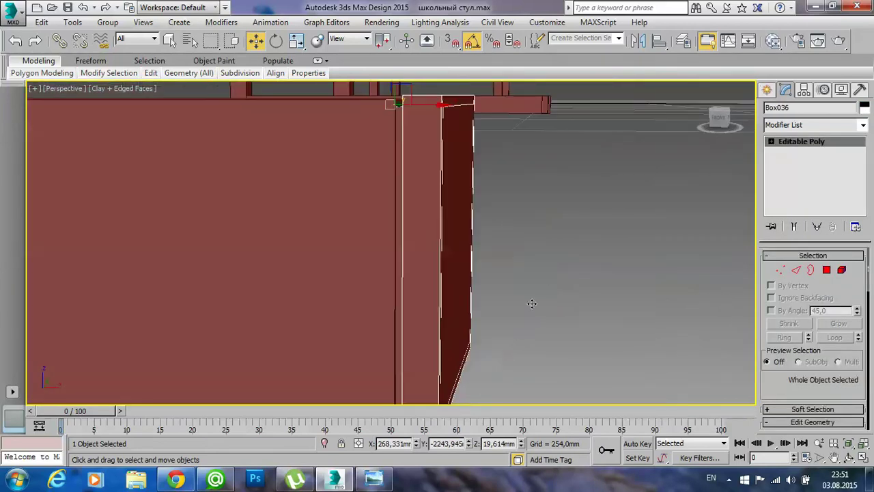
{"action": "scroll", "coordinate": [486, 318], "scroll_direction": "down", "scroll_amount": 2}
{"action": "left_click", "coordinate": [623, 274]}
{"action": "scroll", "coordinate": [622, 271], "scroll_direction": "down", "scroll_amount": 3}
{"action": "scroll", "coordinate": [623, 270], "scroll_direction": "down", "scroll_amount": 2}
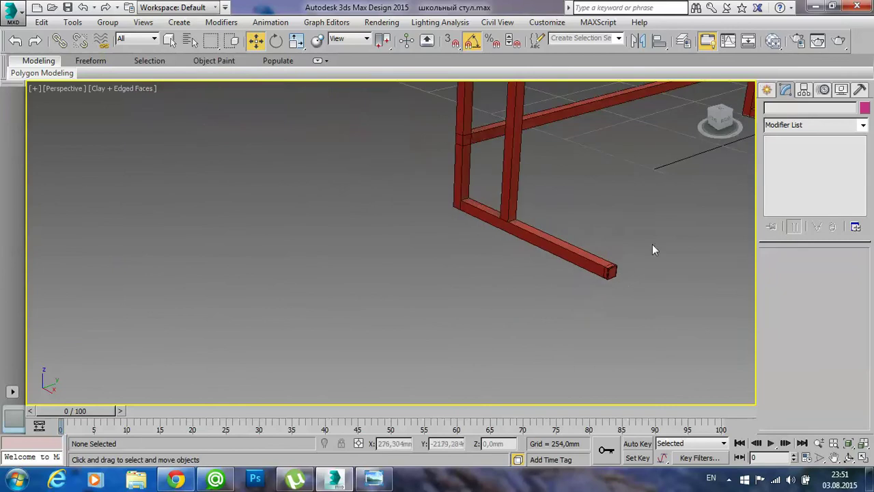
{"action": "scroll", "coordinate": [400, 297], "scroll_direction": "down", "scroll_amount": 2}
{"action": "scroll", "coordinate": [400, 296], "scroll_direction": "down", "scroll_amount": 3}
{"action": "mouse_move", "coordinate": [541, 257]}
{"action": "middle_mouse_down", "text": "alt"}
{"action": "mouse_move", "coordinate": [490, 262]}
{"action": "mouse_move", "coordinate": [476, 234]}
{"action": "mouse_move", "coordinate": [440, 255]}
{"action": "middle_mouse_up", "text": "alt"}
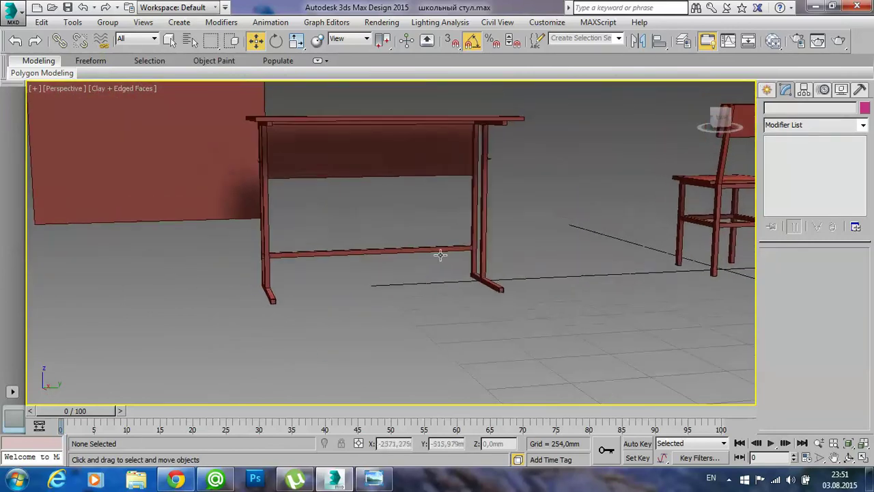
- Clone both foot end caps straight up along Z to the tabletop level
{"action": "left_click", "coordinate": [270, 302]}
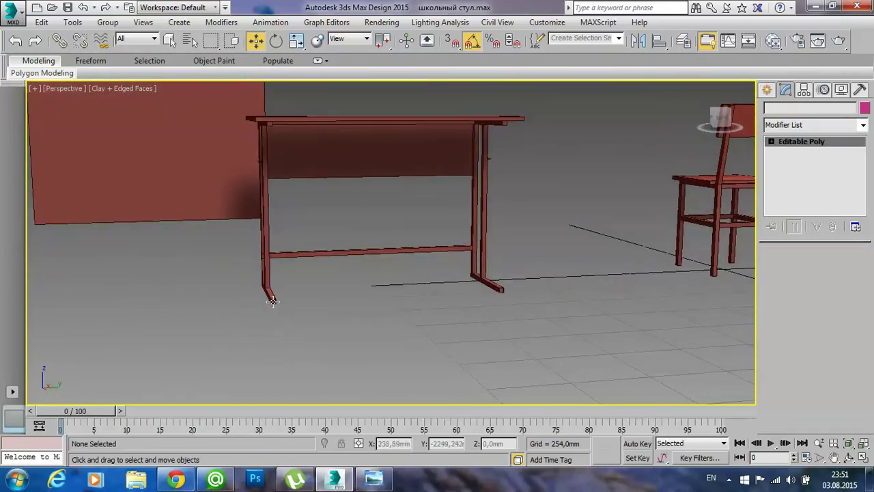
{"action": "left_click", "coordinate": [499, 288], "text": "ctrl"}
{"action": "middle_click_drag", "start_coordinate": [406, 265], "coordinate": [404, 260], "text": "alt"}
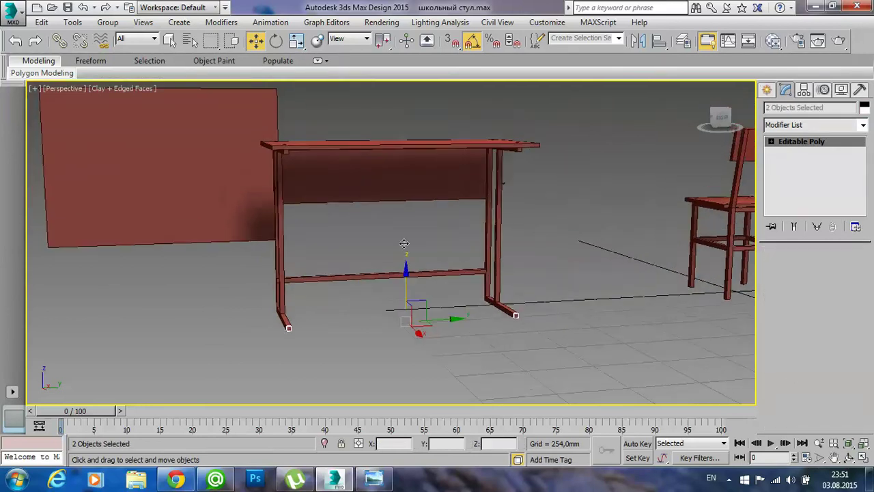
{"action": "left_click_drag", "start_coordinate": [405, 260], "coordinate": [410, 104]}
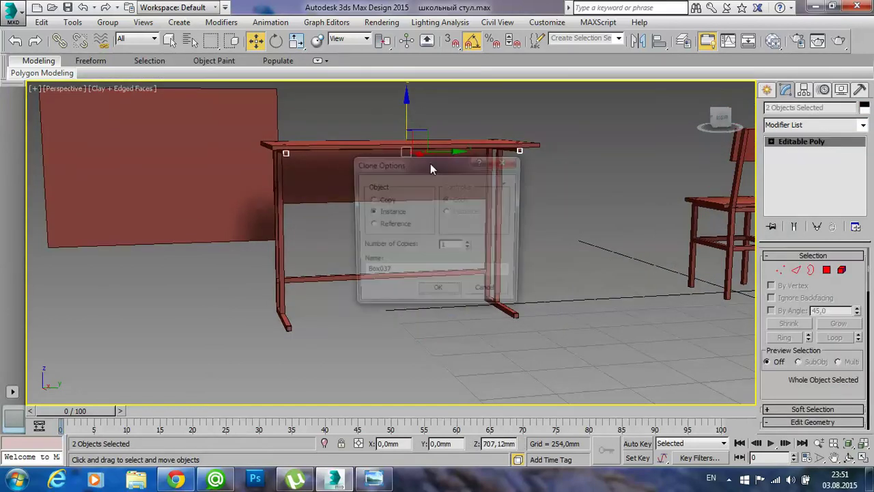
{"action": "left_click", "coordinate": [428, 294]}
- Raise the copied caps slightly so they fit the rail ends under the desktop
{"action": "scroll", "coordinate": [333, 227], "scroll_direction": "up", "scroll_amount": 3}
{"action": "mouse_move", "coordinate": [333, 227]}
{"action": "middle_mouse_down", "text": "alt"}
{"action": "mouse_move", "coordinate": [258, 246]}
{"action": "mouse_move", "coordinate": [211, 244]}
{"action": "mouse_move", "coordinate": [253, 228]}
{"action": "middle_mouse_up", "text": "alt"}
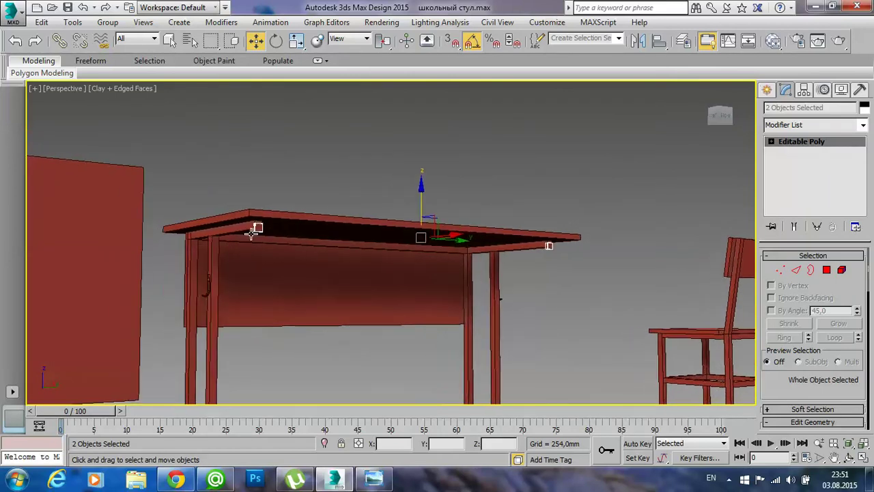
{"action": "scroll", "coordinate": [259, 218], "scroll_direction": "up", "scroll_amount": 6}
{"action": "left_click_drag", "start_coordinate": [267, 211], "coordinate": [271, 200]}
{"action": "scroll", "coordinate": [363, 250], "scroll_direction": "down", "scroll_amount": 3}
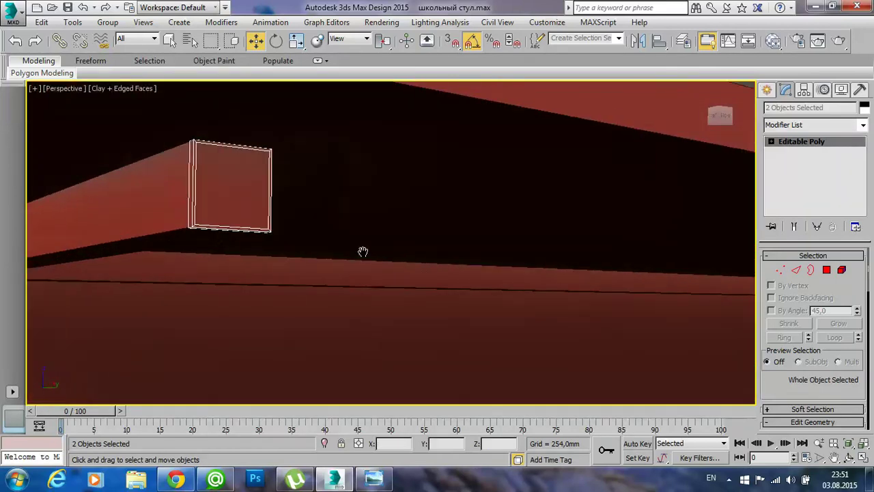
{"action": "scroll", "coordinate": [363, 250], "scroll_direction": "down", "scroll_amount": 5}
{"action": "scroll", "coordinate": [381, 239], "scroll_direction": "down", "scroll_amount": 3}
{"action": "left_click", "coordinate": [476, 284]}
{"action": "mouse_move", "coordinate": [476, 278]}
{"action": "middle_mouse_down", "text": "alt"}
{"action": "mouse_move", "coordinate": [433, 333]}
{"action": "mouse_move", "coordinate": [530, 259]}
{"action": "mouse_move", "coordinate": [326, 290]}
{"action": "mouse_move", "coordinate": [230, 272]}
{"action": "mouse_move", "coordinate": [222, 254]}
{"action": "mouse_move", "coordinate": [428, 269]}
{"action": "middle_mouse_up", "text": "alt"}
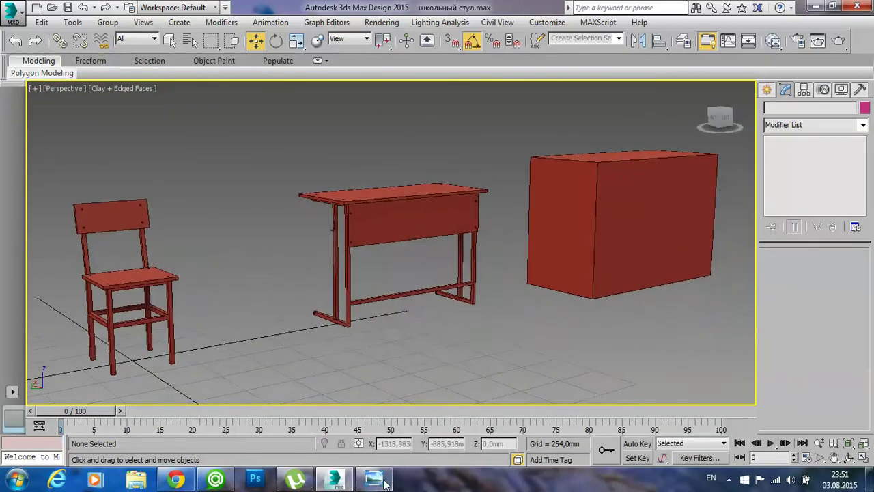
- Check the desk drawing's dimensions in Windows Photo Viewer, then close the viewer
{"action": "left_click", "coordinate": [374, 478]}
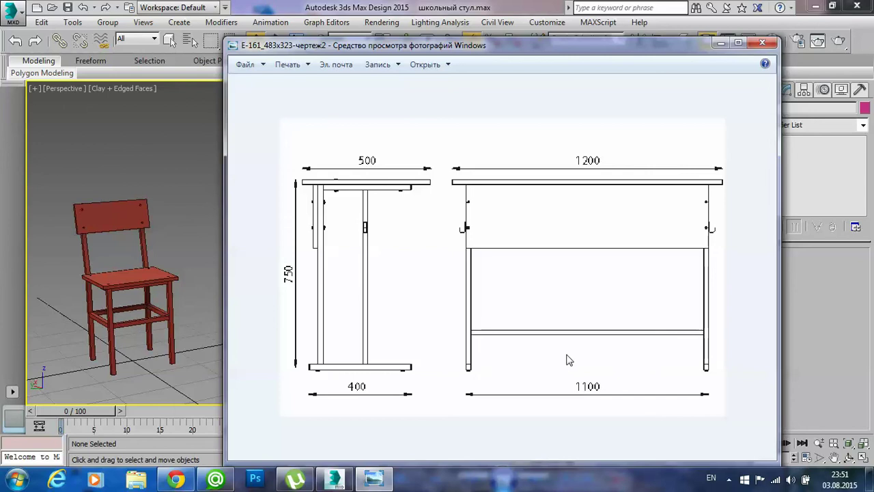
{"action": "left_click", "coordinate": [762, 42]}
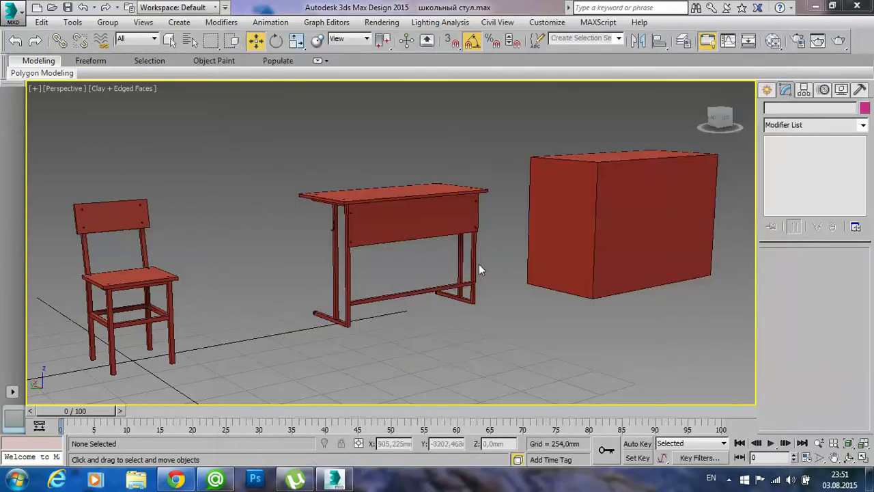
- Delete the large red box and the small block behind it
{"action": "middle_click_drag", "start_coordinate": [503, 248], "coordinate": [512, 254], "text": "alt"}
{"action": "middle_click_drag", "start_coordinate": [429, 273], "coordinate": [377, 307], "text": "alt"}
{"action": "mouse_move", "coordinate": [513, 239]}
{"action": "middle_mouse_down", "text": "alt"}
{"action": "mouse_move", "coordinate": [445, 267]}
{"action": "mouse_move", "coordinate": [496, 239]}
{"action": "middle_mouse_up", "text": "alt"}
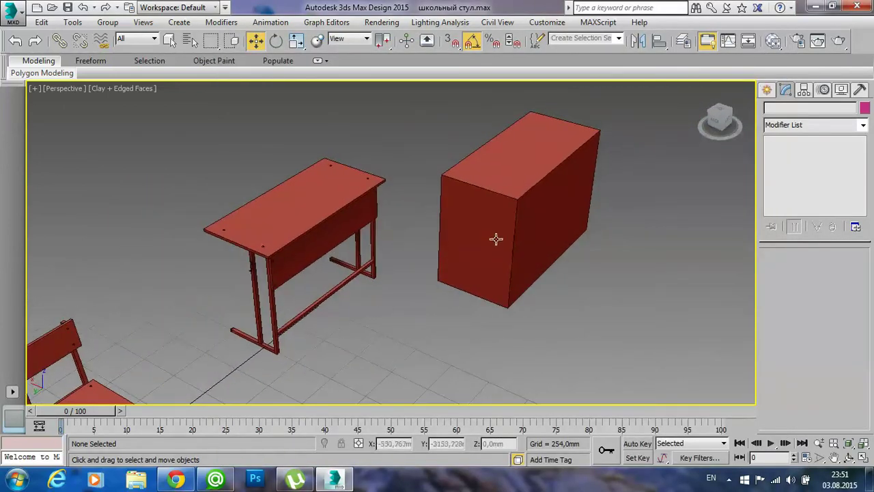
{"action": "left_click", "coordinate": [496, 238]}
{"action": "key", "text": "Delete"}
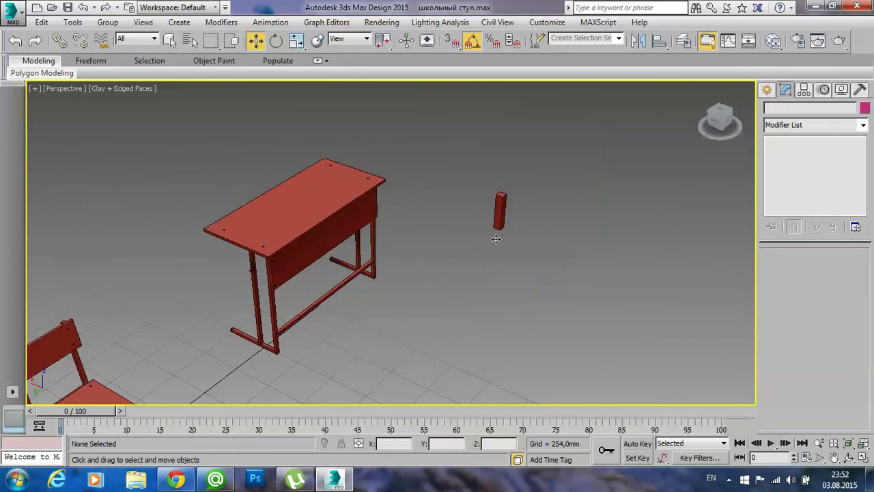
{"action": "left_click_drag", "start_coordinate": [521, 246], "coordinate": [482, 187]}
{"action": "key", "text": "Delete"}
- Bring the desk and chair into view and window-select all the chair's parts
{"action": "middle_click_drag", "start_coordinate": [372, 328], "coordinate": [478, 248]}
{"action": "left_click", "coordinate": [423, 158]}
{"action": "left_click", "coordinate": [477, 284]}
{"action": "mouse_move", "coordinate": [466, 287]}
{"action": "middle_mouse_down"}
{"action": "mouse_move", "coordinate": [516, 267]}
{"action": "mouse_move", "coordinate": [337, 318]}
{"action": "mouse_move", "coordinate": [391, 307]}
{"action": "middle_mouse_up"}
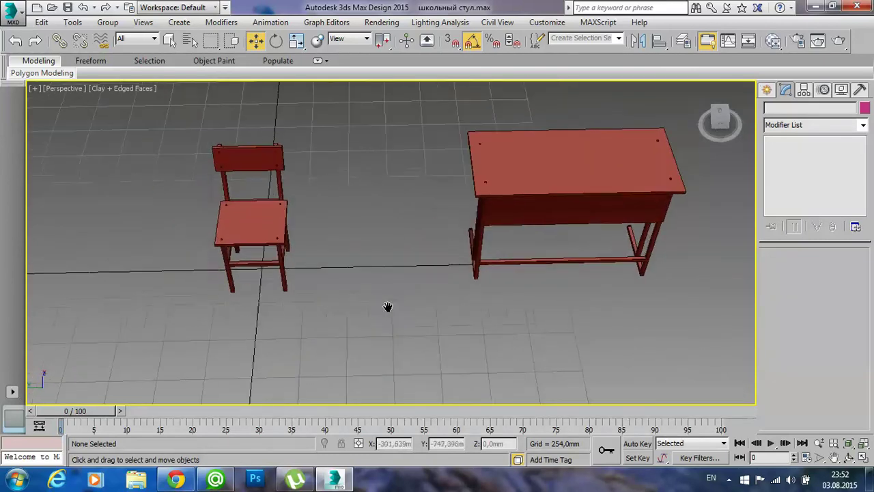
{"action": "left_click_drag", "start_coordinate": [336, 332], "coordinate": [215, 143]}
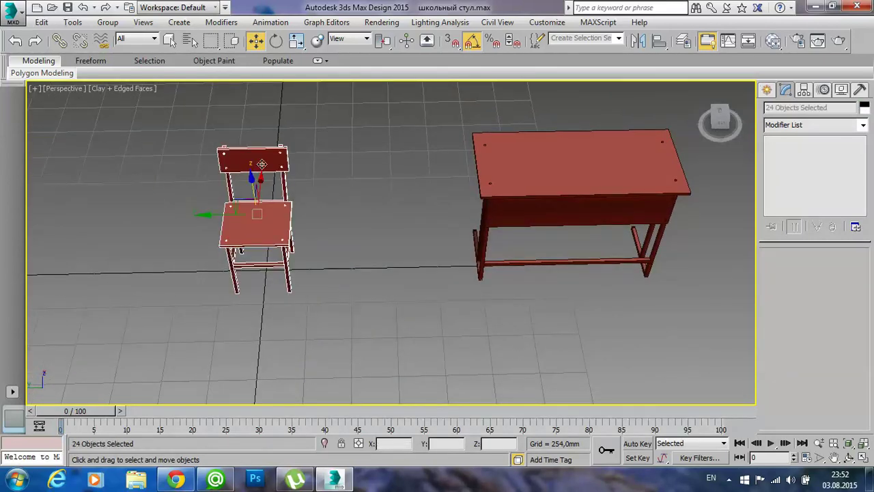
- Group the selected chair parts under the name 'стул'
{"action": "left_click", "coordinate": [107, 22]}
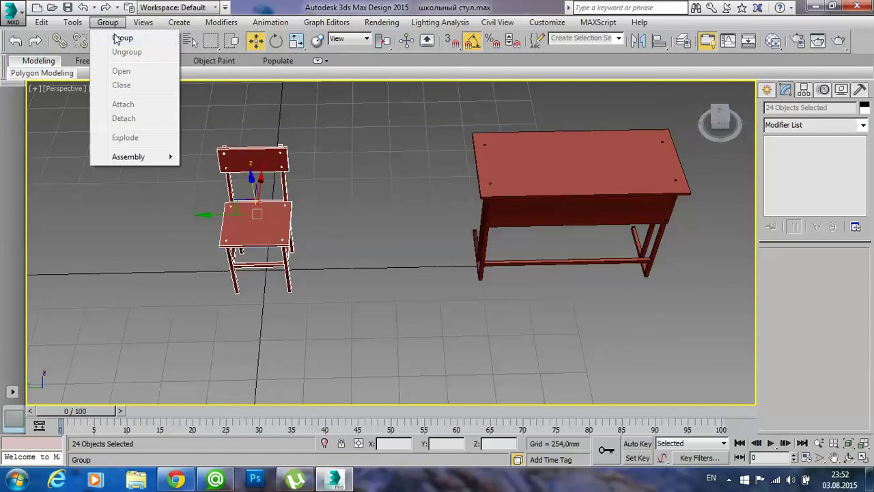
{"action": "left_click", "coordinate": [120, 38]}
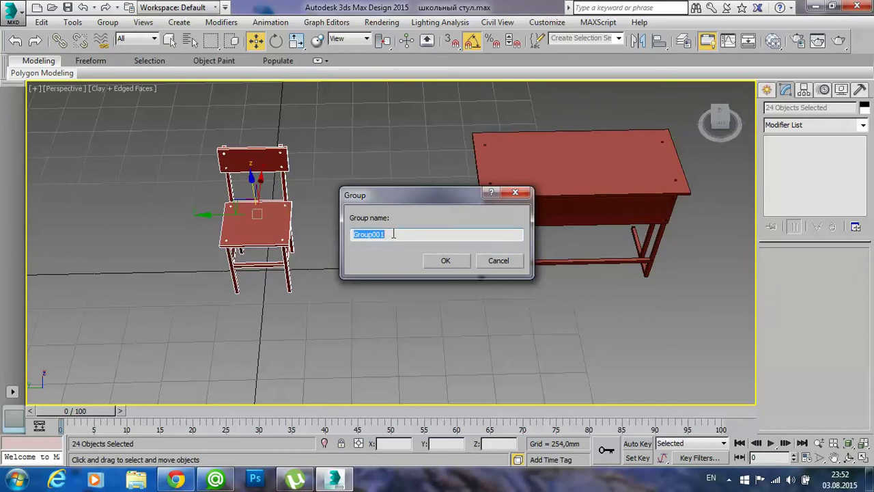
{"action": "type", "text": "cn"}
{"action": "key", "text": "BackSpace"}
{"action": "key", "text": "BackSpace"}
{"action": "key", "text": "alt+shift"}
{"action": "type", "text": "стул"}
{"action": "left_click", "coordinate": [444, 260]}
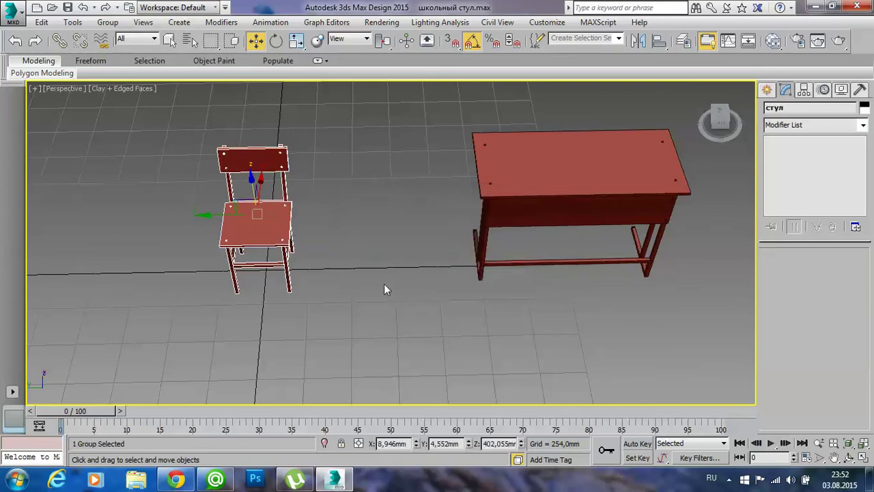
- Move the стул chair group closer to the desk
{"action": "left_click", "coordinate": [379, 288]}
{"action": "middle_click_drag", "start_coordinate": [329, 271], "coordinate": [355, 270], "text": "alt"}
{"action": "left_click", "coordinate": [296, 240]}
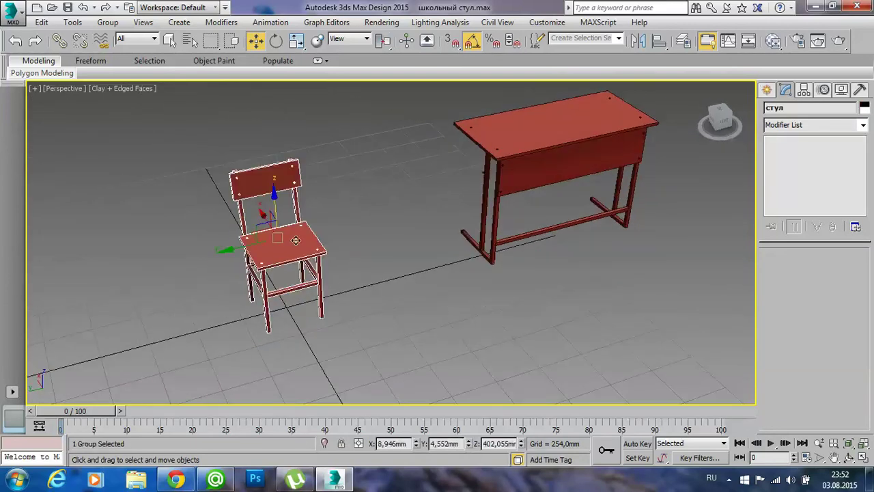
{"action": "left_click_drag", "start_coordinate": [227, 251], "coordinate": [252, 244]}
{"action": "left_click", "coordinate": [432, 318]}
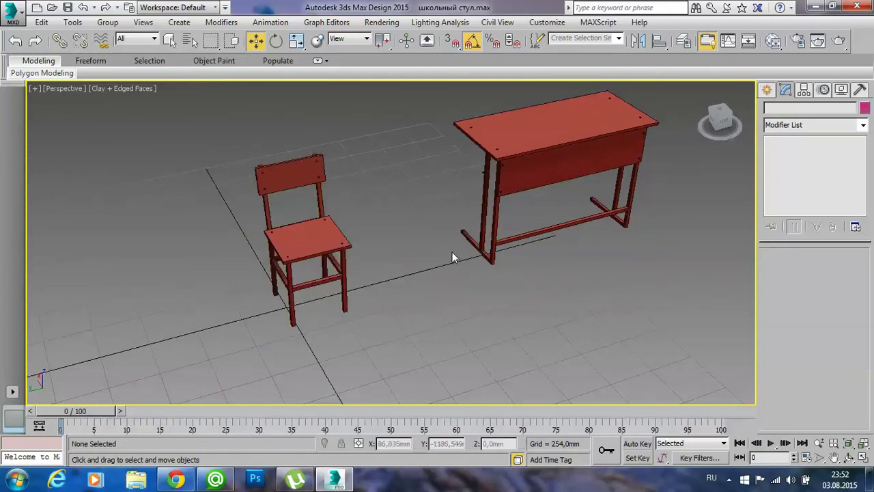
{"action": "left_click", "coordinate": [311, 233]}
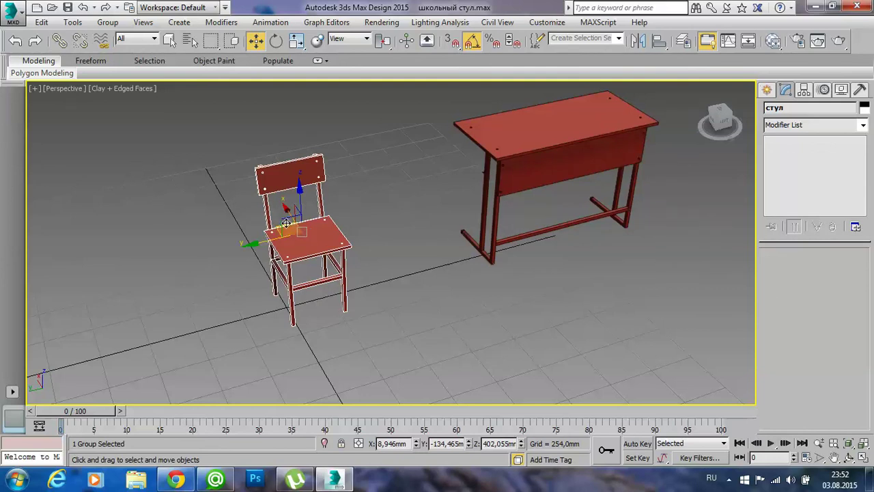
{"action": "right_click", "coordinate": [308, 254]}
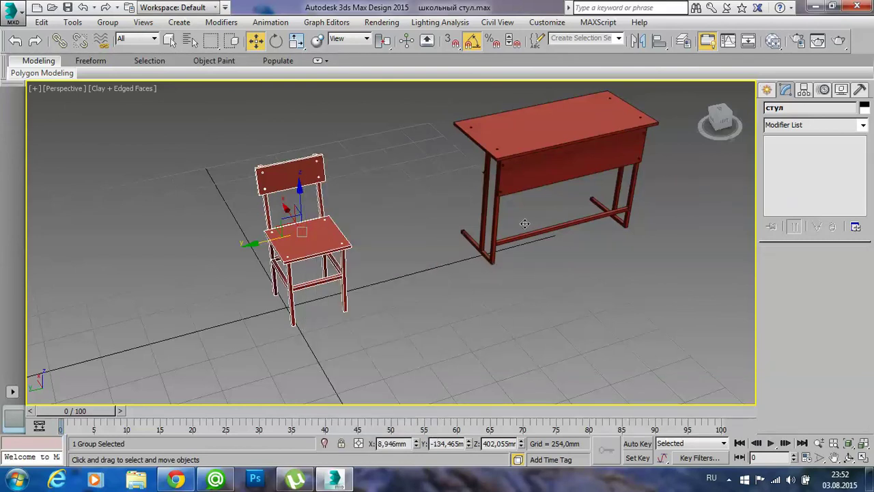
{"action": "left_click", "coordinate": [767, 90]}
{"action": "left_click", "coordinate": [785, 89]}
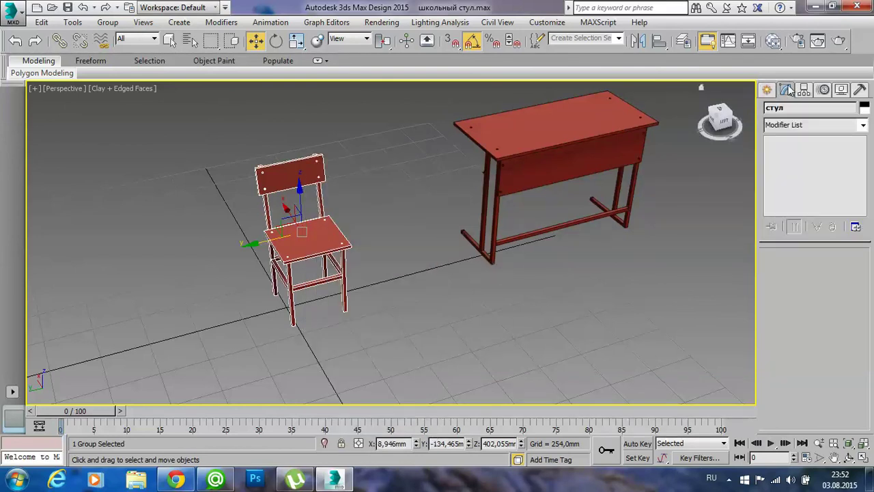
{"action": "right_click", "coordinate": [300, 245]}
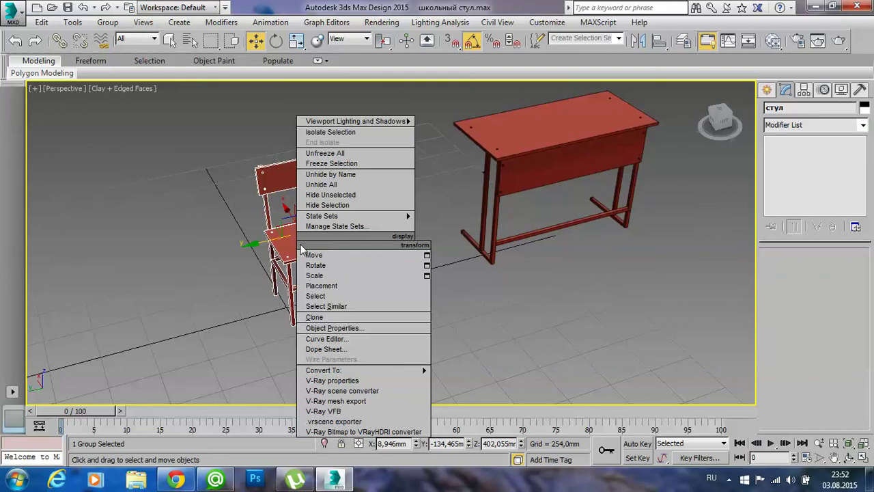
{"action": "left_click", "coordinate": [524, 319]}
{"action": "left_click", "coordinate": [107, 21]}
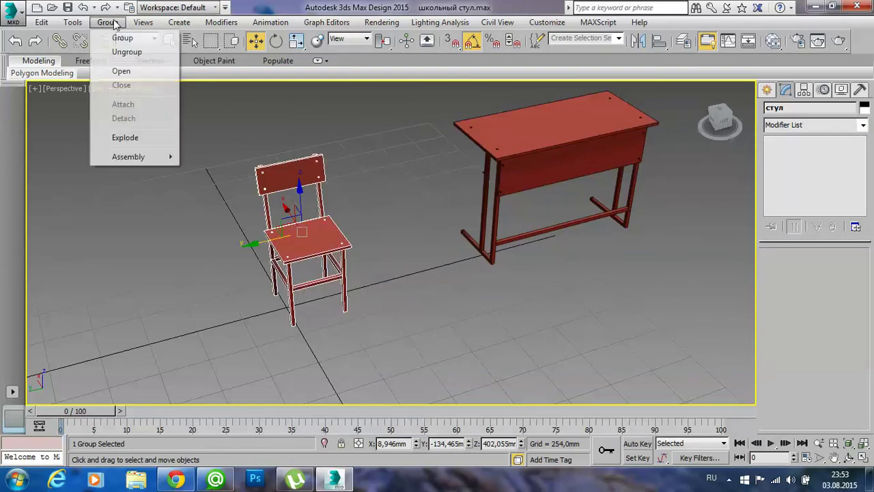
{"action": "left_click", "coordinate": [126, 53]}
{"action": "left_click", "coordinate": [401, 285]}
{"action": "left_click", "coordinate": [329, 235]}
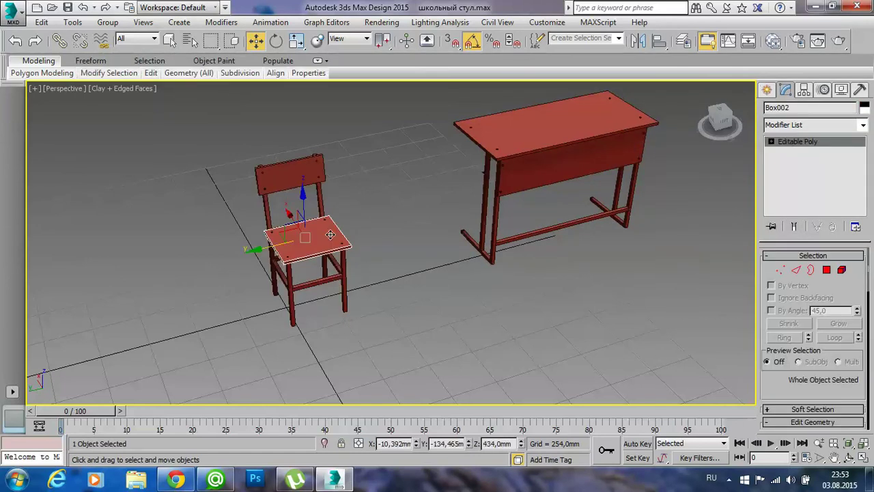
{"action": "left_click", "coordinate": [295, 171]}
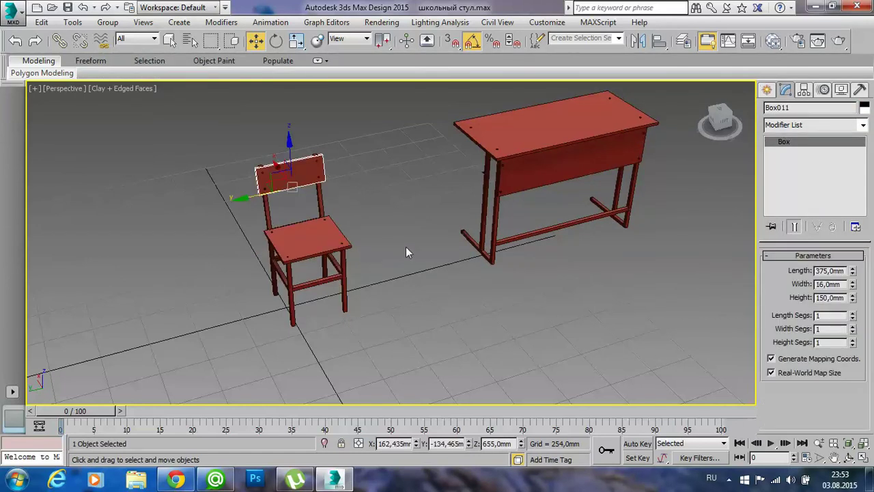
{"action": "left_click", "coordinate": [311, 239]}
{"action": "left_click", "coordinate": [406, 247]}
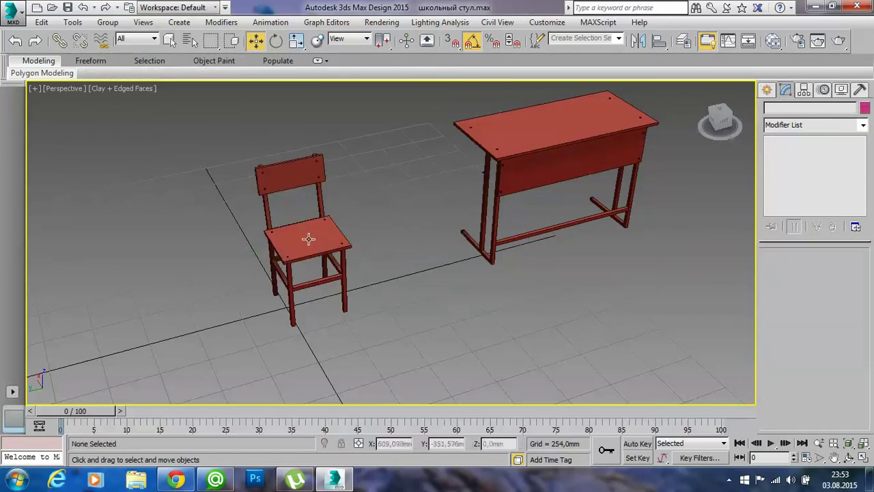
{"action": "left_click", "coordinate": [311, 240]}
{"action": "left_click", "coordinate": [376, 249]}
{"action": "key", "text": "ctrl+a"}
{"action": "key", "text": "ctrl+z"}
{"action": "key", "text": "ctrl+y"}
{"action": "left_click", "coordinate": [377, 273]}
{"action": "key", "text": "ctrl+z"}
{"action": "left_click", "coordinate": [410, 281]}
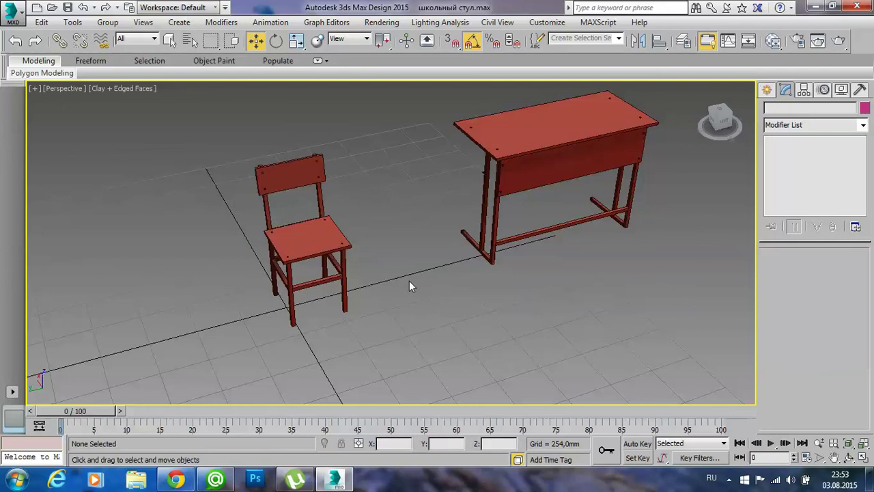
- Frame the chair and desk closer, then bring up the application menu's Save As options
{"action": "scroll", "coordinate": [409, 280], "scroll_direction": "up", "scroll_amount": 2}
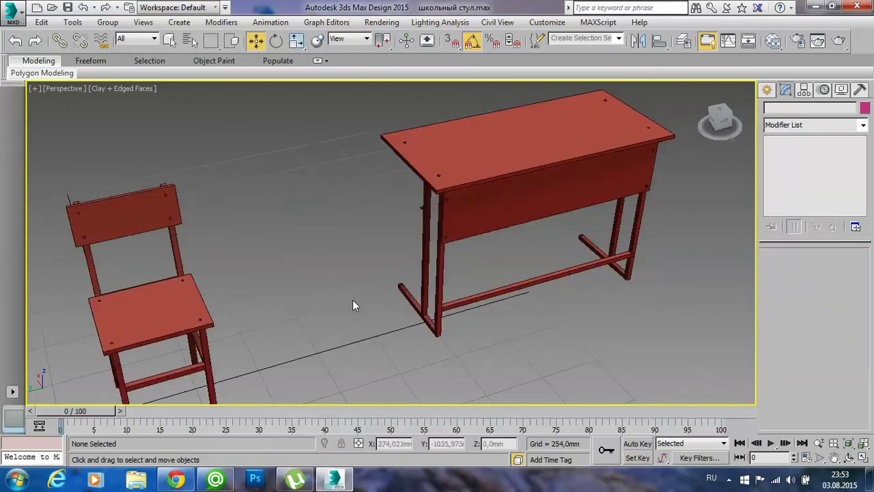
{"action": "middle_click_drag", "start_coordinate": [316, 314], "coordinate": [282, 259], "text": "alt"}
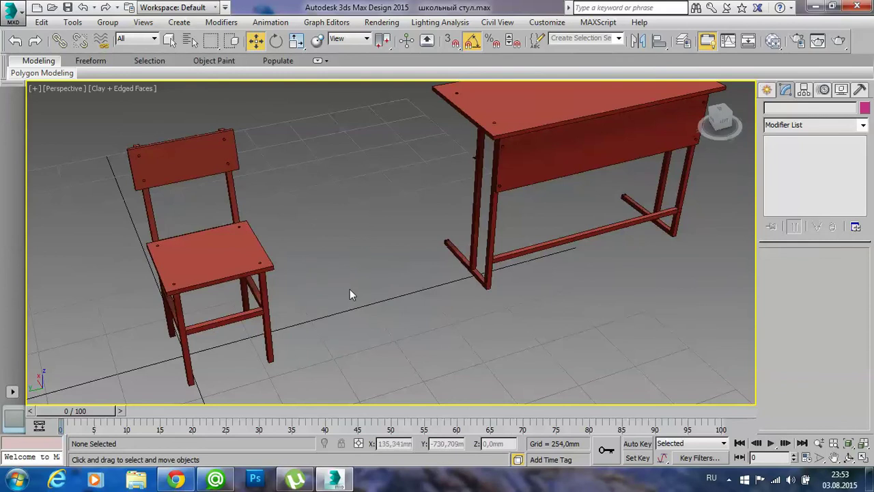
{"action": "middle_click_drag", "start_coordinate": [350, 289], "coordinate": [345, 295]}
{"action": "scroll", "coordinate": [345, 295], "scroll_direction": "down", "scroll_amount": 2}
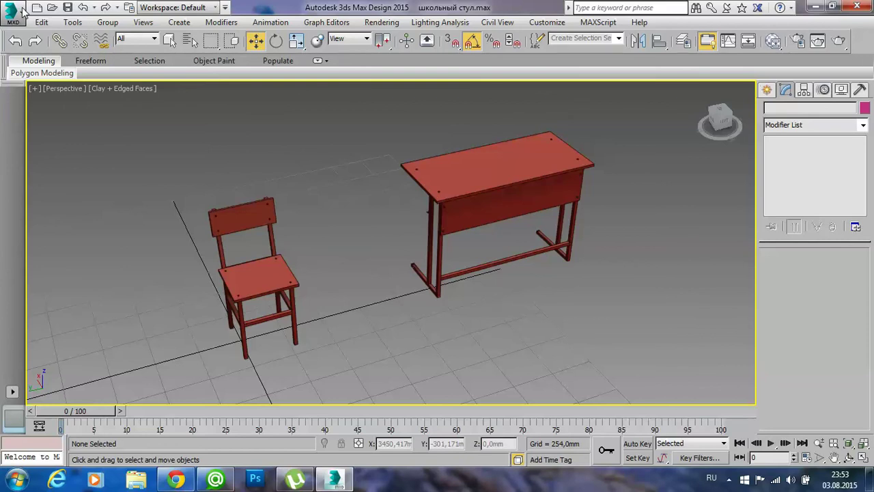
{"action": "left_click", "coordinate": [24, 11]}
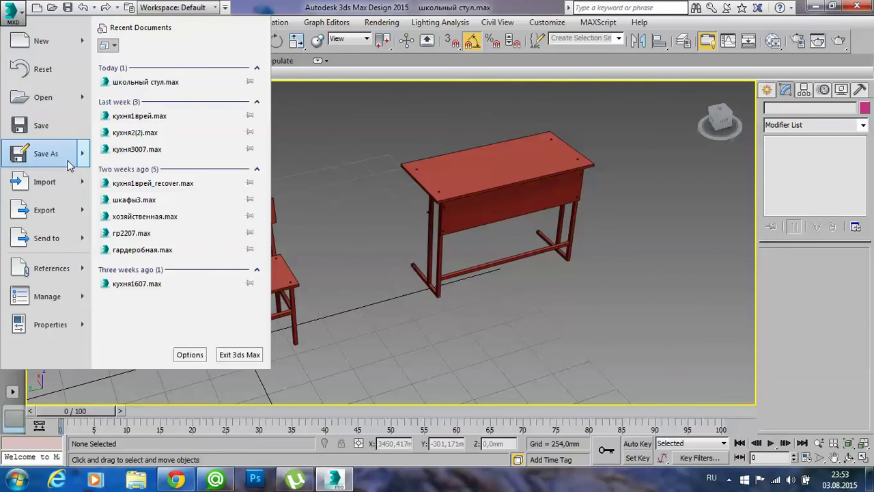
{"action": "mouse_move", "coordinate": [46, 154]}
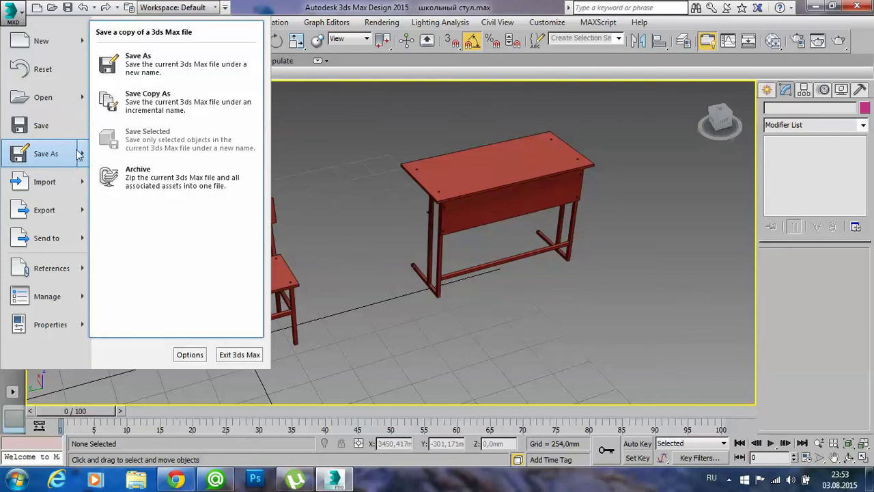
- Dismiss the application menu without saving and pan the chair and desk into view
{"action": "left_click", "coordinate": [317, 158]}
{"action": "middle_click_drag", "start_coordinate": [334, 230], "coordinate": [344, 222]}
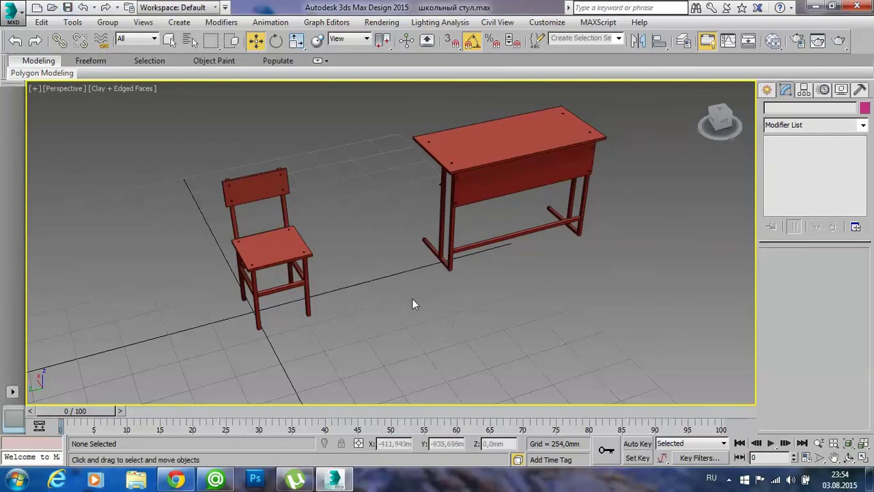
{"action": "mouse_move", "coordinate": [410, 297]}
{"action": "middle_mouse_down"}
{"action": "mouse_move", "coordinate": [398, 234]}
{"action": "mouse_move", "coordinate": [451, 236]}
{"action": "mouse_move", "coordinate": [470, 247]}
{"action": "mouse_move", "coordinate": [579, 242]}
{"action": "mouse_move", "coordinate": [595, 195]}
{"action": "mouse_move", "coordinate": [530, 244]}
{"action": "mouse_move", "coordinate": [331, 249]}
{"action": "mouse_move", "coordinate": [382, 232]}
{"action": "middle_mouse_up"}
- Window-select the desk's 28 parts and group them under the name 'парта'
{"action": "left_click", "coordinate": [202, 284]}
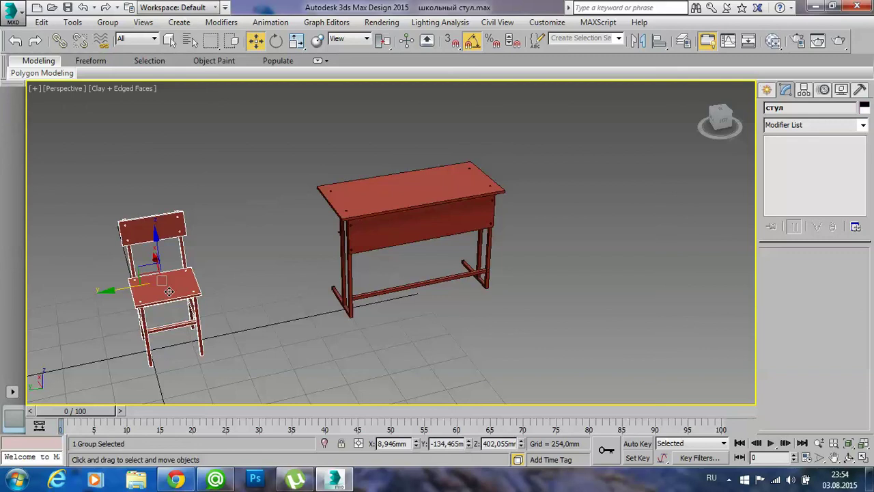
{"action": "left_click", "coordinate": [269, 322]}
{"action": "mouse_move", "coordinate": [562, 333]}
{"action": "left_mouse_down"}
{"action": "mouse_move", "coordinate": [291, 237]}
{"action": "mouse_move", "coordinate": [264, 145]}
{"action": "left_mouse_up"}
{"action": "left_click", "coordinate": [109, 22]}
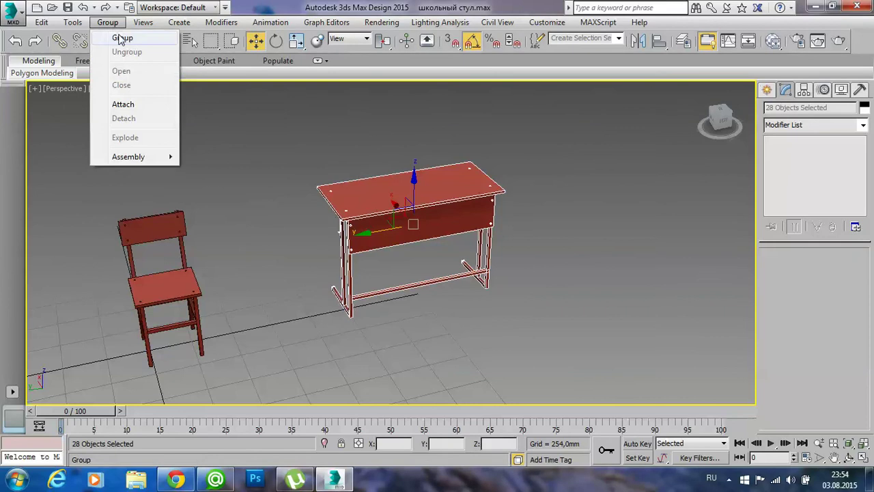
{"action": "left_click", "coordinate": [116, 37]}
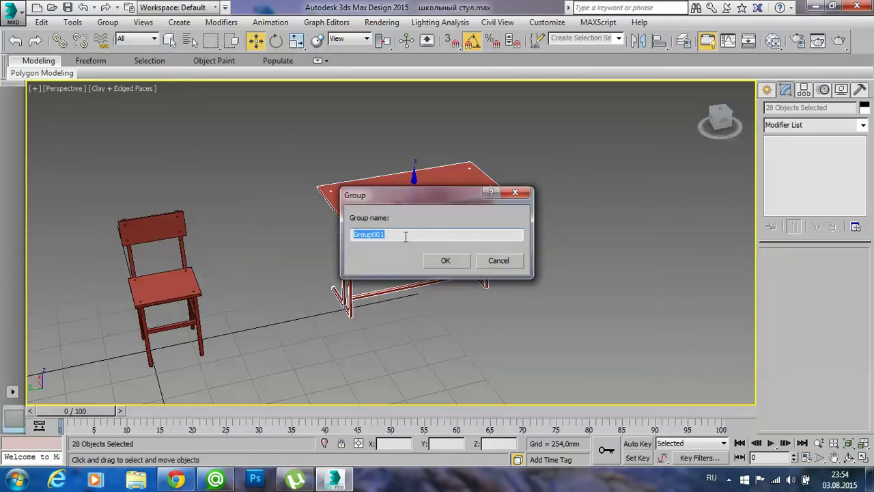
{"action": "type", "text": "с"}
{"action": "key", "text": "BackSpace"}
{"action": "type", "text": "парта"}
{"action": "left_click", "coordinate": [437, 265]}
{"action": "left_click", "coordinate": [442, 331]}
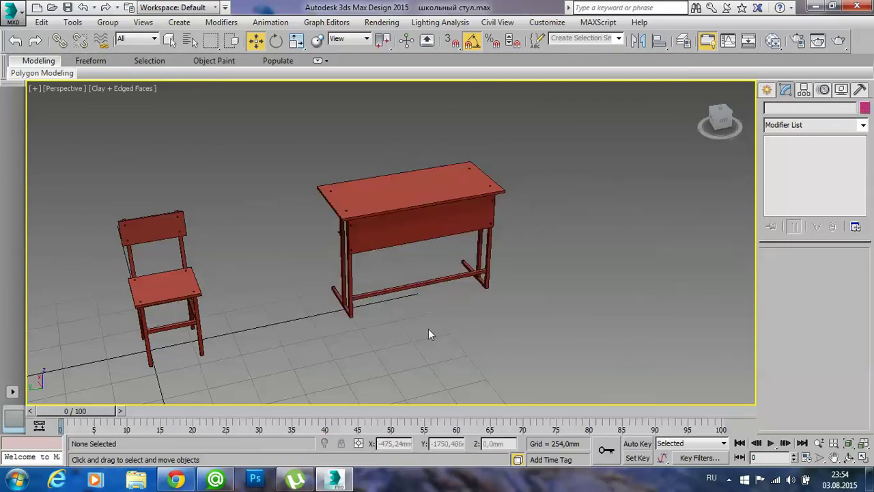
{"action": "middle_click_drag", "start_coordinate": [309, 299], "coordinate": [381, 297], "text": "alt"}
- Slide the стул chair group under the desk into its seating position
{"action": "left_click", "coordinate": [433, 267]}
{"action": "left_click", "coordinate": [404, 334]}
{"action": "mouse_move", "coordinate": [404, 334]}
{"action": "middle_mouse_down", "text": "alt"}
{"action": "mouse_move", "coordinate": [459, 345]}
{"action": "mouse_move", "coordinate": [550, 335]}
{"action": "mouse_move", "coordinate": [465, 256]}
{"action": "middle_mouse_up", "text": "alt"}
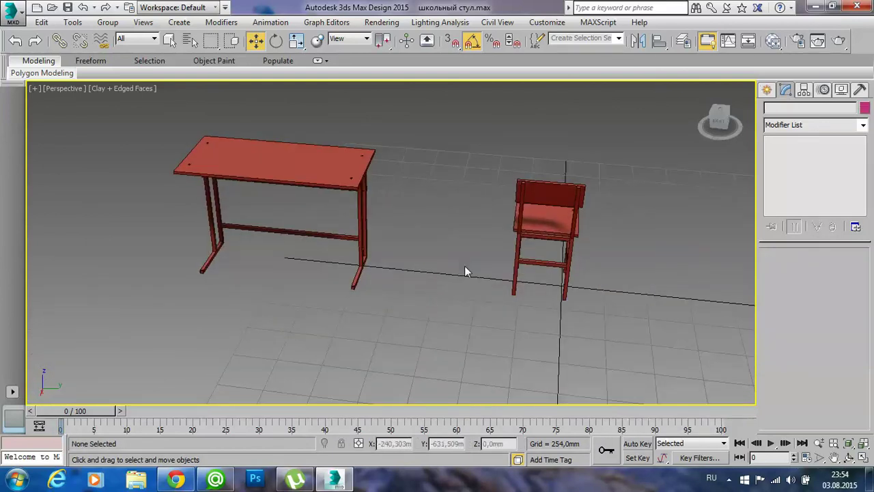
{"action": "left_click", "coordinate": [542, 228]}
{"action": "mouse_move", "coordinate": [581, 236]}
{"action": "left_mouse_down"}
{"action": "mouse_move", "coordinate": [296, 219]}
{"action": "mouse_move", "coordinate": [325, 226]}
{"action": "left_mouse_up"}
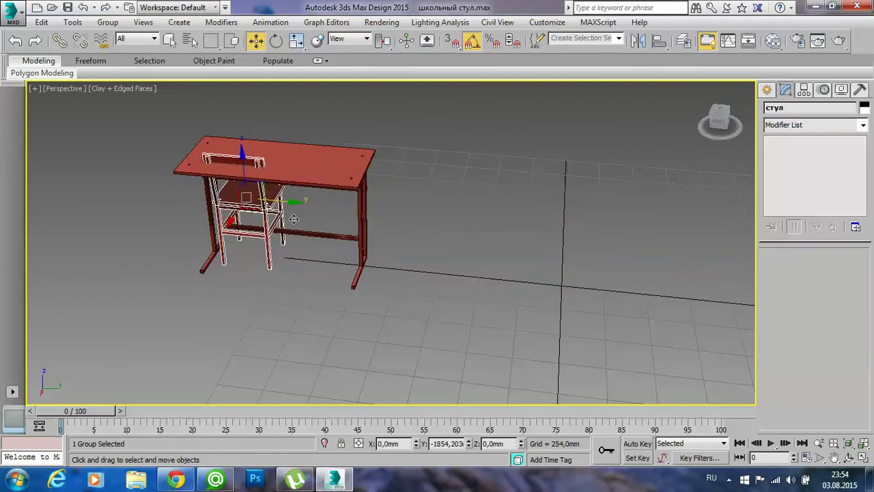
{"action": "middle_click_drag", "start_coordinate": [325, 226], "coordinate": [272, 198], "text": "alt"}
{"action": "left_click_drag", "start_coordinate": [202, 213], "coordinate": [142, 228]}
{"action": "mouse_move", "coordinate": [260, 136]}
{"action": "middle_mouse_down", "text": "alt"}
{"action": "mouse_move", "coordinate": [298, 160]}
{"action": "mouse_move", "coordinate": [353, 249]}
{"action": "mouse_move", "coordinate": [238, 261]}
{"action": "middle_mouse_up", "text": "alt"}
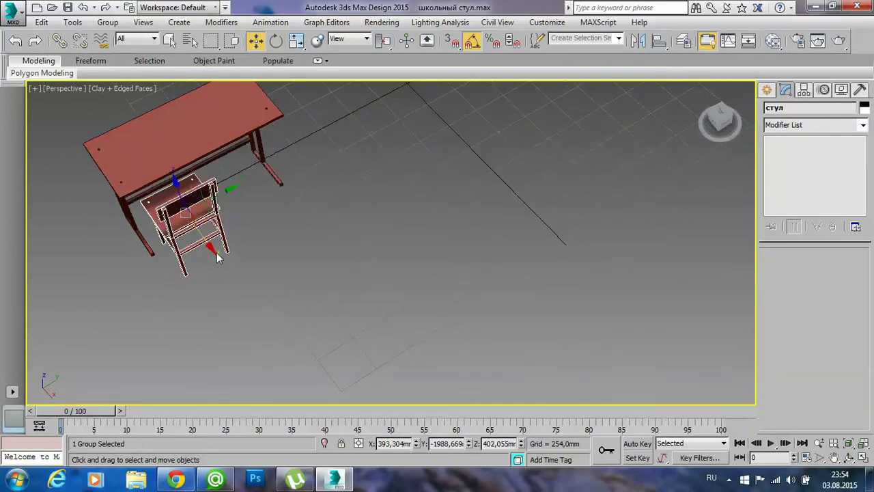
{"action": "left_click_drag", "start_coordinate": [209, 245], "coordinate": [273, 237]}
{"action": "mouse_move", "coordinate": [273, 237]}
{"action": "middle_mouse_down", "text": "alt"}
{"action": "mouse_move", "coordinate": [246, 260]}
{"action": "mouse_move", "coordinate": [243, 229]}
{"action": "middle_mouse_up", "text": "alt"}
- Shift-drag along Y to clone the chair as стул001 beside the first
{"action": "left_click_drag", "start_coordinate": [243, 229], "coordinate": [321, 229], "text": "shift"}
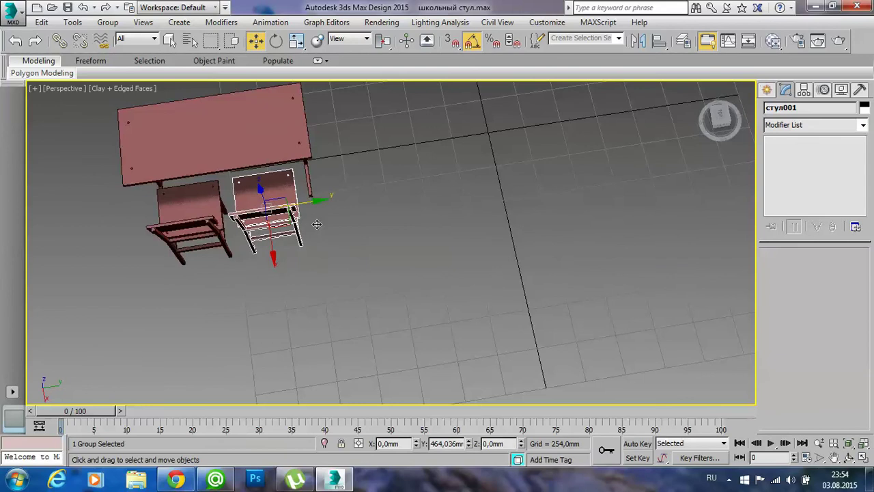
{"action": "left_click", "coordinate": [413, 297]}
{"action": "left_click", "coordinate": [412, 297]}
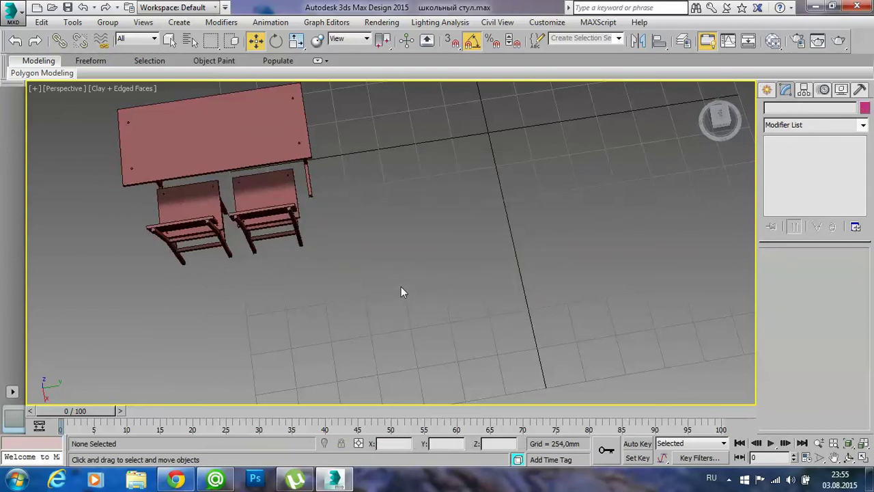
{"action": "mouse_move", "coordinate": [284, 263]}
{"action": "middle_mouse_down", "text": "alt"}
{"action": "mouse_move", "coordinate": [328, 265]}
{"action": "mouse_move", "coordinate": [525, 226]}
{"action": "mouse_move", "coordinate": [458, 256]}
{"action": "middle_mouse_up", "text": "alt"}
{"action": "middle_click_drag", "start_coordinate": [374, 267], "coordinate": [445, 228], "text": "alt"}
- Orbit, zoom and pan to a front view of the desk and its two chairs
{"action": "scroll", "coordinate": [476, 233], "scroll_direction": "up", "scroll_amount": 1}
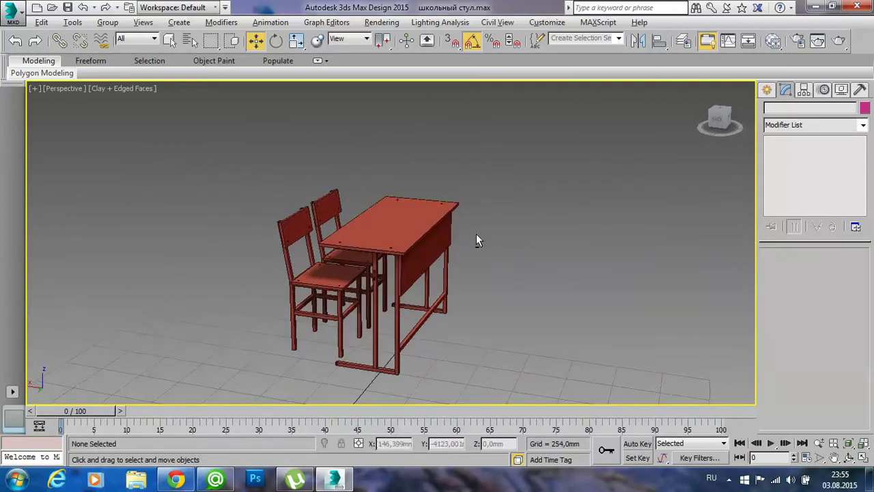
{"action": "scroll", "coordinate": [449, 262], "scroll_direction": "up", "scroll_amount": 2}
{"action": "scroll", "coordinate": [315, 273], "scroll_direction": "up", "scroll_amount": 3}
{"action": "mouse_move", "coordinate": [316, 272]}
{"action": "middle_mouse_down", "text": "alt"}
{"action": "mouse_move", "coordinate": [332, 279]}
{"action": "mouse_move", "coordinate": [390, 228]}
{"action": "mouse_move", "coordinate": [451, 272]}
{"action": "middle_mouse_up", "text": "alt"}
{"action": "scroll", "coordinate": [472, 278], "scroll_direction": "down", "scroll_amount": 5}
{"action": "mouse_move", "coordinate": [502, 299]}
{"action": "middle_mouse_down", "text": "alt"}
{"action": "mouse_move", "coordinate": [476, 267]}
{"action": "mouse_move", "coordinate": [487, 241]}
{"action": "mouse_move", "coordinate": [447, 282]}
{"action": "mouse_move", "coordinate": [381, 299]}
{"action": "middle_mouse_up", "text": "alt"}
{"action": "scroll", "coordinate": [346, 275], "scroll_direction": "up", "scroll_amount": 2}
{"action": "scroll", "coordinate": [347, 275], "scroll_direction": "up", "scroll_amount": 2}
{"action": "mouse_move", "coordinate": [438, 268]}
{"action": "middle_mouse_down", "text": "alt"}
{"action": "mouse_move", "coordinate": [389, 250]}
{"action": "mouse_move", "coordinate": [306, 260]}
{"action": "mouse_move", "coordinate": [499, 298]}
{"action": "mouse_move", "coordinate": [476, 222]}
{"action": "mouse_move", "coordinate": [427, 240]}
{"action": "mouse_move", "coordinate": [335, 235]}
{"action": "mouse_move", "coordinate": [263, 199]}
{"action": "mouse_move", "coordinate": [332, 177]}
{"action": "mouse_move", "coordinate": [614, 239]}
{"action": "mouse_move", "coordinate": [621, 226]}
{"action": "mouse_move", "coordinate": [471, 232]}
{"action": "mouse_move", "coordinate": [452, 195]}
{"action": "mouse_move", "coordinate": [417, 219]}
{"action": "mouse_move", "coordinate": [425, 255]}
{"action": "mouse_move", "coordinate": [412, 245]}
{"action": "mouse_move", "coordinate": [452, 223]}
{"action": "mouse_move", "coordinate": [548, 215]}
{"action": "mouse_move", "coordinate": [487, 245]}
{"action": "middle_mouse_up", "text": "alt"}
{"action": "scroll", "coordinate": [417, 218], "scroll_direction": "down", "scroll_amount": 3}
{"action": "mouse_move", "coordinate": [533, 302]}
{"action": "middle_mouse_down"}
{"action": "mouse_move", "coordinate": [528, 232]}
{"action": "mouse_move", "coordinate": [473, 237]}
{"action": "mouse_move", "coordinate": [503, 225]}
{"action": "mouse_move", "coordinate": [524, 199]}
{"action": "mouse_move", "coordinate": [519, 223]}
{"action": "mouse_move", "coordinate": [480, 255]}
{"action": "mouse_move", "coordinate": [246, 223]}
{"action": "middle_mouse_up"}
- Hide the grid with G and select the парта desk group
{"action": "key", "text": "g"}
{"action": "mouse_move", "coordinate": [523, 302]}
{"action": "middle_mouse_down"}
{"action": "mouse_move", "coordinate": [523, 233]}
{"action": "mouse_move", "coordinate": [492, 257]}
{"action": "mouse_move", "coordinate": [391, 245]}
{"action": "mouse_move", "coordinate": [327, 215]}
{"action": "mouse_move", "coordinate": [480, 230]}
{"action": "mouse_move", "coordinate": [422, 233]}
{"action": "middle_mouse_up"}
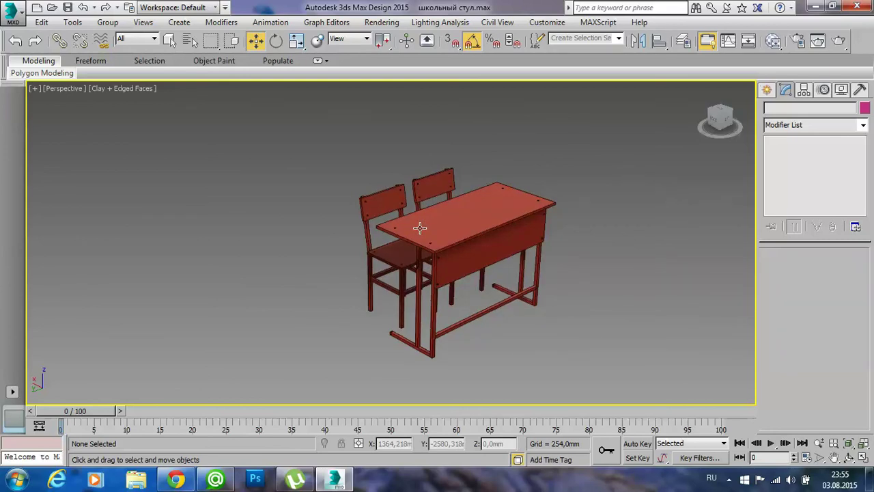
{"action": "left_click", "coordinate": [454, 216]}
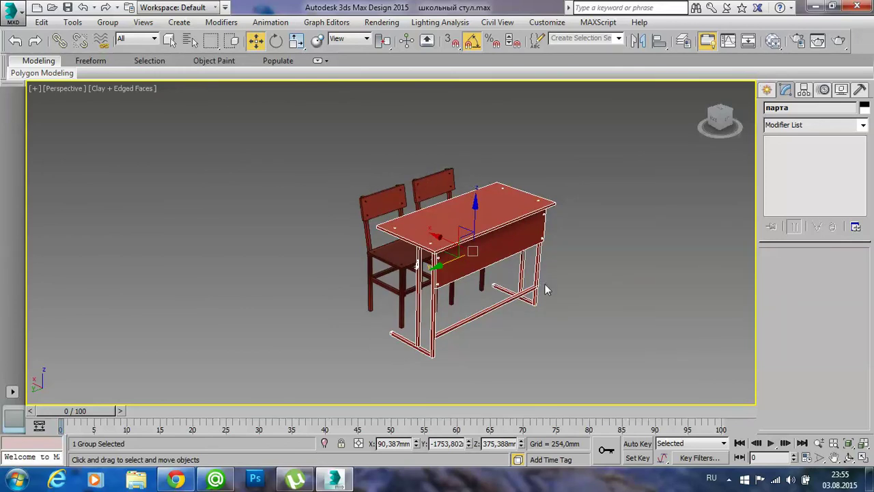
{"action": "left_click", "coordinate": [614, 288]}
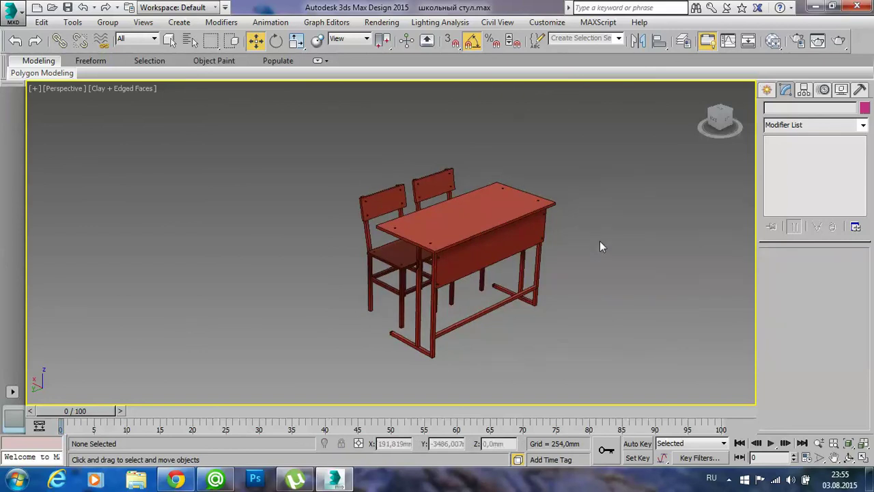
{"action": "scroll", "coordinate": [507, 280], "scroll_direction": "up", "scroll_amount": 2}
{"action": "scroll", "coordinate": [455, 266], "scroll_direction": "up", "scroll_amount": 3}
{"action": "left_click", "coordinate": [455, 265]}
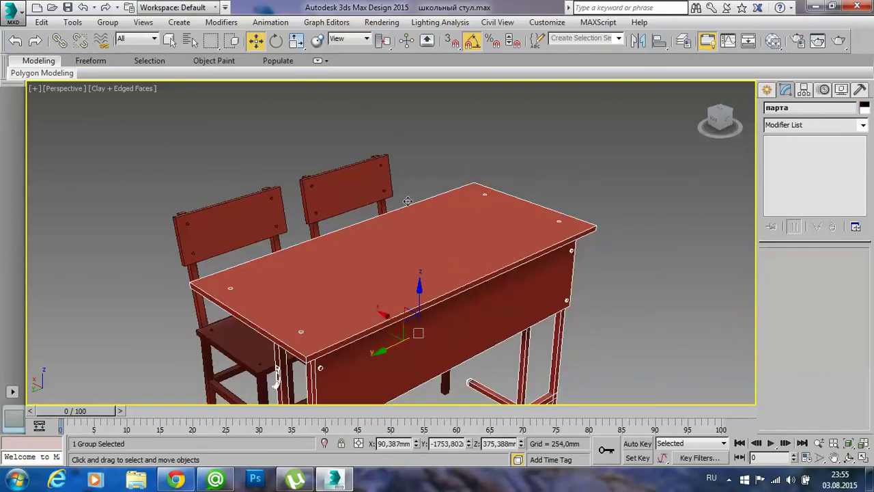
{"action": "left_click", "coordinate": [644, 284]}
{"action": "middle_click_drag", "start_coordinate": [606, 304], "coordinate": [572, 304]}
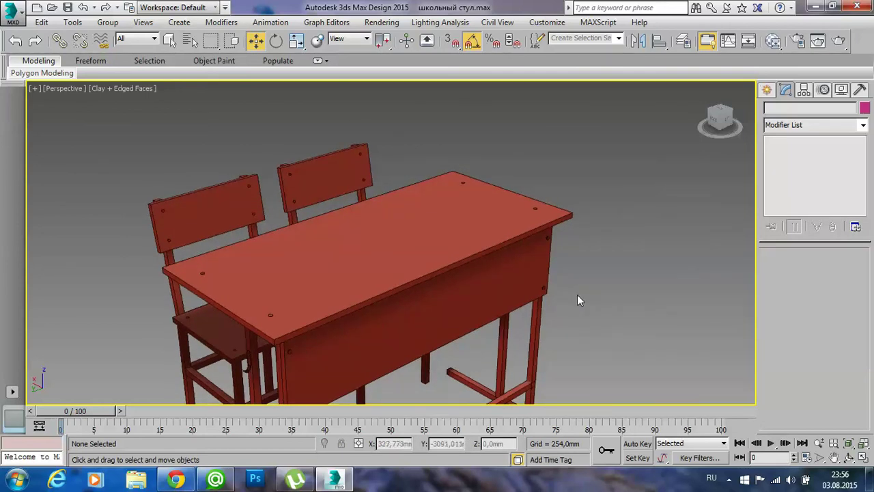
{"action": "scroll", "coordinate": [492, 299], "scroll_direction": "down", "scroll_amount": 2}
{"action": "scroll", "coordinate": [481, 256], "scroll_direction": "down", "scroll_amount": 2}
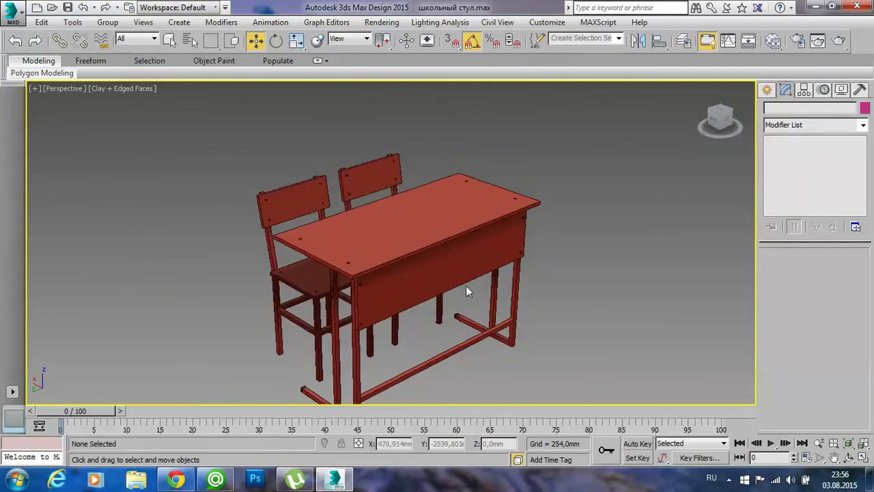
{"action": "middle_click_drag", "start_coordinate": [466, 285], "coordinate": [419, 313], "text": "alt"}
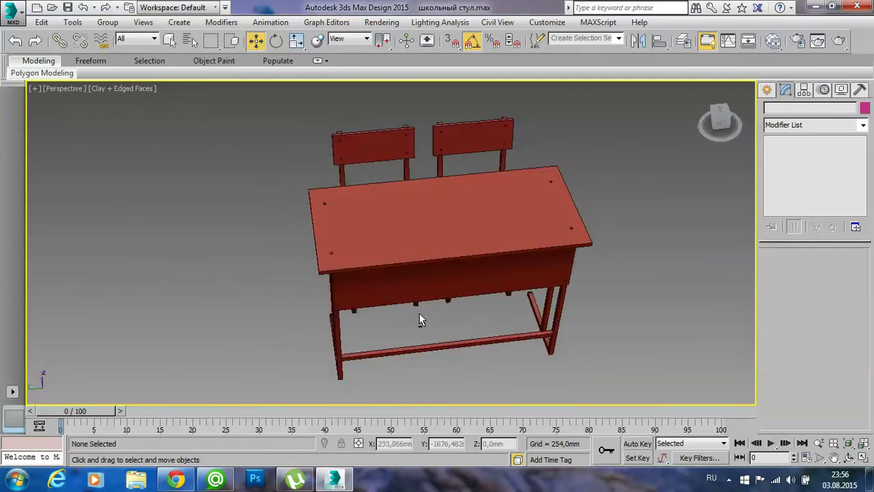
{"action": "mouse_move", "coordinate": [333, 315]}
{"action": "middle_mouse_down", "text": "alt"}
{"action": "mouse_move", "coordinate": [499, 279]}
{"action": "mouse_move", "coordinate": [464, 301]}
{"action": "middle_mouse_up", "text": "alt"}
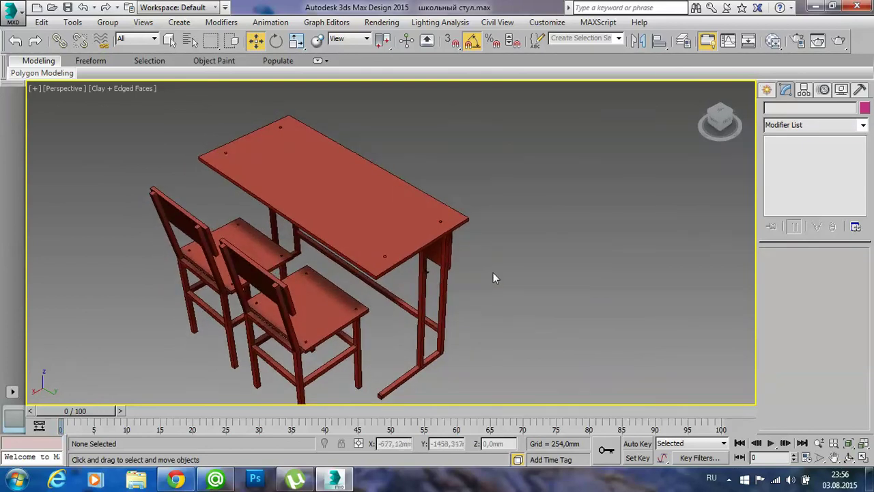
{"action": "mouse_move", "coordinate": [493, 269]}
{"action": "middle_mouse_down", "text": "alt"}
{"action": "mouse_move", "coordinate": [509, 232]}
{"action": "mouse_move", "coordinate": [324, 308]}
{"action": "mouse_move", "coordinate": [285, 298]}
{"action": "middle_mouse_up", "text": "alt"}
{"action": "middle_click_drag", "start_coordinate": [414, 333], "coordinate": [397, 318], "text": "alt"}
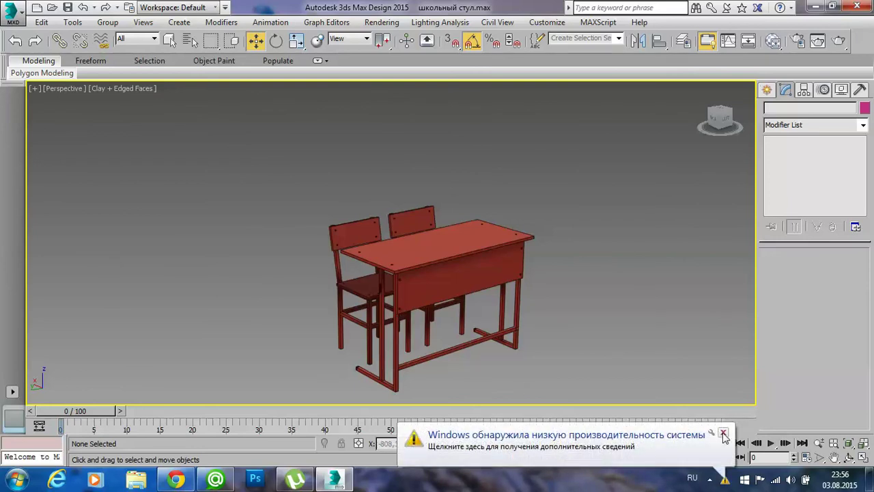
{"action": "left_click", "coordinate": [724, 433]}
{"action": "middle_click_drag", "start_coordinate": [586, 352], "coordinate": [519, 329]}
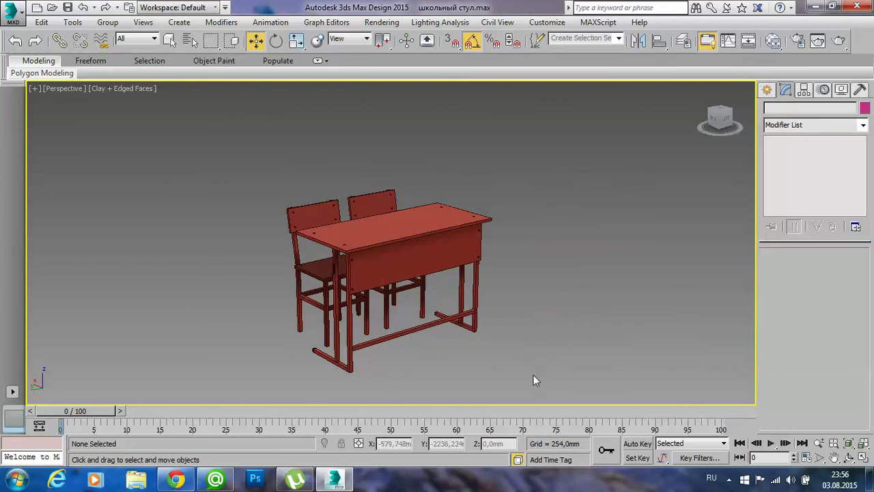
{"action": "middle_click_drag", "start_coordinate": [550, 377], "coordinate": [451, 308], "text": "alt"}
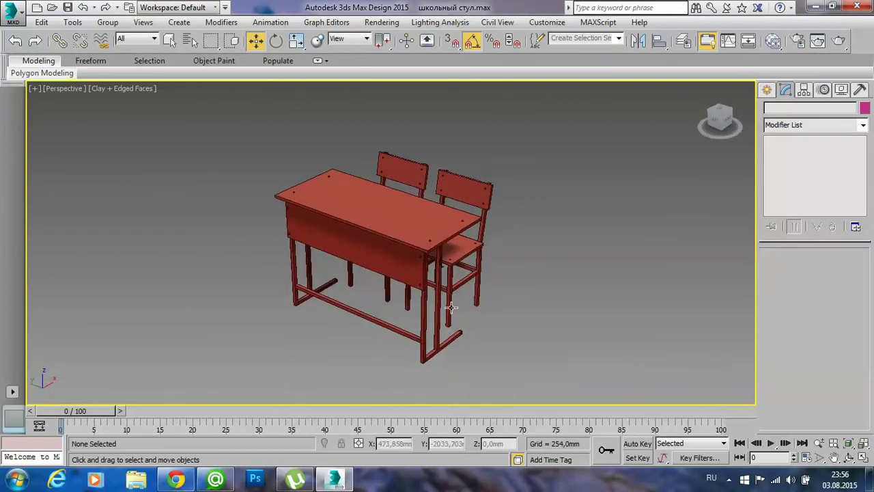